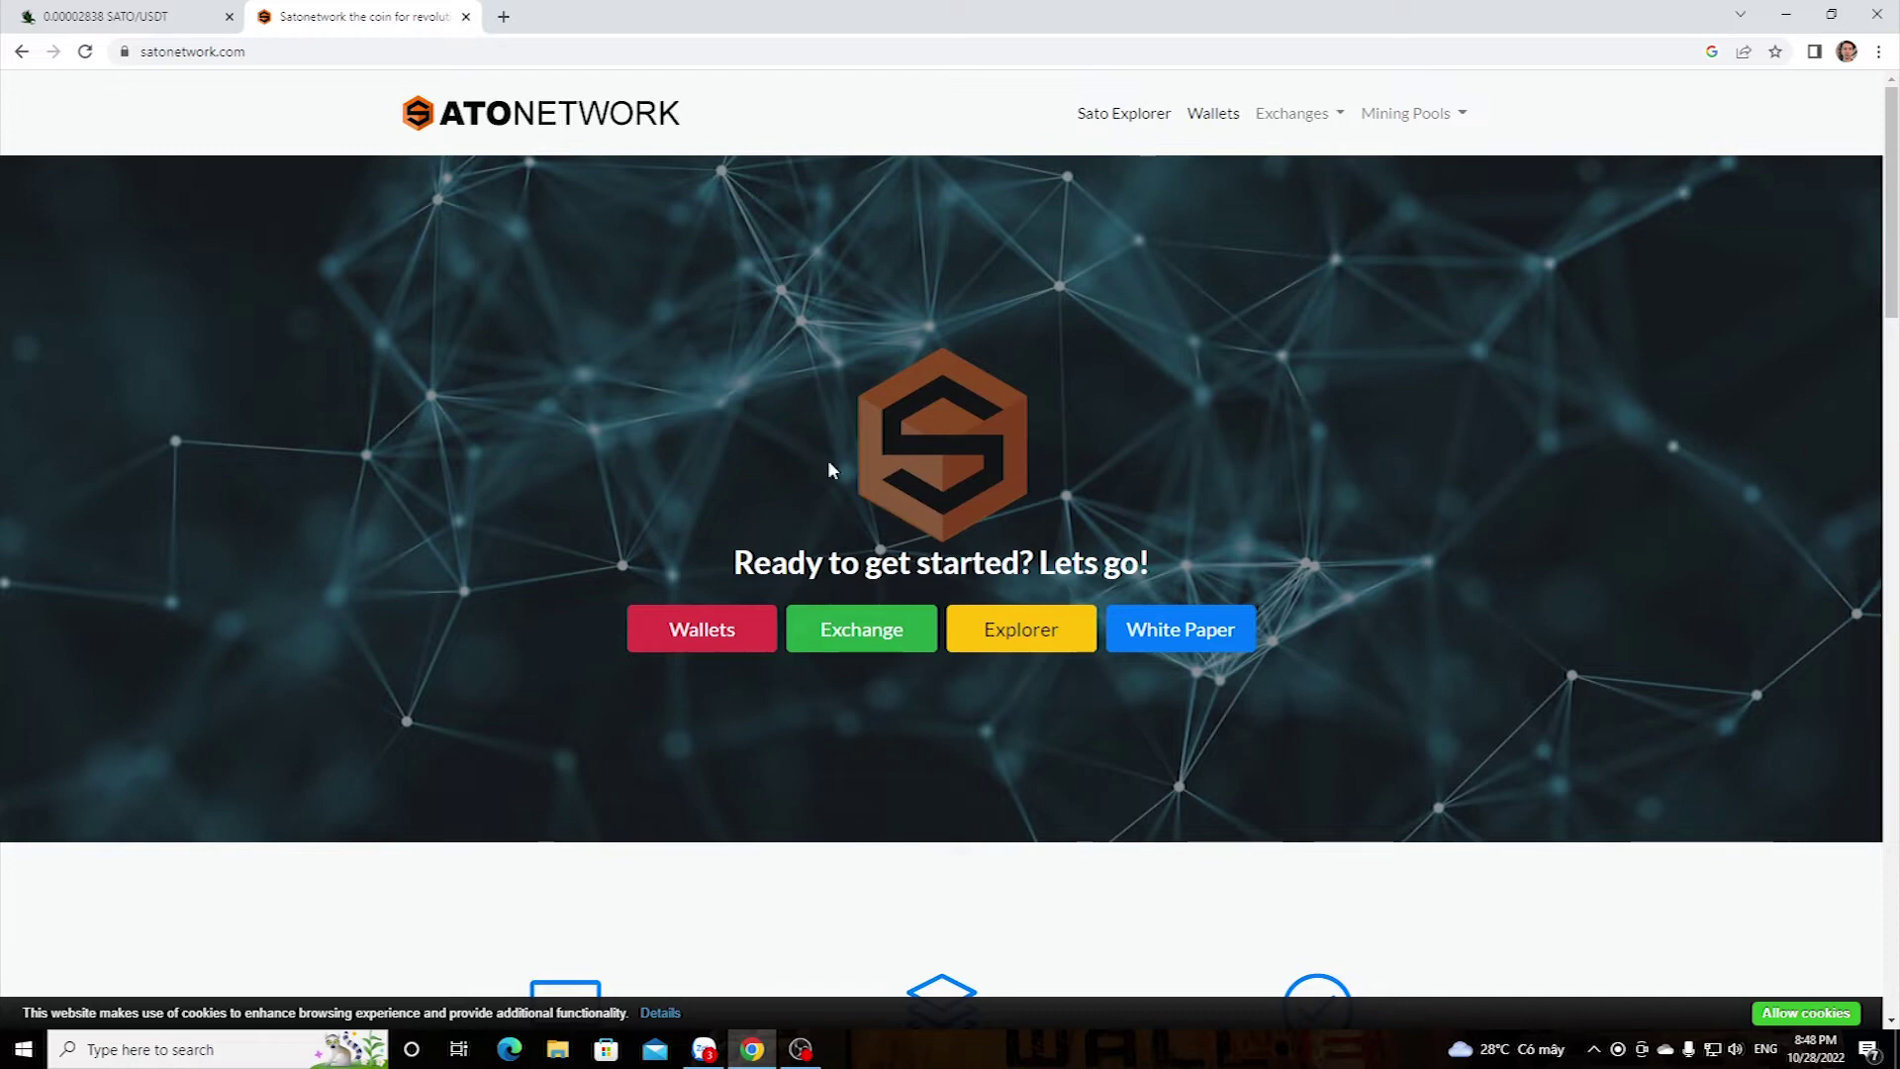
Check the SATO/USDT trading page on Ravendax and return to the satonetwork.com site
{"action": "left_click", "coordinate": [127, 18]}
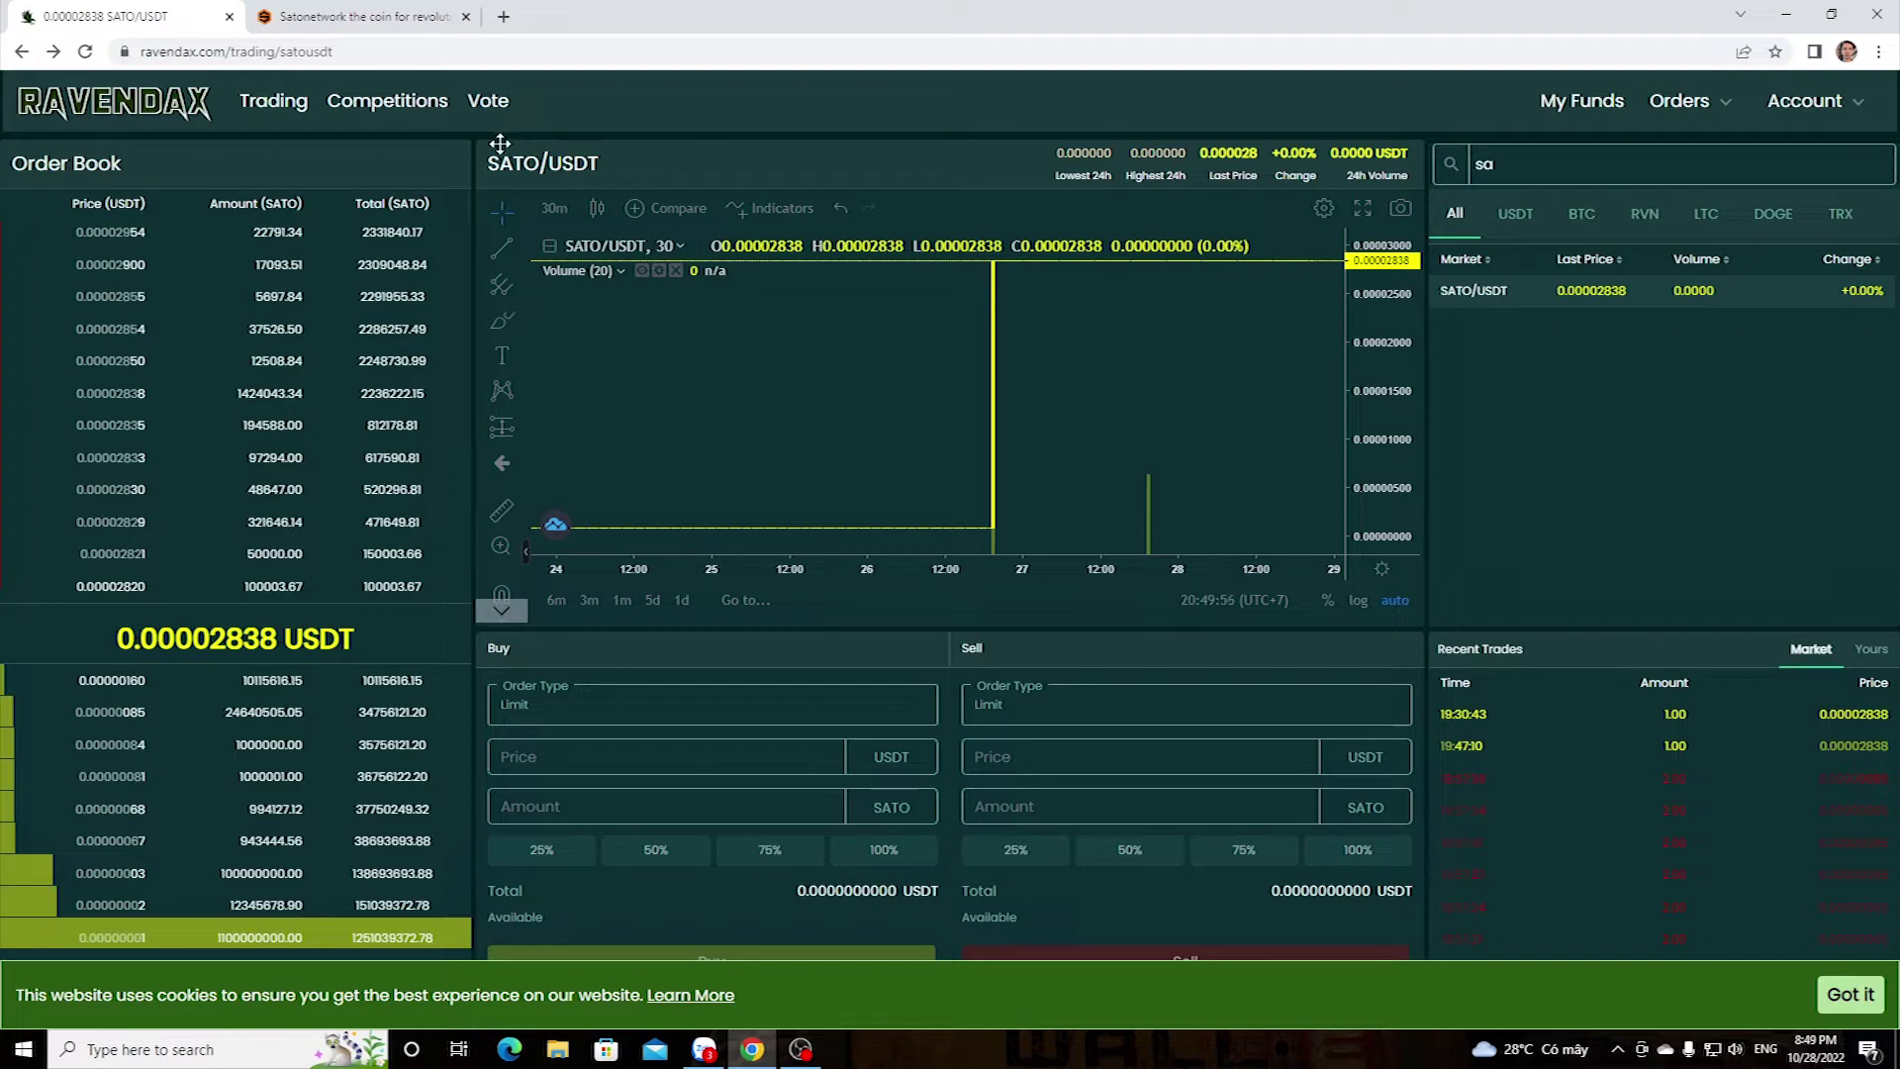
{"action": "left_click", "coordinate": [335, 16]}
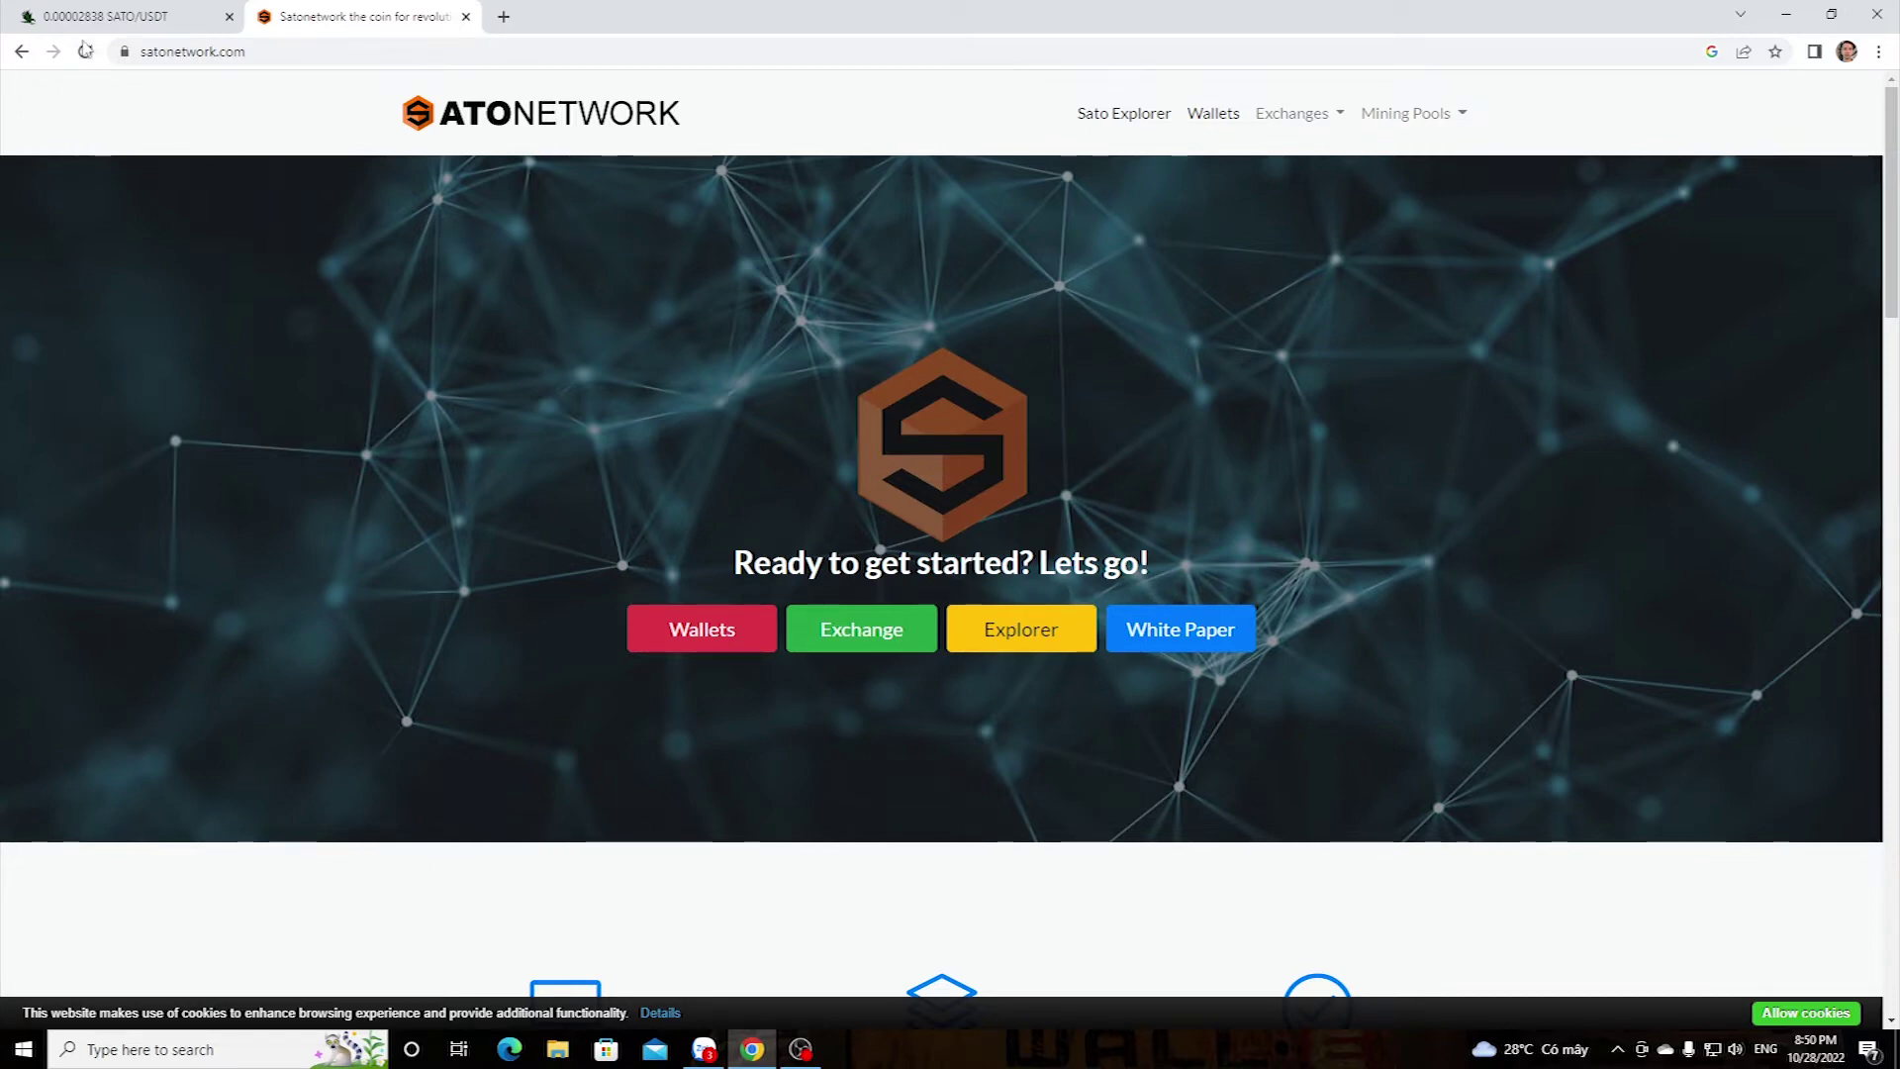
{"action": "left_click_drag", "start_coordinate": [144, 54], "coordinate": [263, 59]}
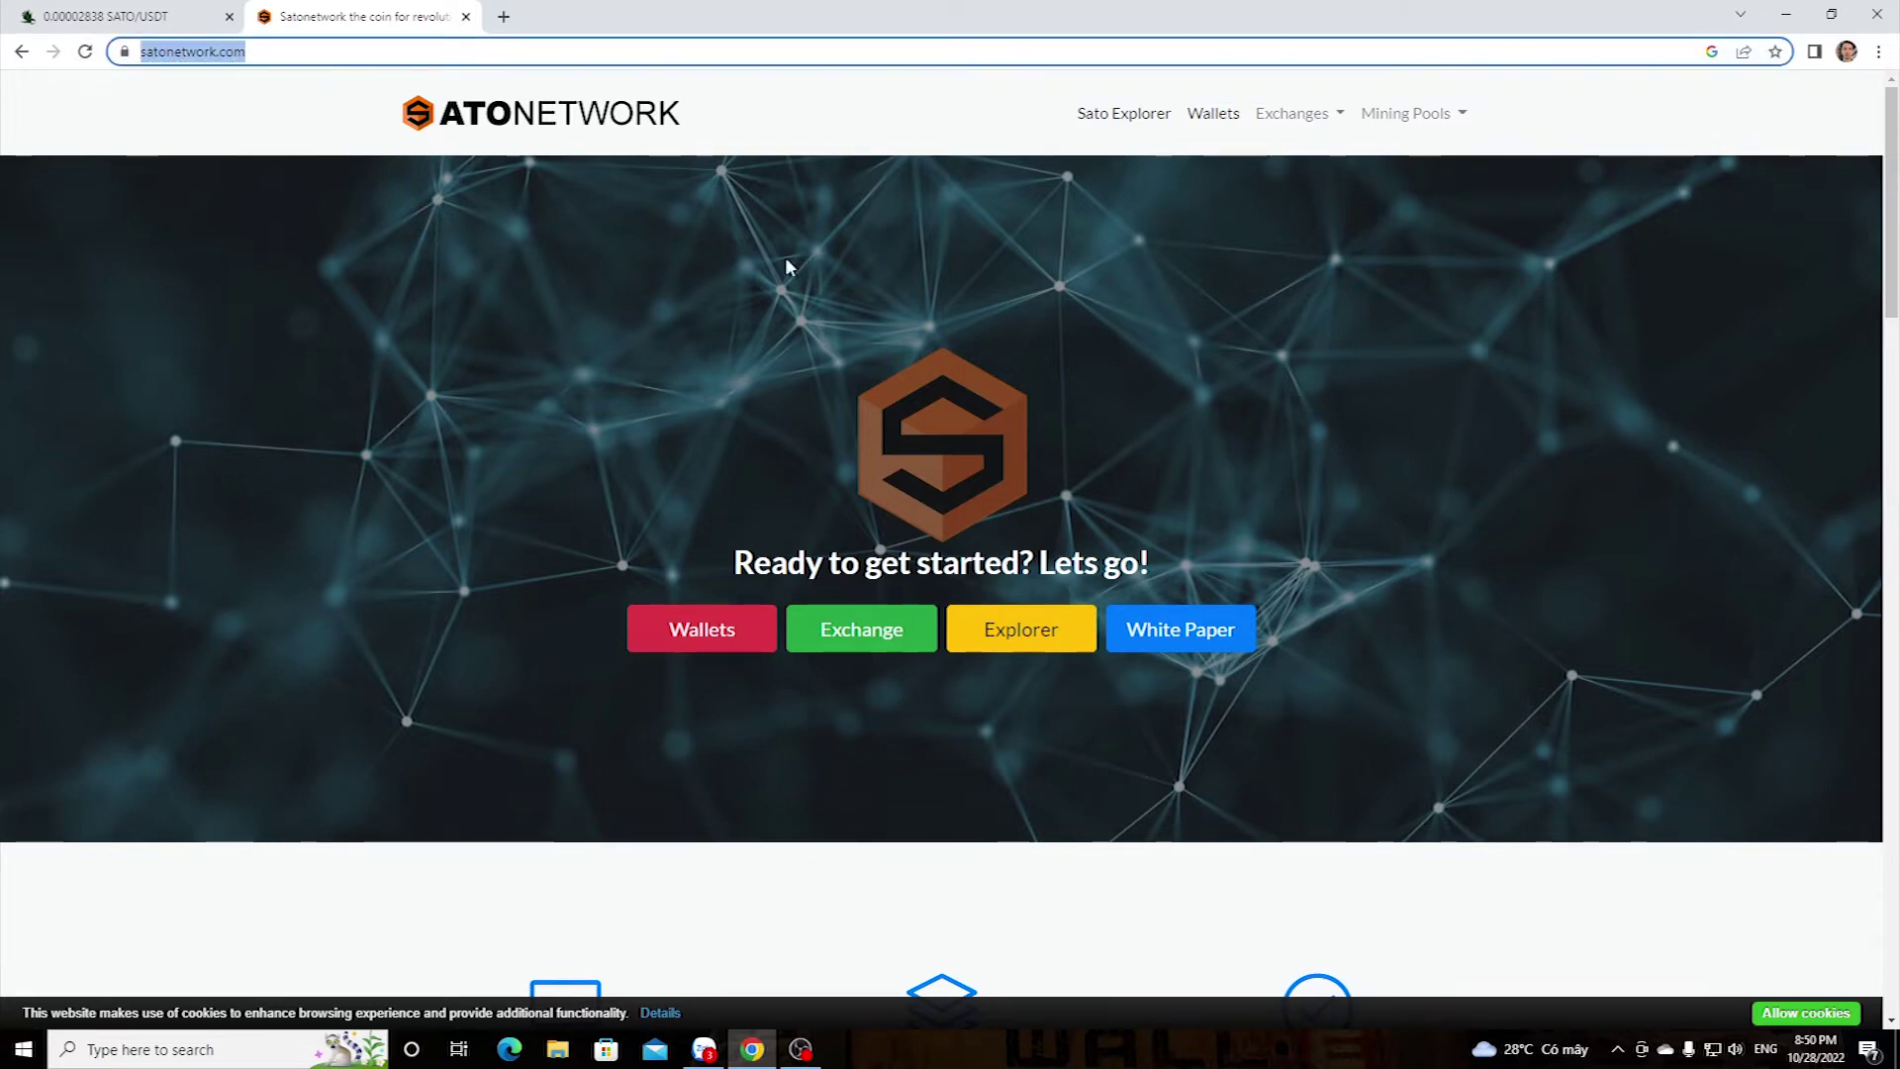
Download windows-64bit.zip from the v1.1.6 release on Satonetwork's wallet page and show the file in its folder
{"action": "left_click", "coordinate": [688, 661]}
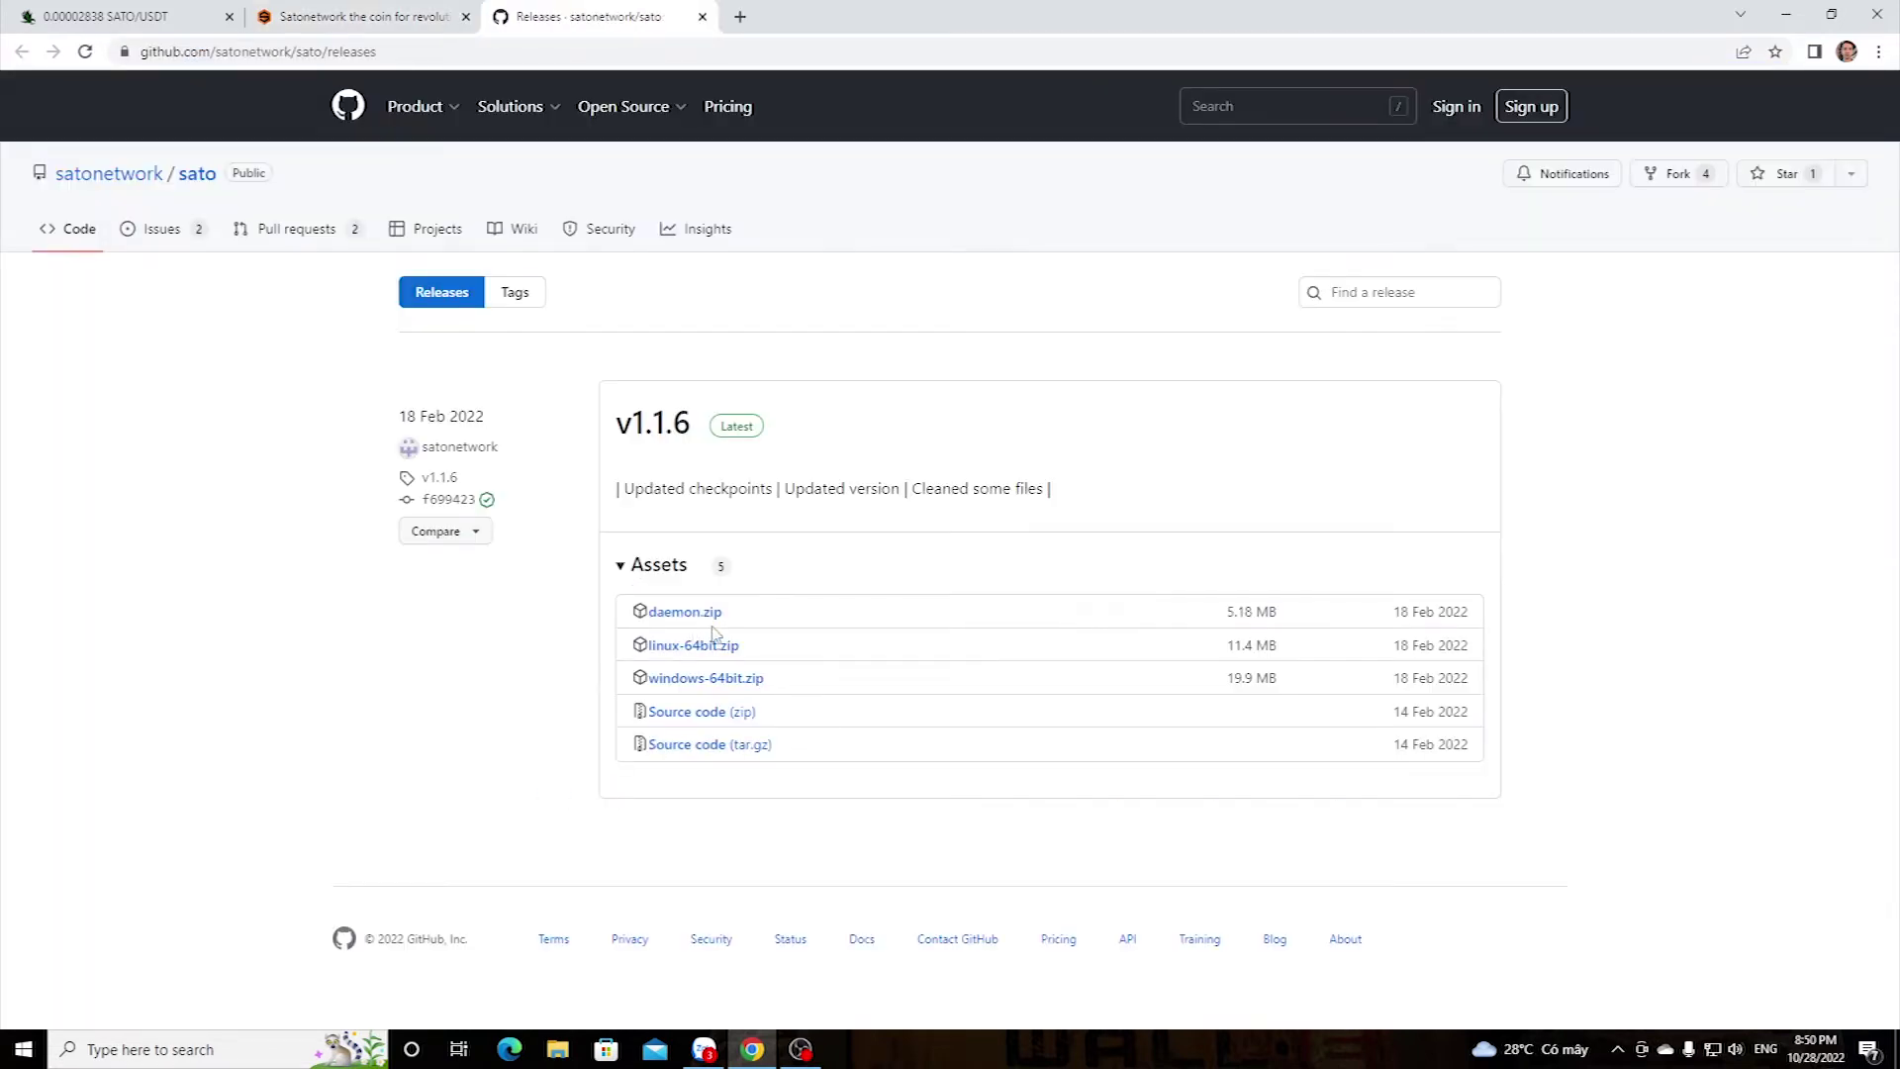
{"action": "left_click", "coordinate": [704, 683]}
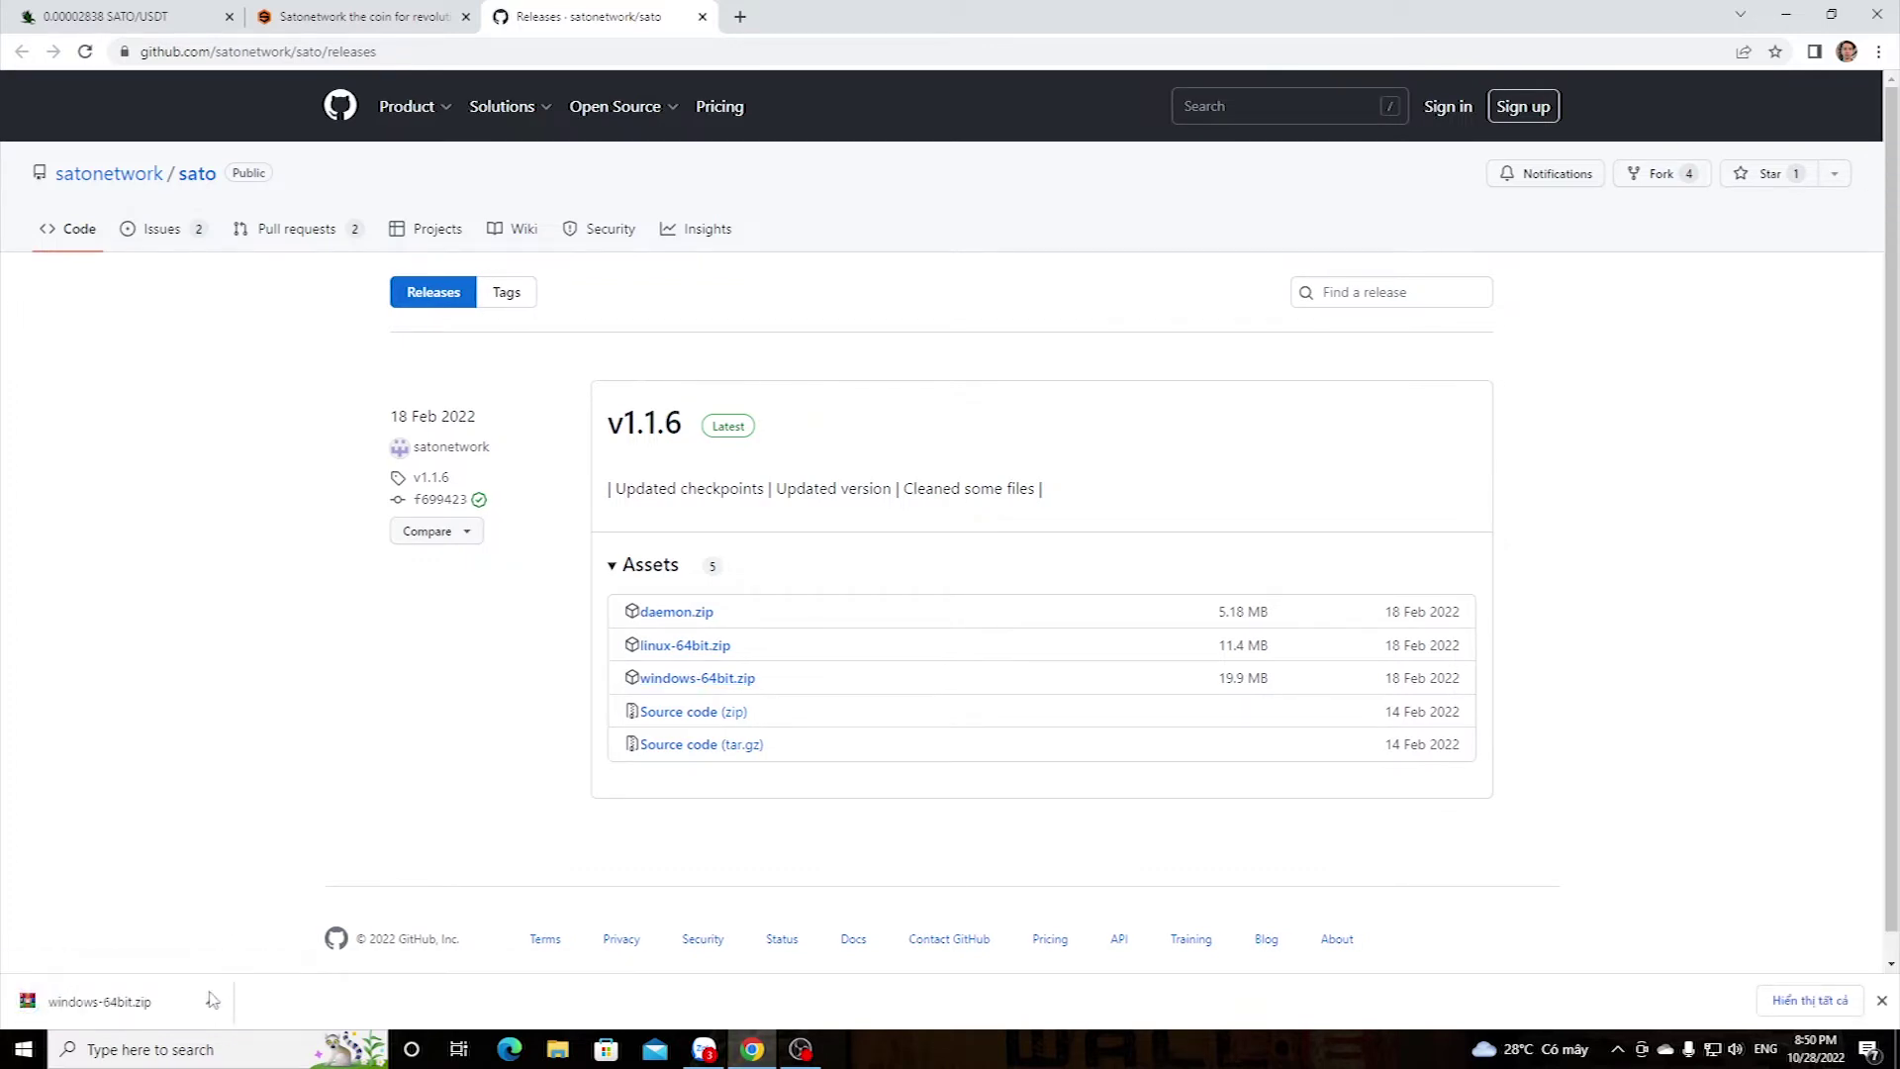
{"action": "left_click", "coordinate": [210, 1004]}
{"action": "left_click", "coordinate": [259, 934]}
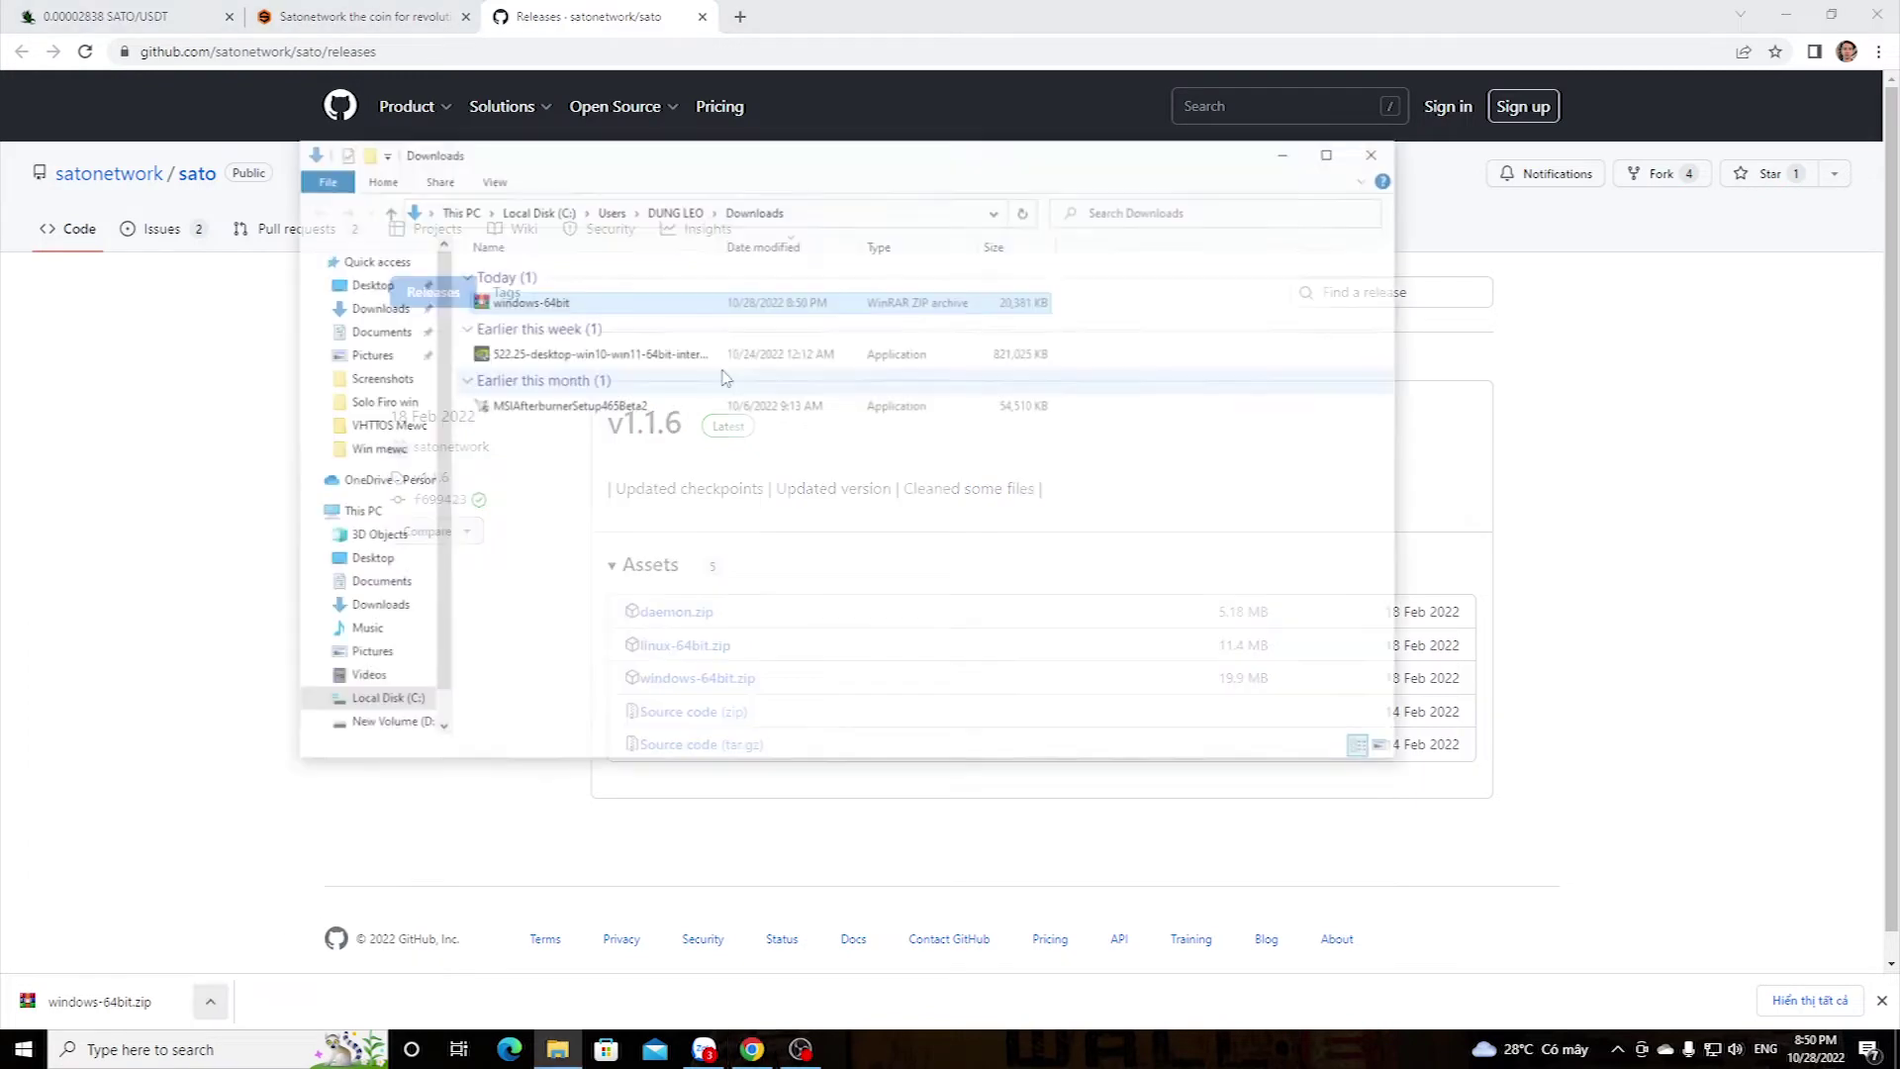
Inspect the windows-64bit archive, extract it into its own folder in Downloads and open that folder
{"action": "double_click", "coordinate": [540, 306]}
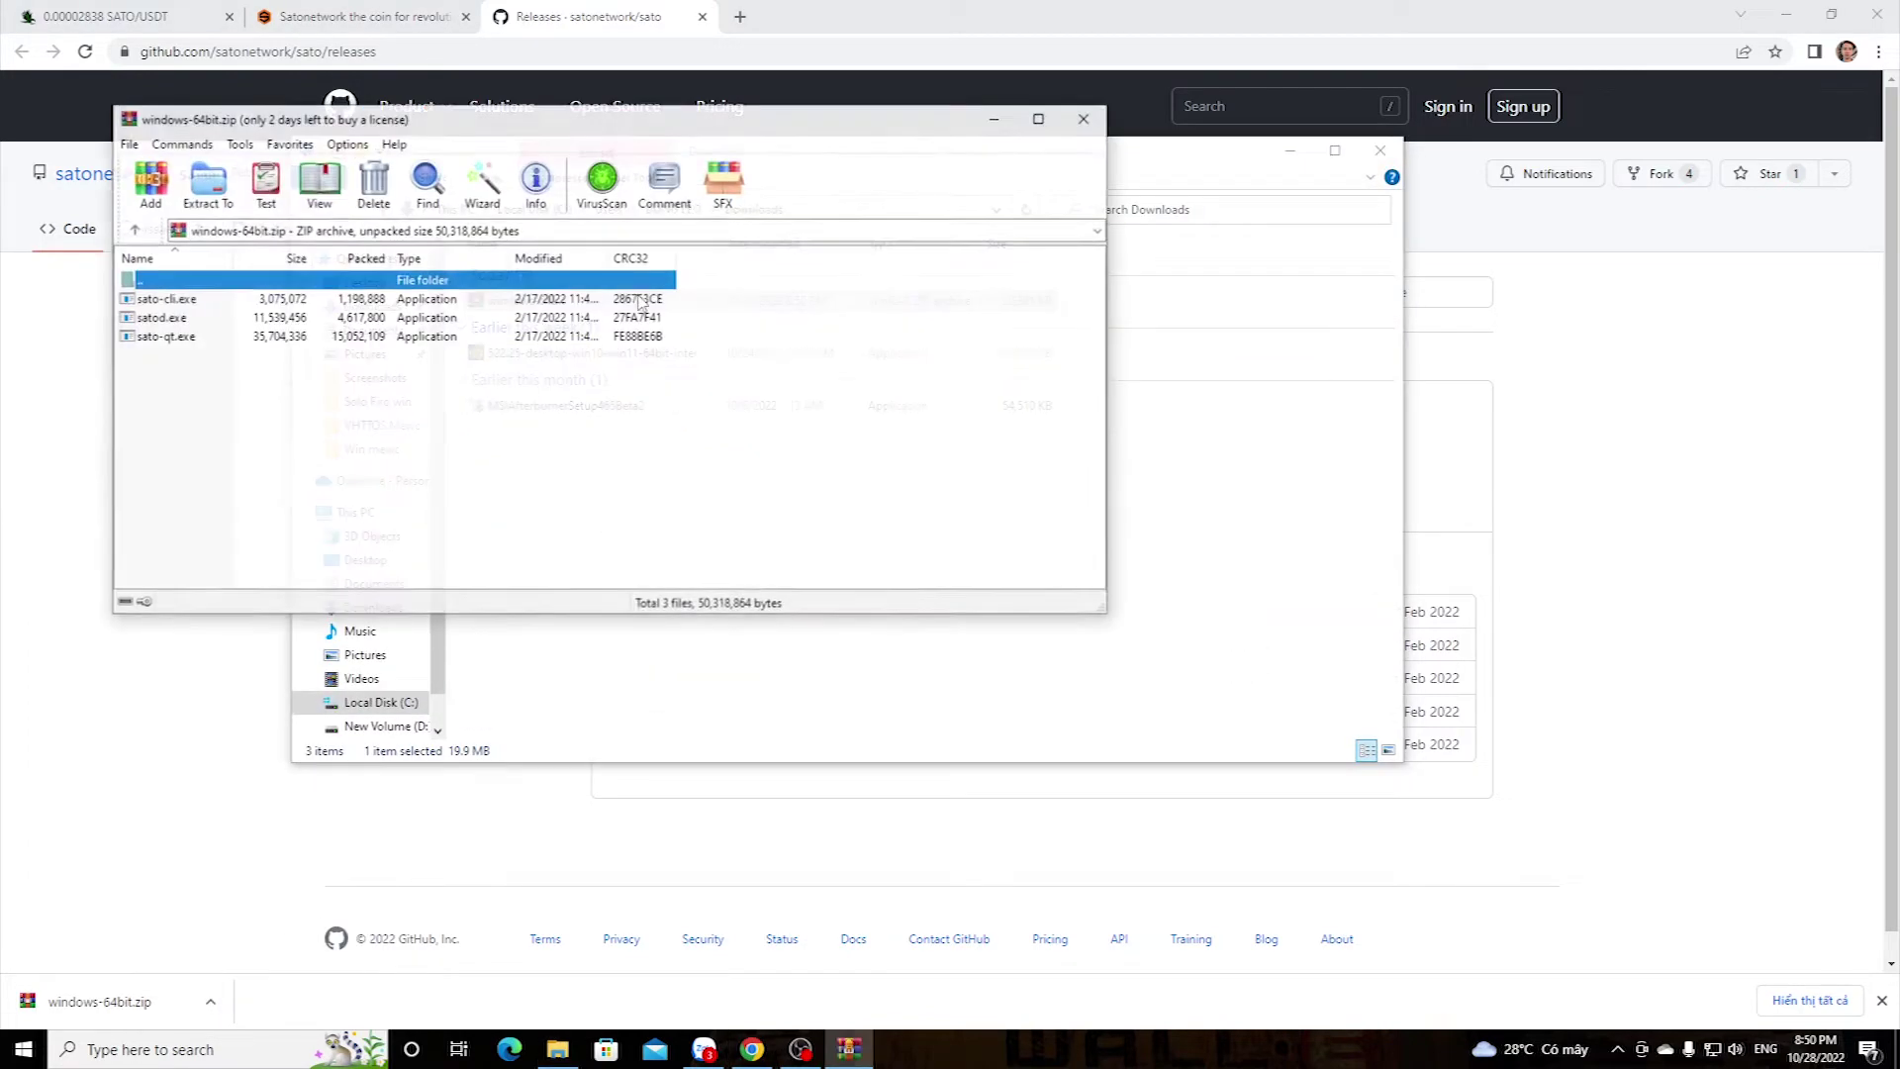
{"action": "left_click", "coordinate": [1099, 112]}
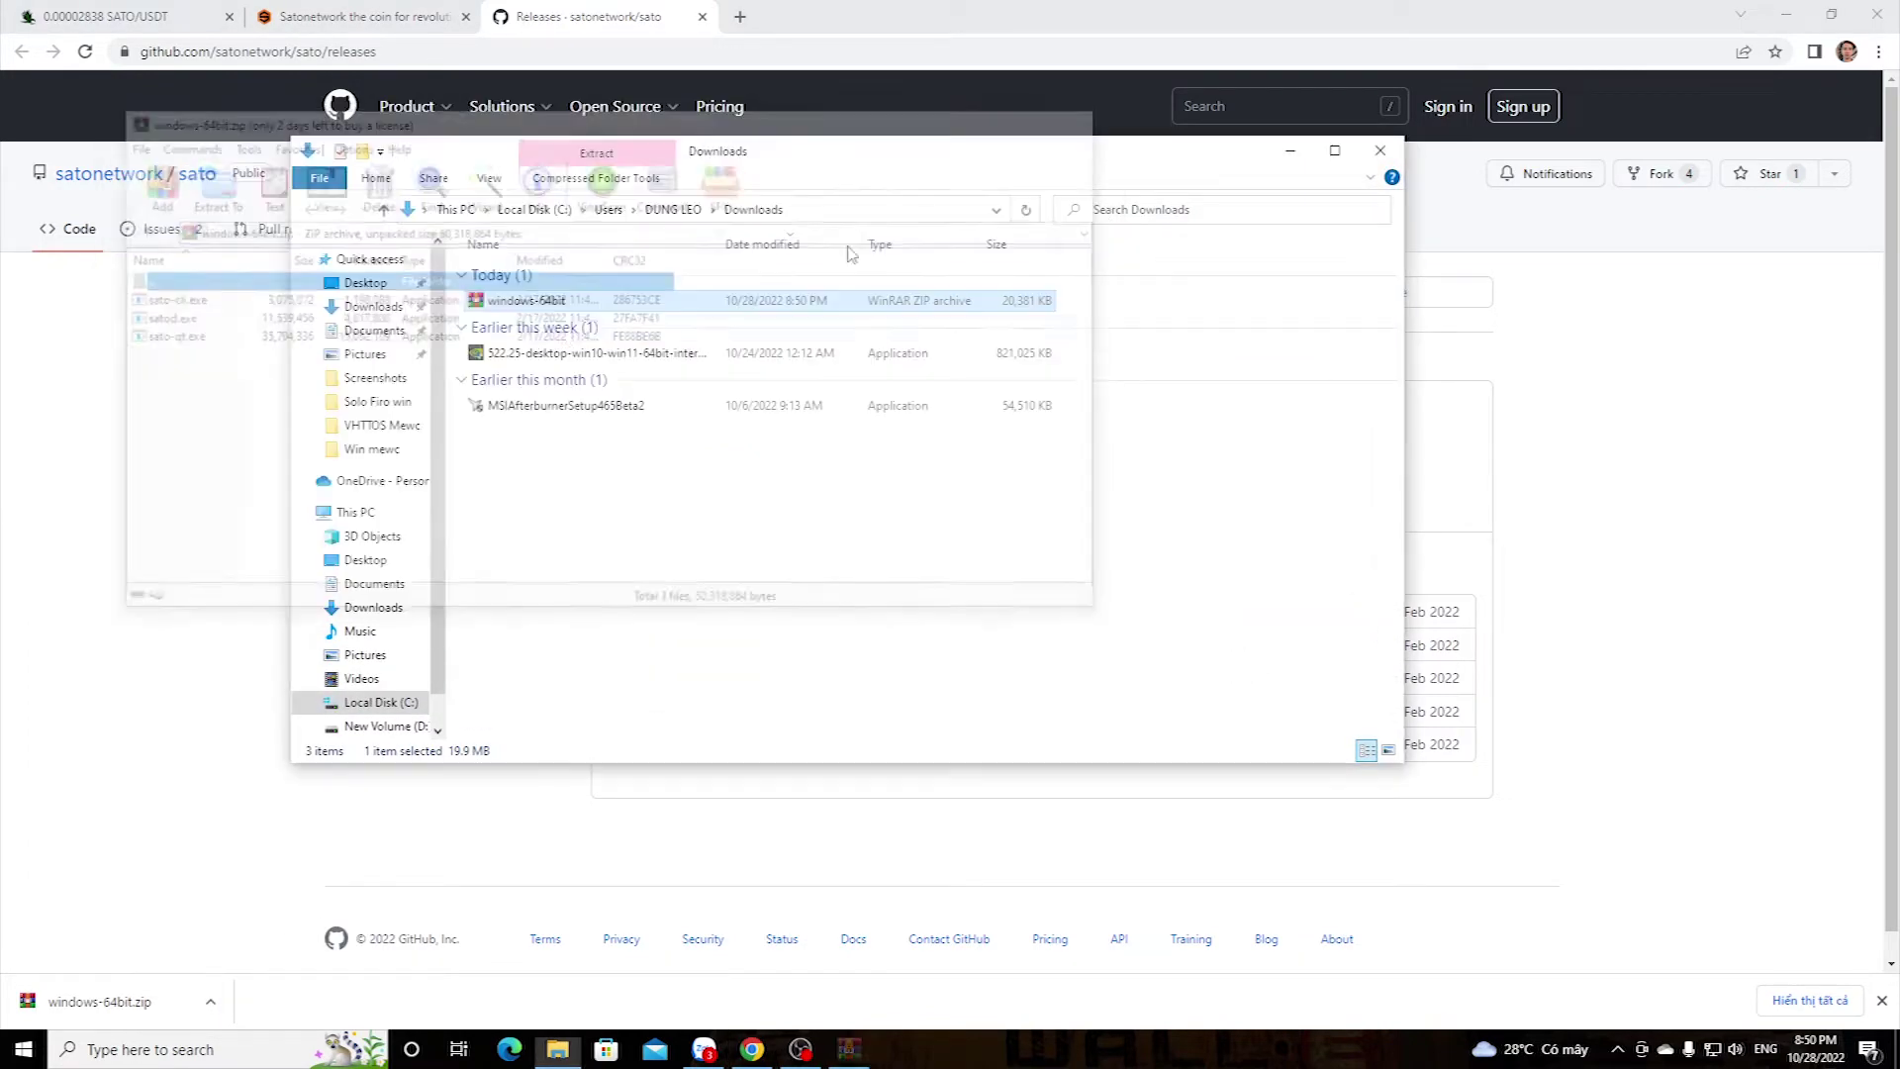
{"action": "right_click", "coordinate": [544, 302]}
{"action": "left_click", "coordinate": [604, 451]}
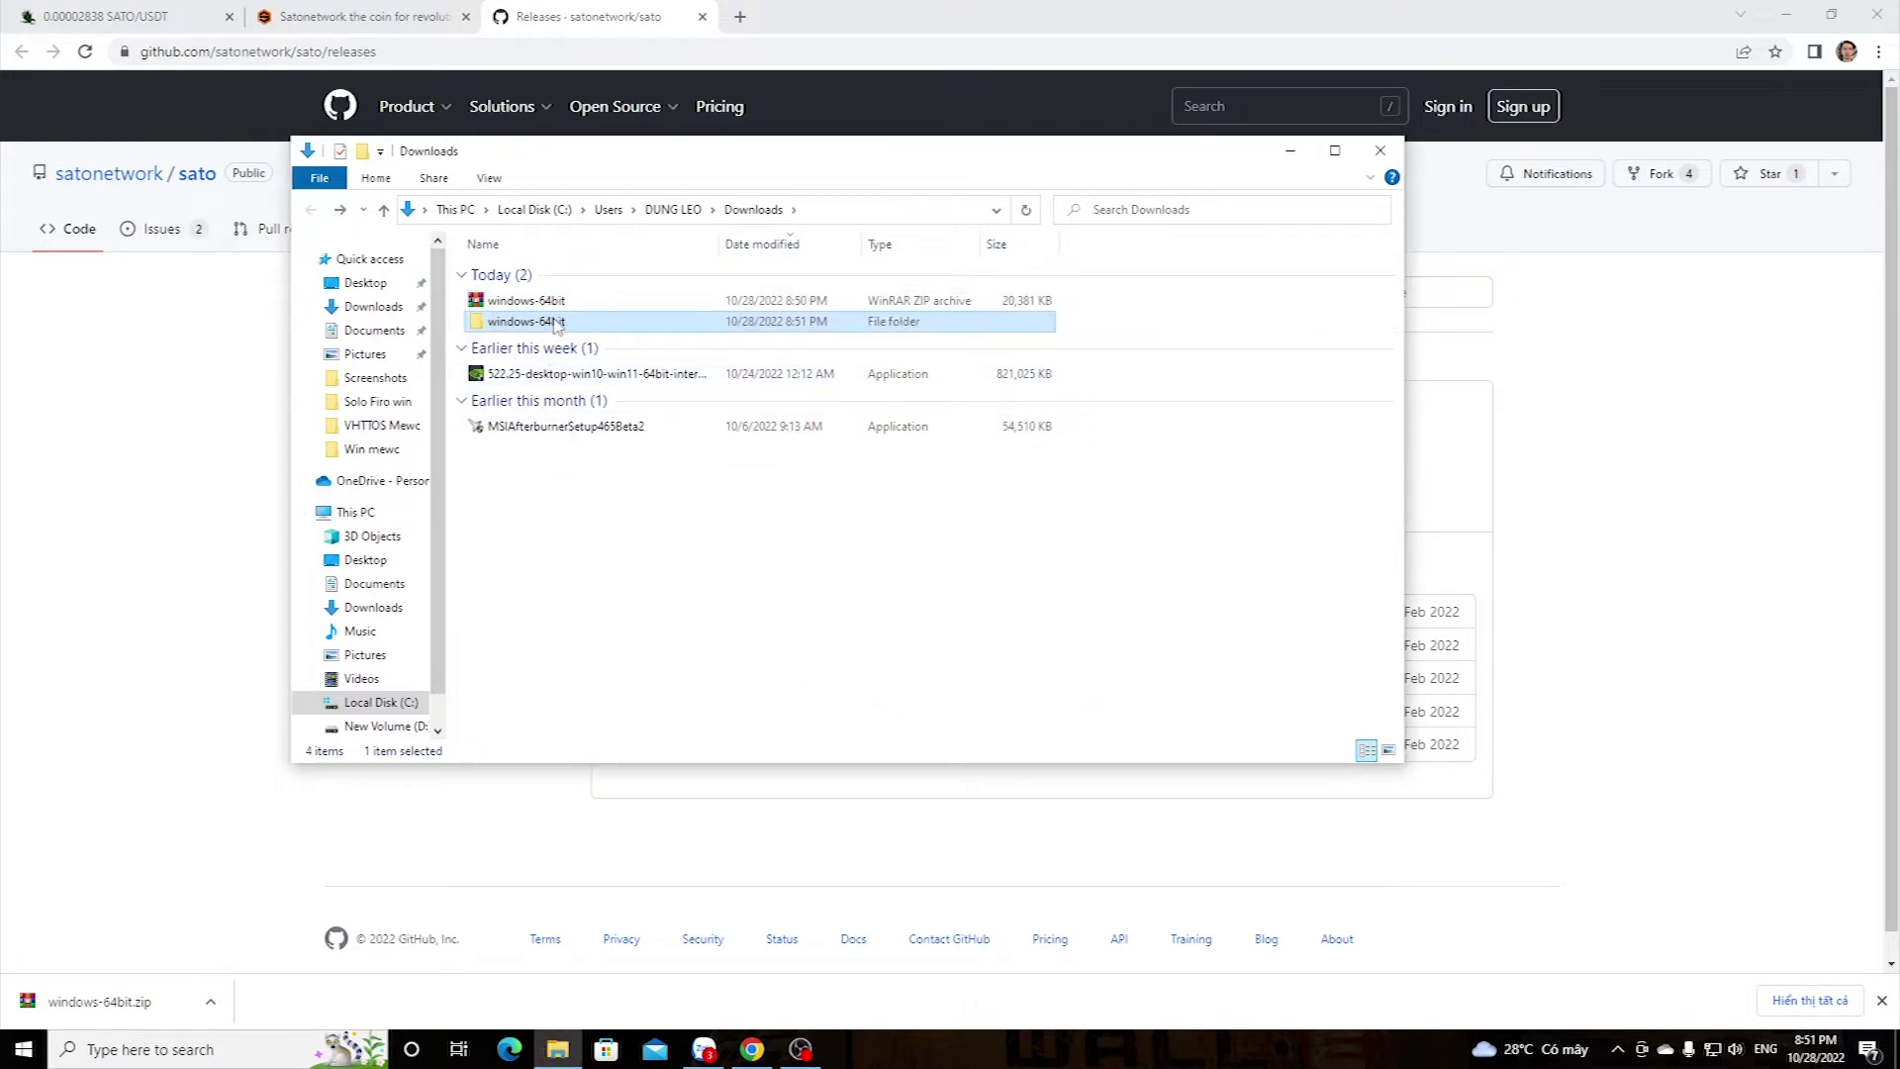
{"action": "double_click", "coordinate": [534, 321]}
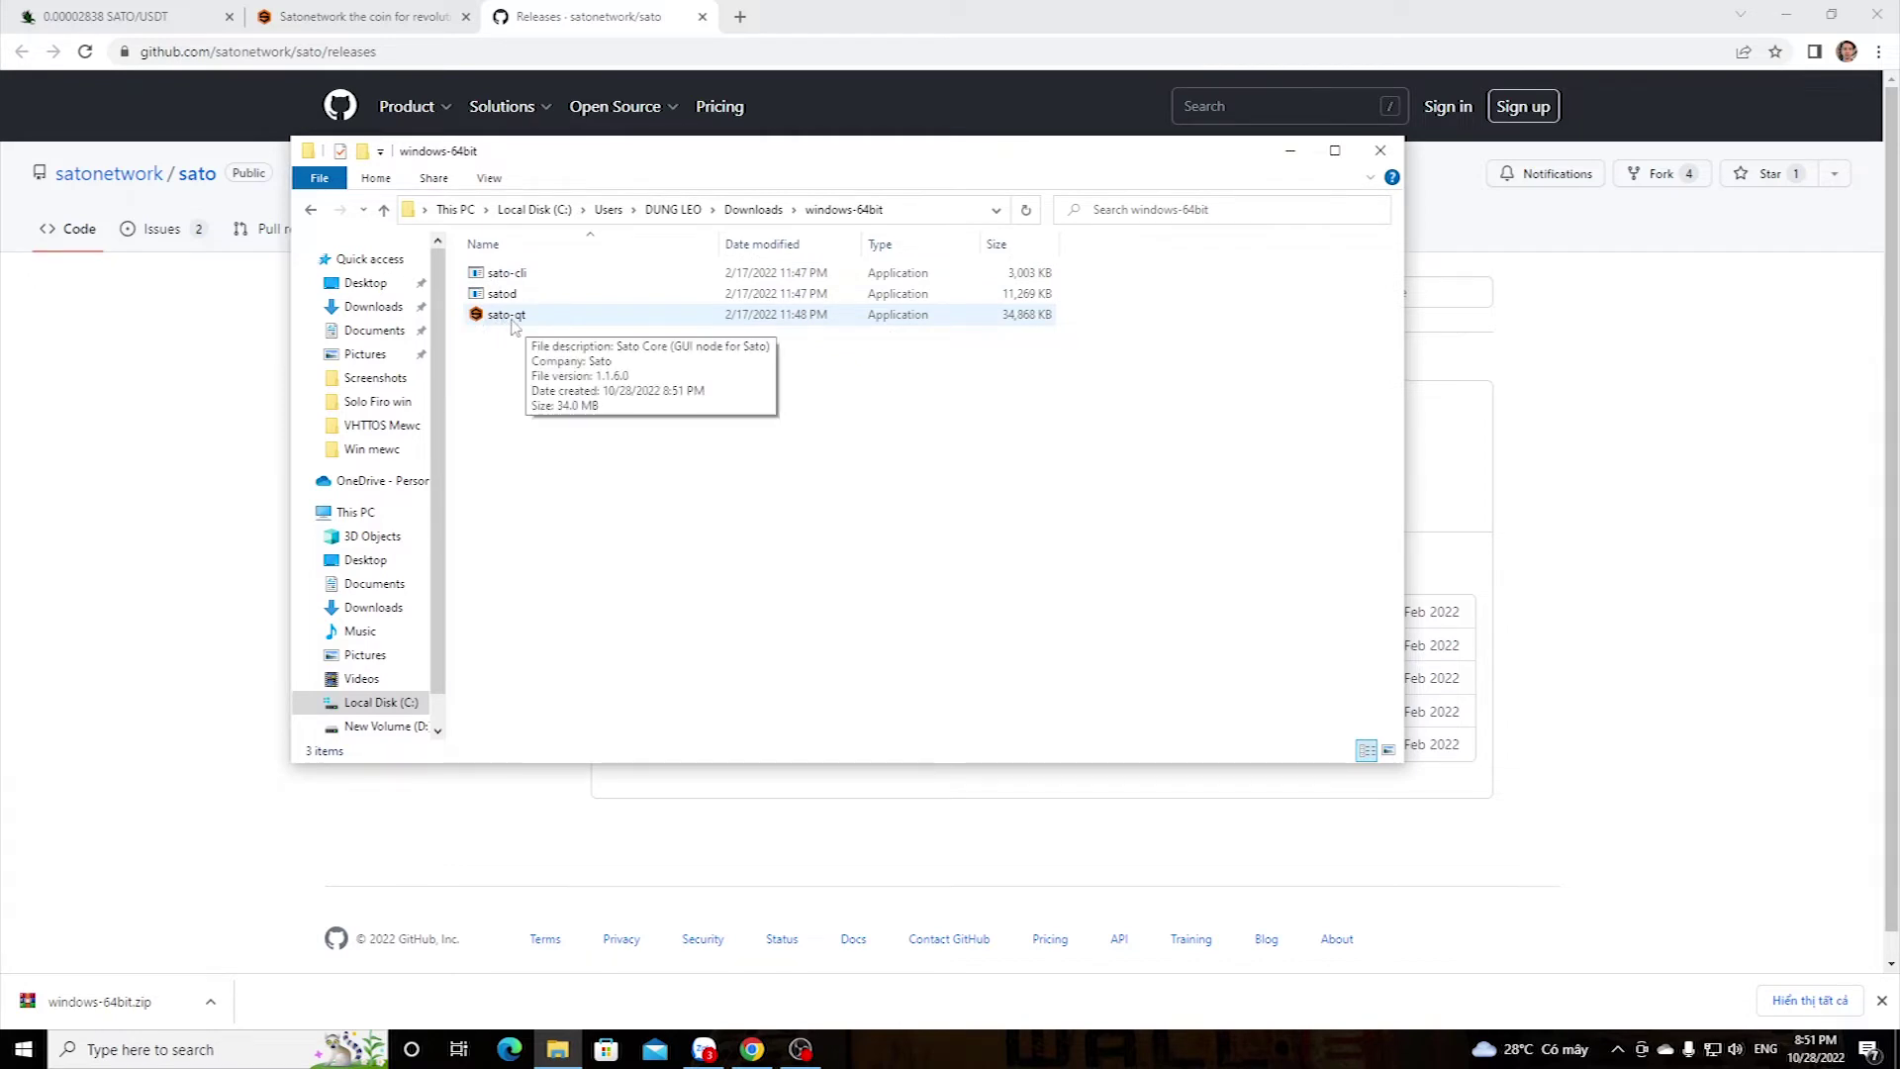
Launch sato-qt and start Sato Core with the default data directory
{"action": "left_click", "coordinate": [514, 322]}
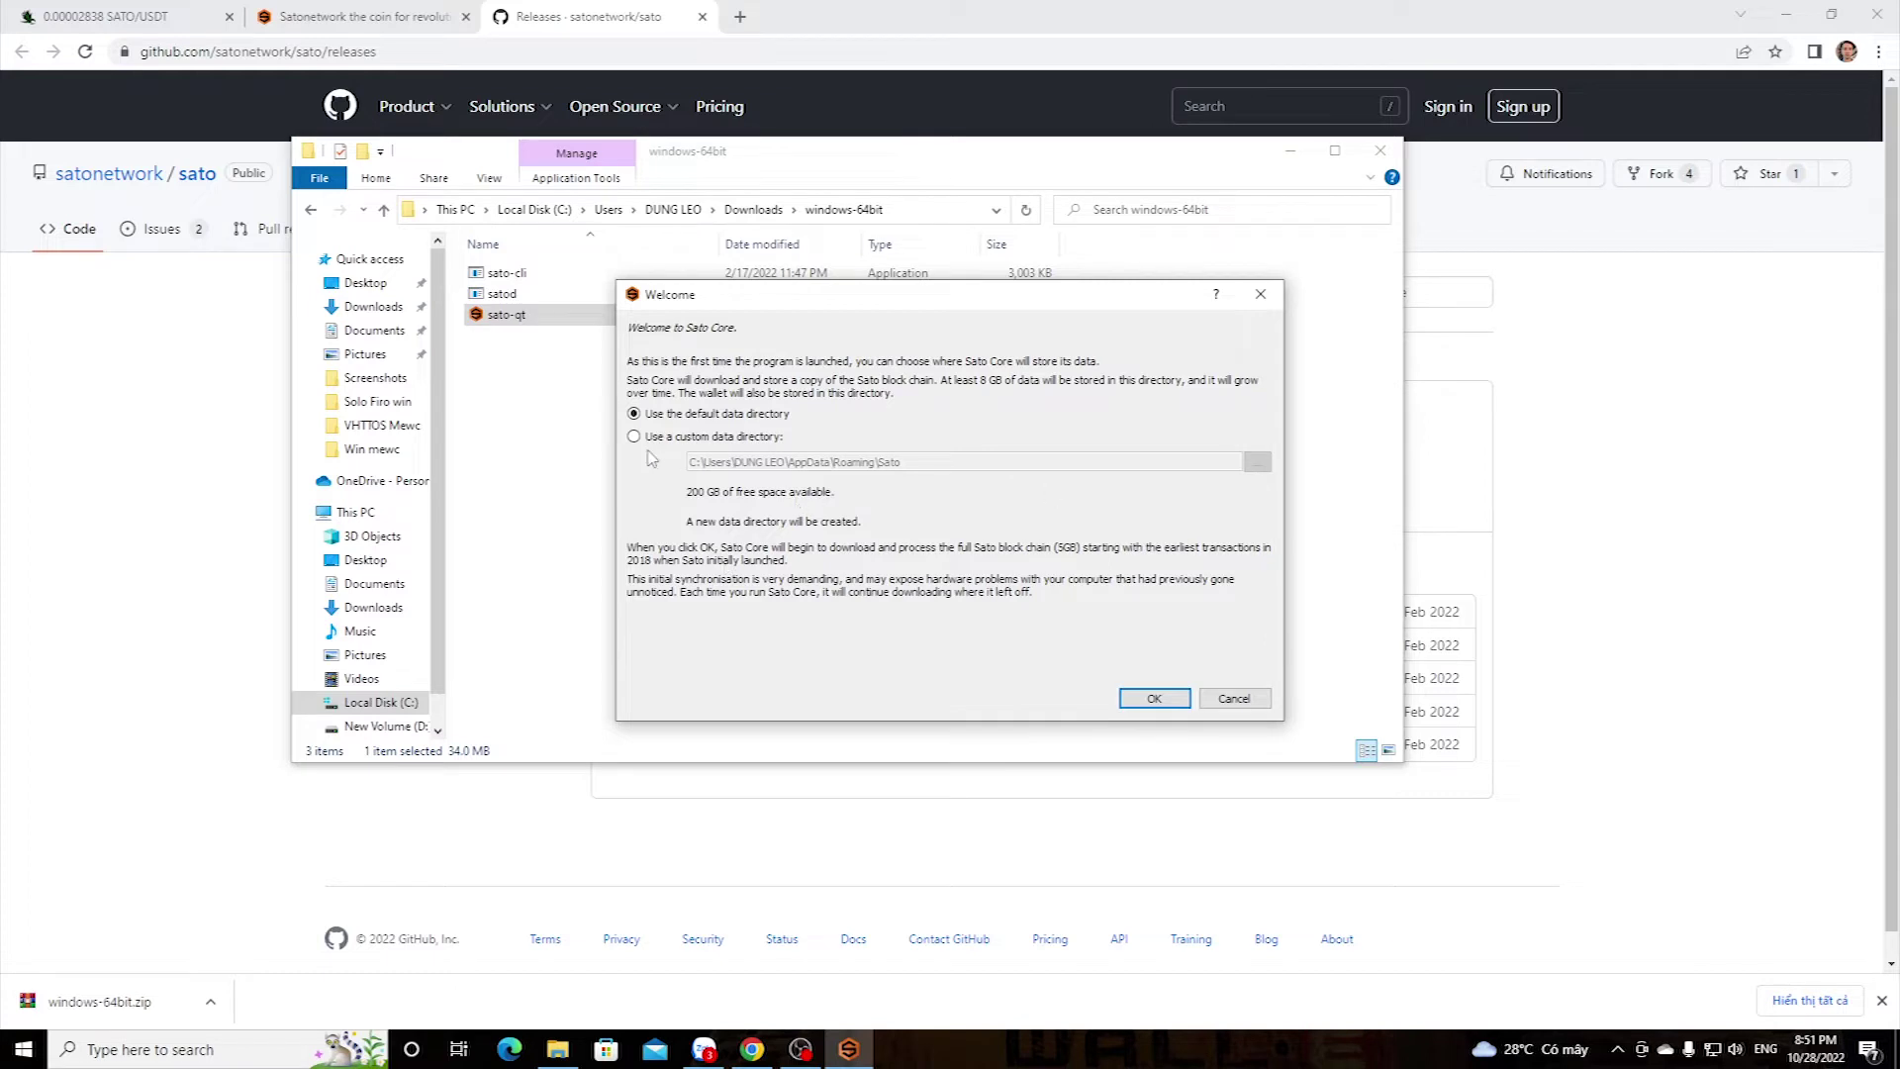
{"action": "left_click", "coordinate": [634, 436]}
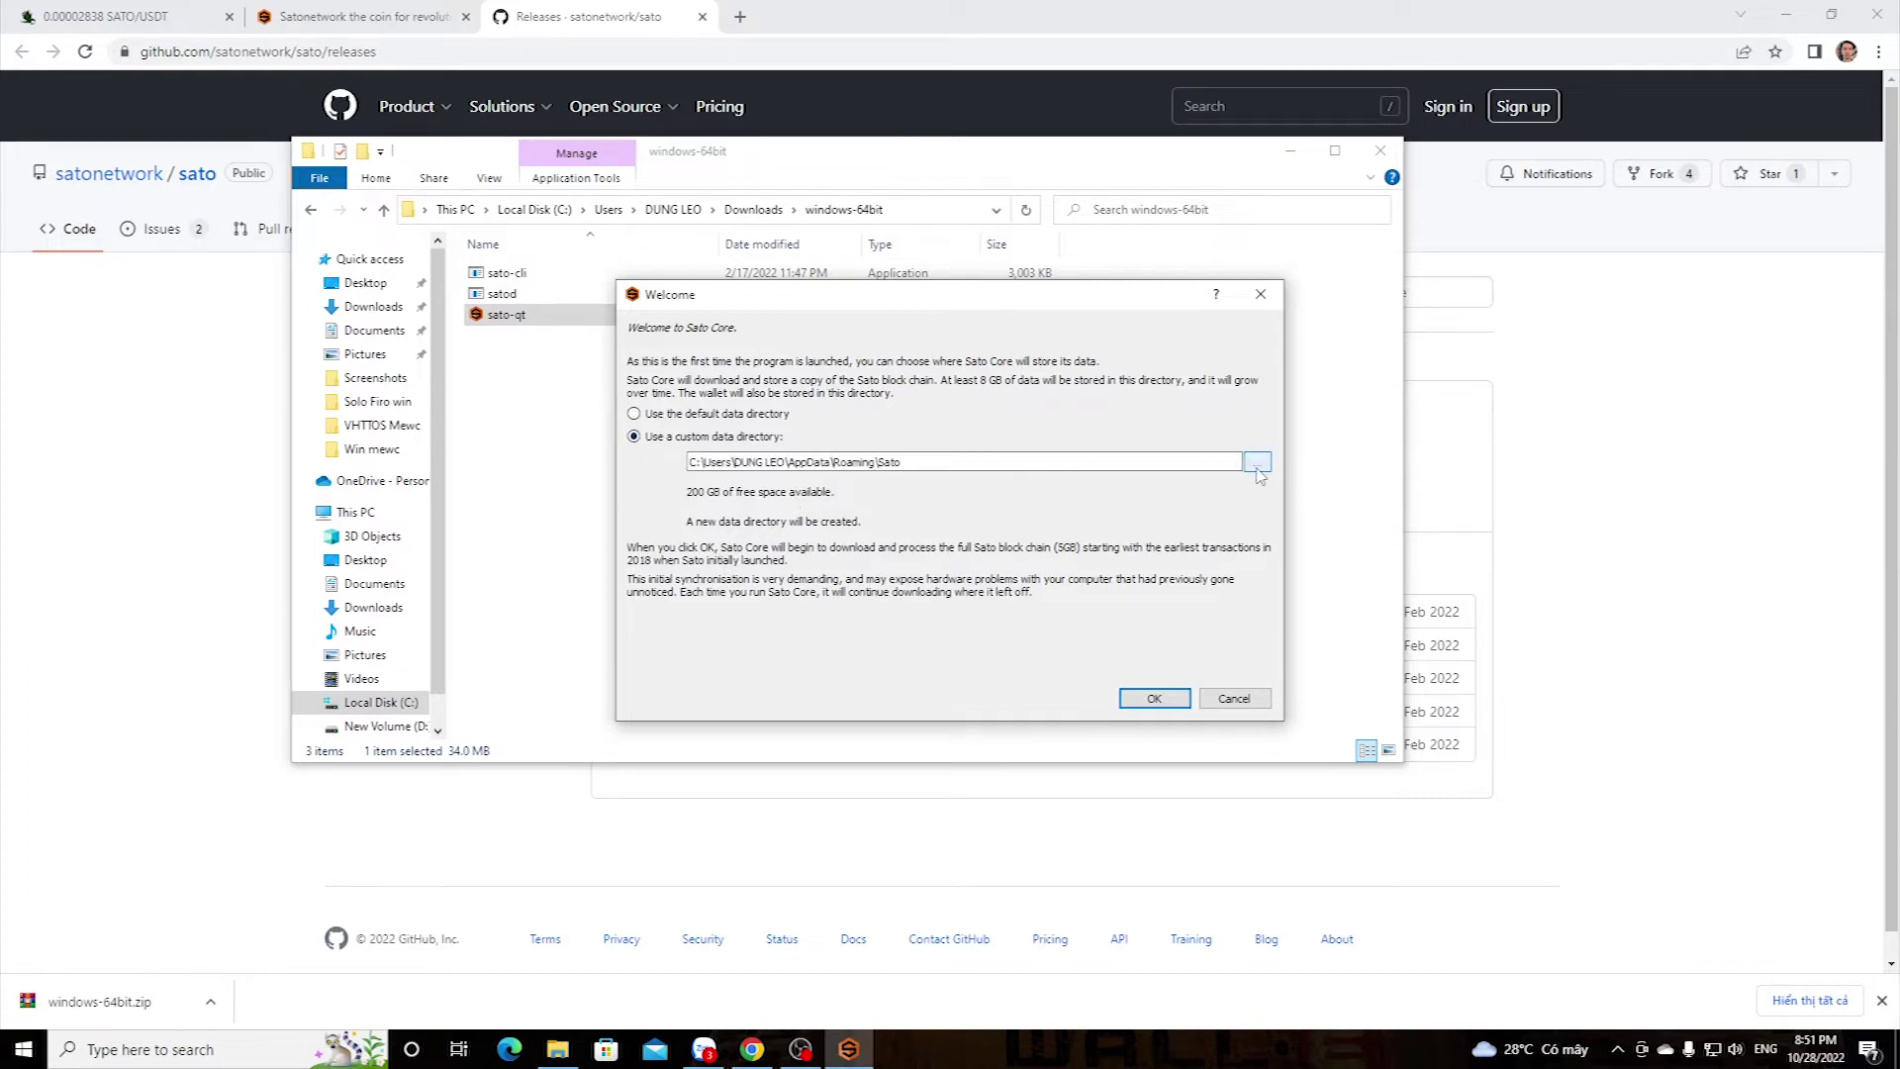
{"action": "left_click", "coordinate": [634, 413]}
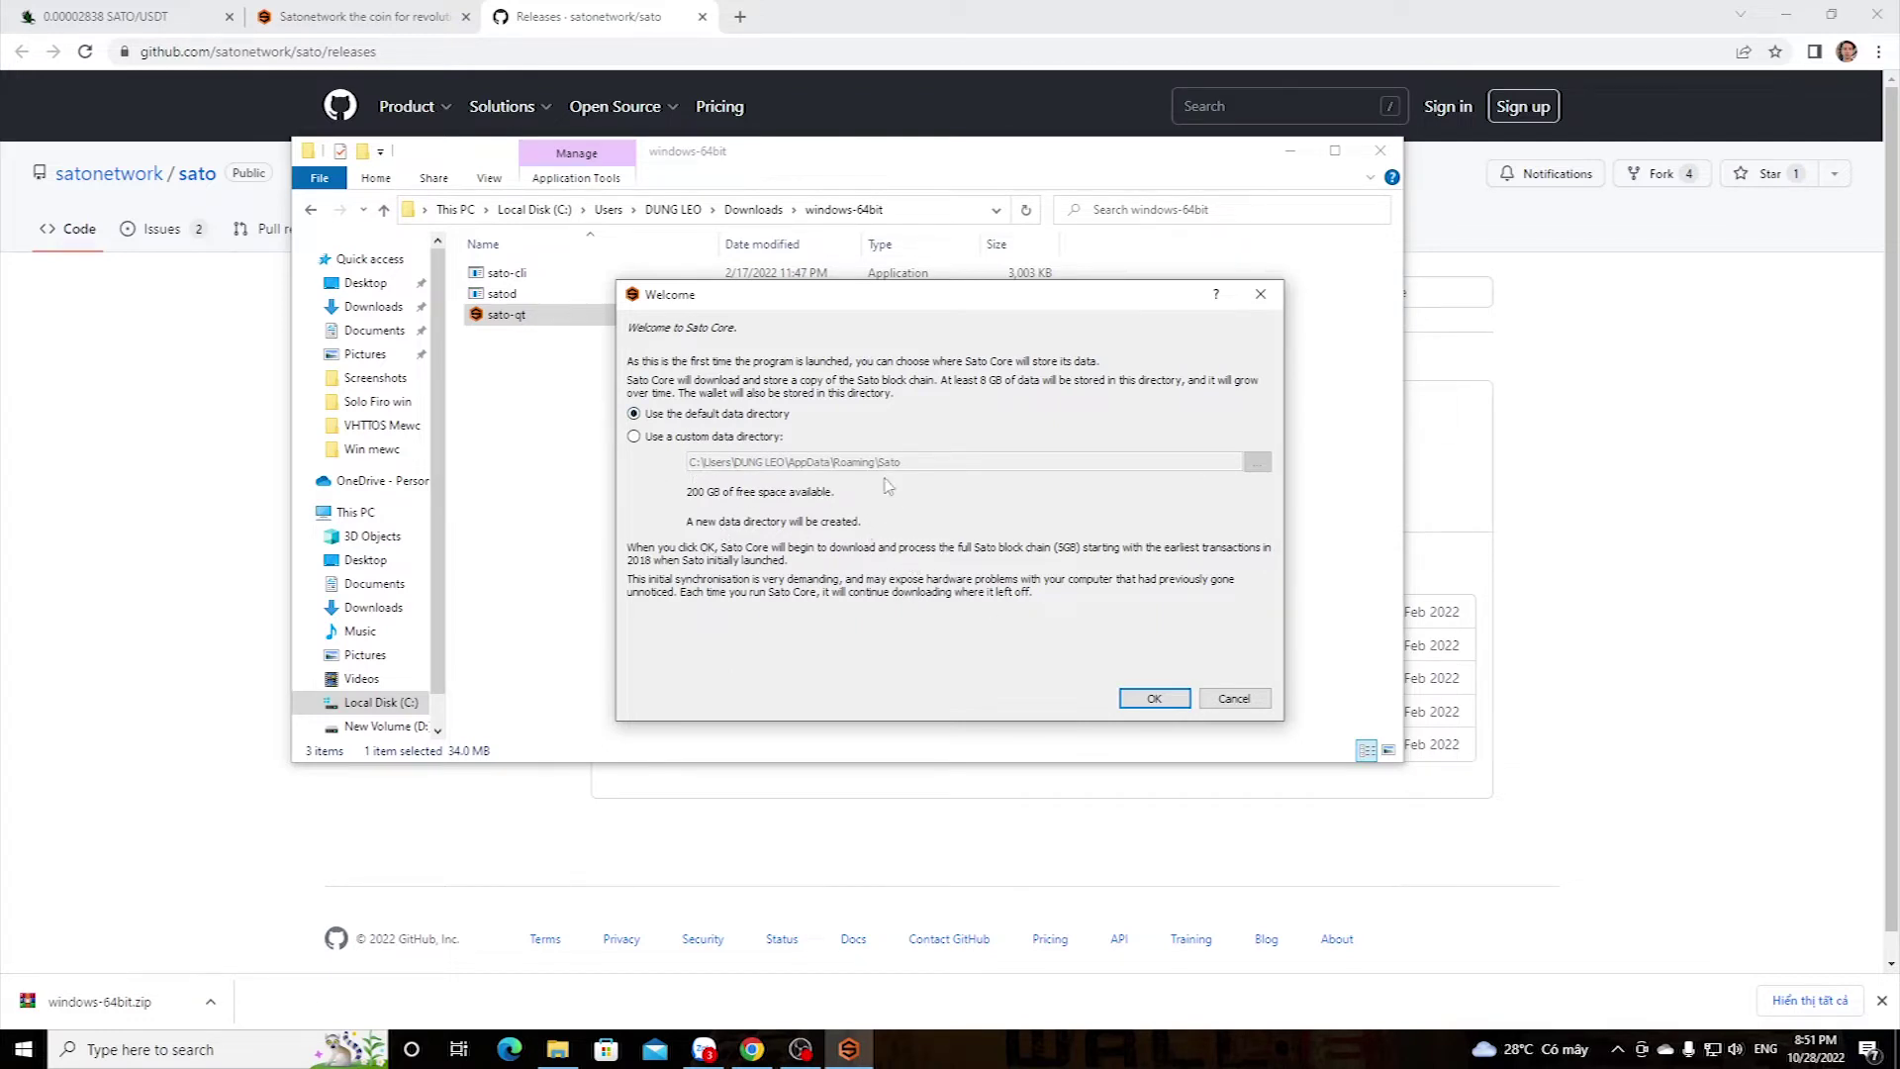
{"action": "left_click", "coordinate": [1154, 697]}
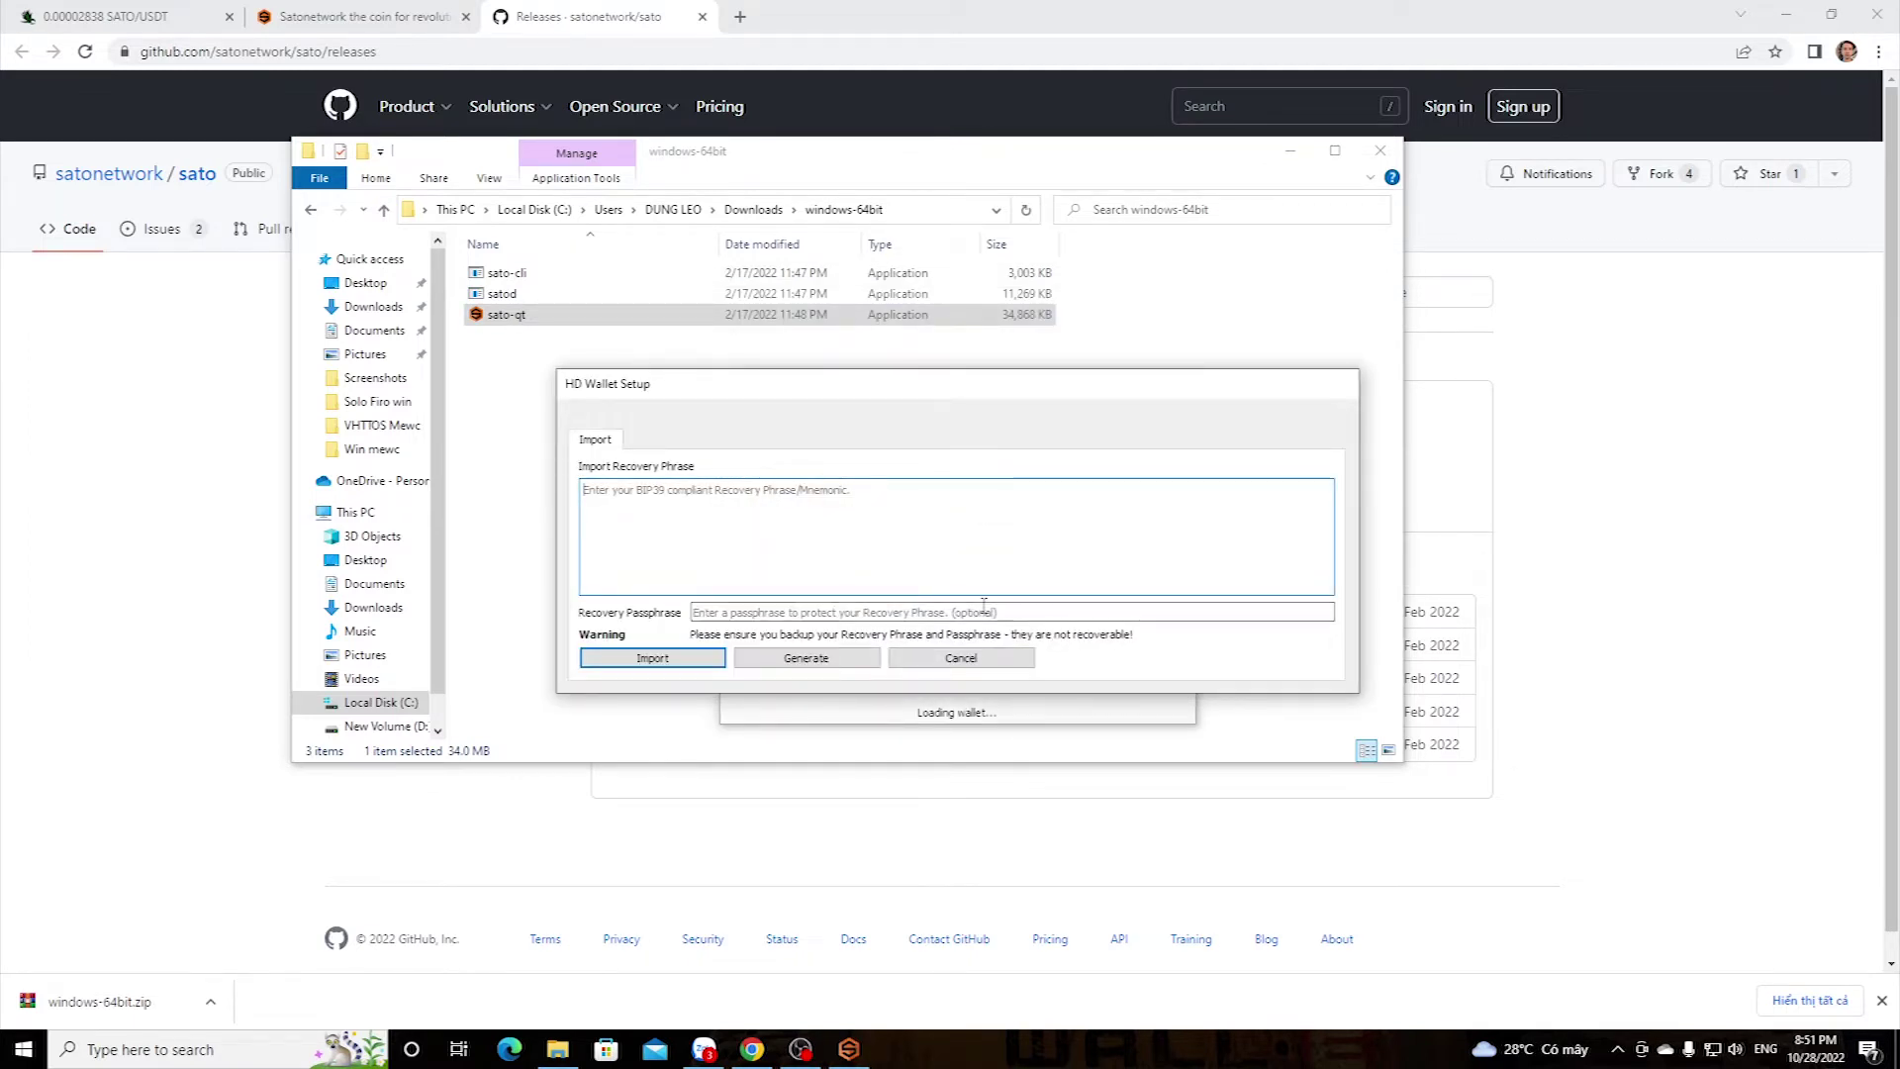
Generate a new recovery phrase, import it to set up the HD wallet, and hide the synchronisation notice
{"action": "left_click", "coordinate": [808, 659]}
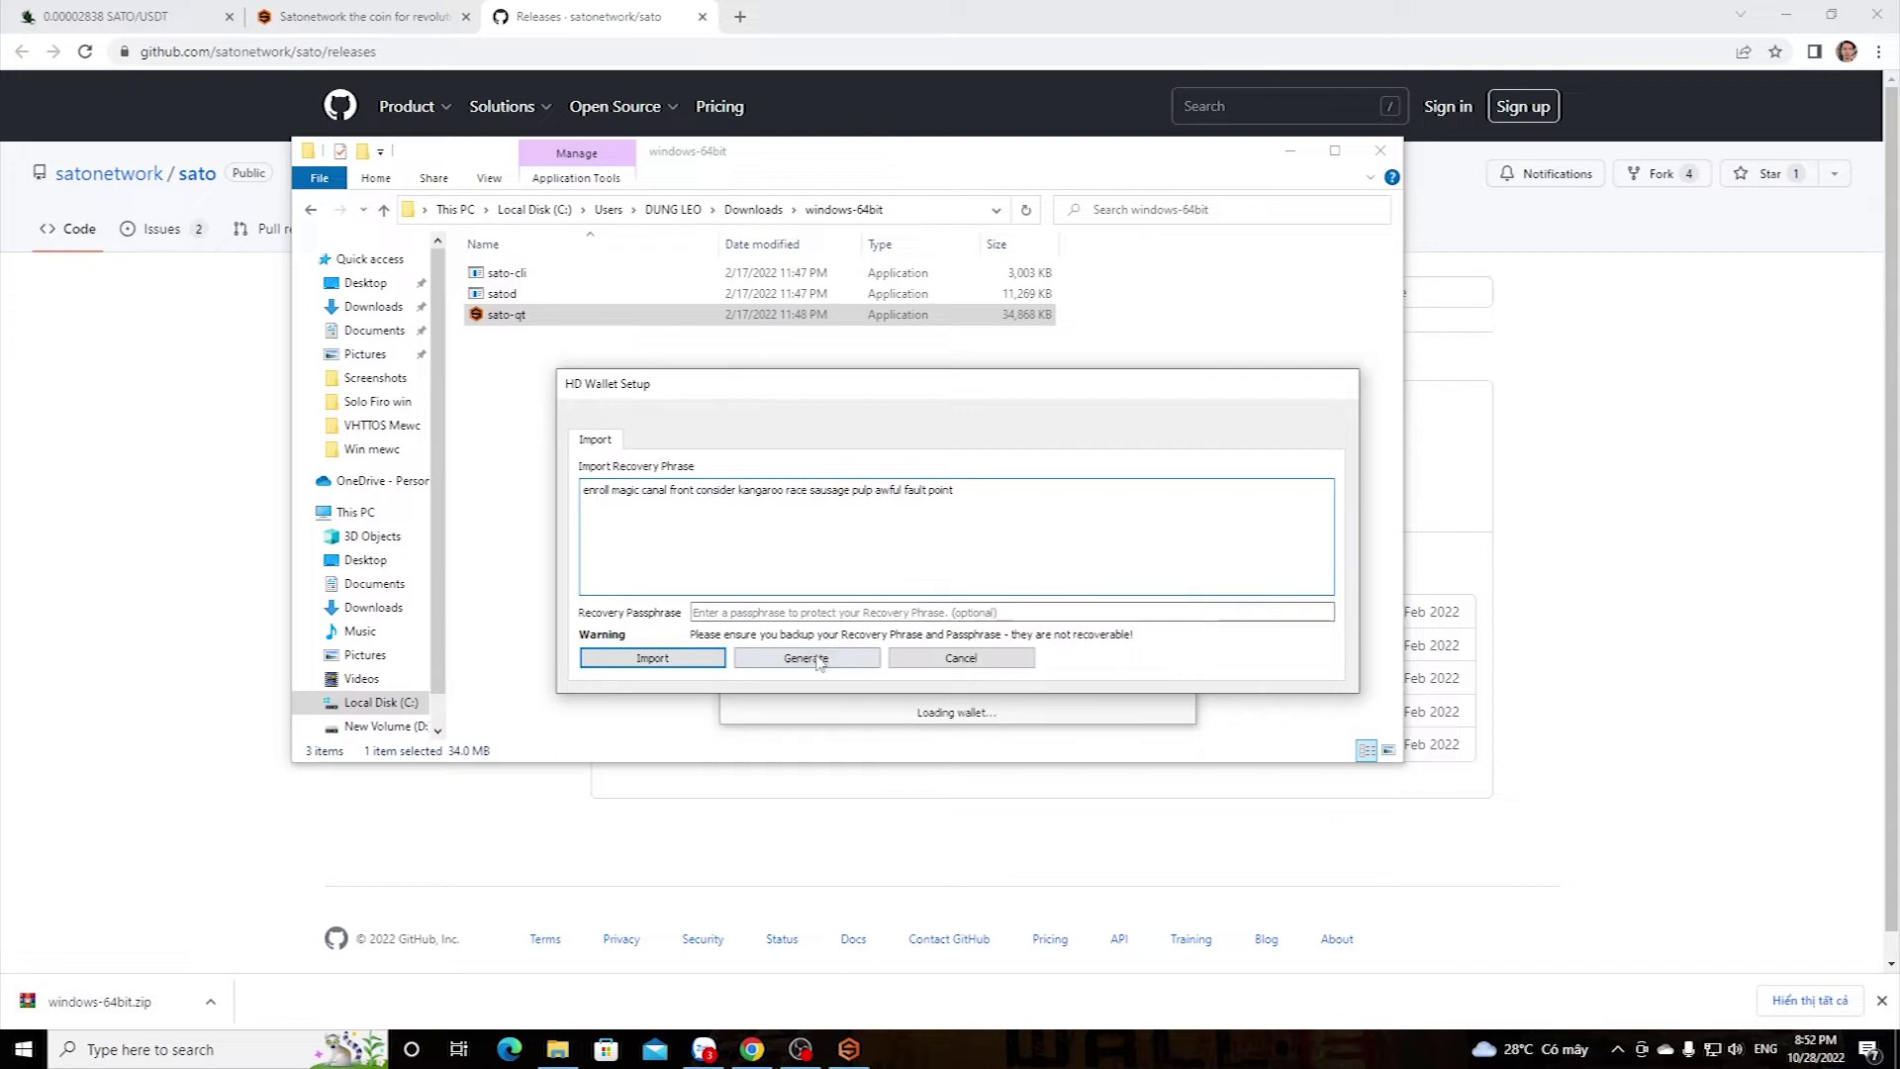
{"action": "left_click", "coordinate": [813, 659]}
{"action": "left_click", "coordinate": [817, 660]}
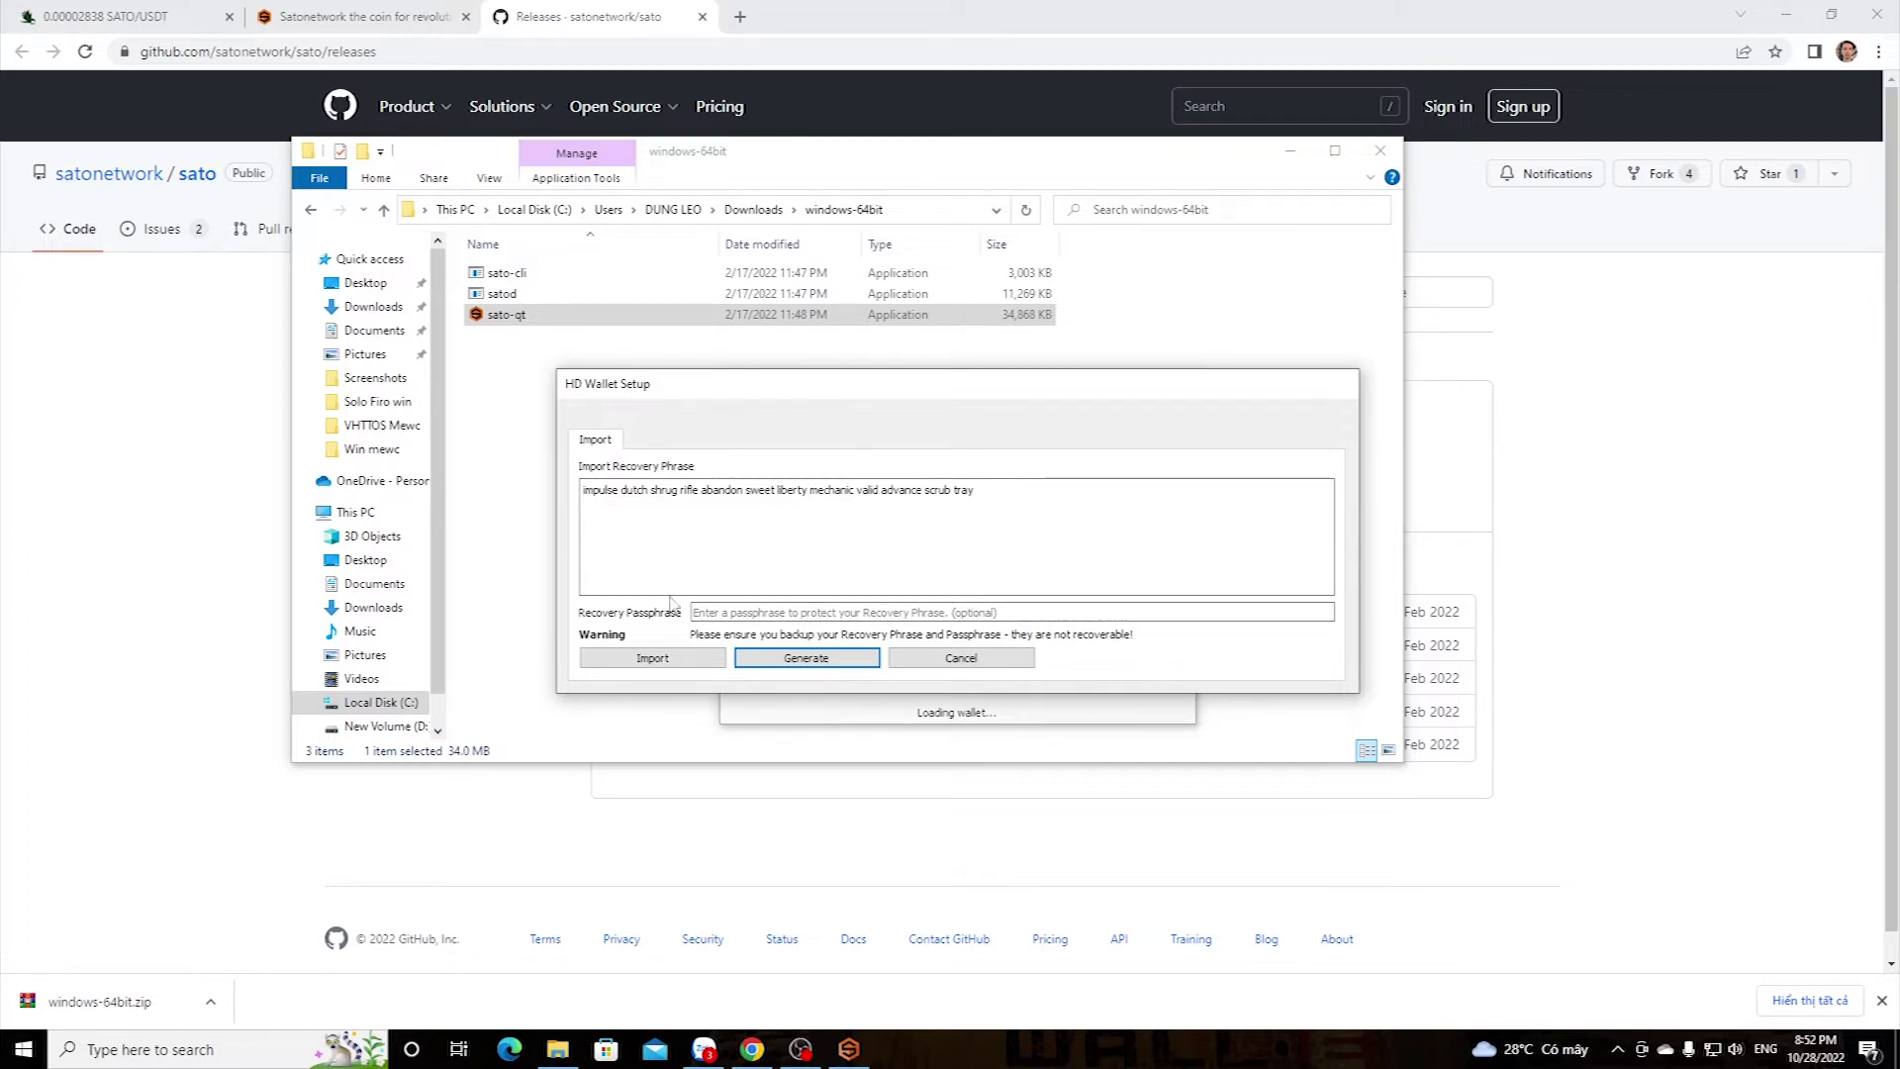
{"action": "left_click", "coordinate": [653, 658]}
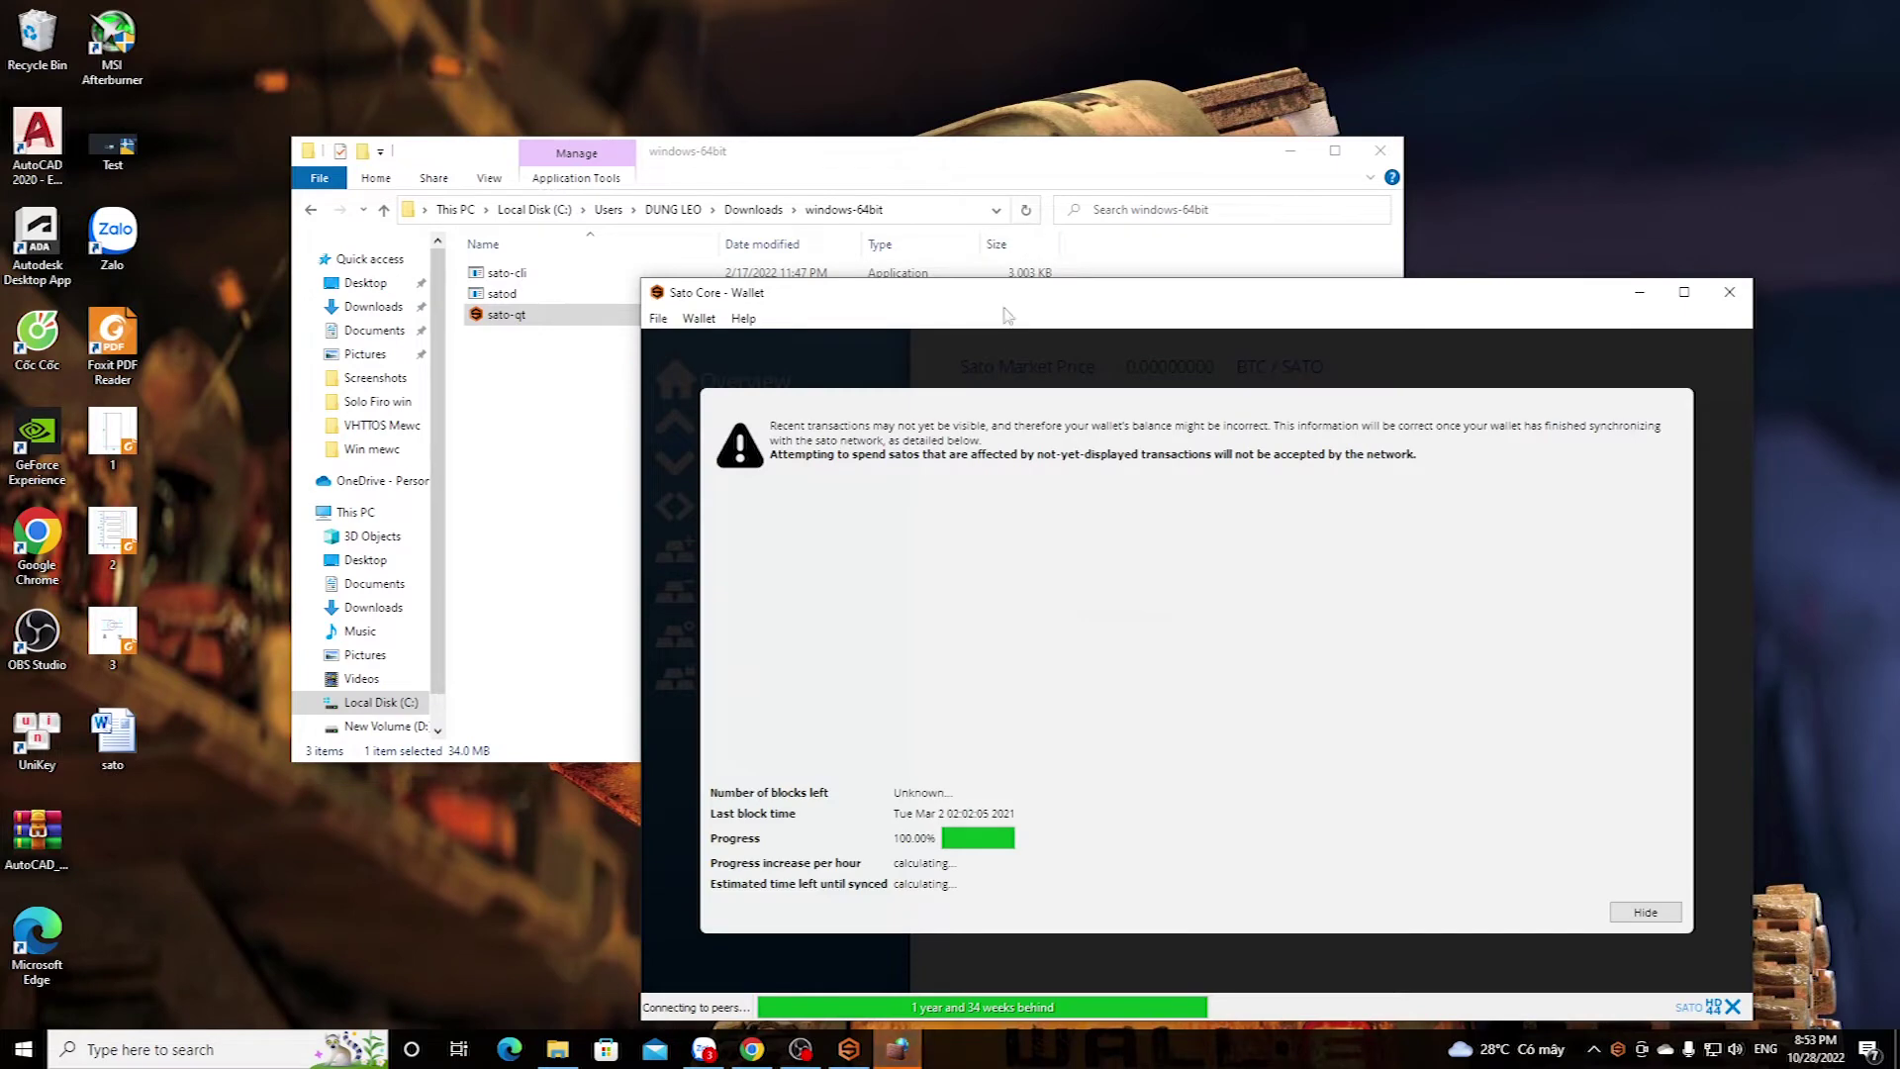
{"action": "left_click_drag", "start_coordinate": [987, 216], "coordinate": [943, 200]}
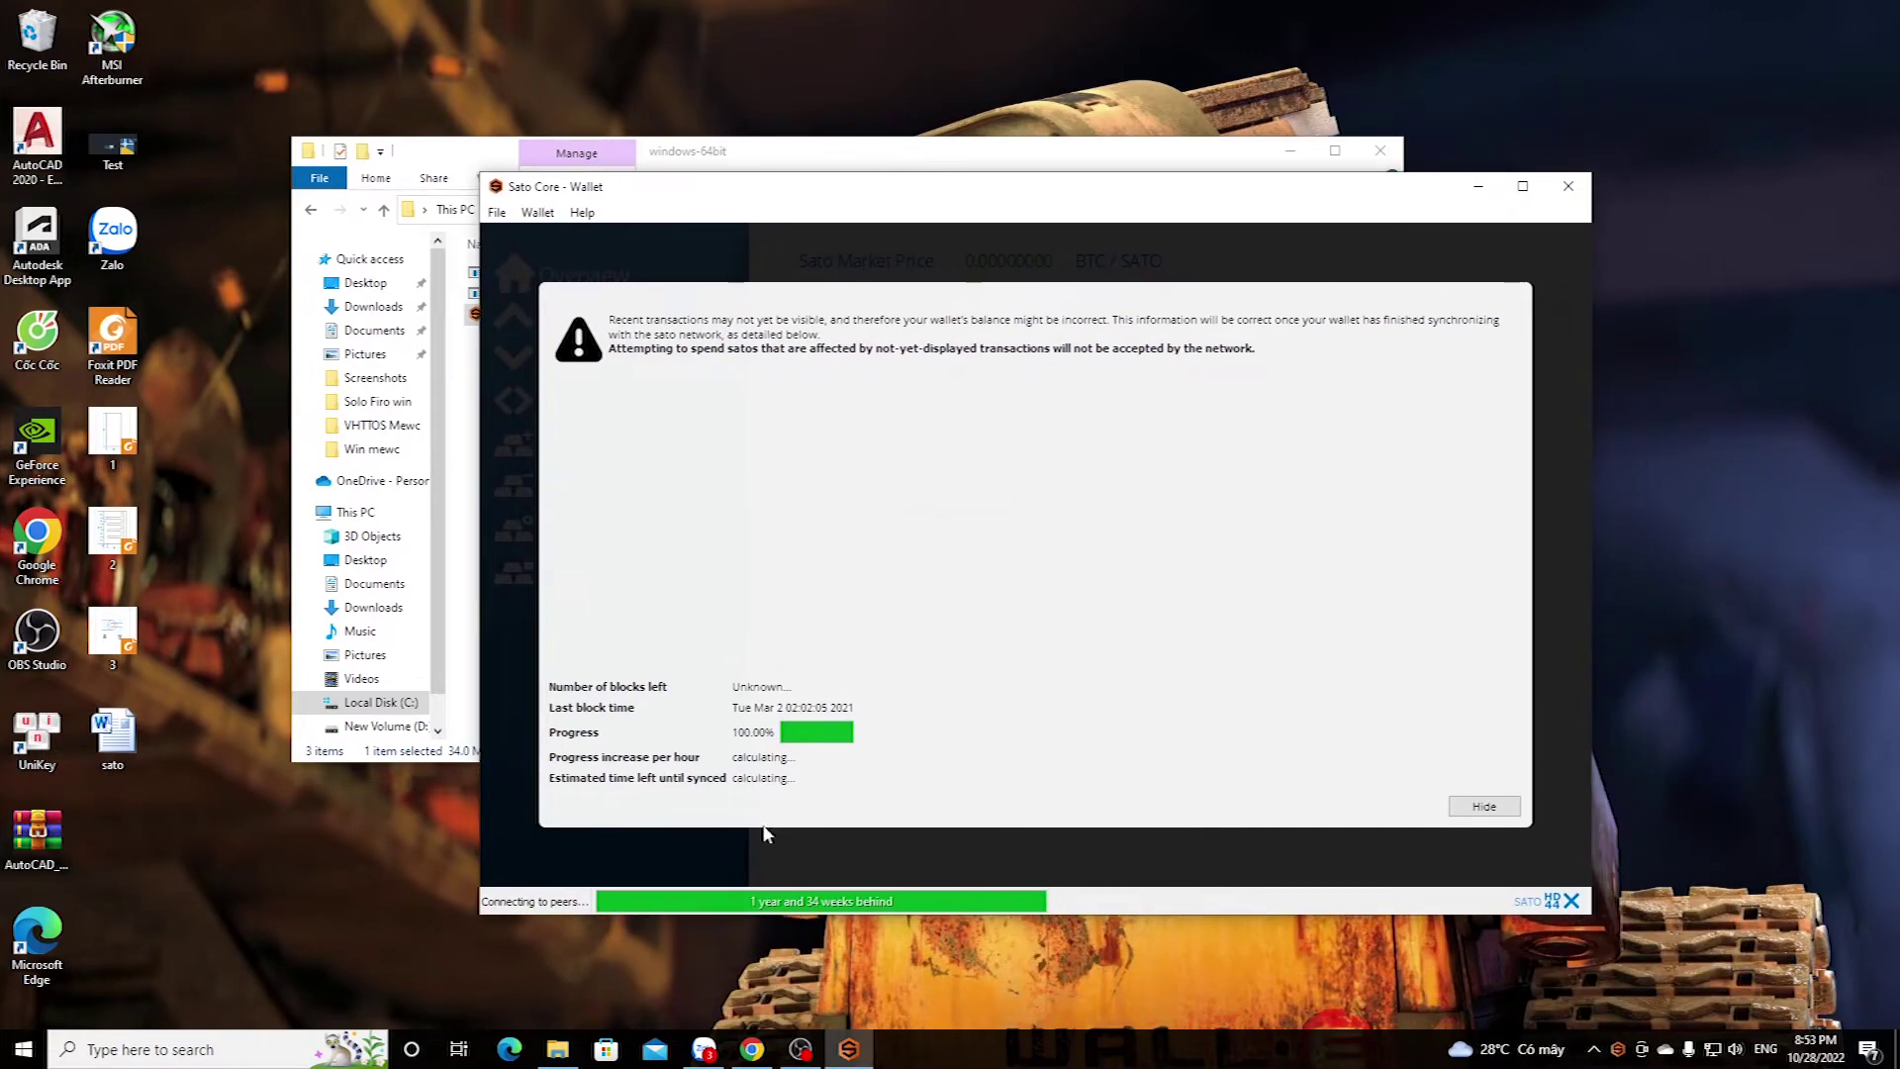
{"action": "left_click", "coordinate": [1484, 806]}
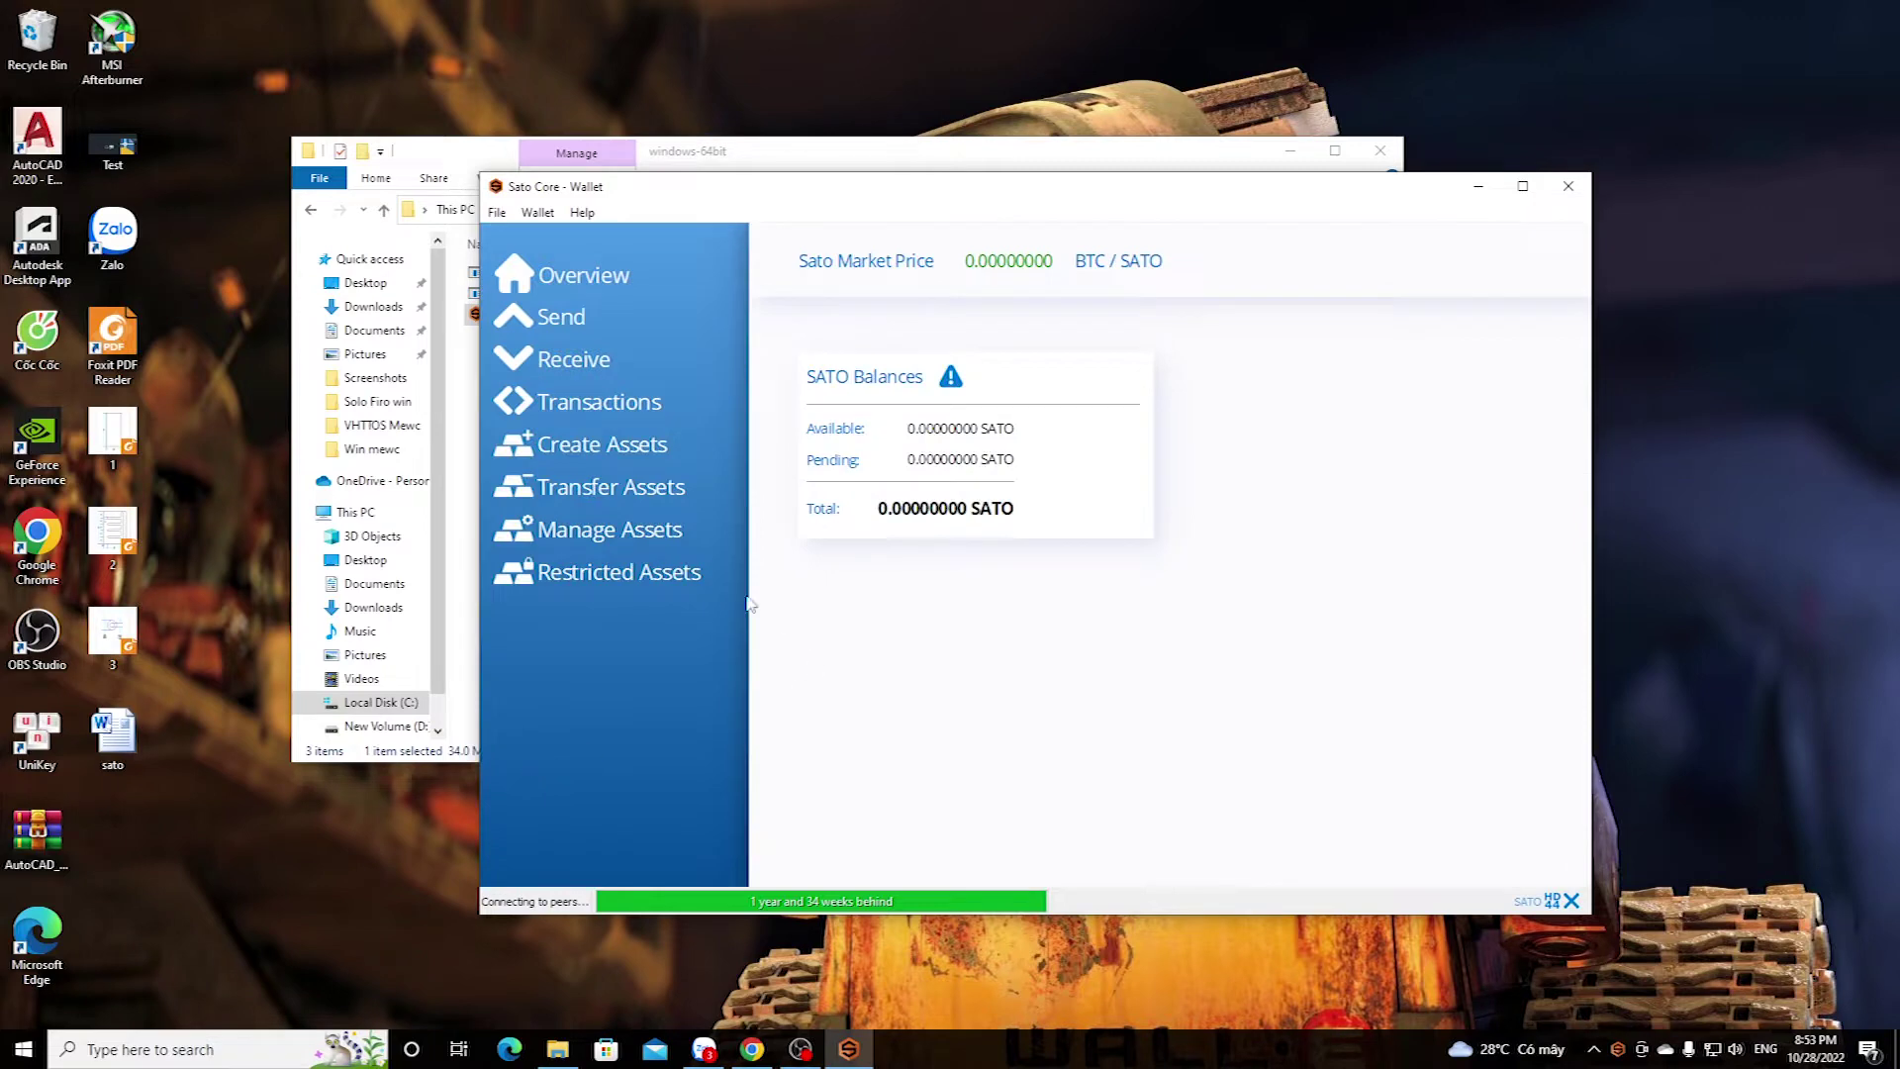
Create a receiving address labelled with the wallet owner's name and reopen its payment request details from the history
{"action": "left_click", "coordinate": [554, 362]}
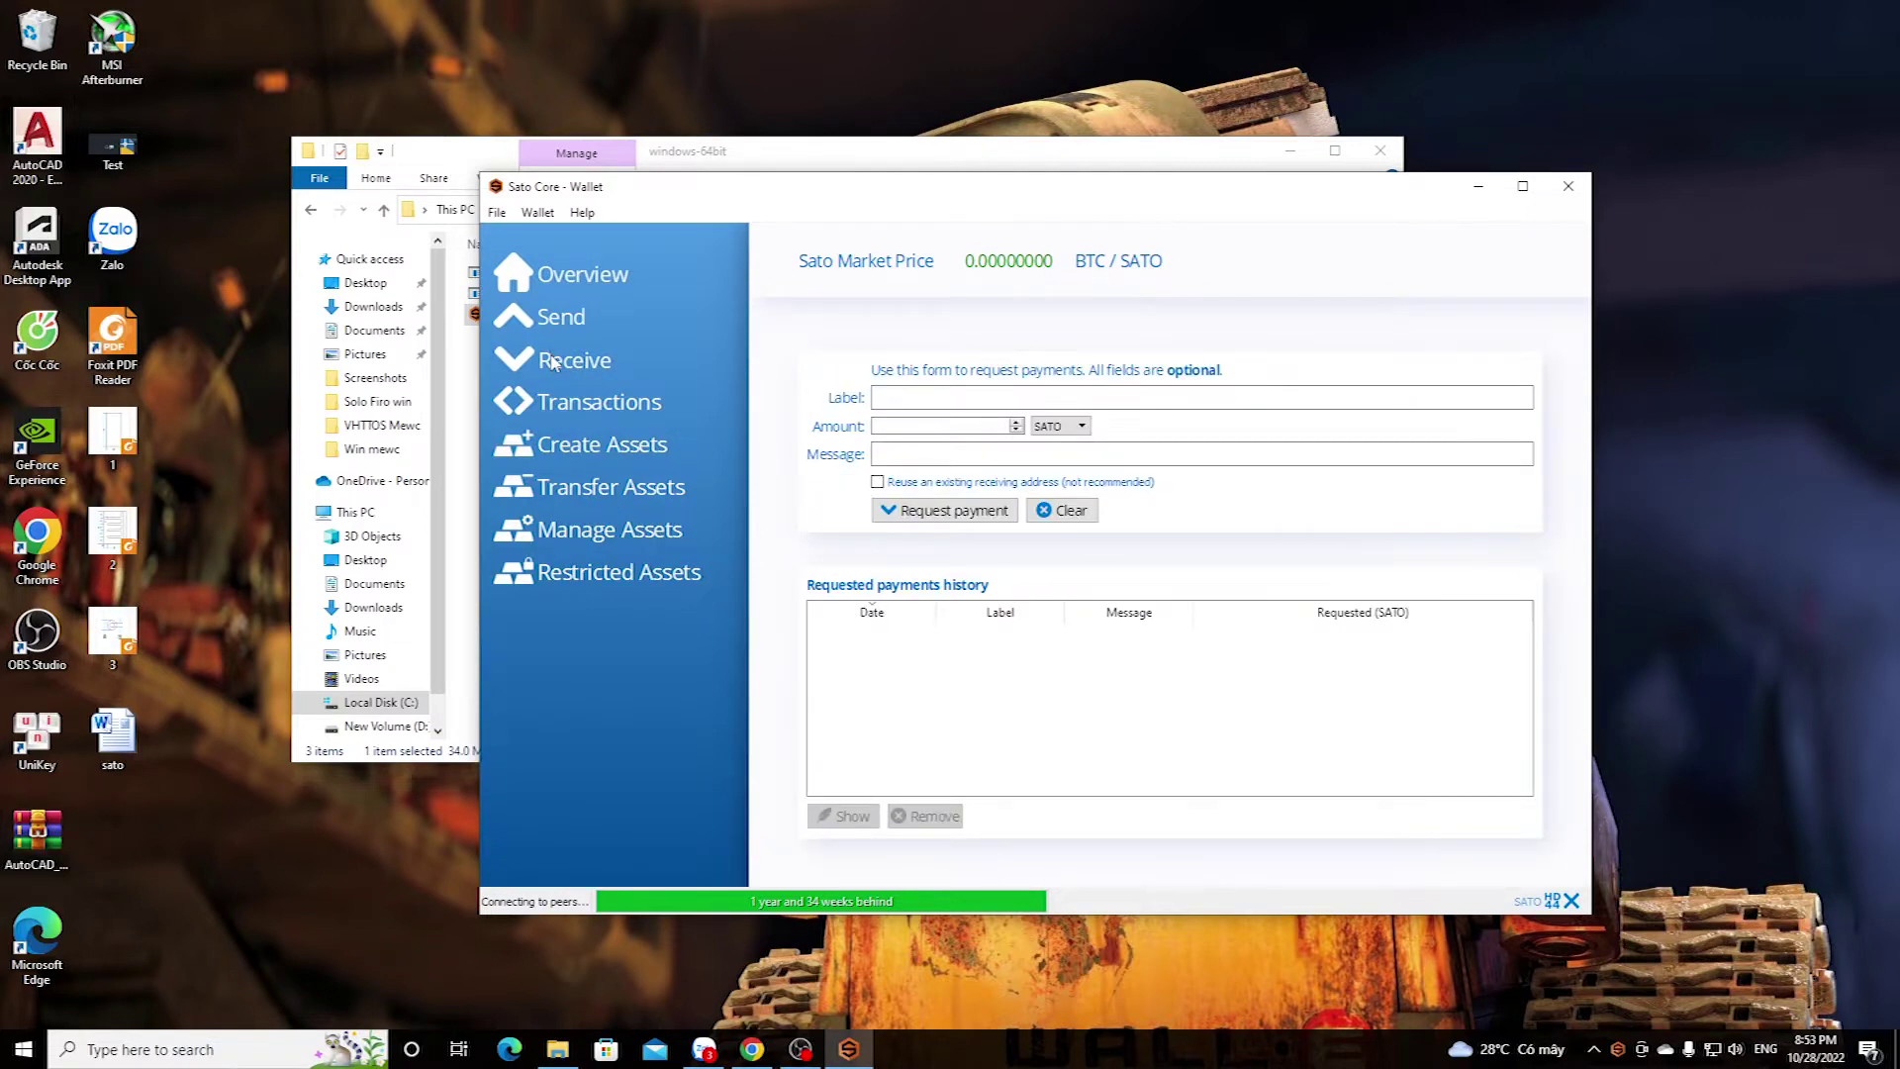
{"action": "left_click", "coordinate": [901, 396]}
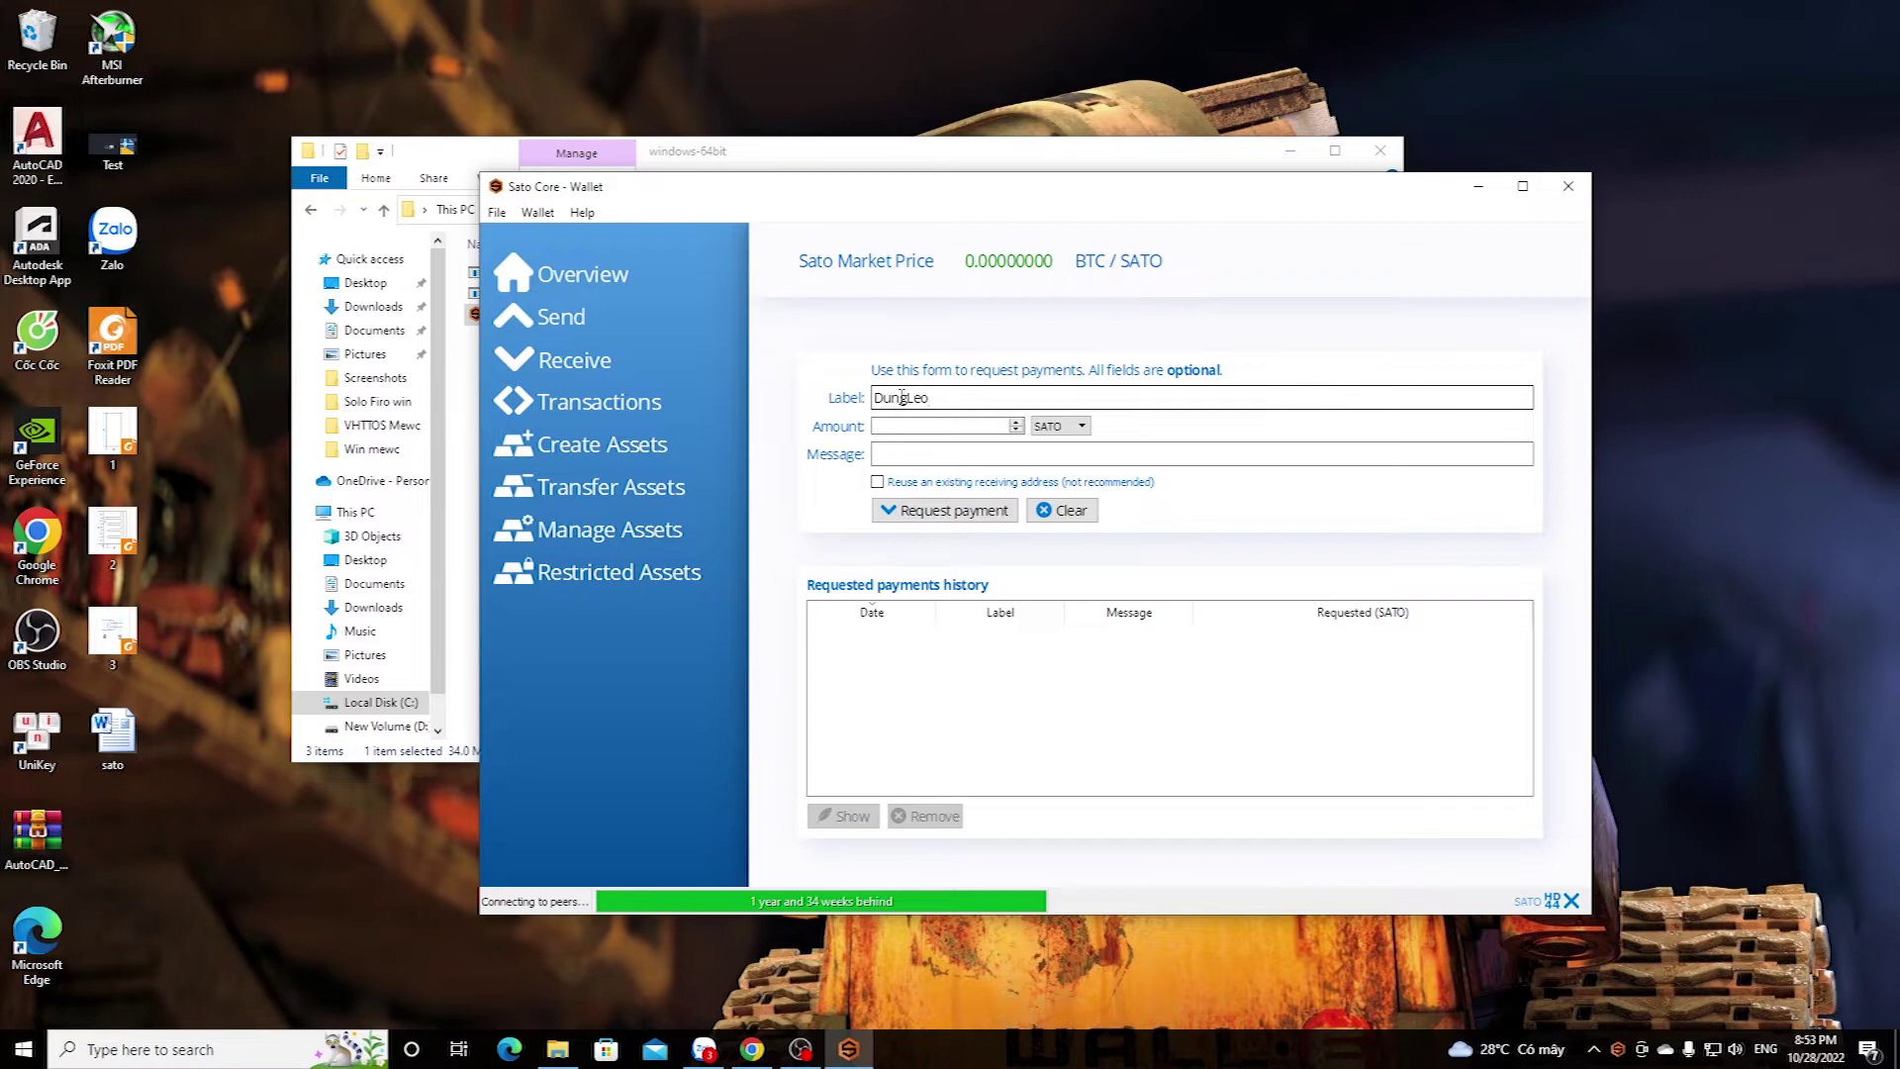
{"action": "left_click", "coordinate": [950, 515]}
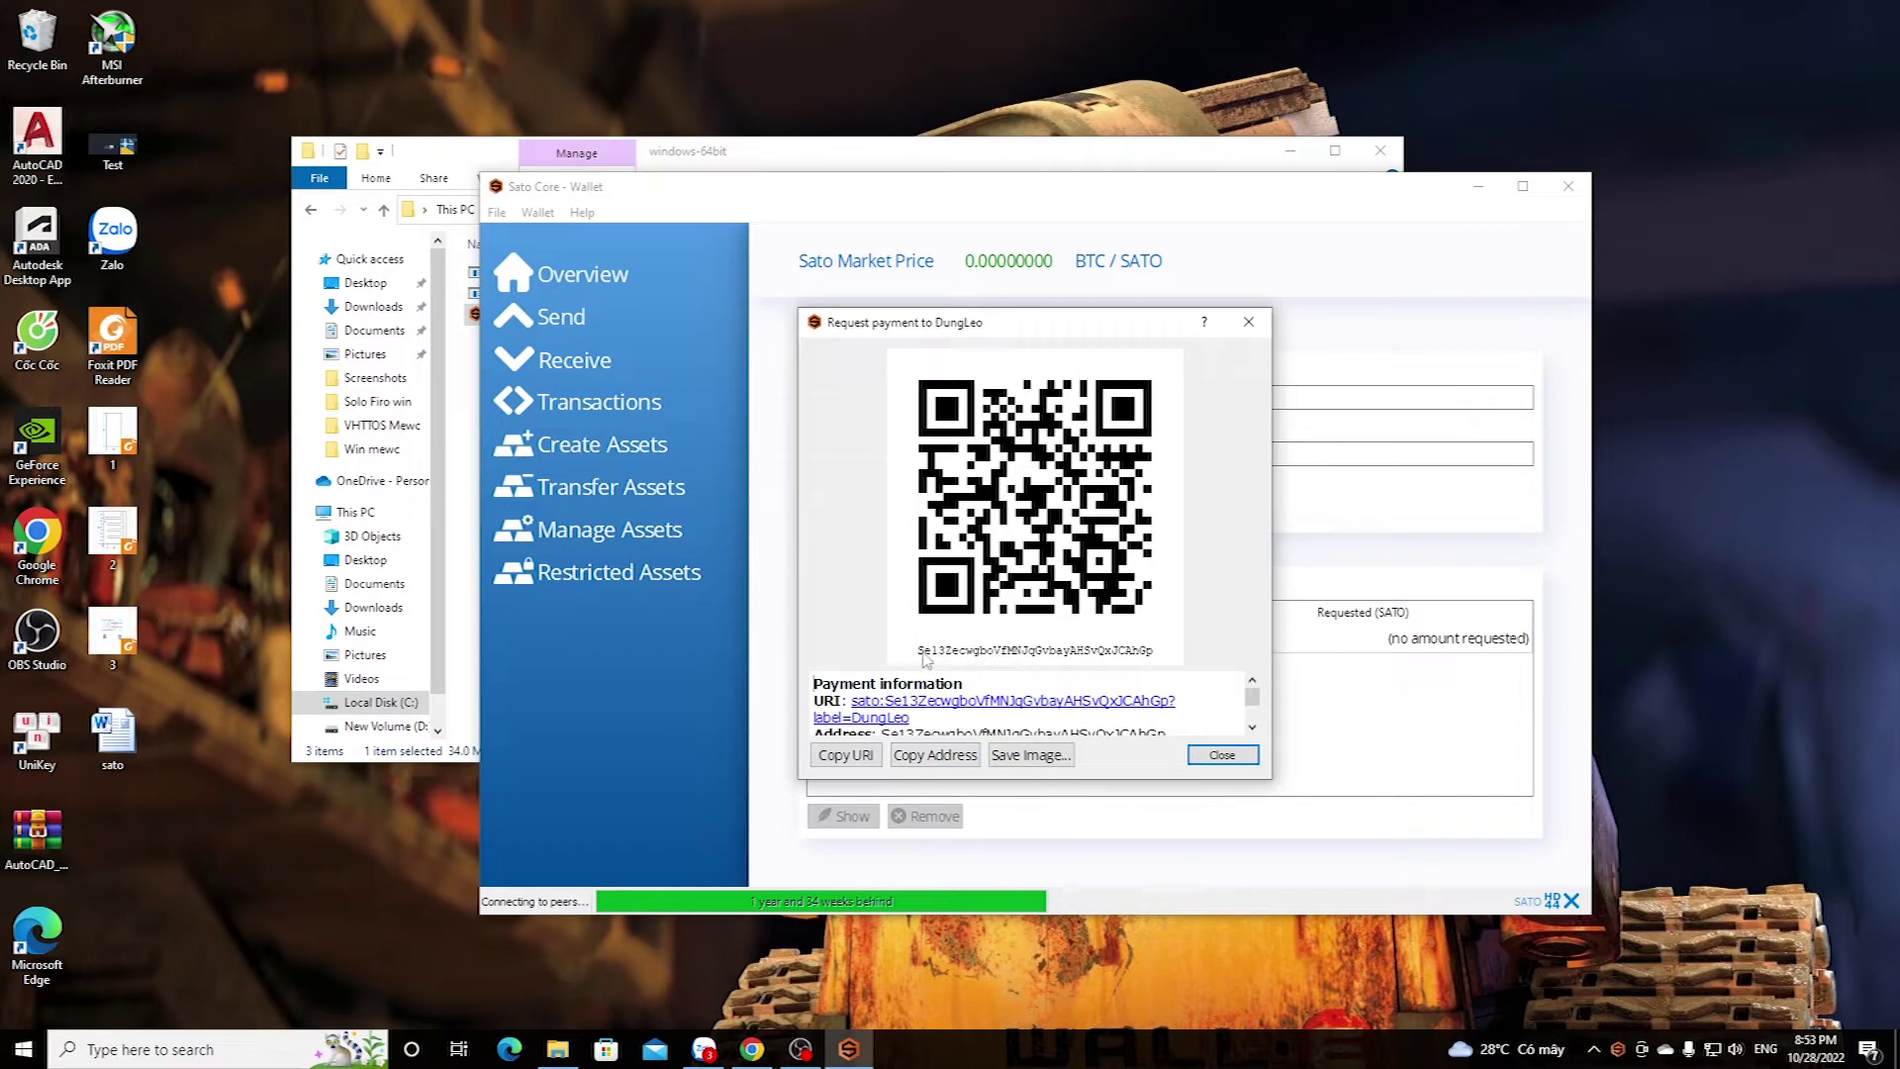
{"action": "left_click", "coordinate": [1248, 757]}
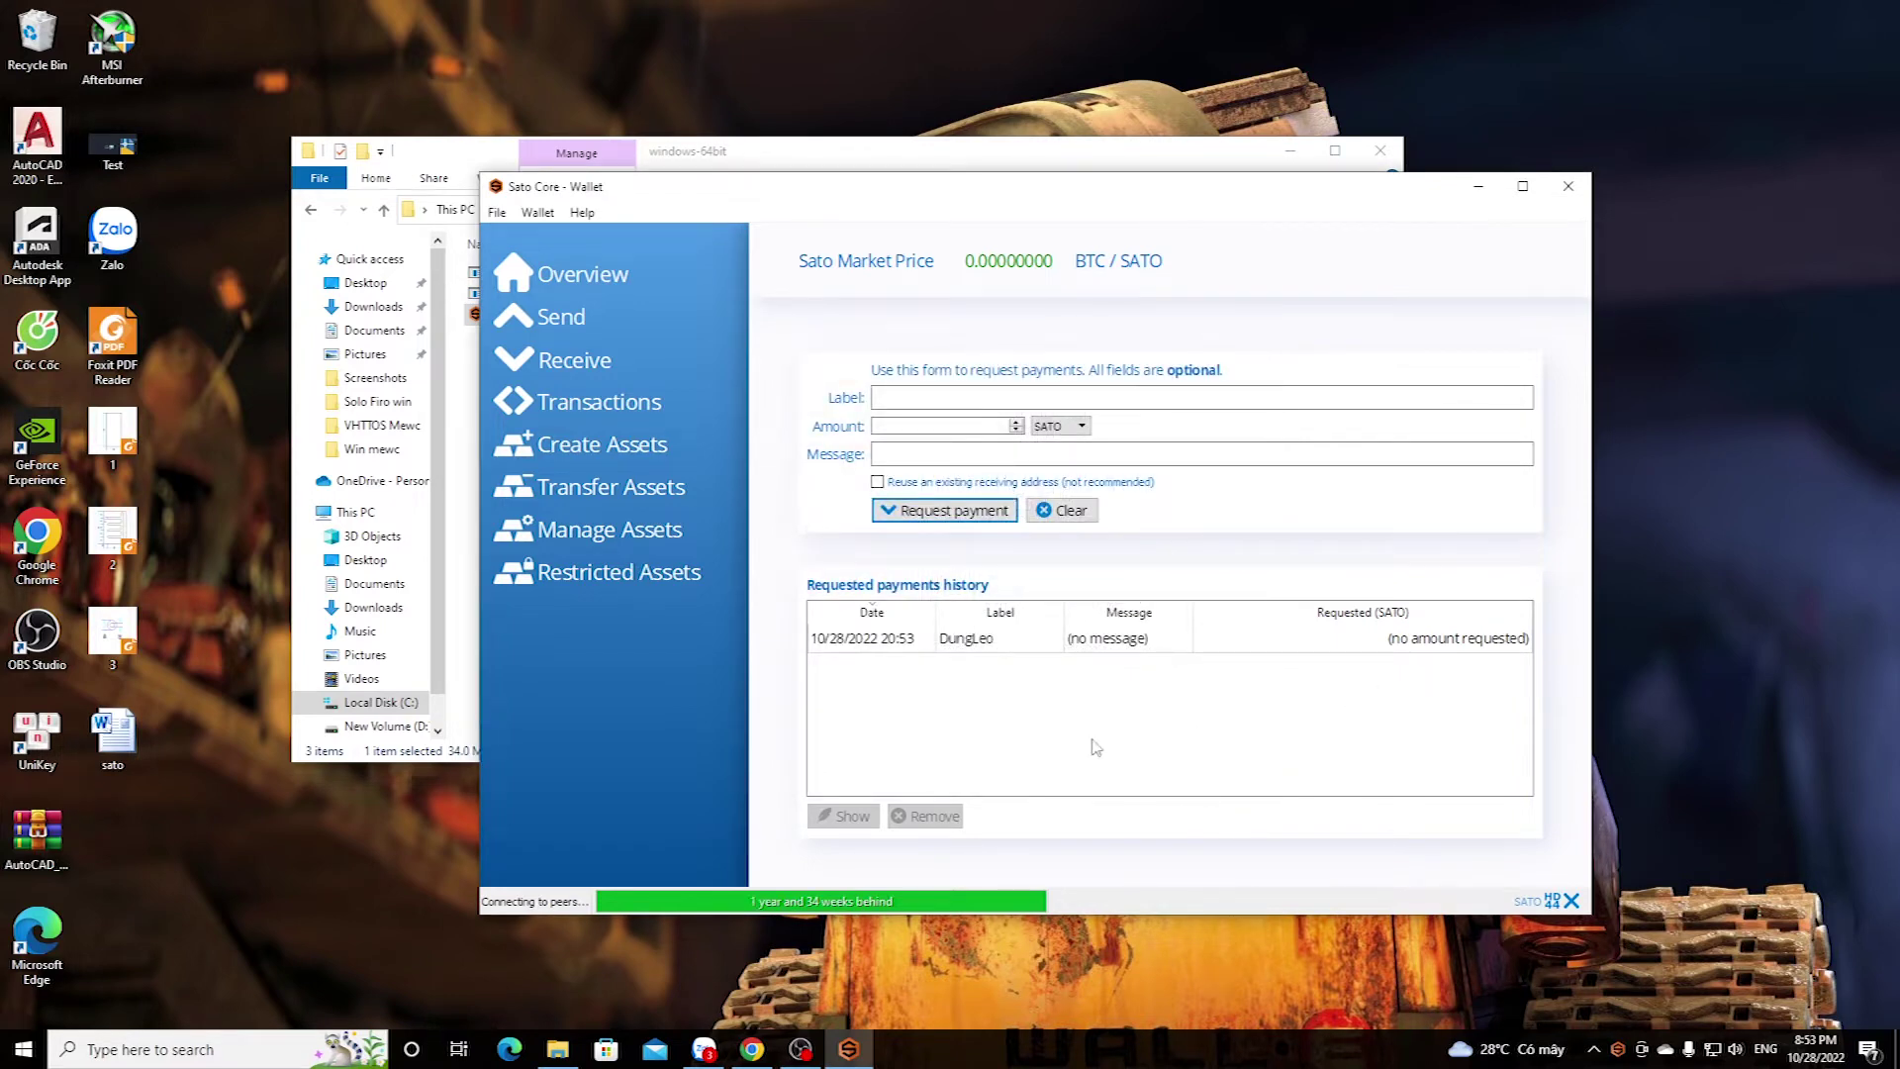
{"action": "double_click", "coordinate": [996, 641]}
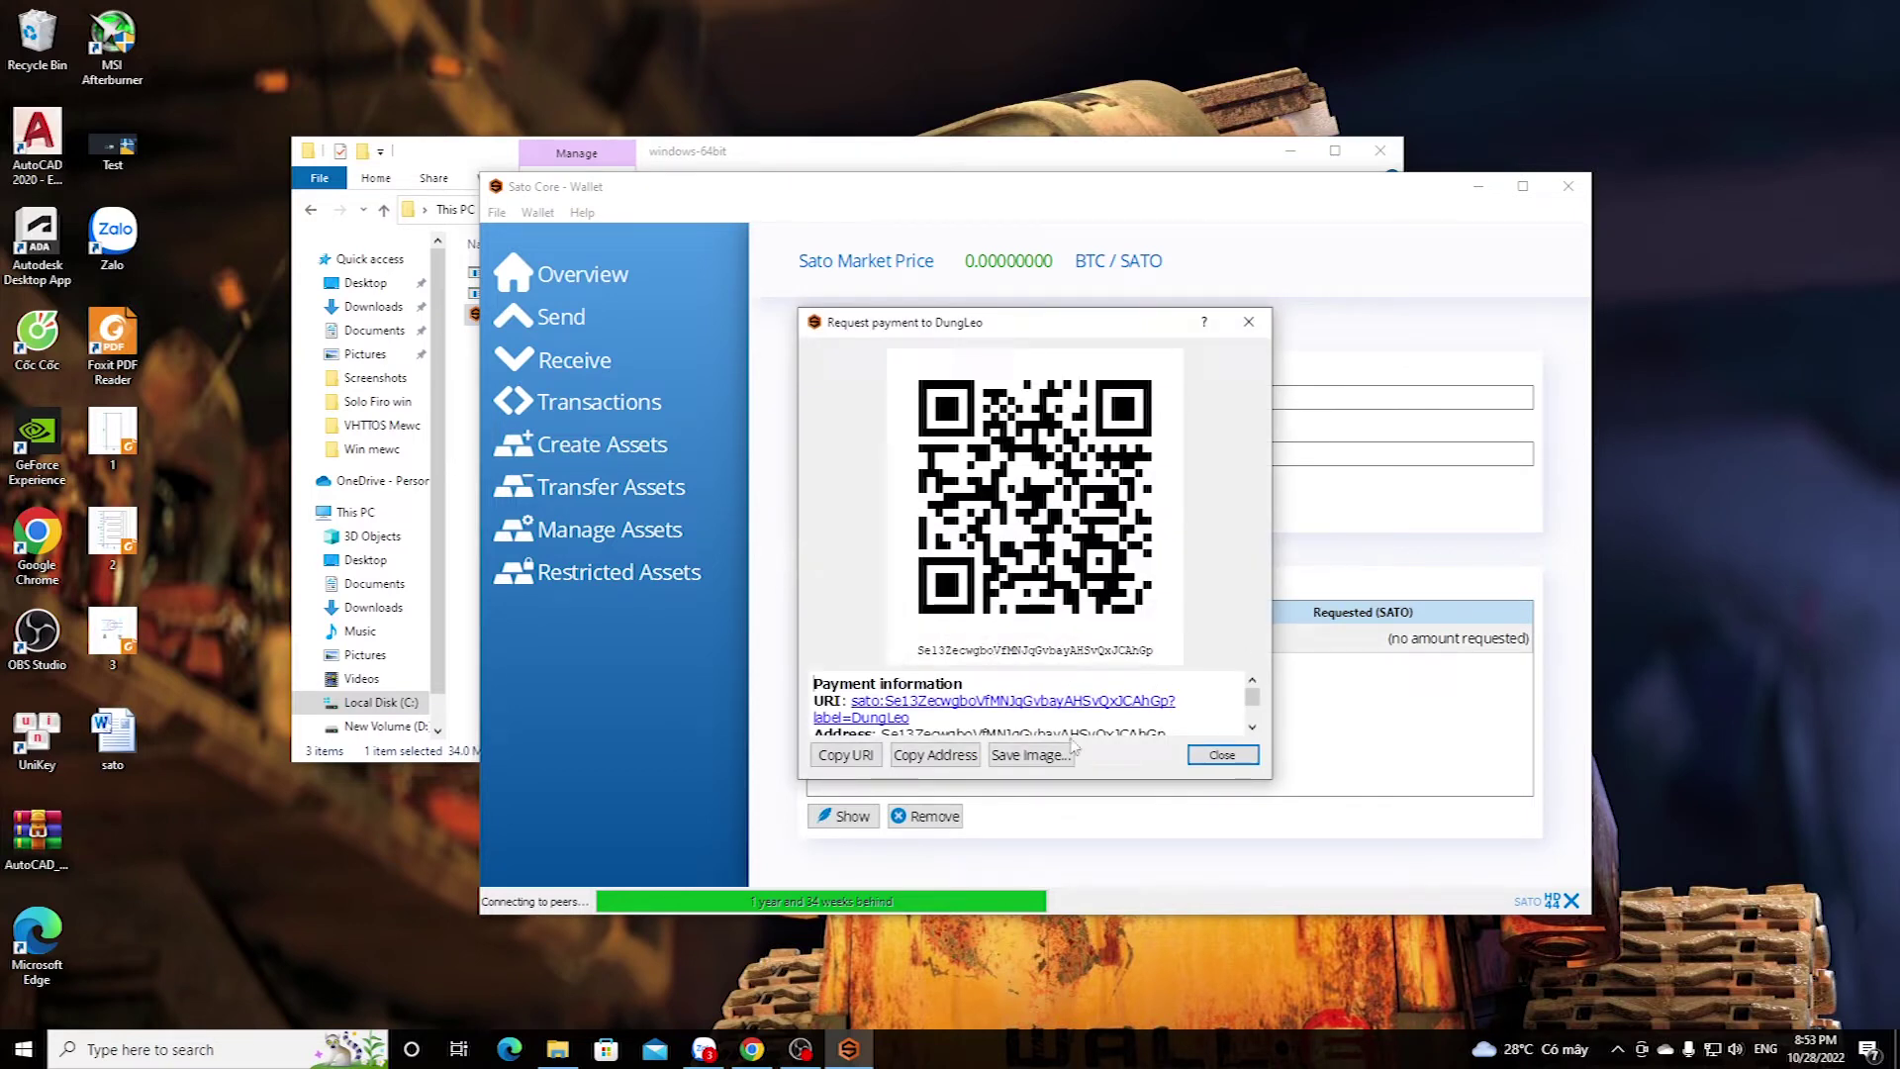
{"action": "left_click", "coordinate": [1247, 323]}
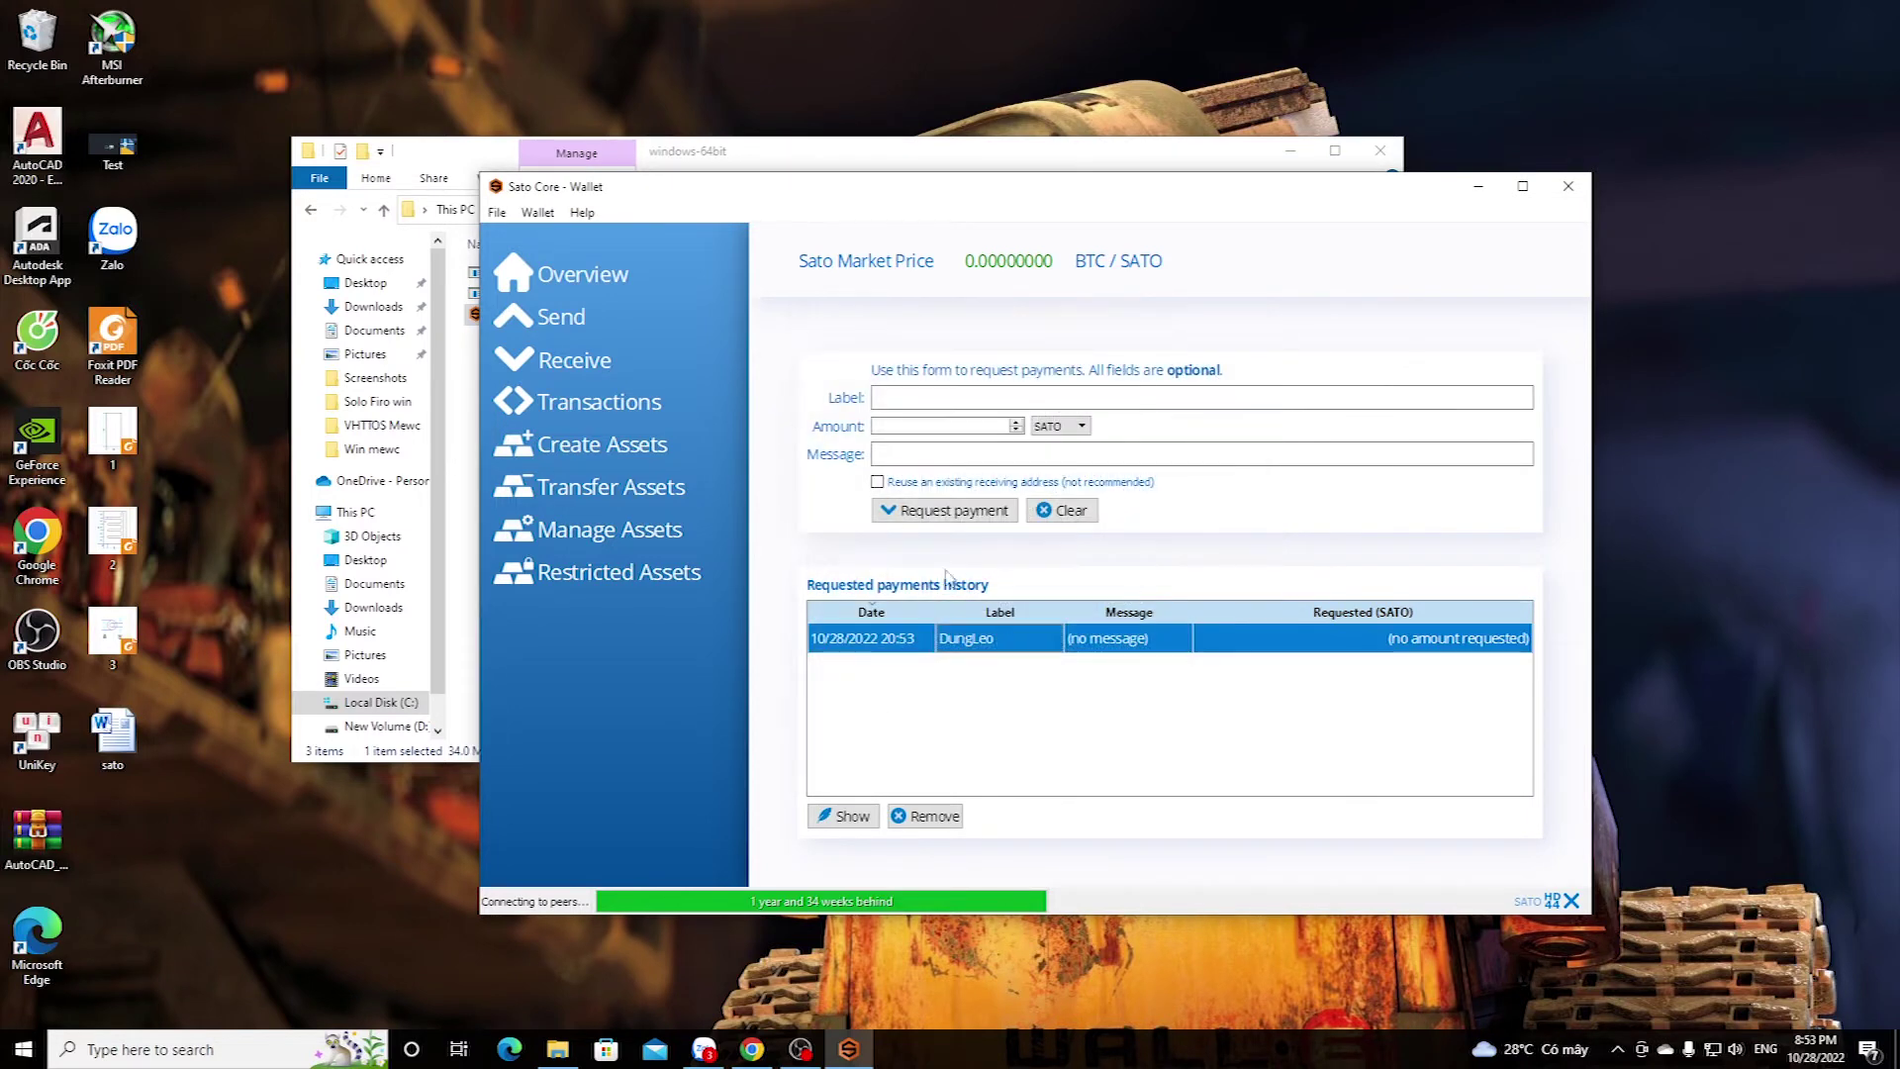
Create a second receiving address labelled with the owner's name followed by 2, and close its payment request details
{"action": "left_click", "coordinate": [905, 398]}
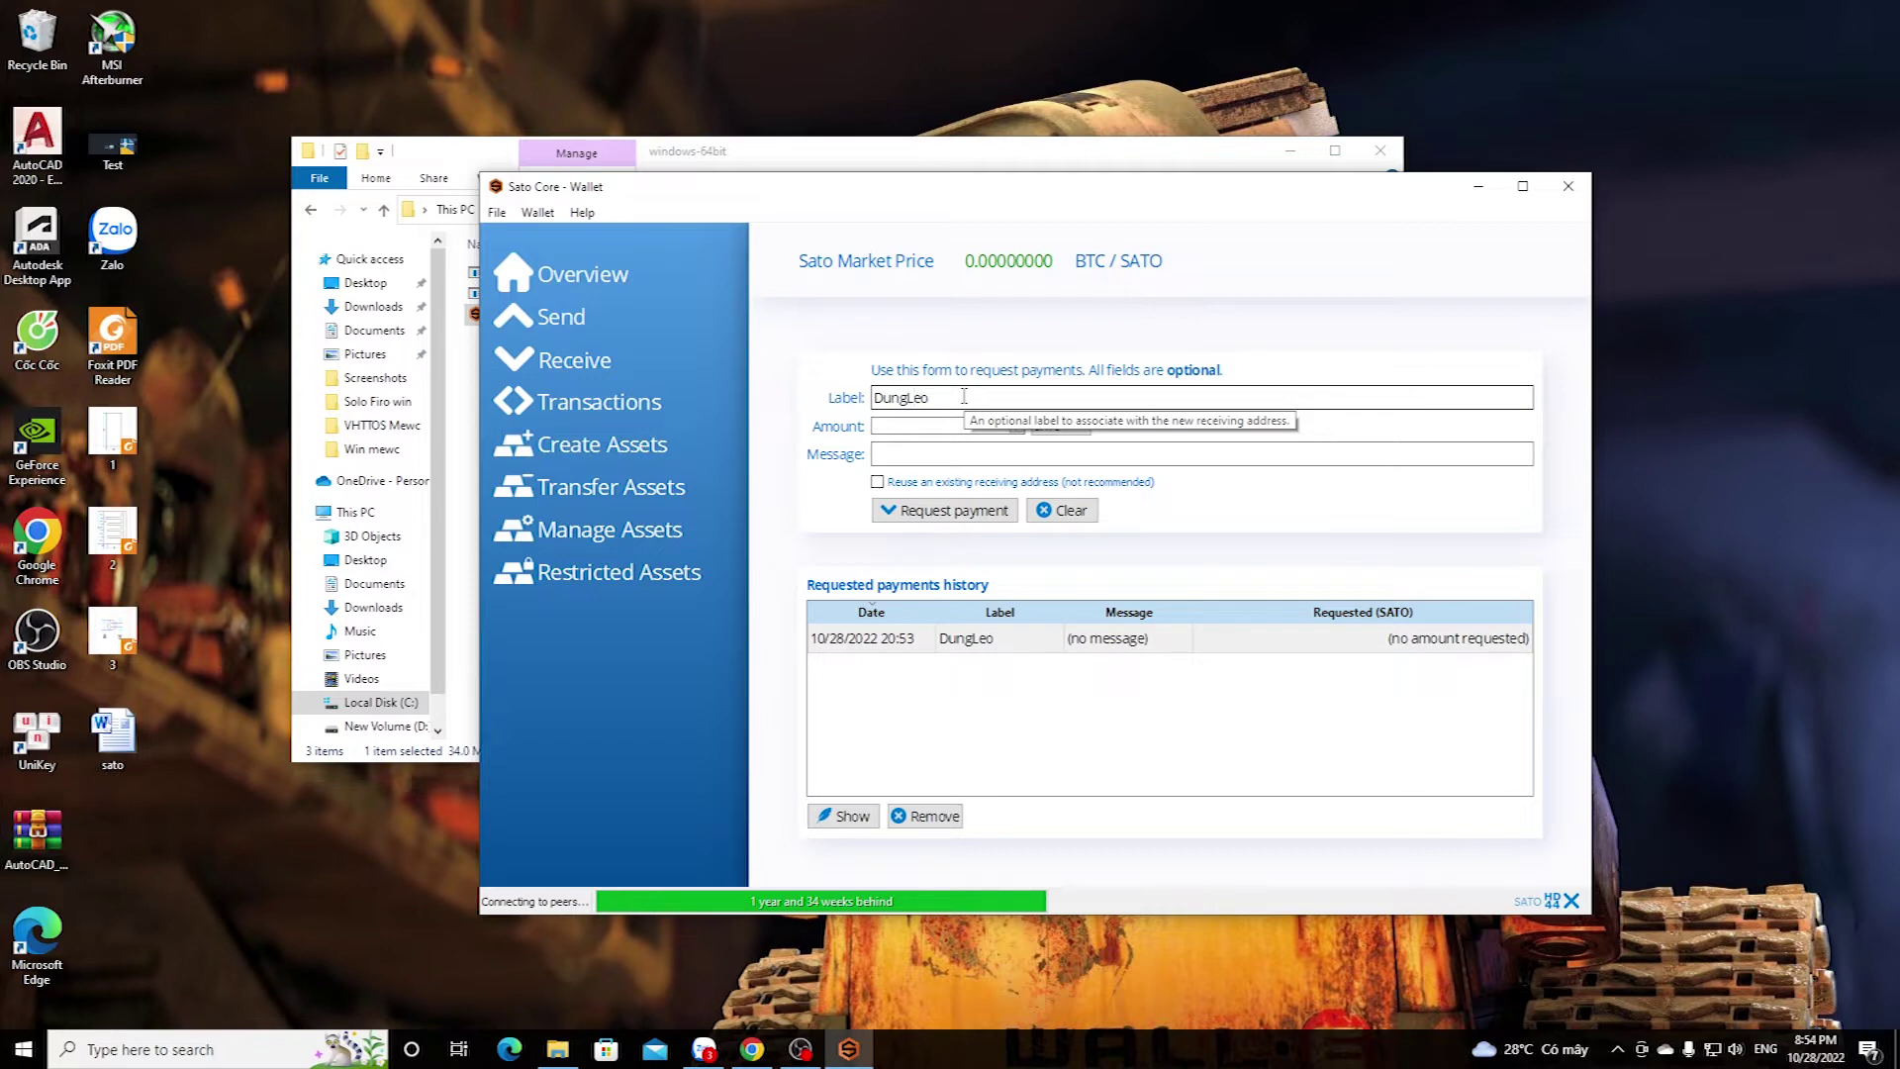
{"action": "type", "text": "DungLeo2"}
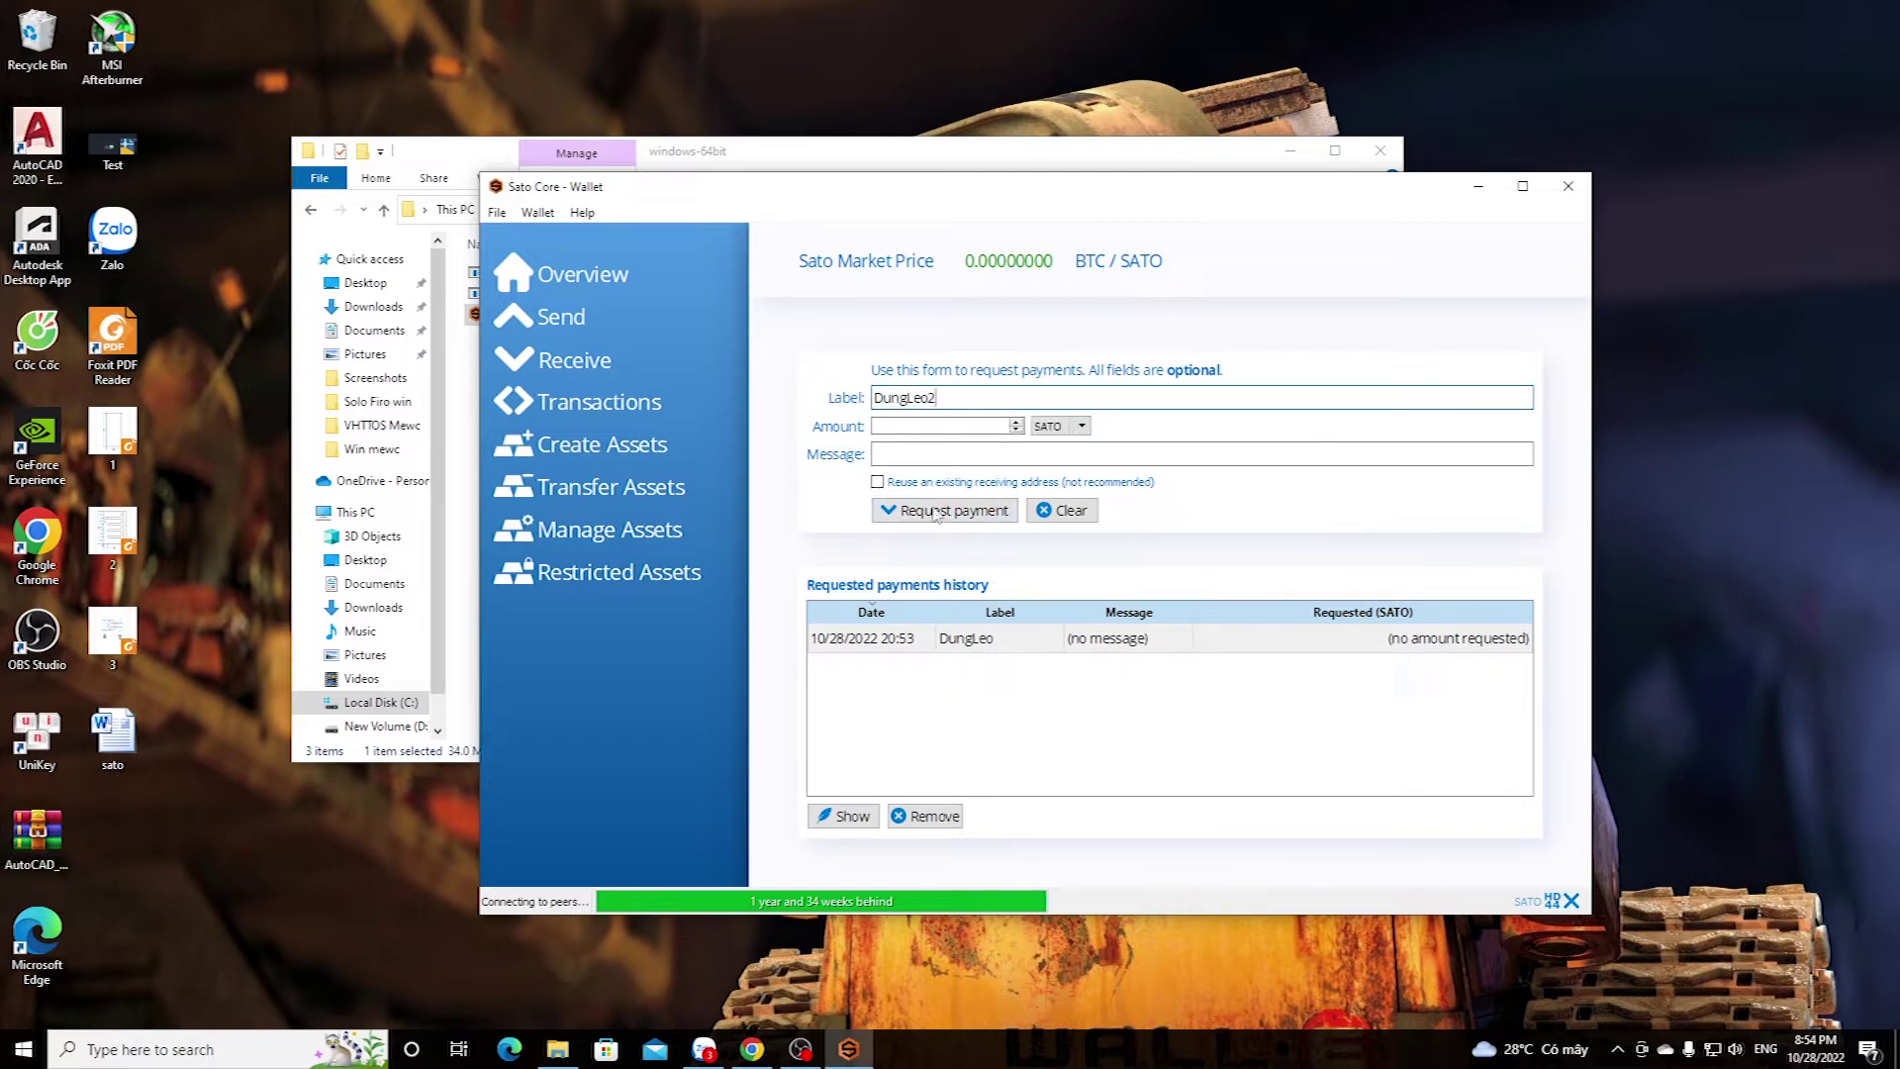
{"action": "left_click", "coordinate": [968, 516]}
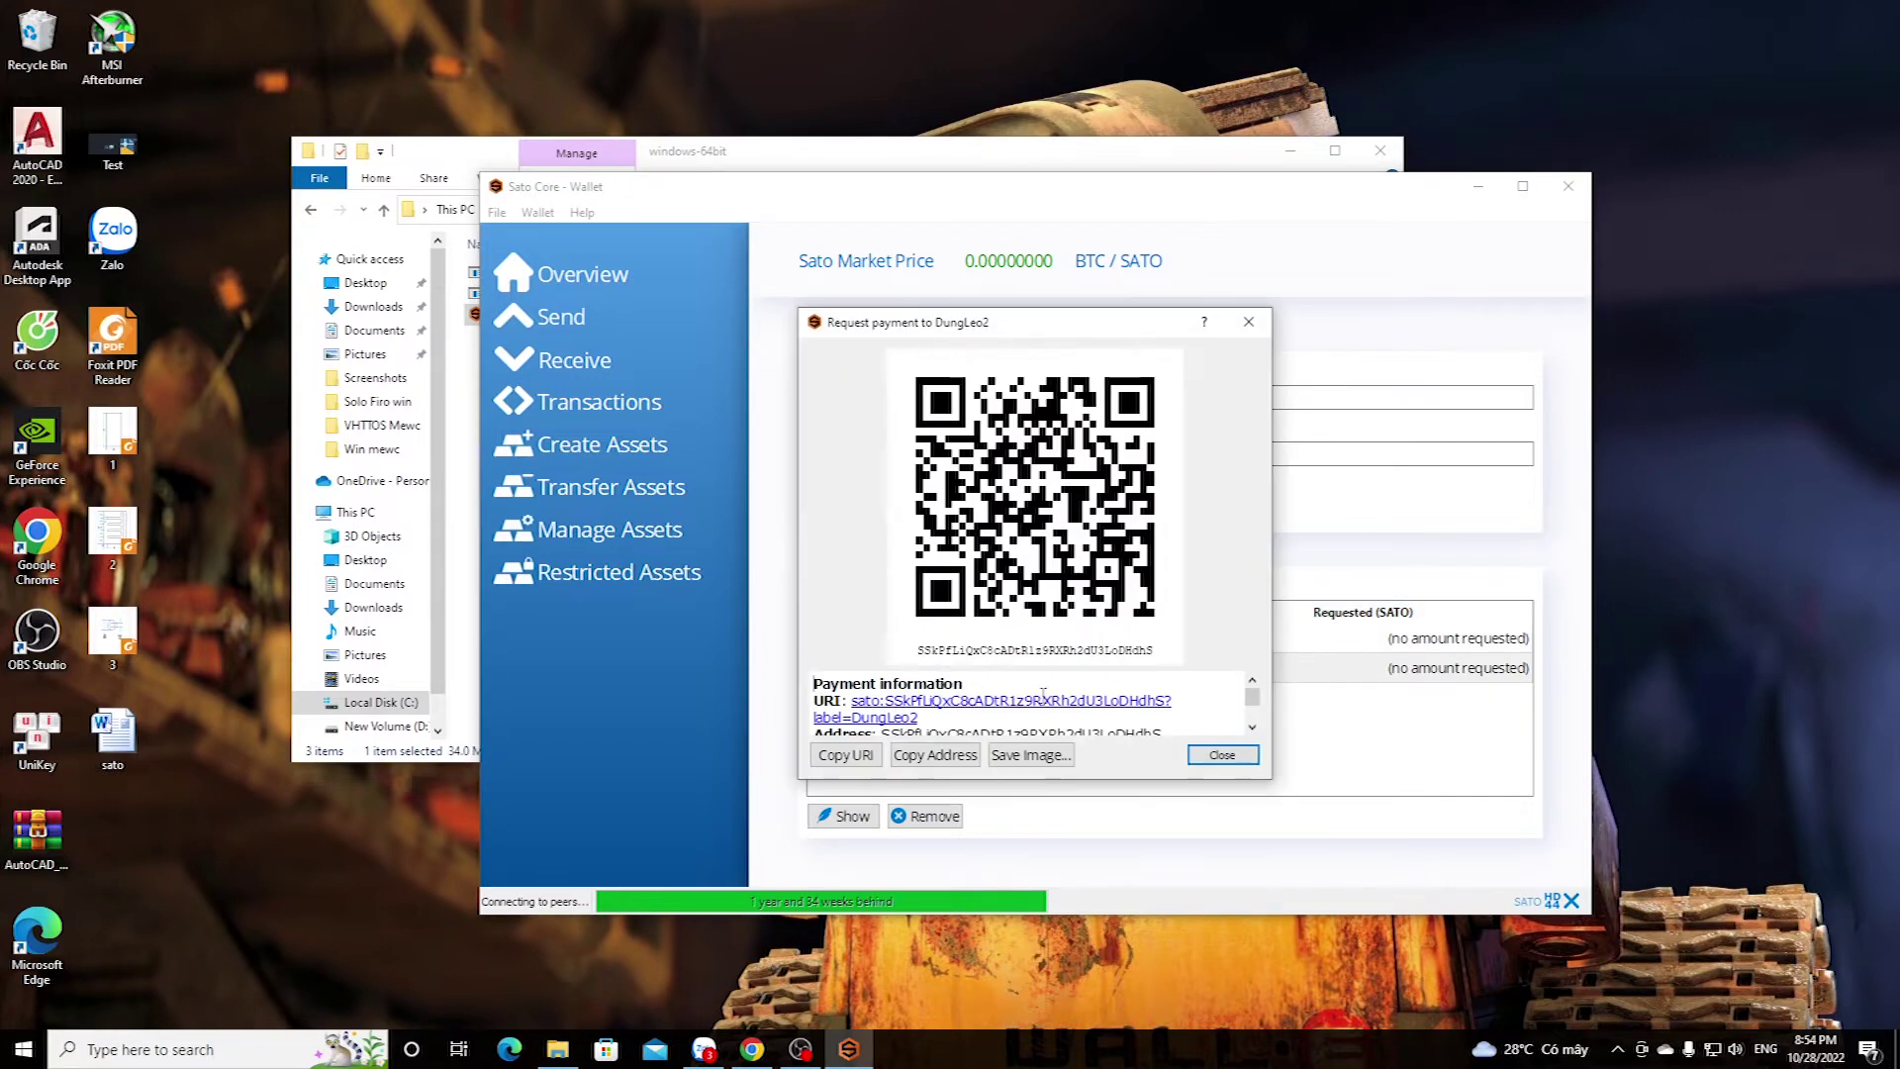
{"action": "left_click", "coordinate": [1248, 321]}
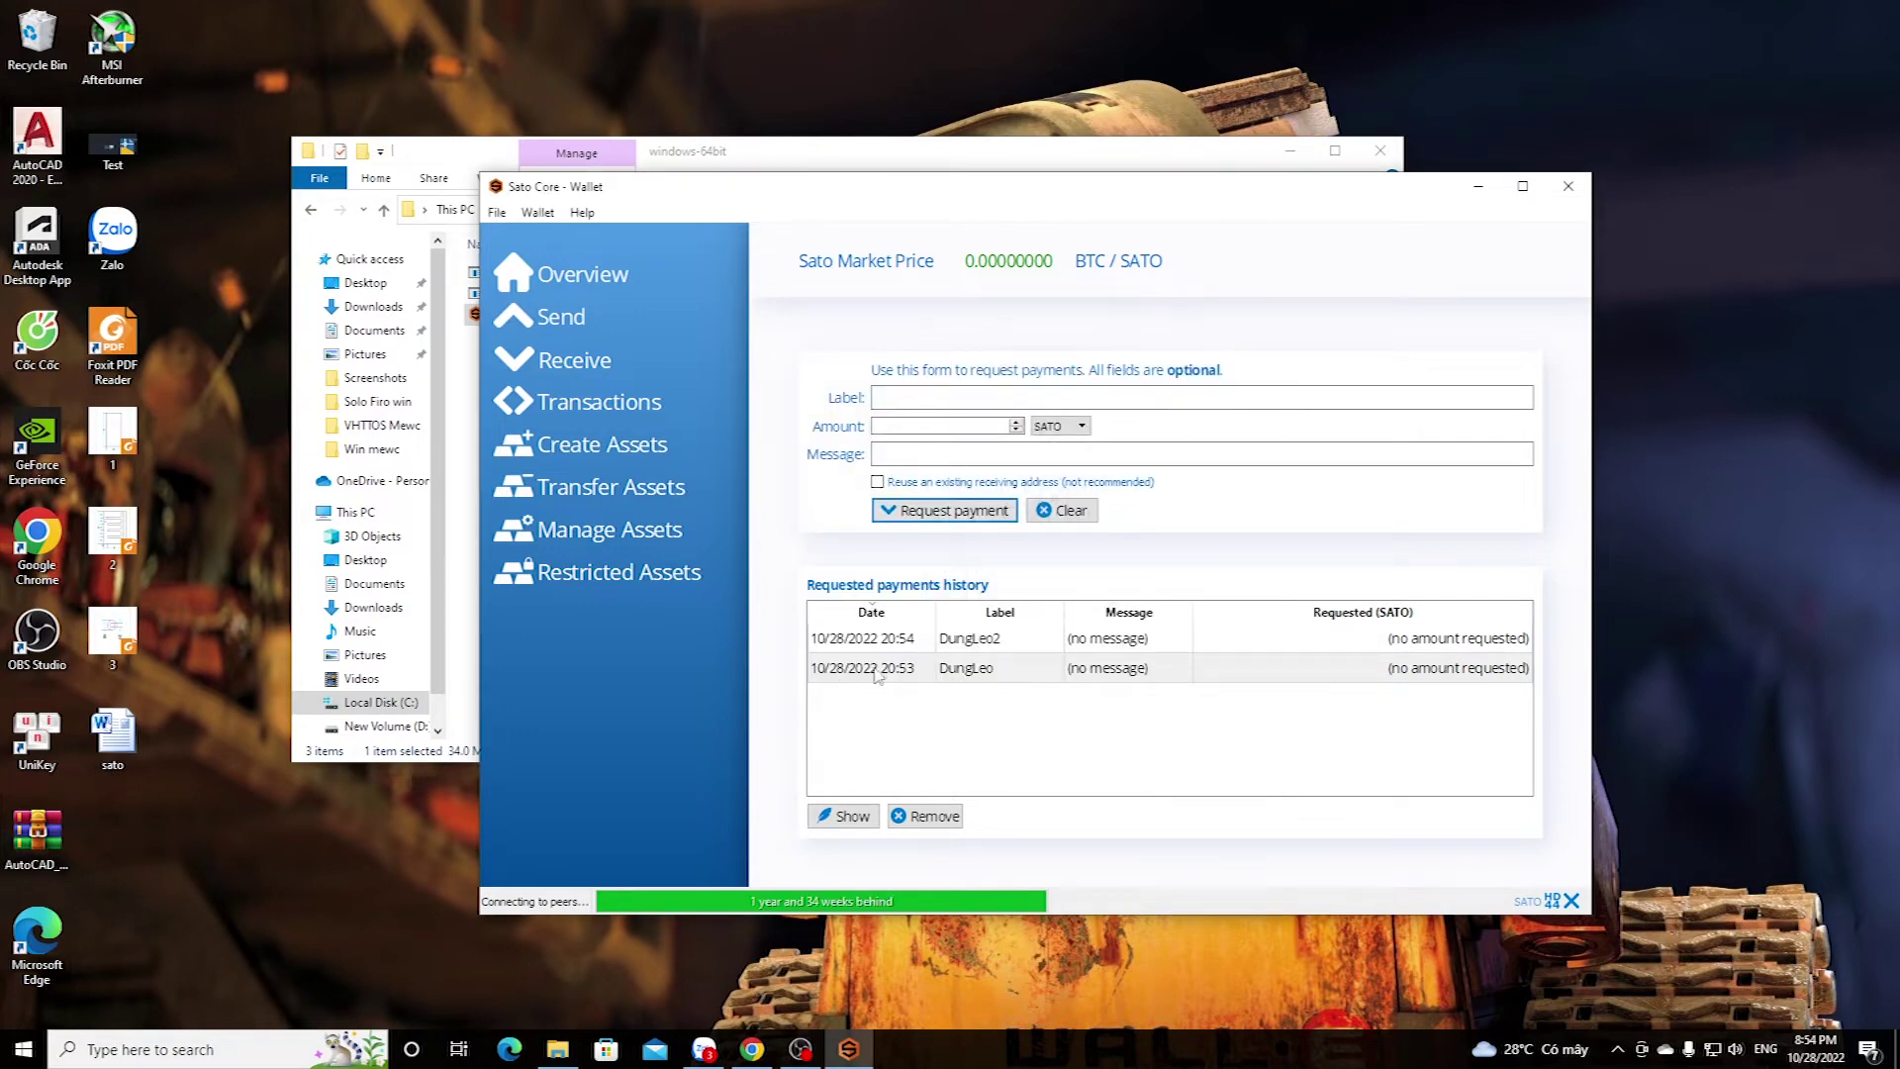
{"action": "left_click", "coordinate": [898, 745]}
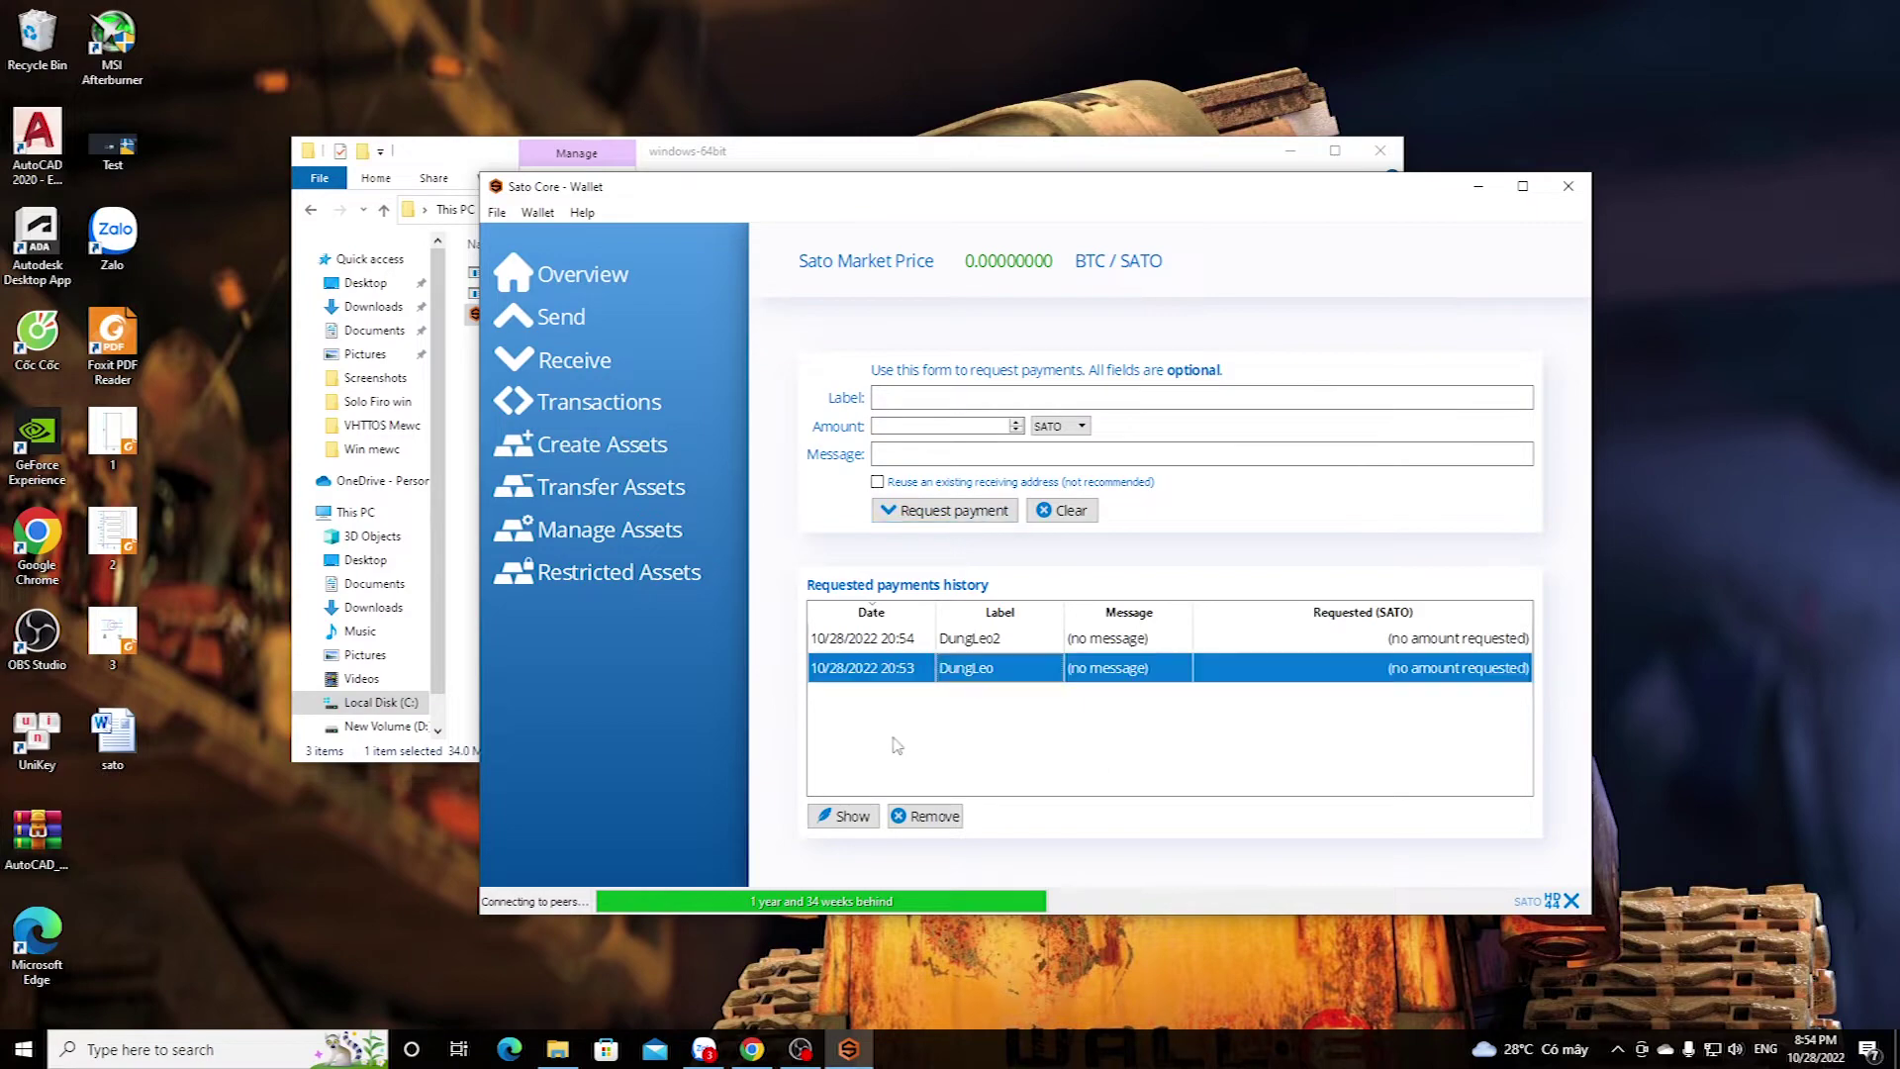
Switch to Chrome, search the web for nbminer in a new tab and open the NebuTech/NBMiner GitHub repository
{"action": "left_click", "coordinate": [761, 1054]}
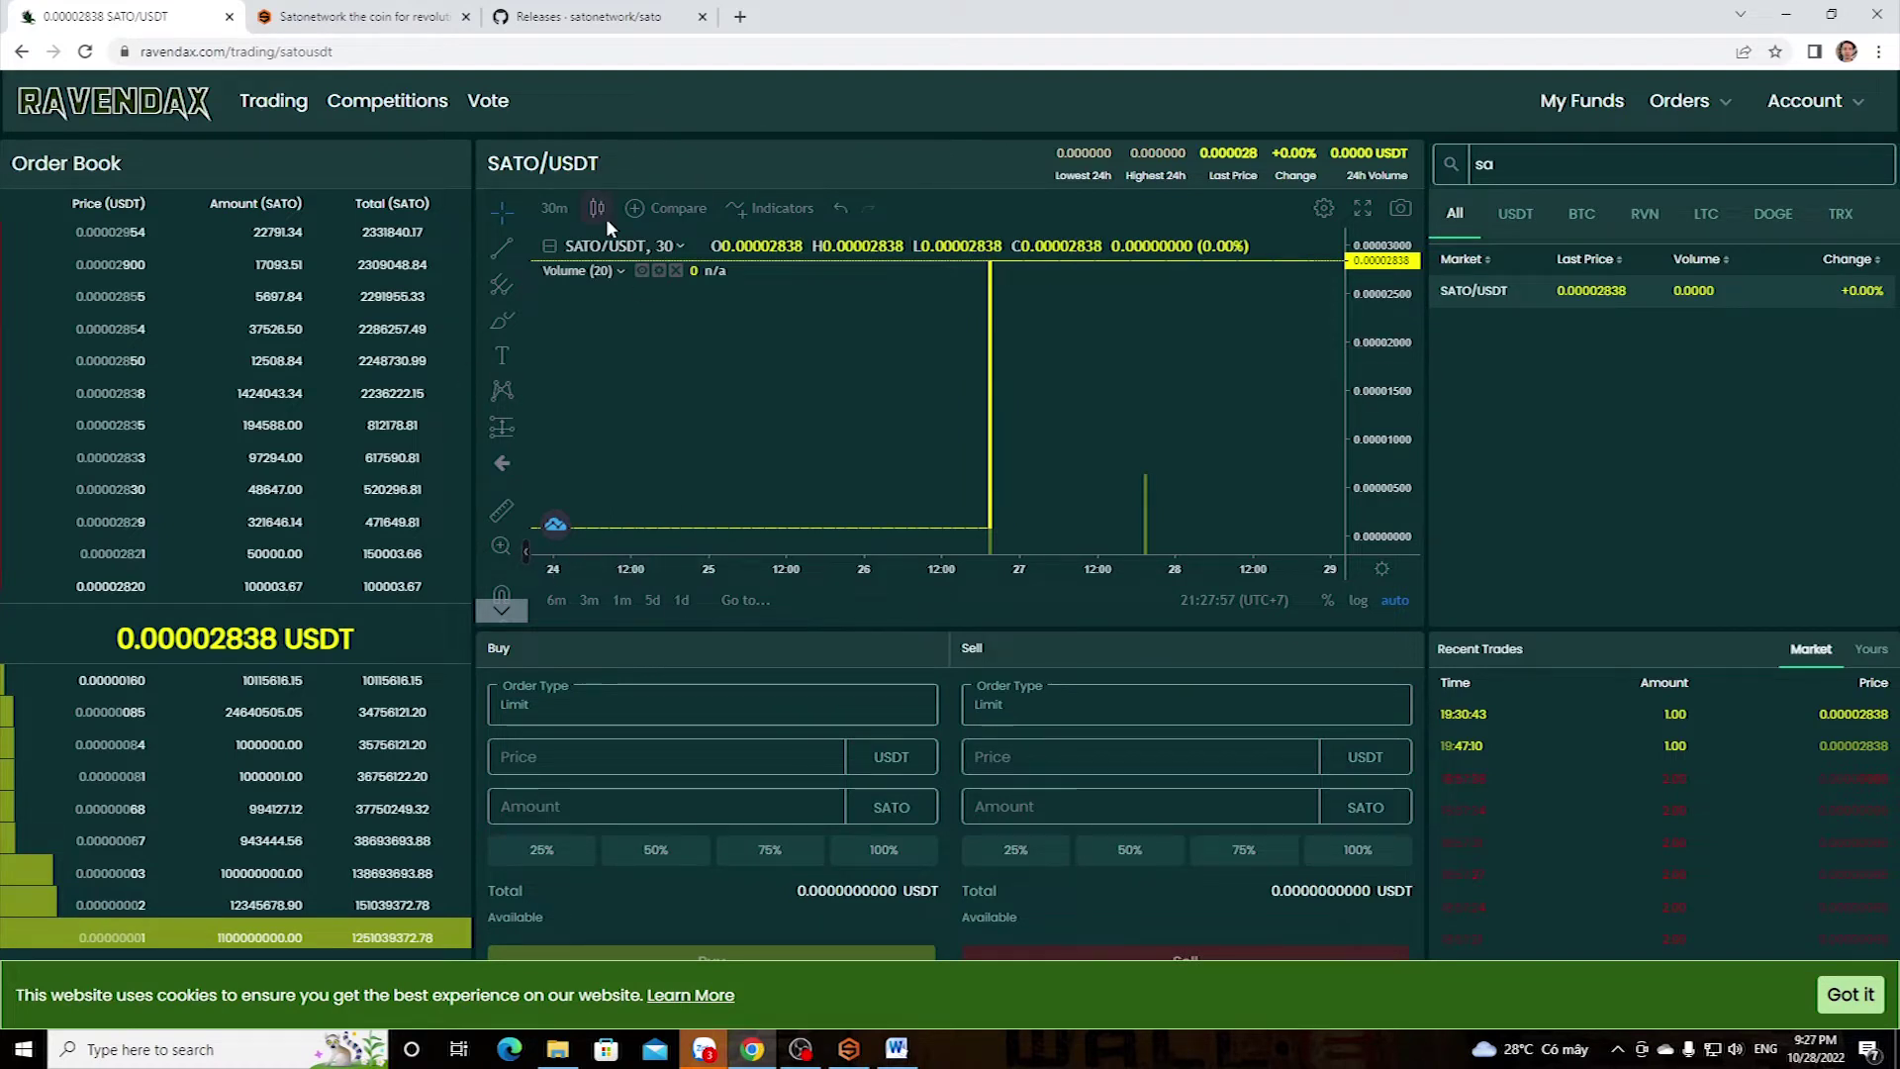
{"action": "left_click", "coordinate": [740, 17]}
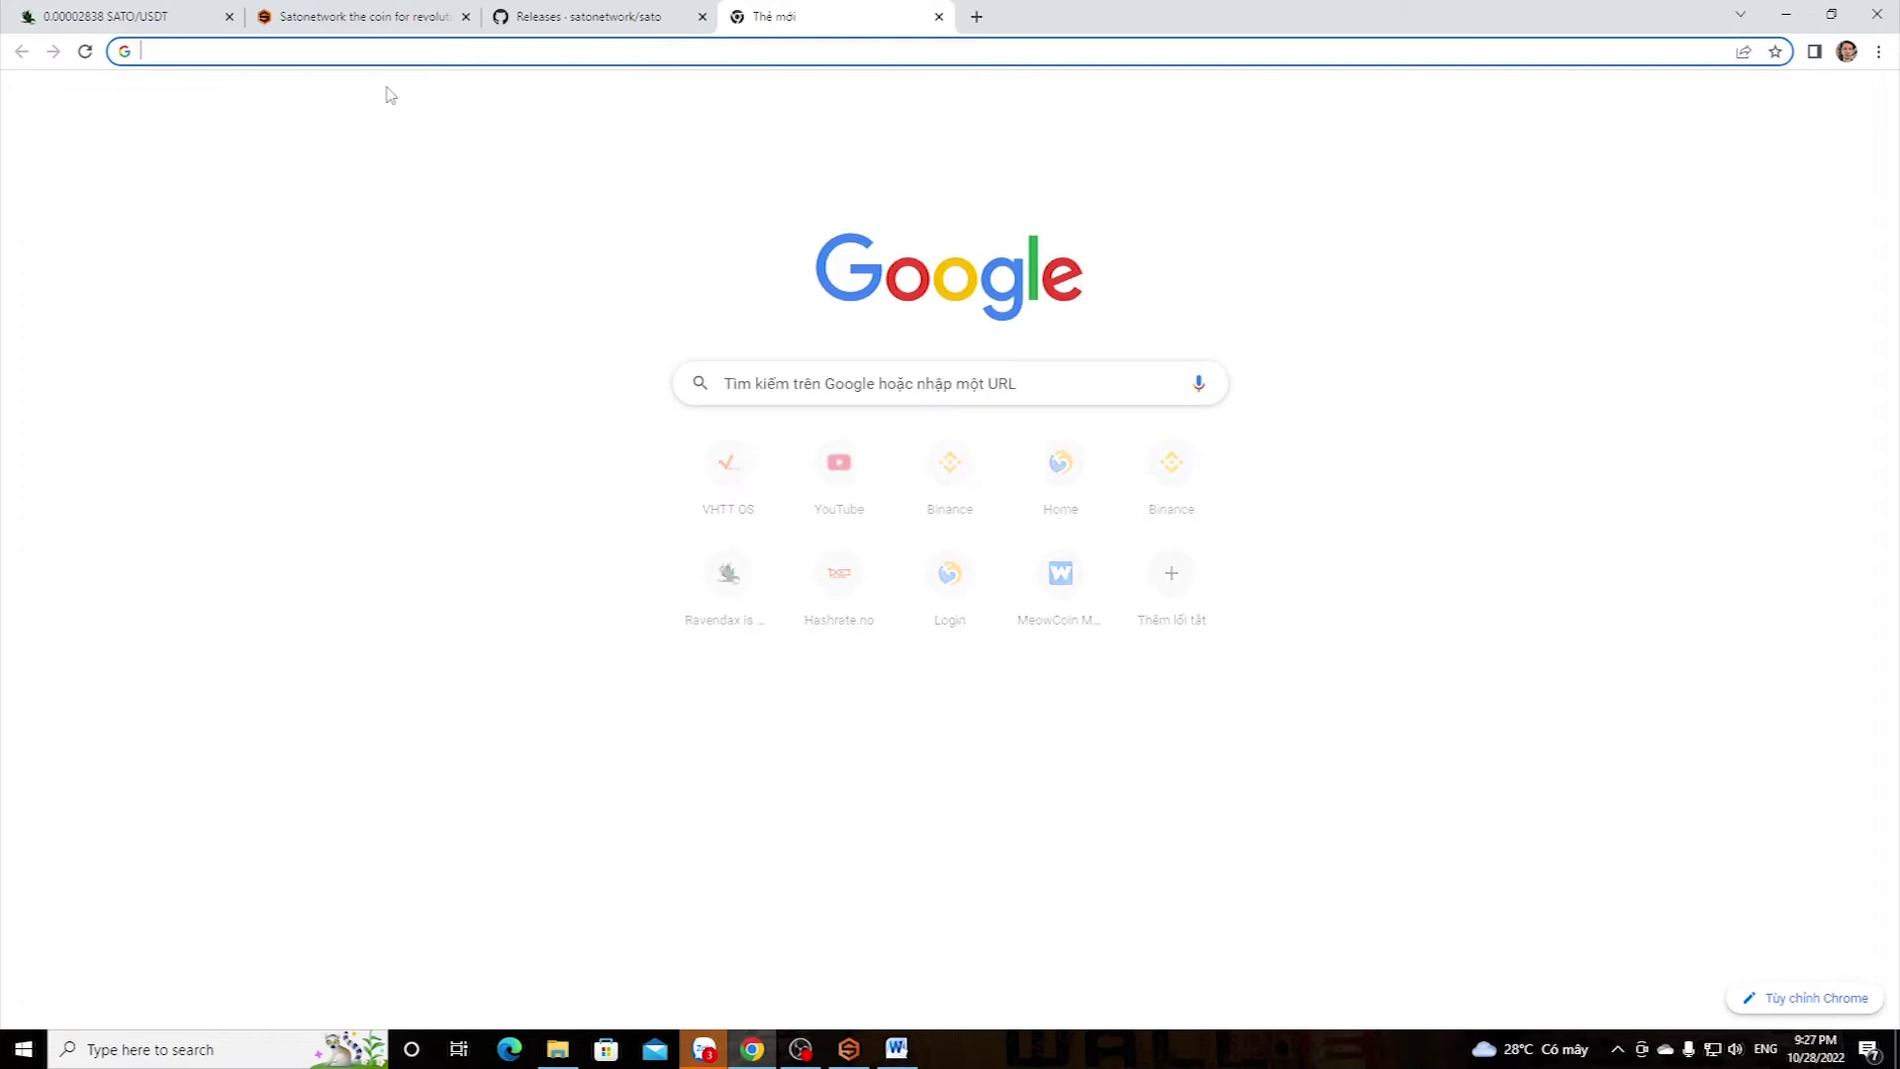
{"action": "type", "text": "nbminer"}
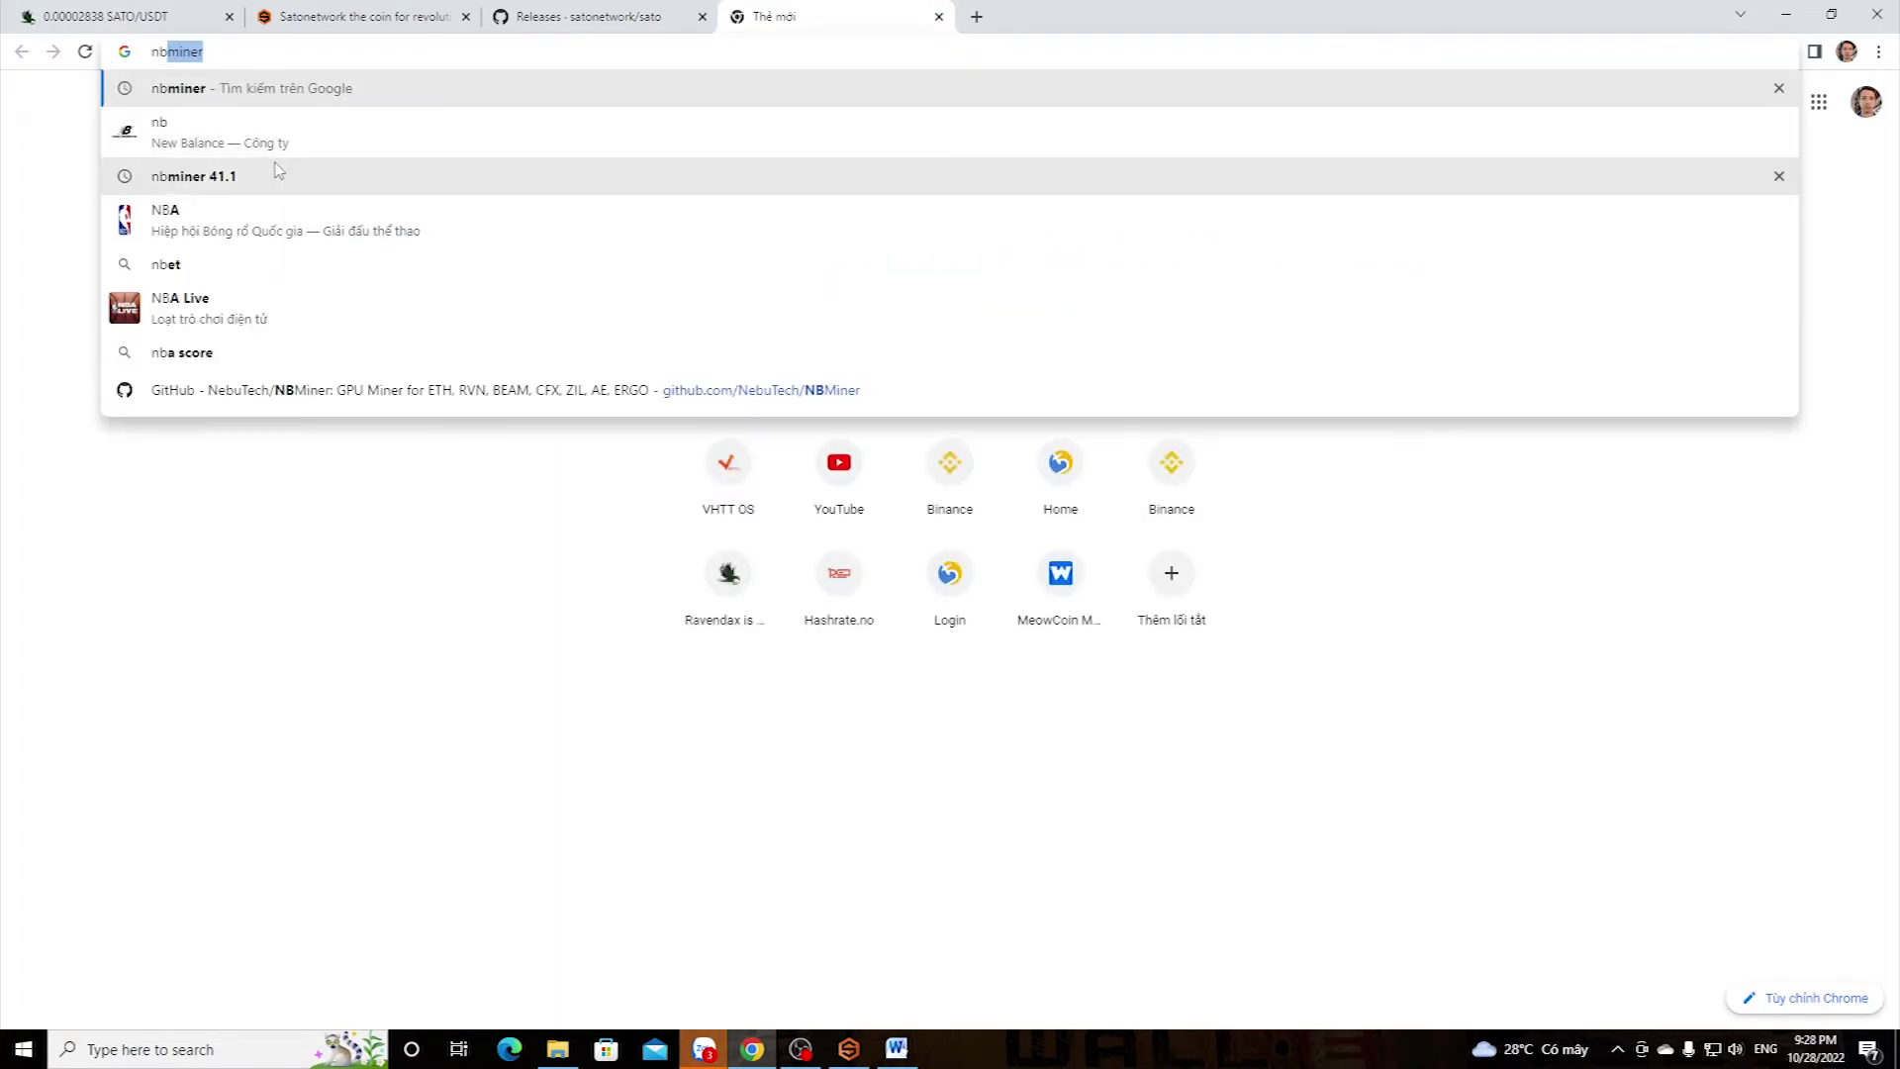
{"action": "key", "text": "Return"}
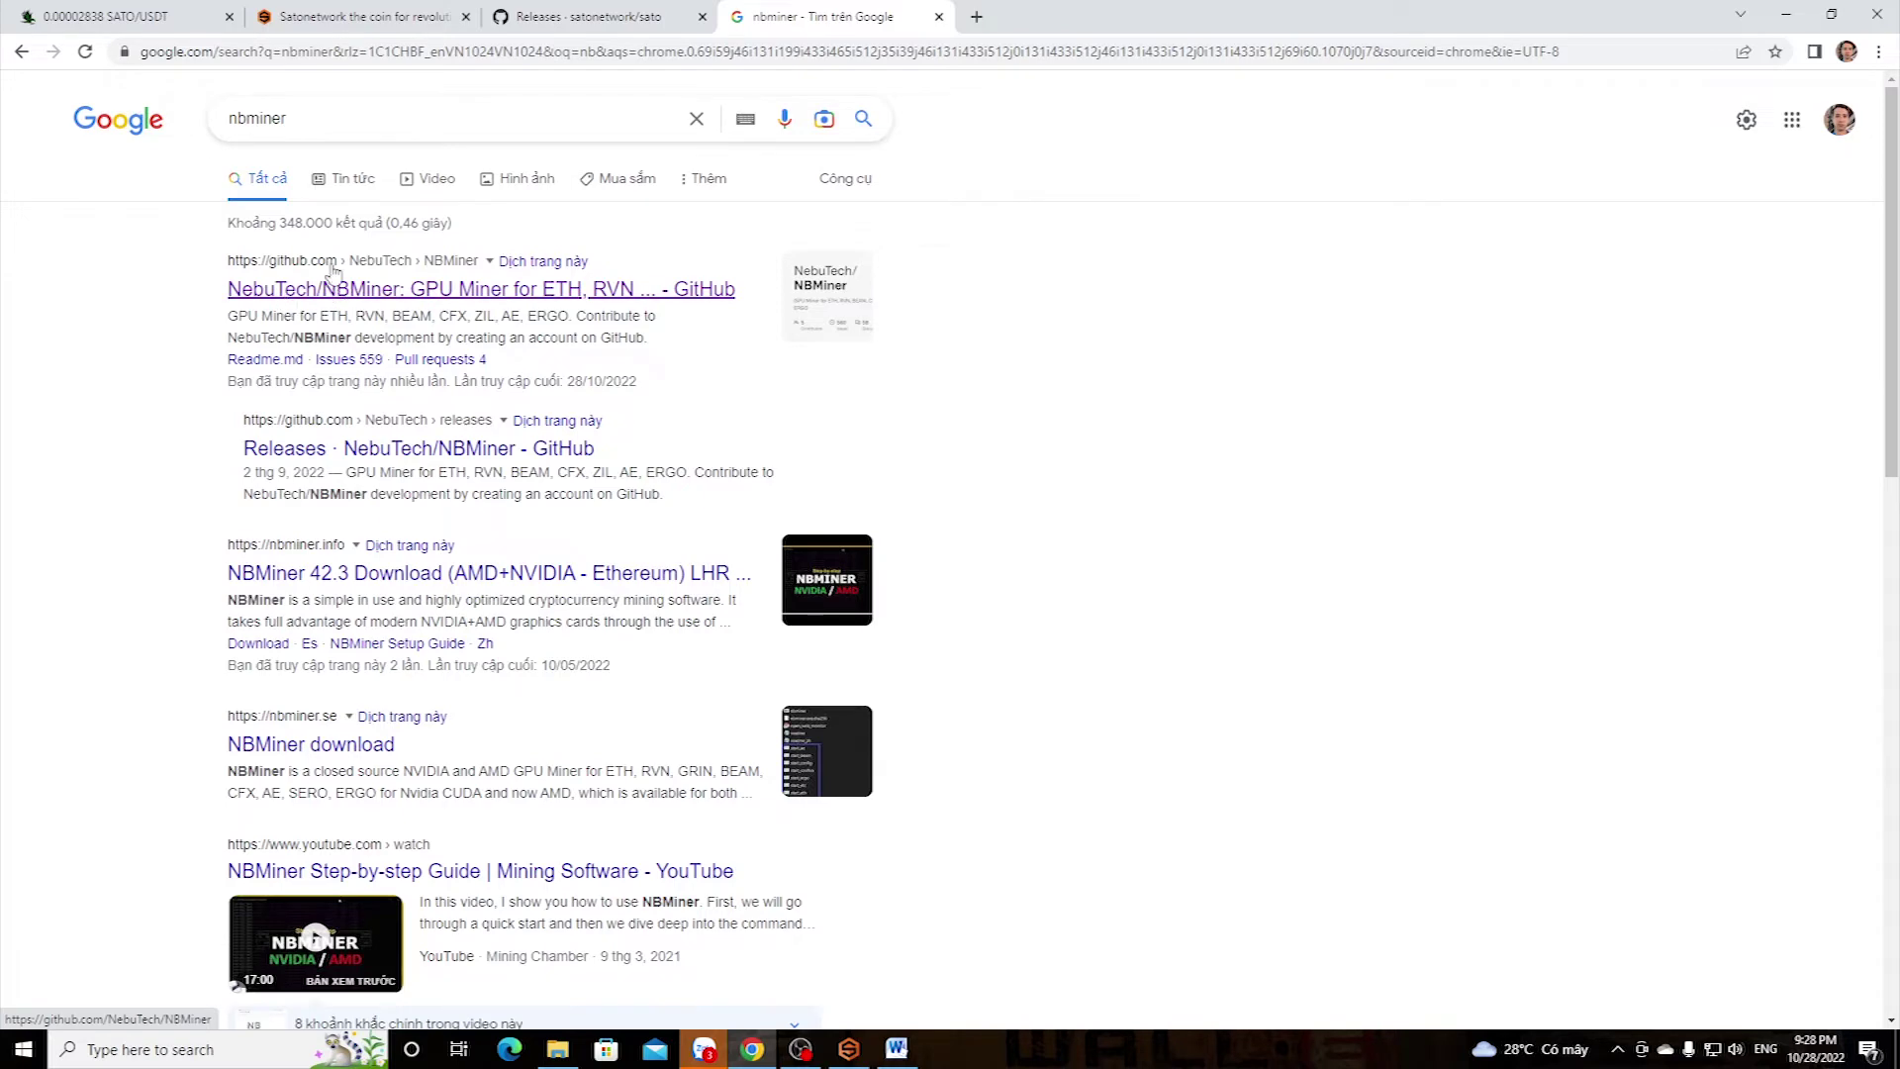
{"action": "left_click", "coordinate": [310, 289]}
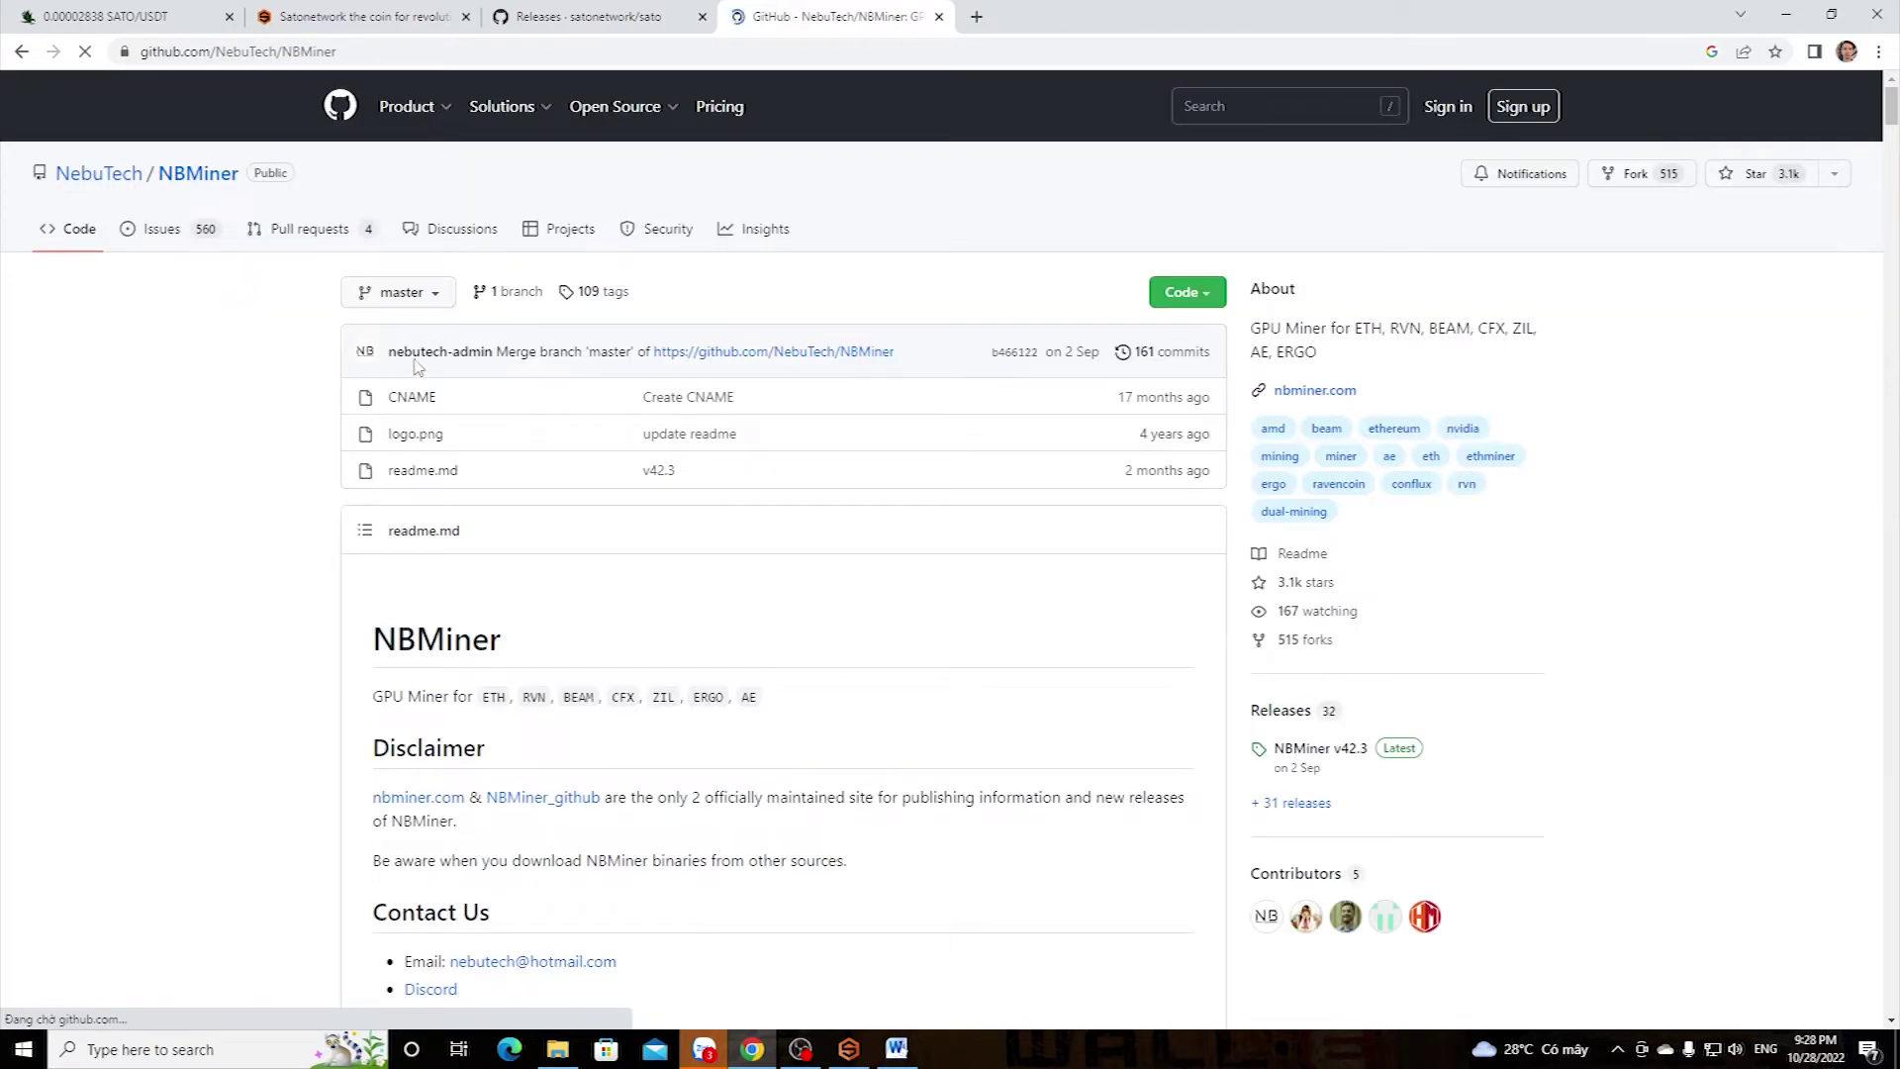
Download NBMiner_42.3_Win.zip from the repository's readme and show the downloaded archive in its folder
{"action": "scroll", "coordinate": [620, 395], "scroll_direction": "down", "scroll_amount": 8}
{"action": "scroll", "coordinate": [620, 395], "scroll_direction": "down", "scroll_amount": 3}
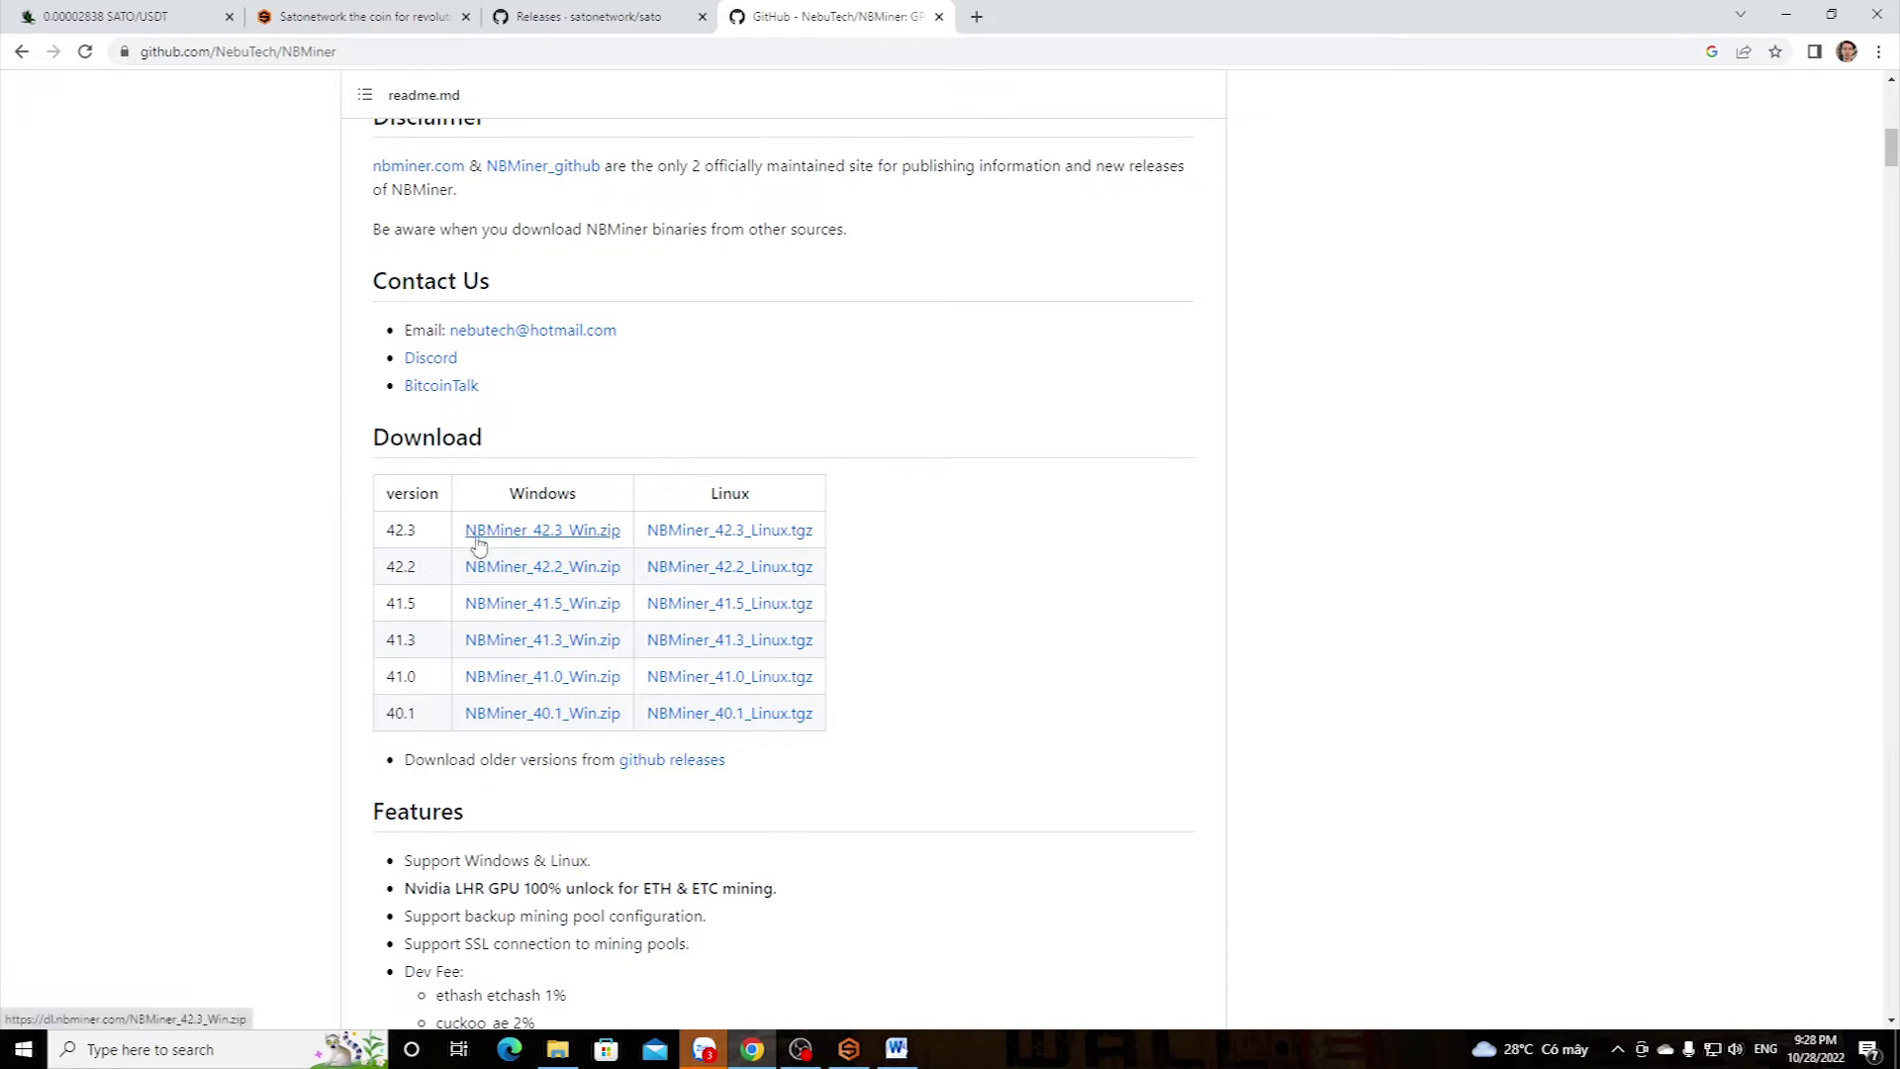
{"action": "left_click", "coordinate": [588, 531]}
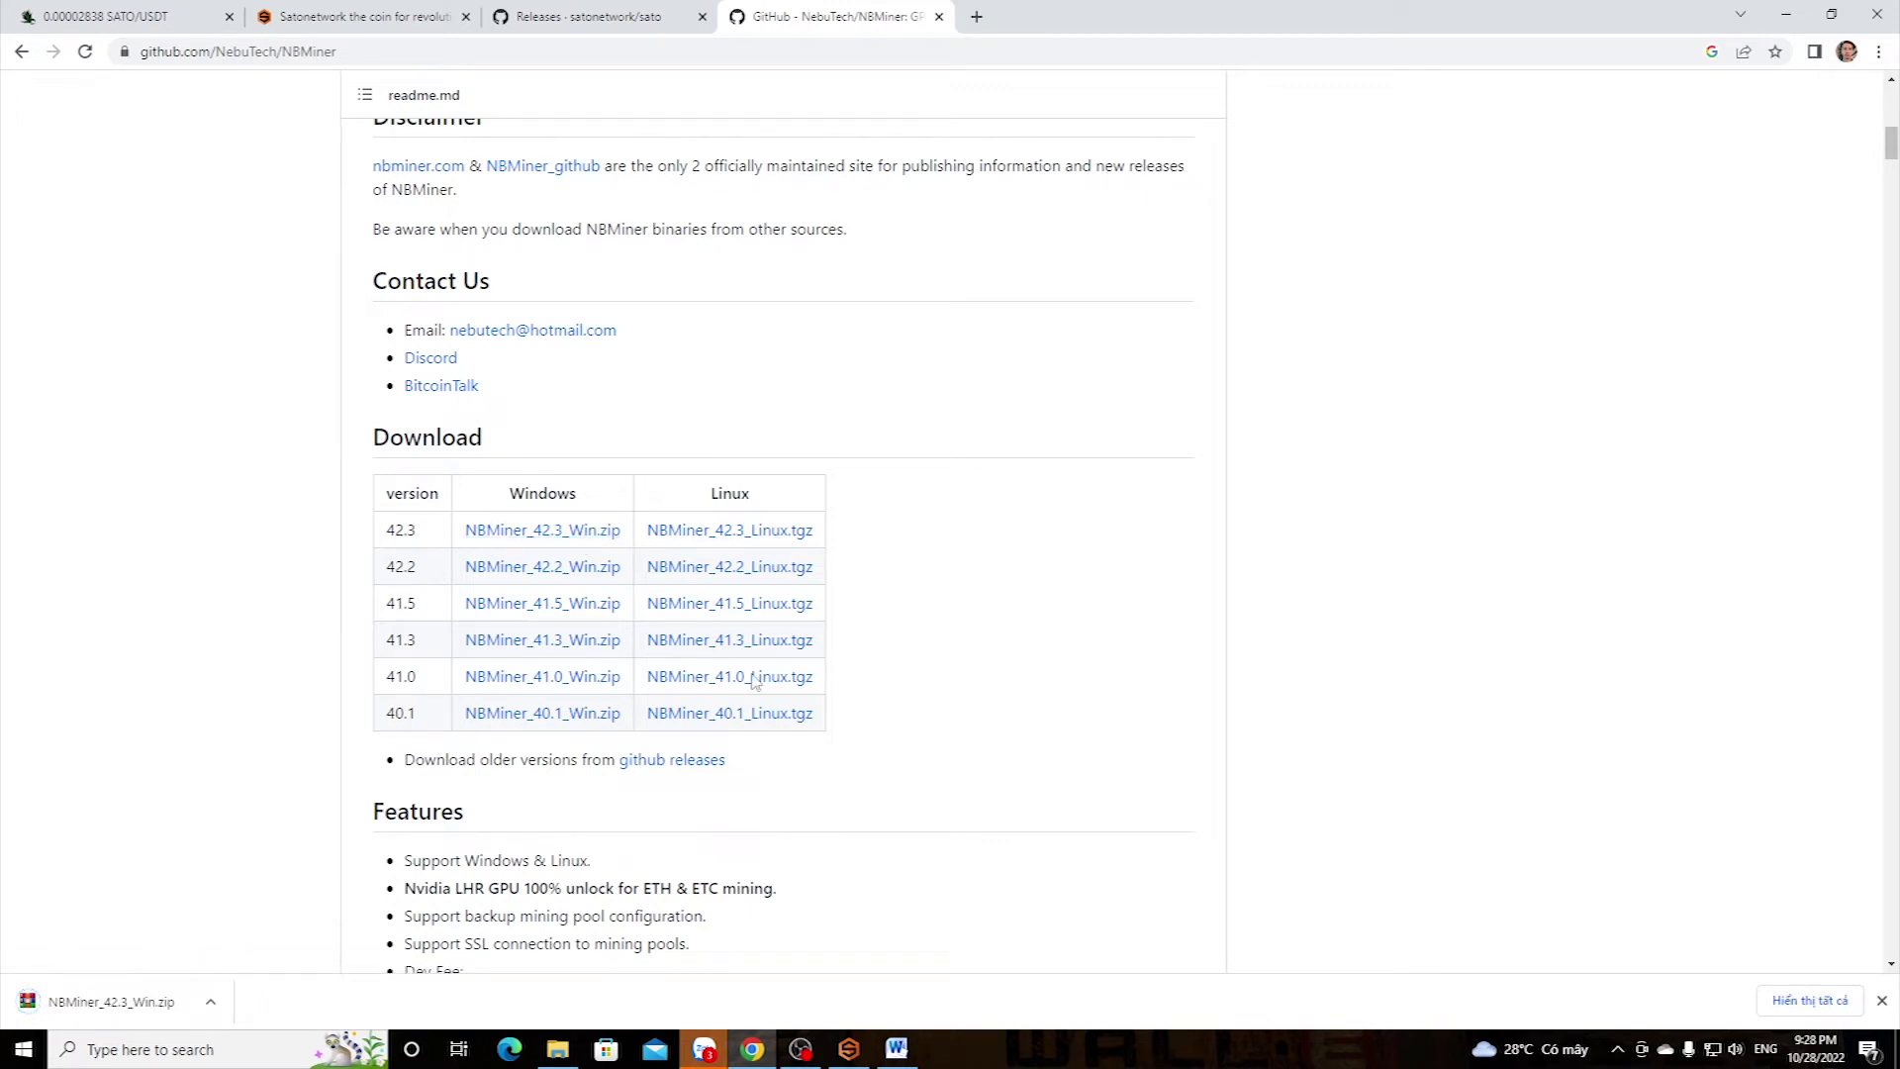
{"action": "left_click", "coordinate": [211, 1001]}
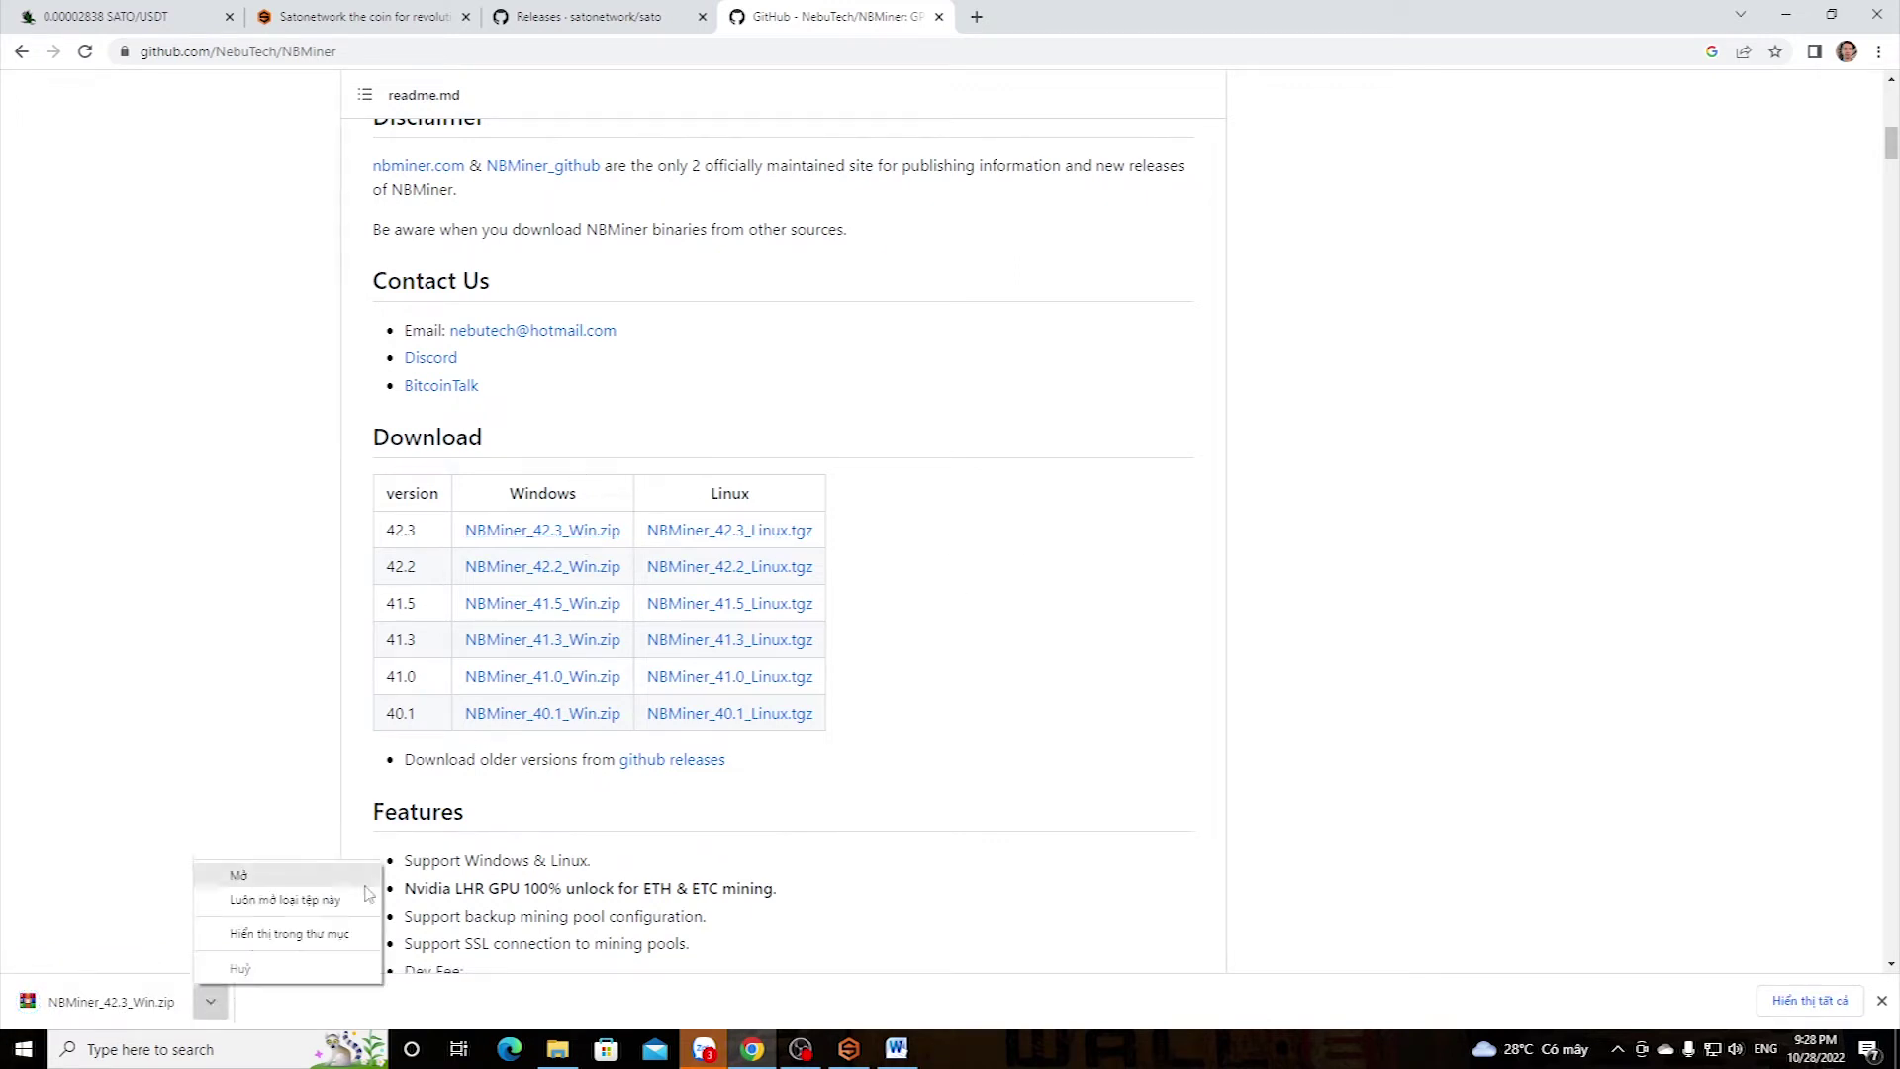
{"action": "left_click", "coordinate": [263, 940]}
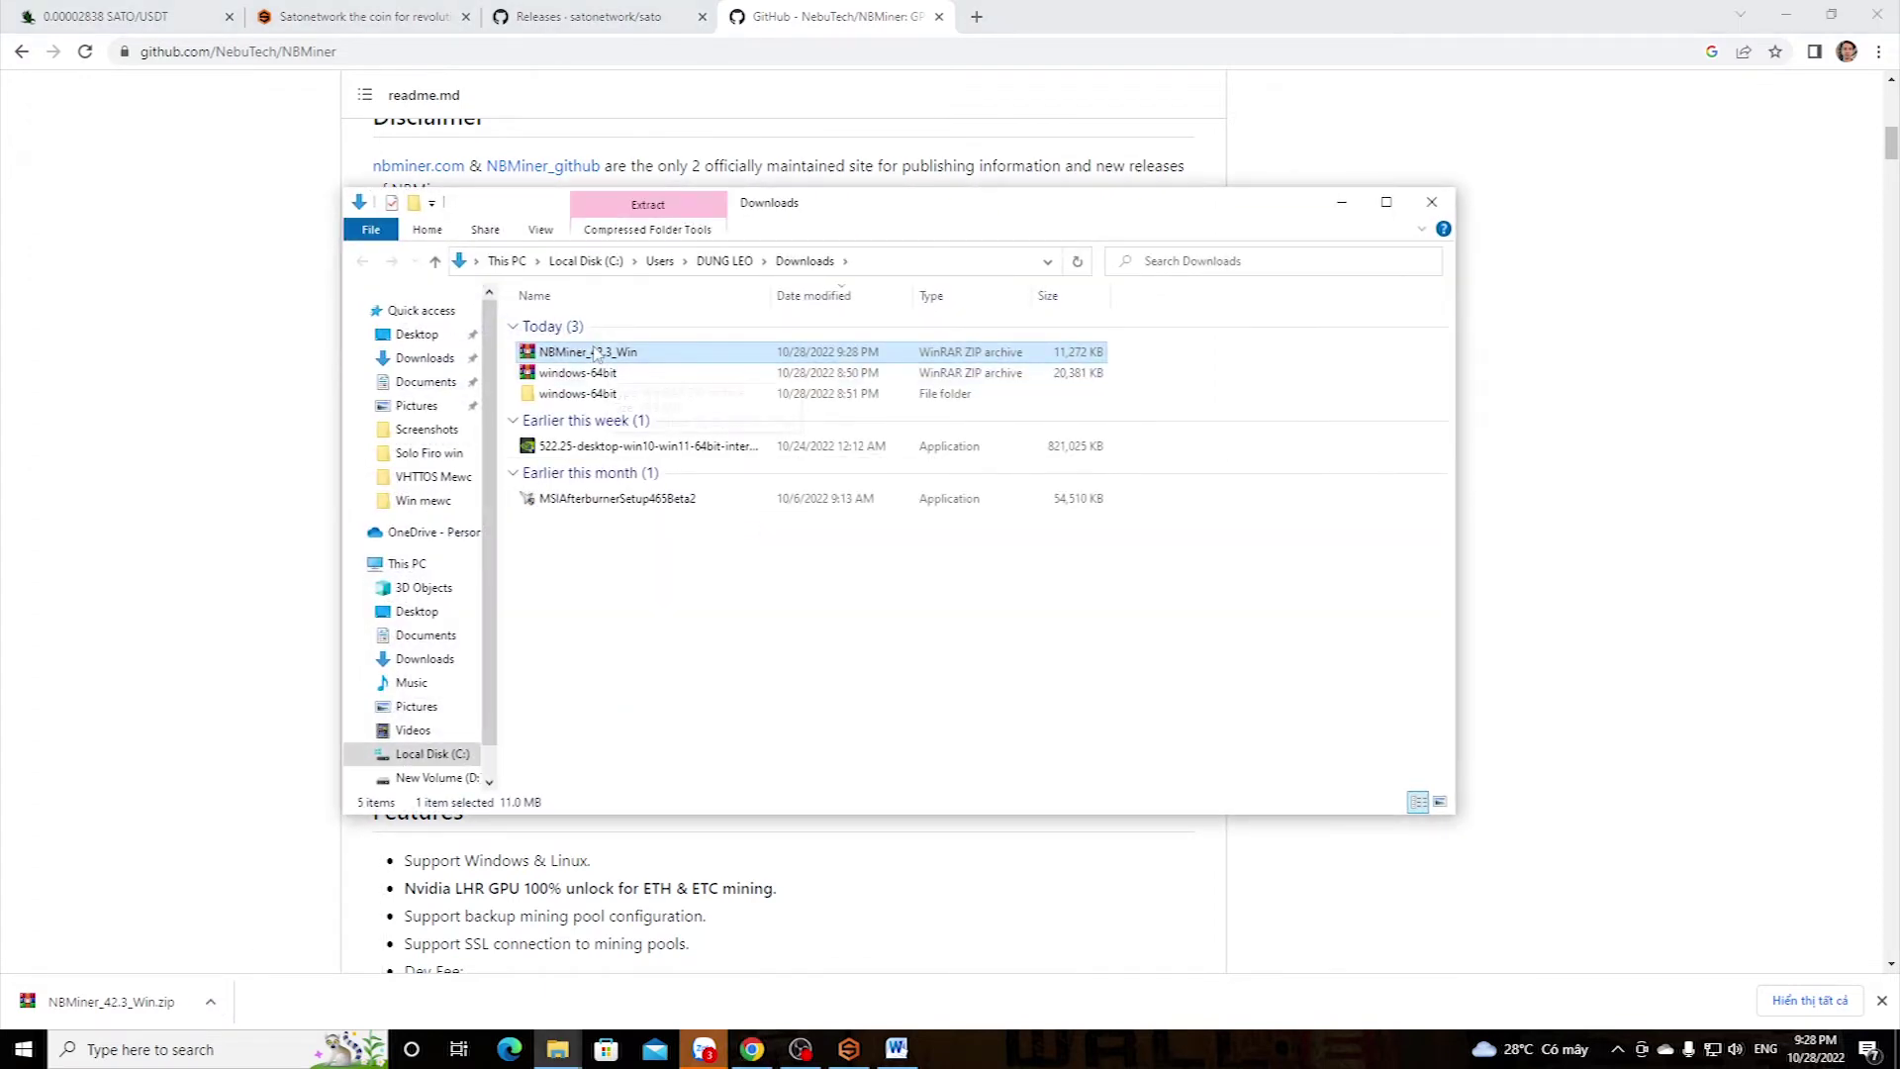
Extract the NBMiner_42.3_Win archive into the Downloads folder and open the extracted NBMiner_Win folder
{"action": "right_click", "coordinate": [597, 354]}
{"action": "left_click", "coordinate": [651, 476]}
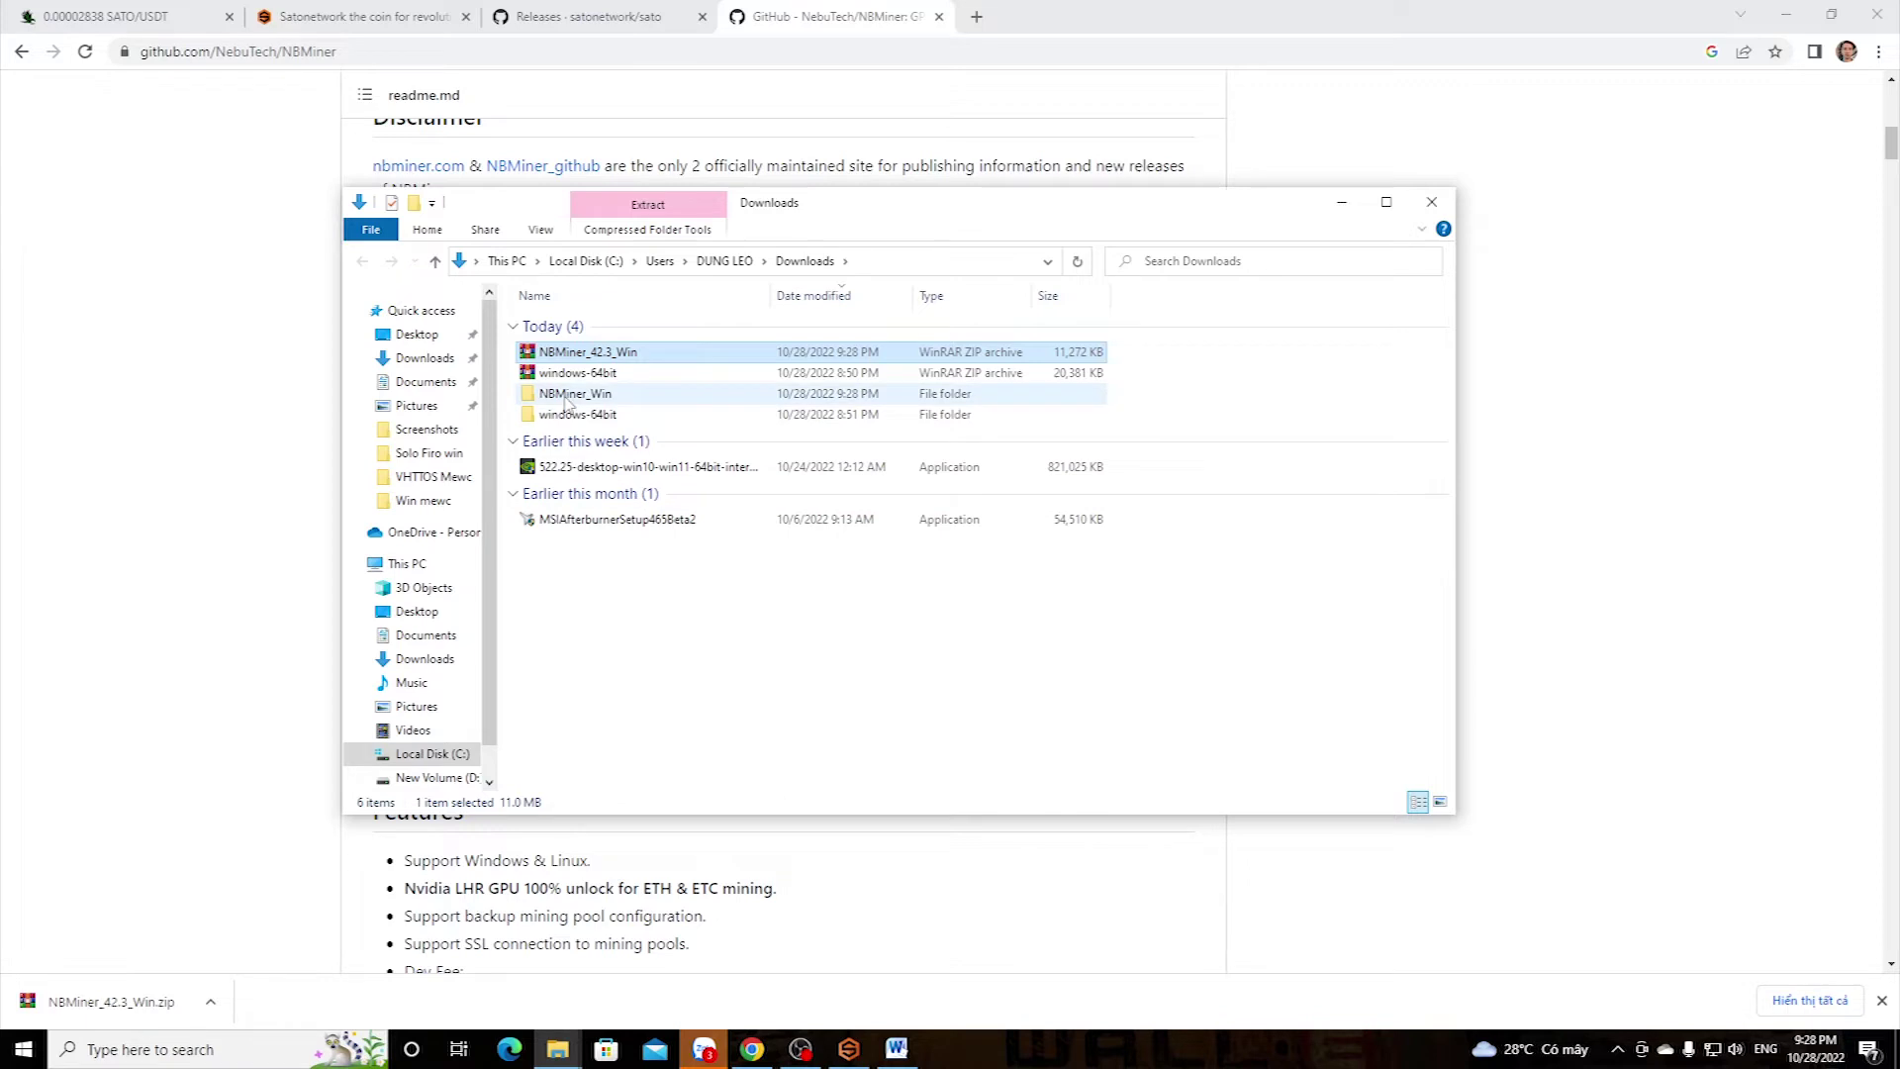
{"action": "double_click", "coordinate": [579, 395]}
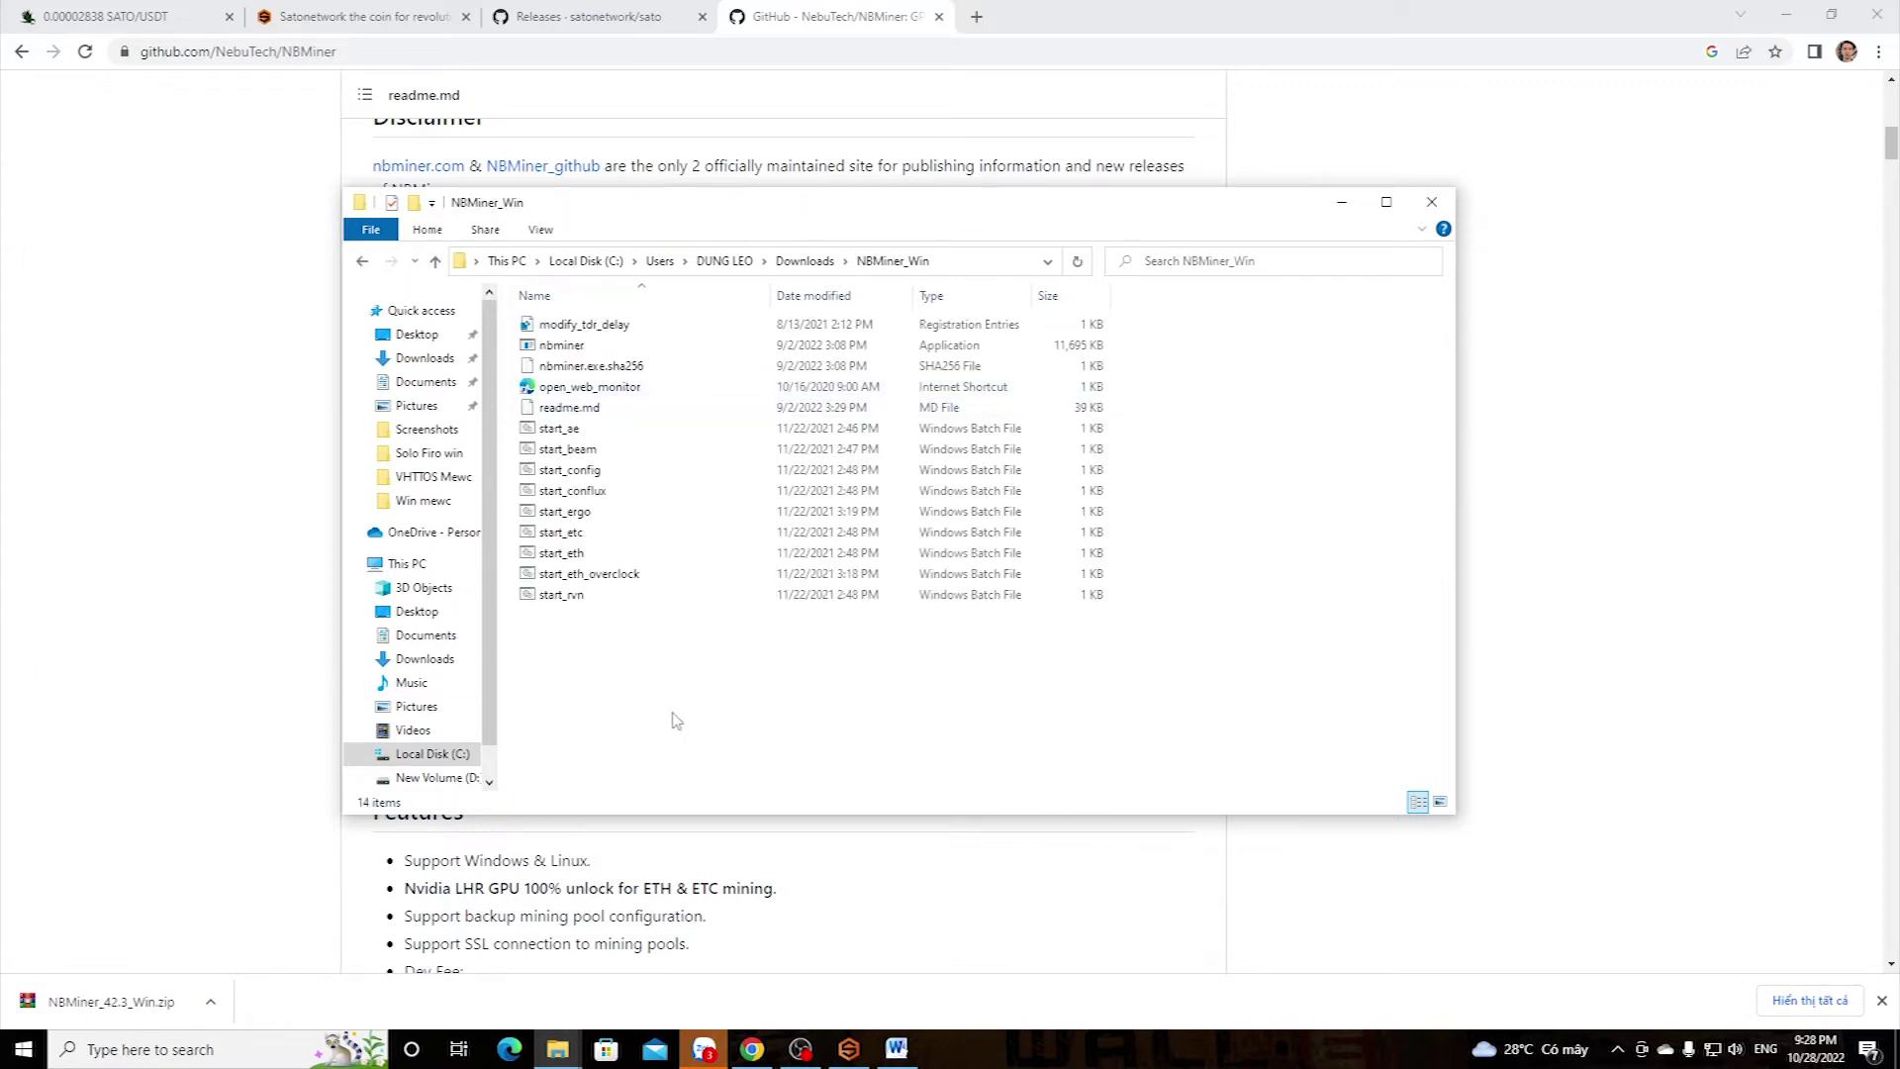
{"action": "left_click_drag", "start_coordinate": [844, 691], "coordinate": [689, 302]}
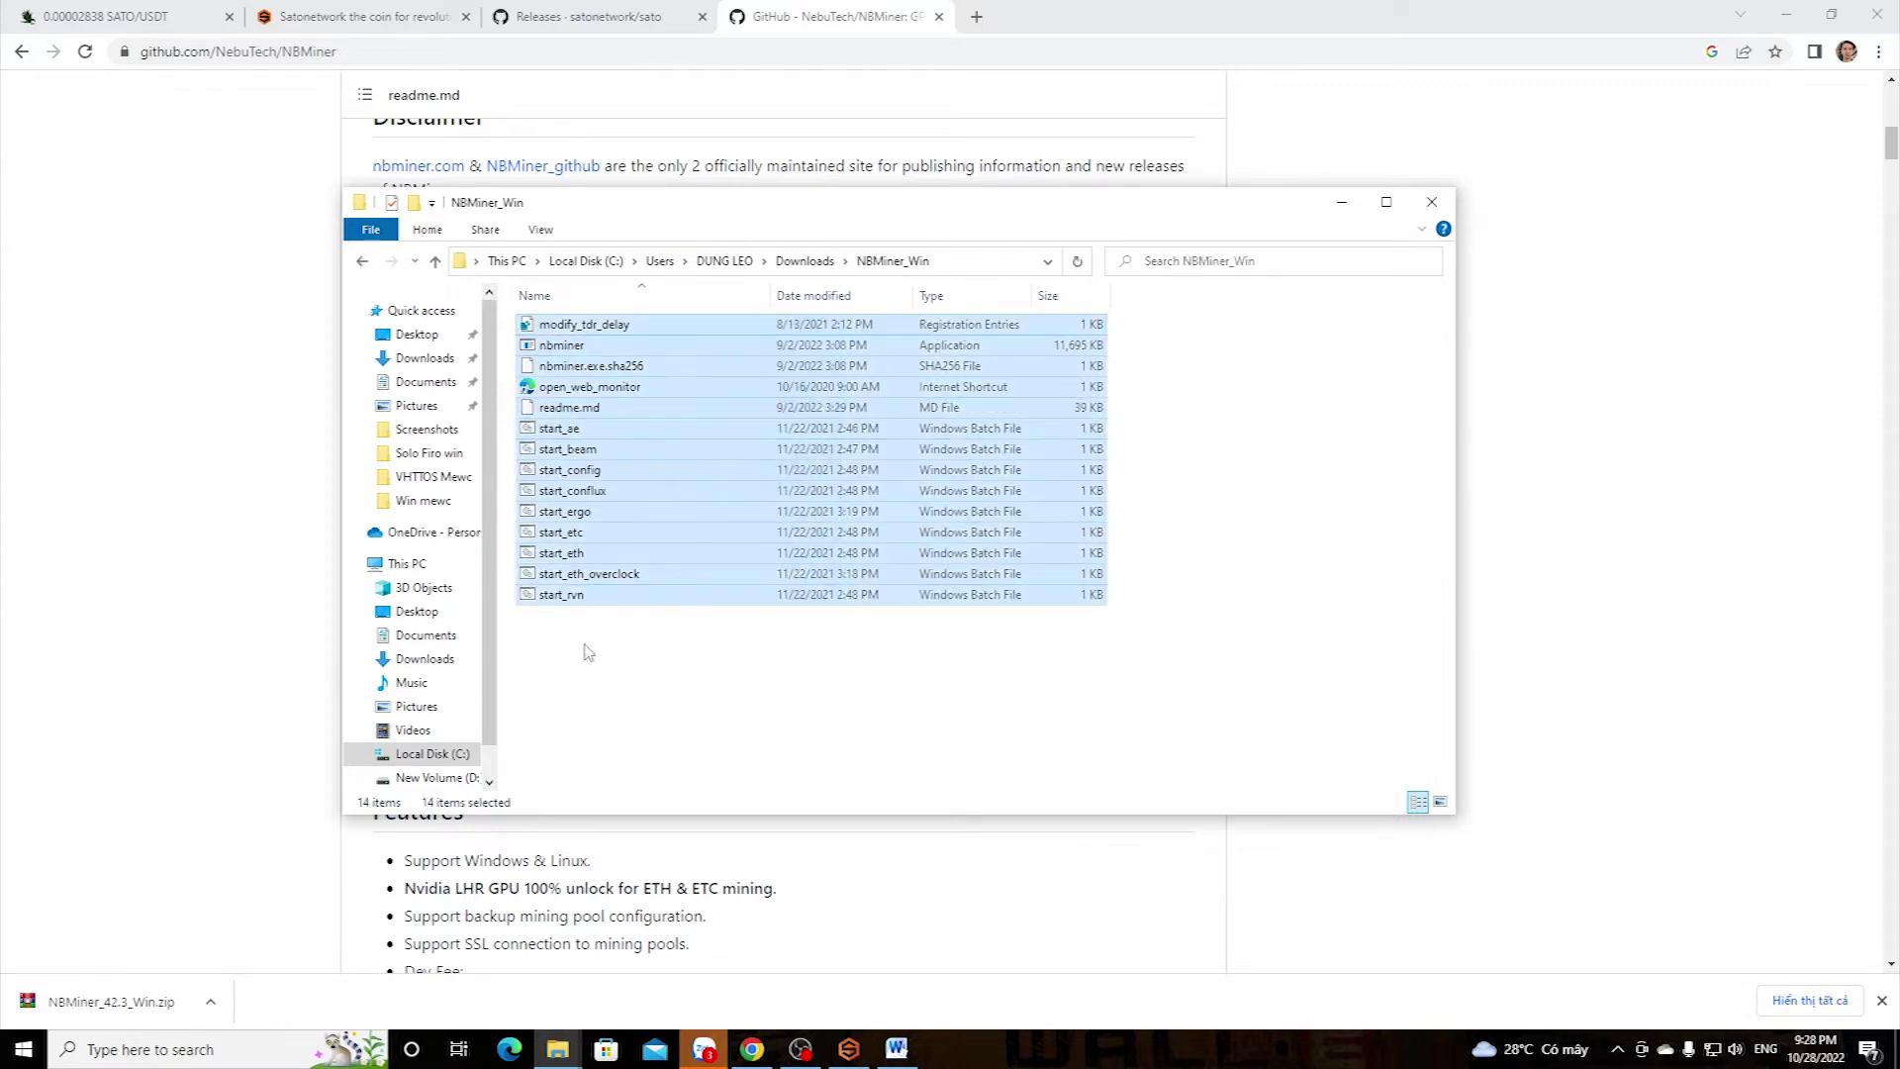
{"action": "left_click_drag", "start_coordinate": [695, 655], "coordinate": [622, 434]}
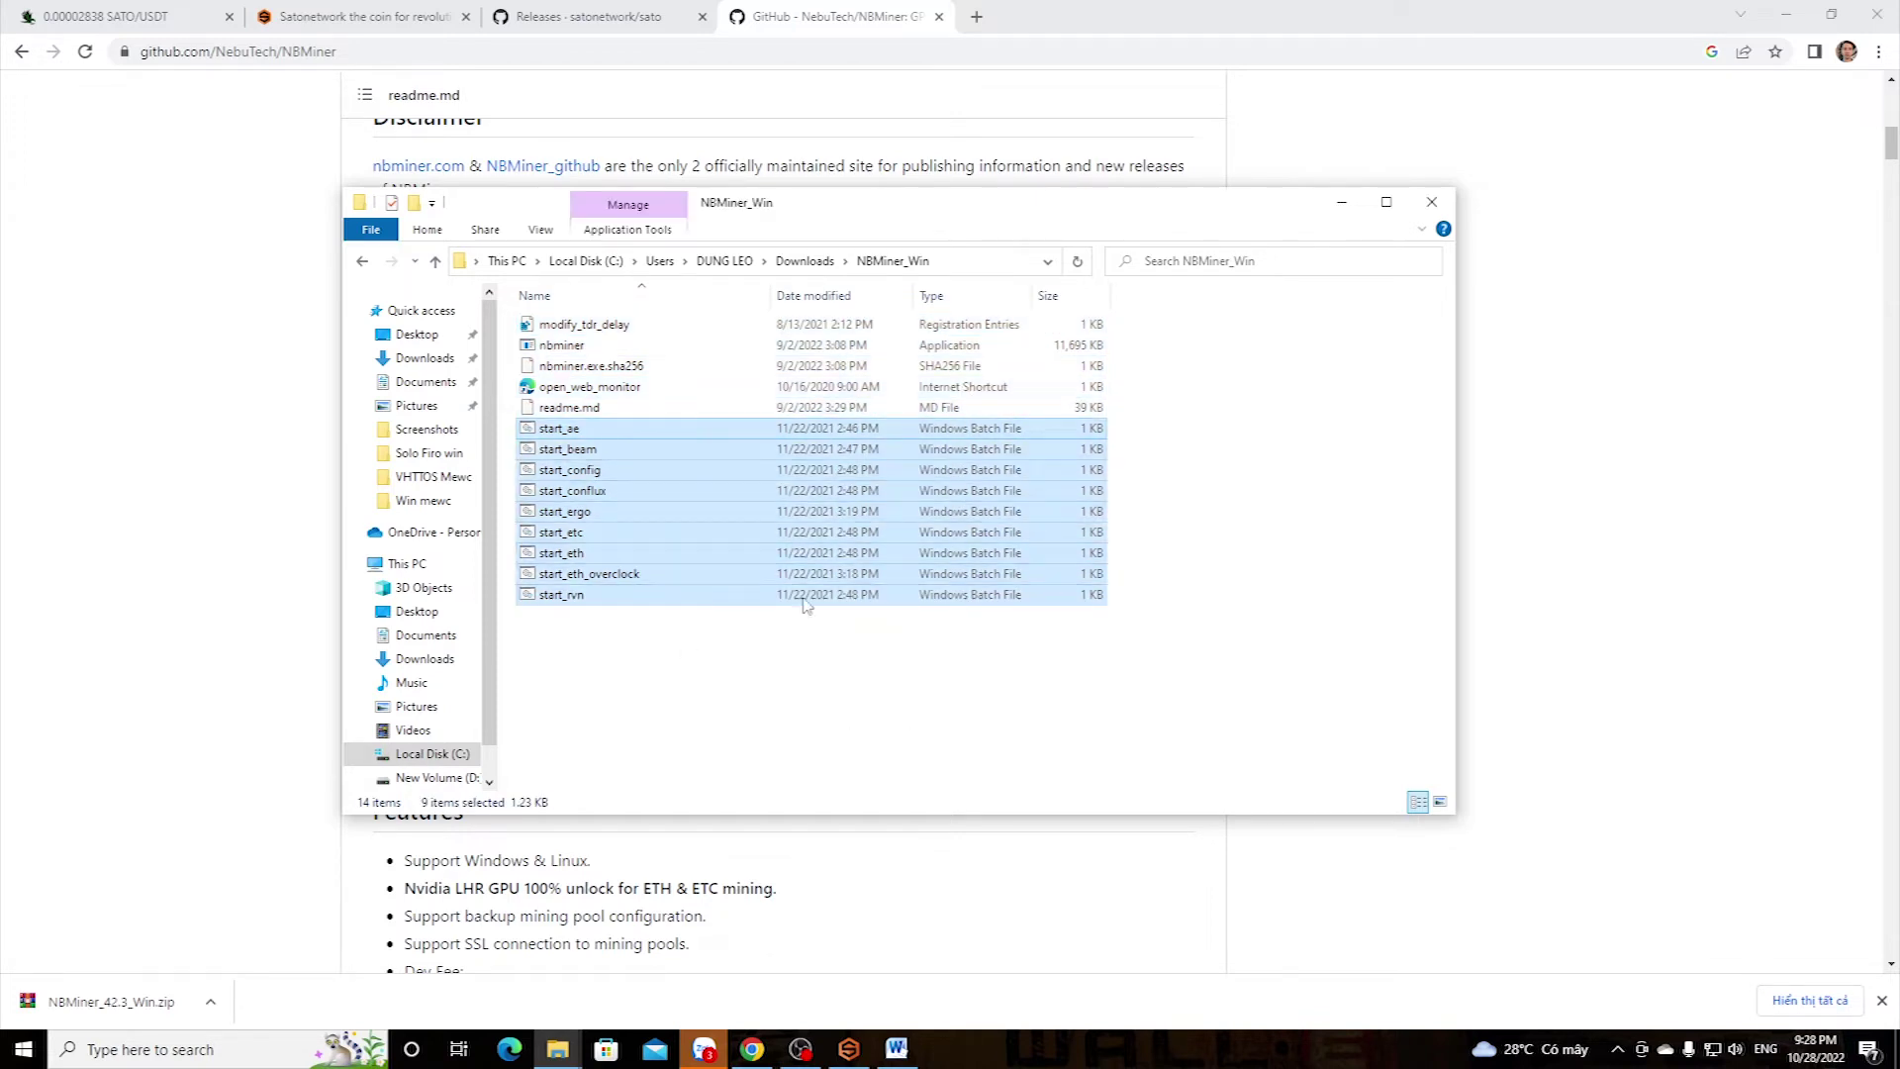
{"action": "left_click", "coordinate": [607, 665]}
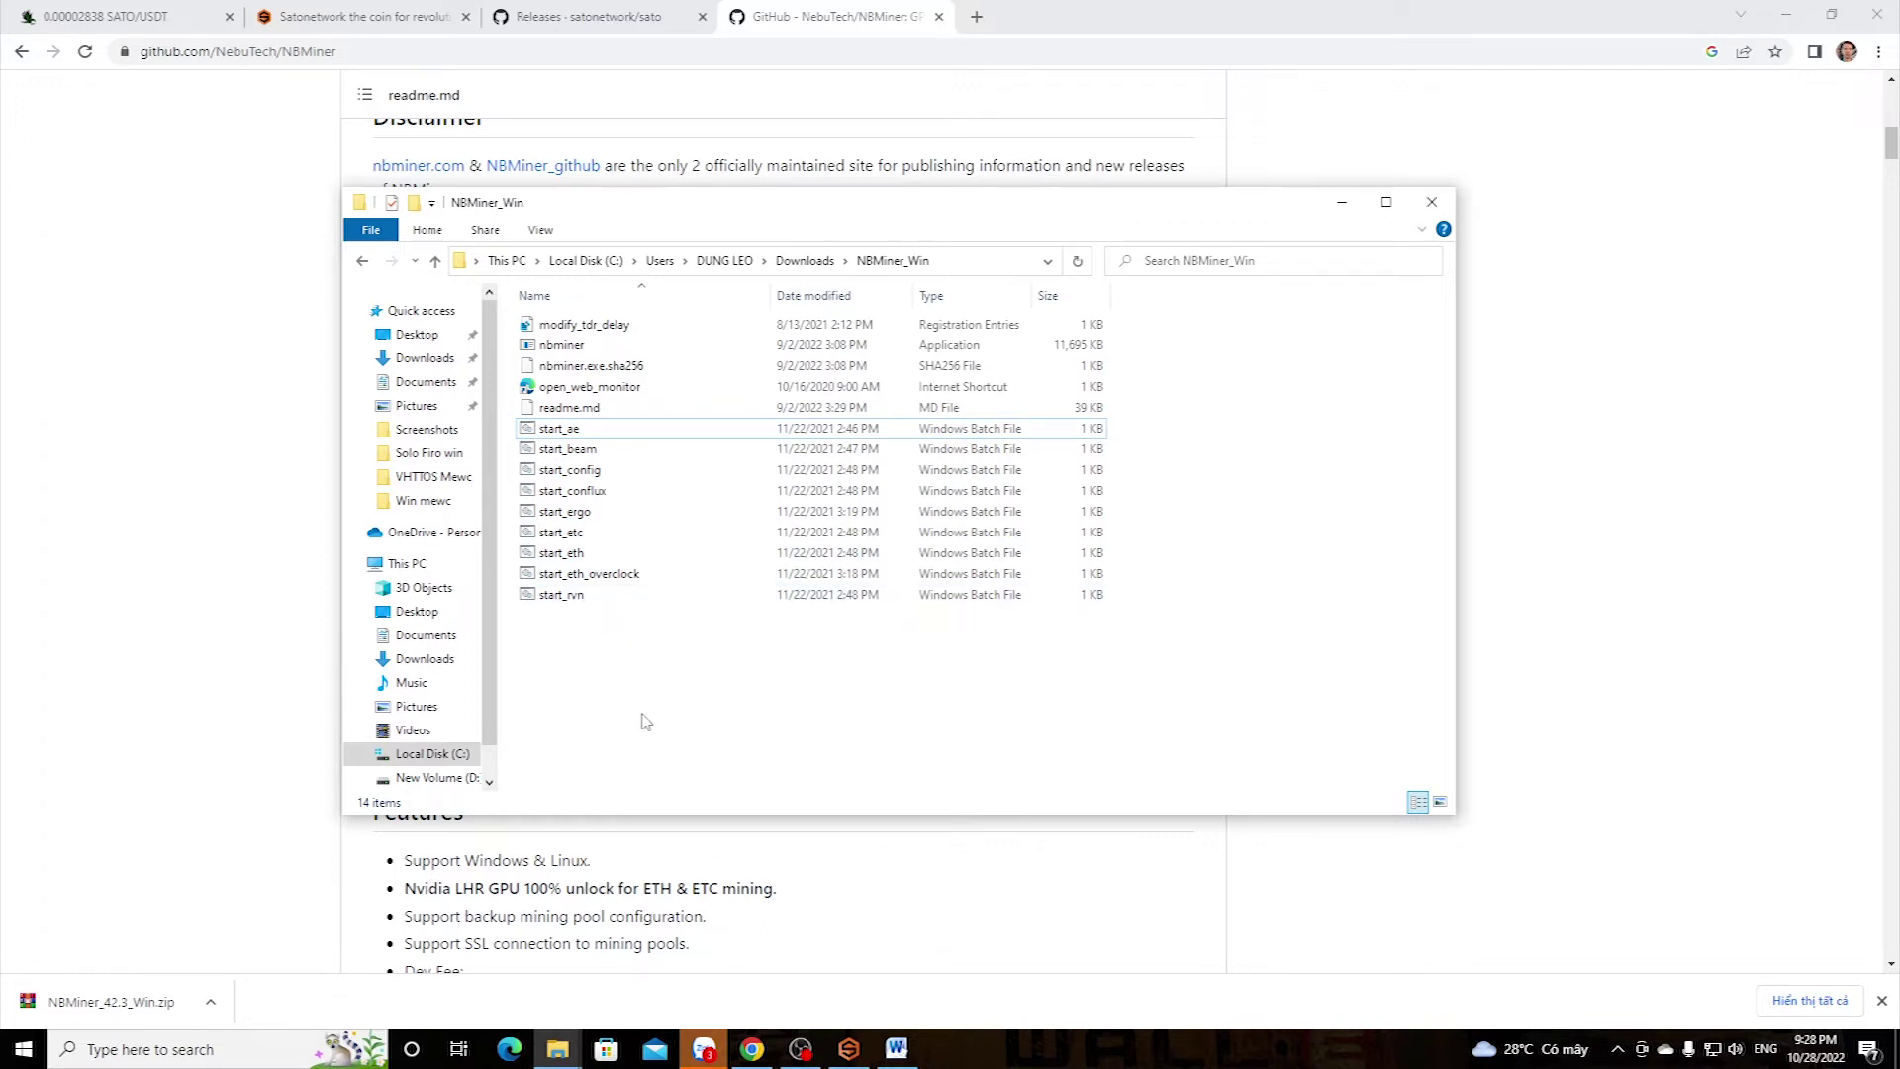
Open the start_rvn batch file for editing in Notepad
{"action": "left_click", "coordinate": [580, 606]}
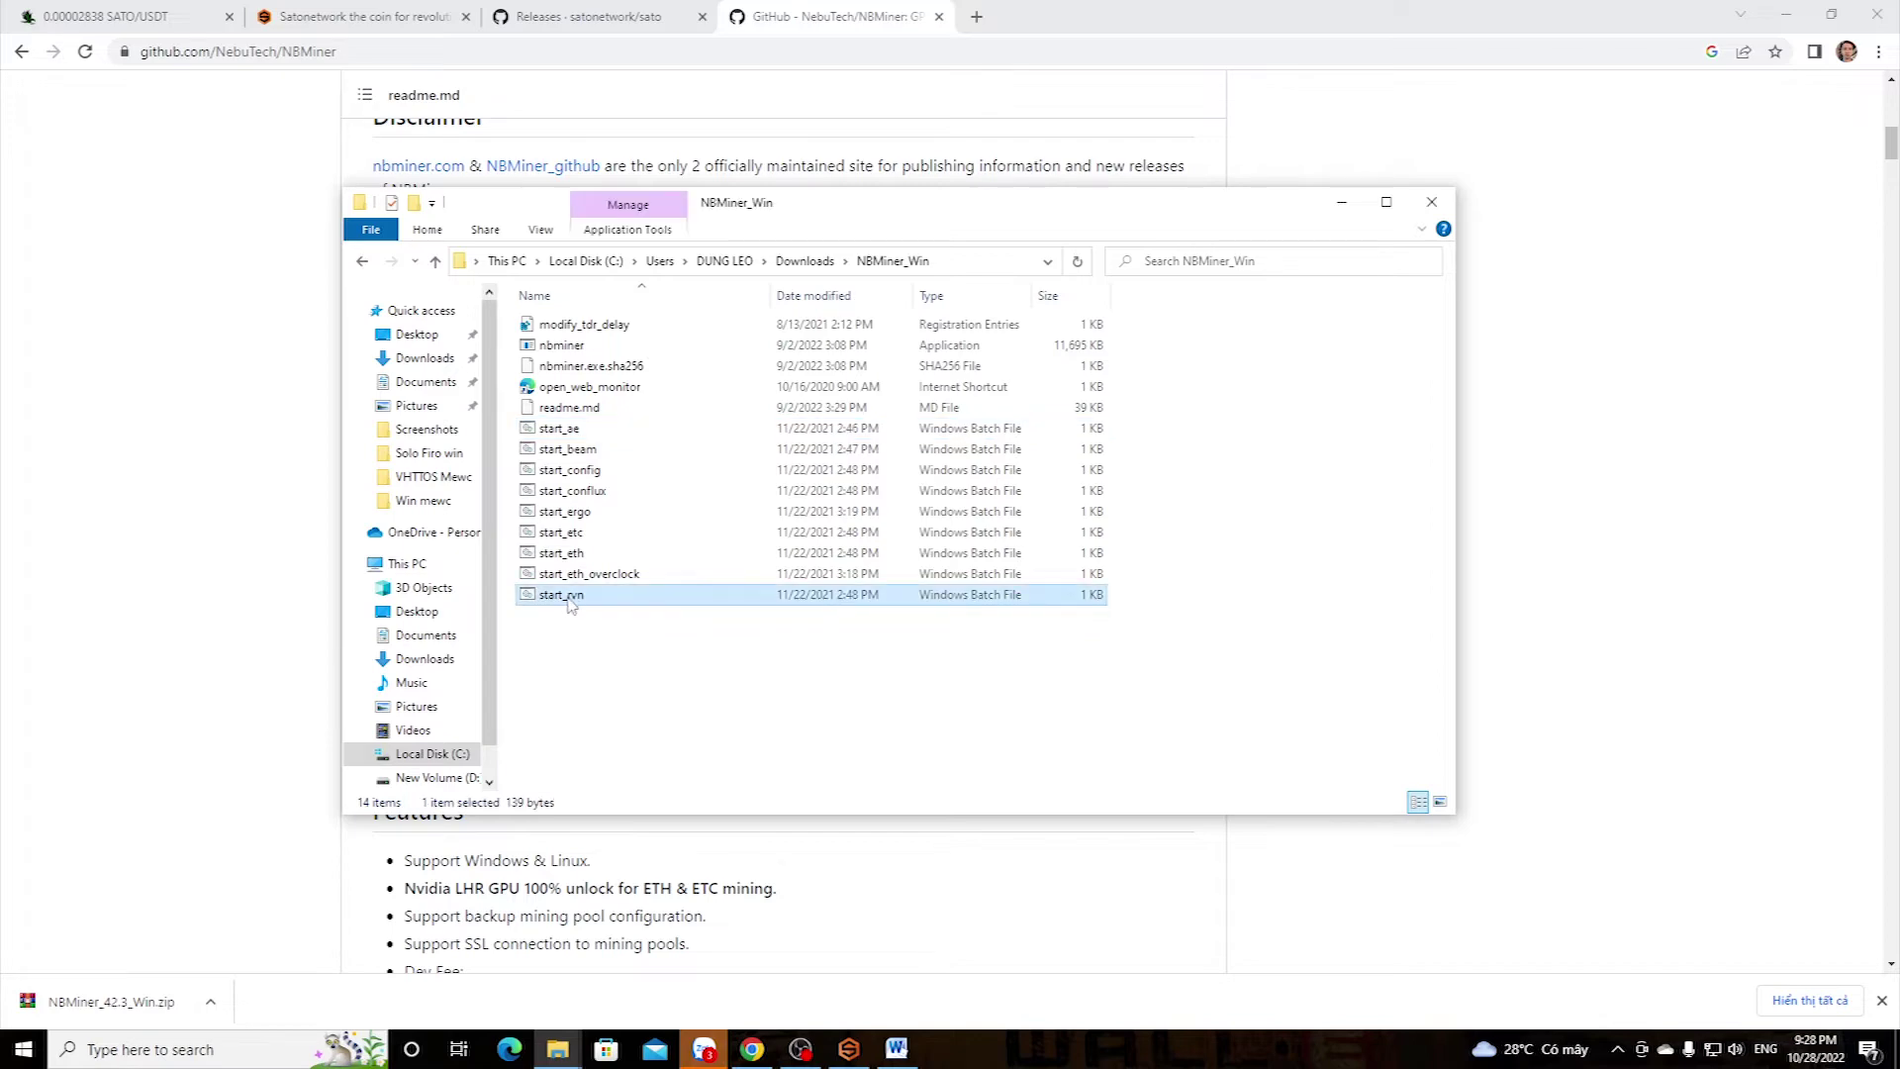
{"action": "right_click", "coordinate": [570, 605]}
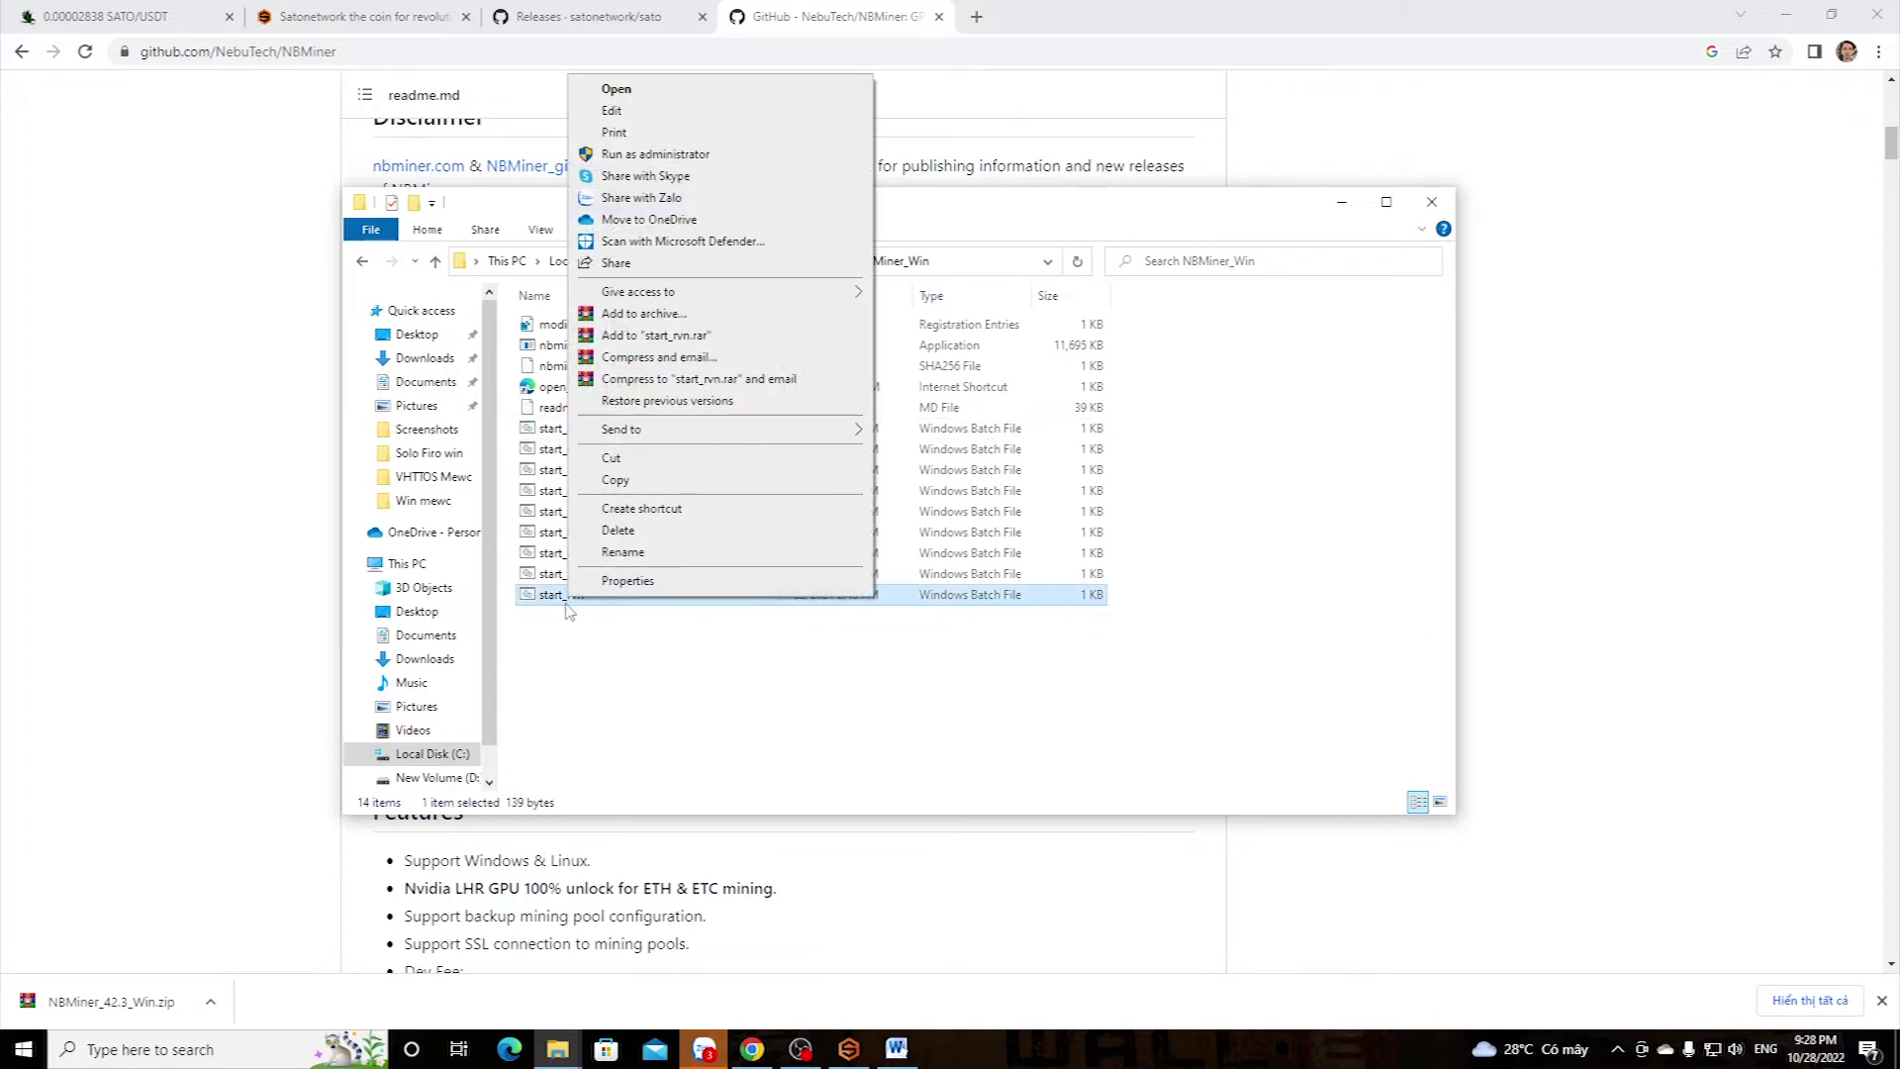
{"action": "left_click", "coordinate": [612, 111]}
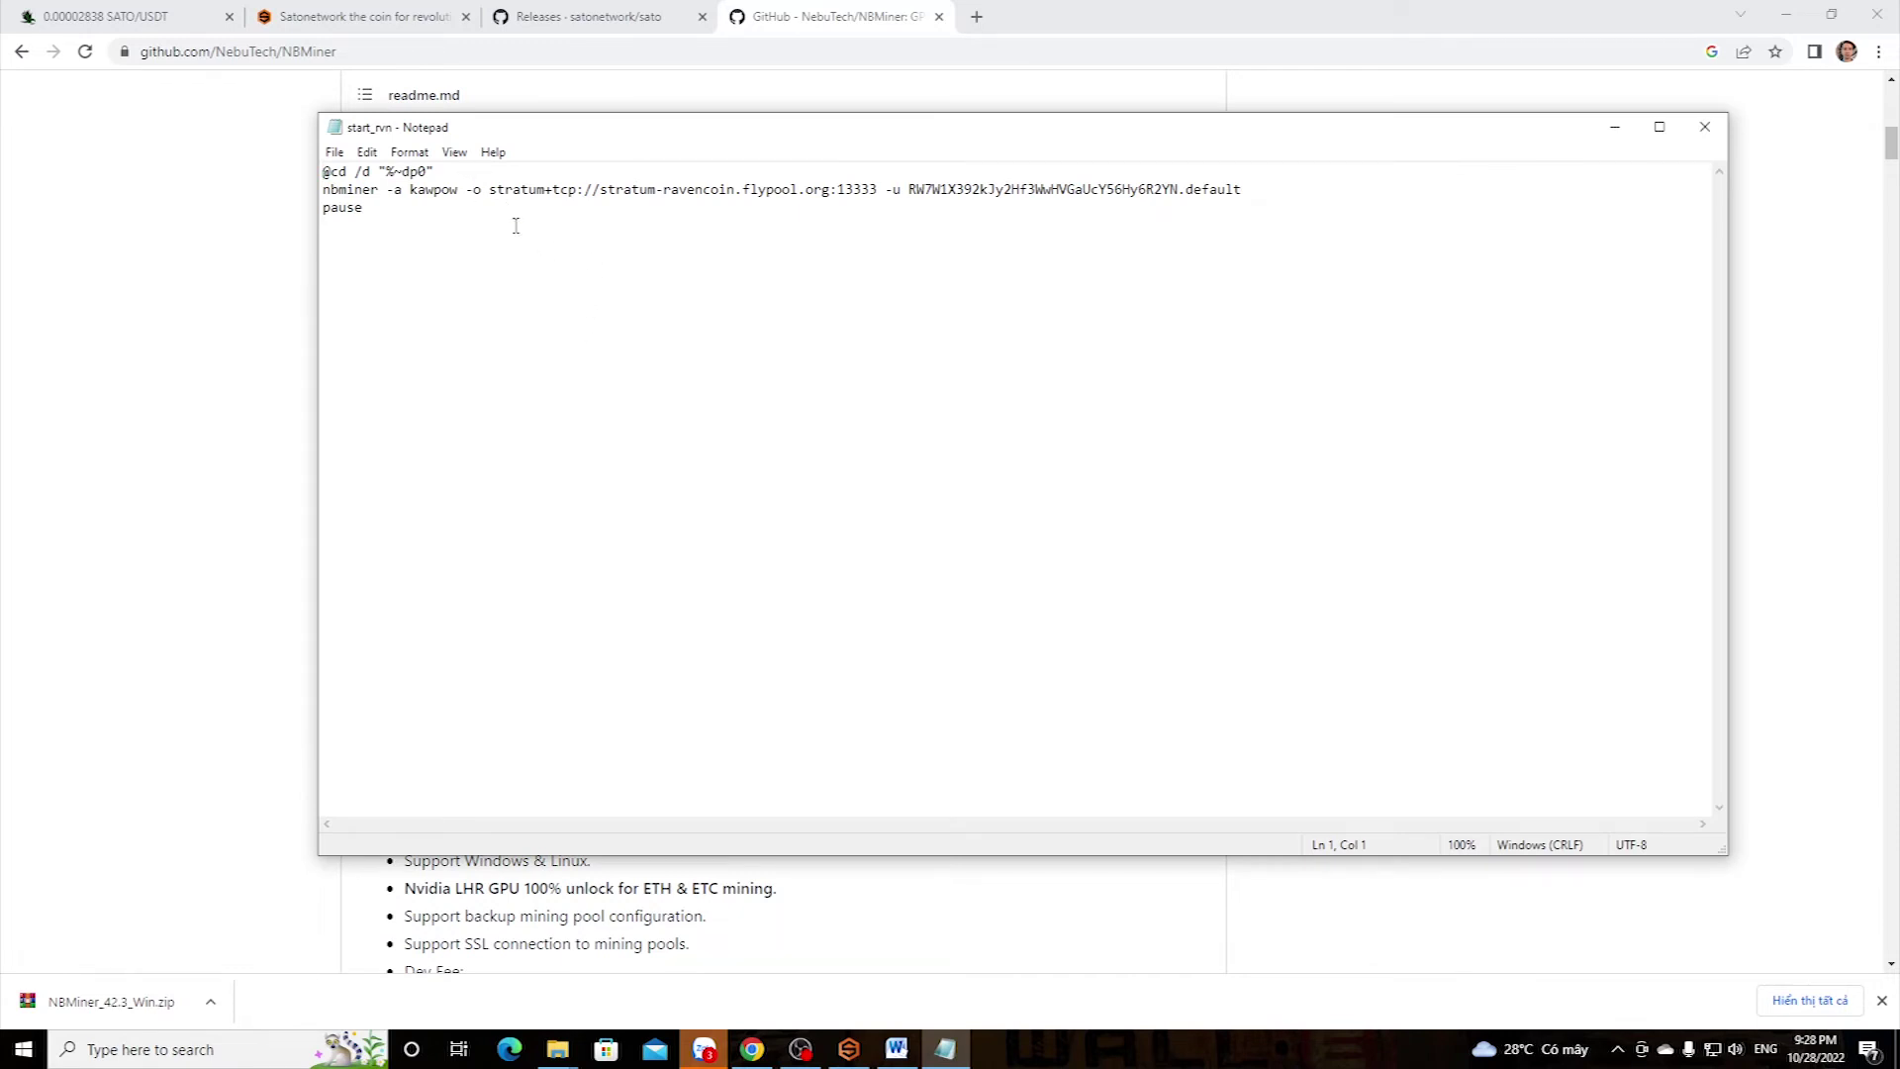
Examine the algorithm, pool address, wallet address and worker name in the nbminer command line
{"action": "left_click_drag", "start_coordinate": [411, 191], "coordinate": [458, 191]}
{"action": "left_click", "coordinate": [455, 336]}
{"action": "left_click", "coordinate": [447, 191]}
{"action": "left_click_drag", "start_coordinate": [490, 189], "coordinate": [870, 189]}
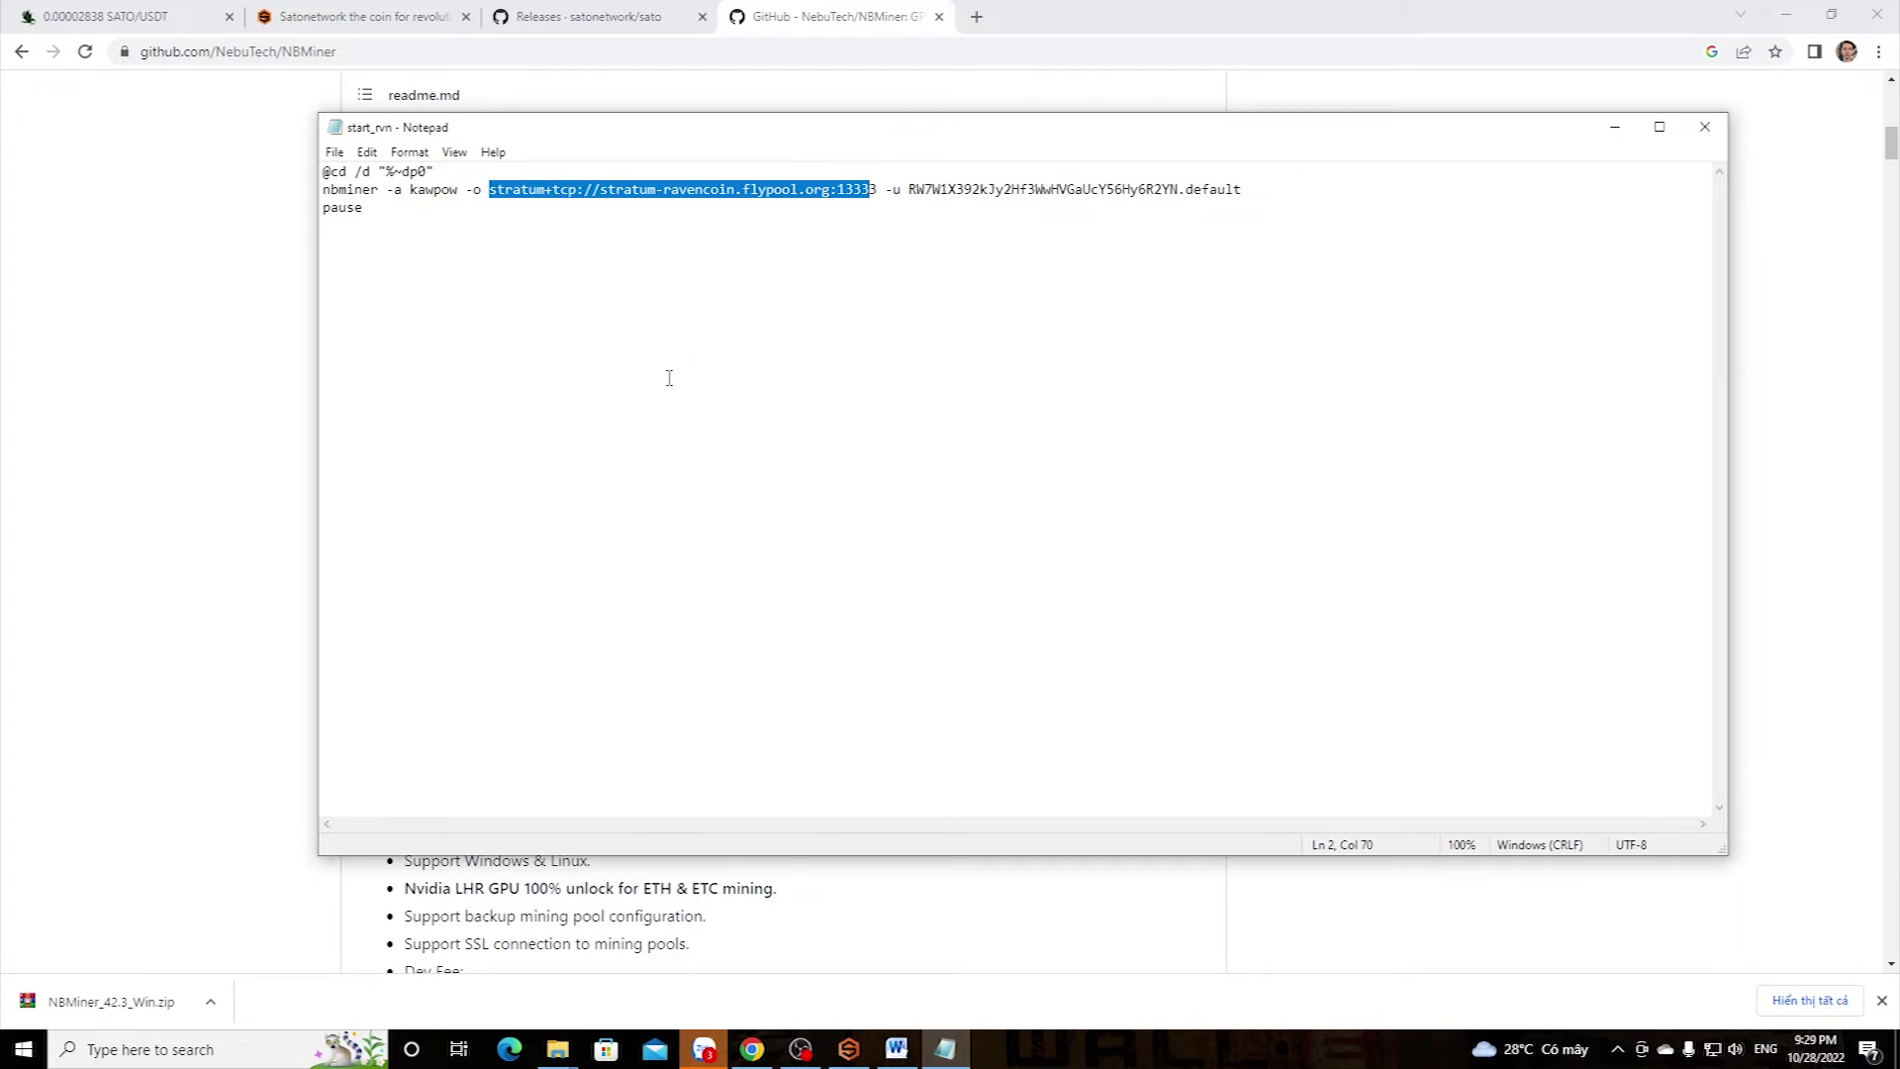
{"action": "left_click_drag", "start_coordinate": [907, 188], "coordinate": [1182, 196]}
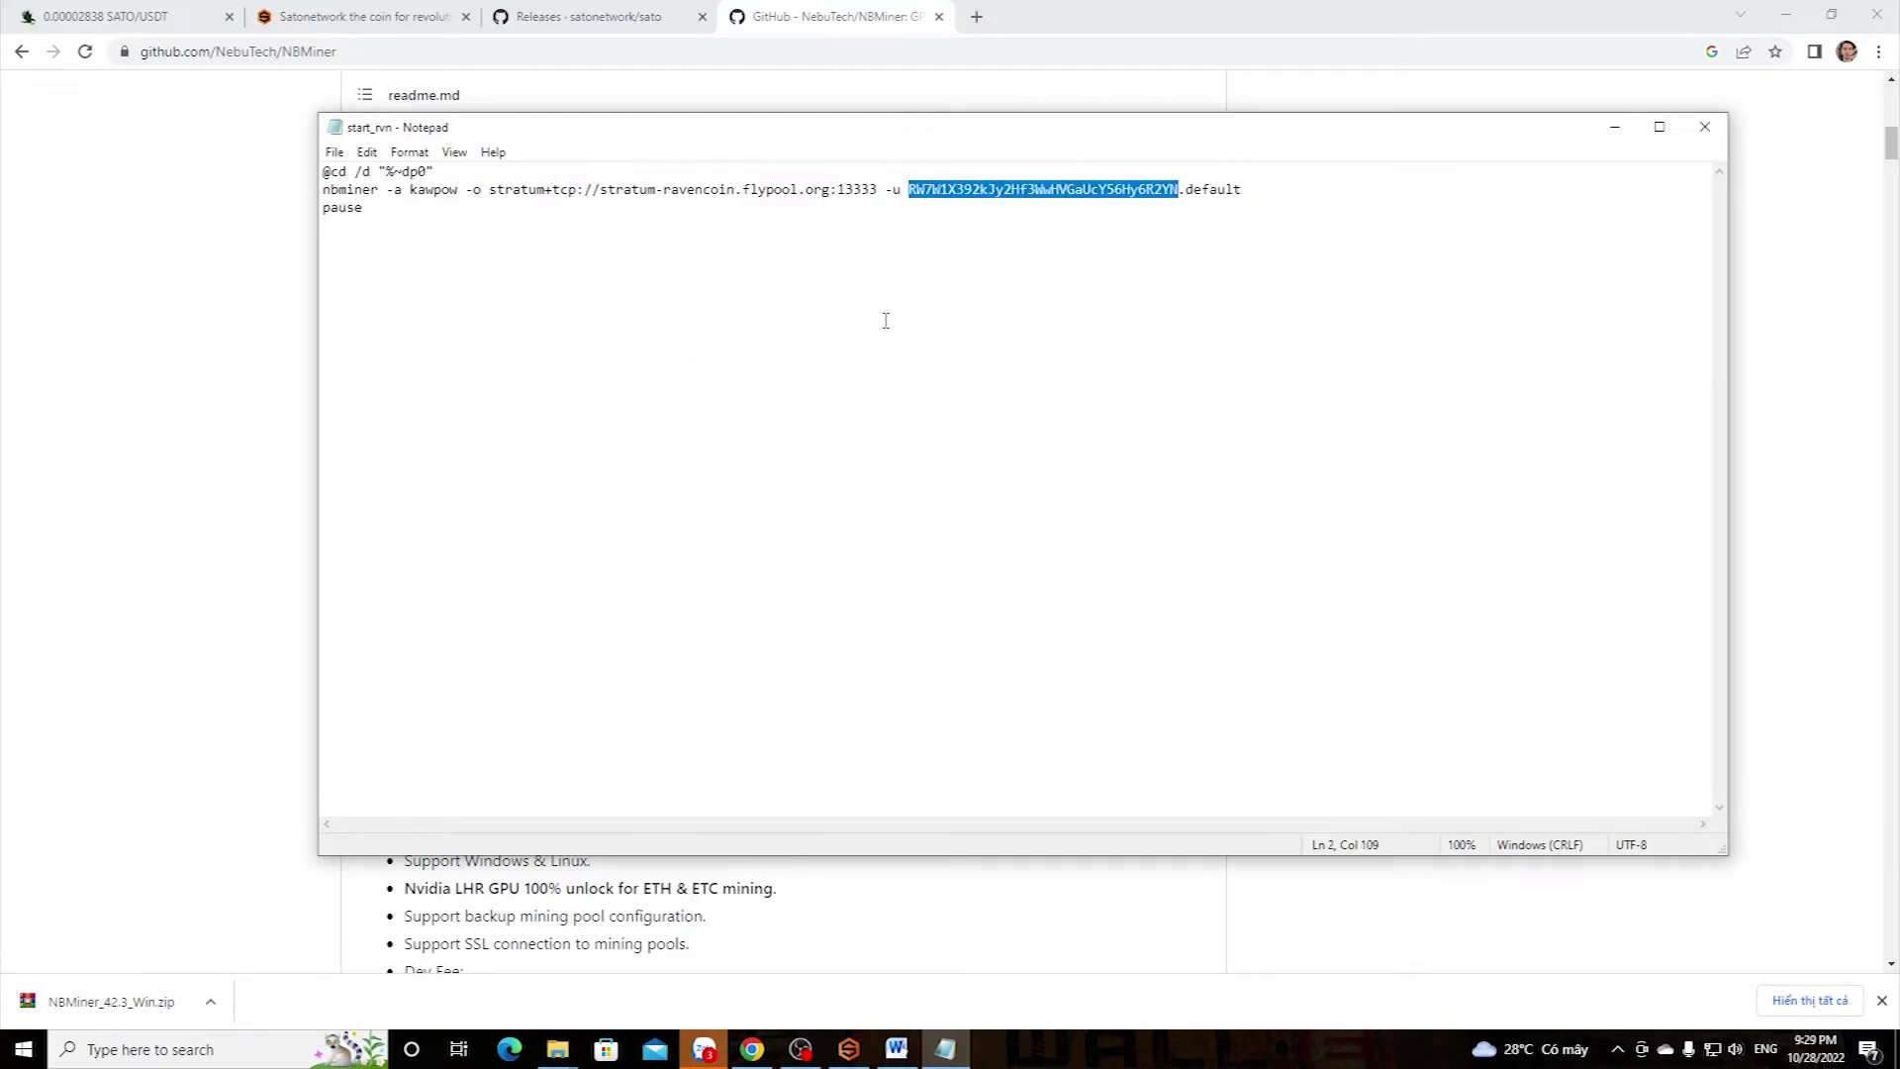
{"action": "left_click_drag", "start_coordinate": [1184, 189], "coordinate": [1246, 191]}
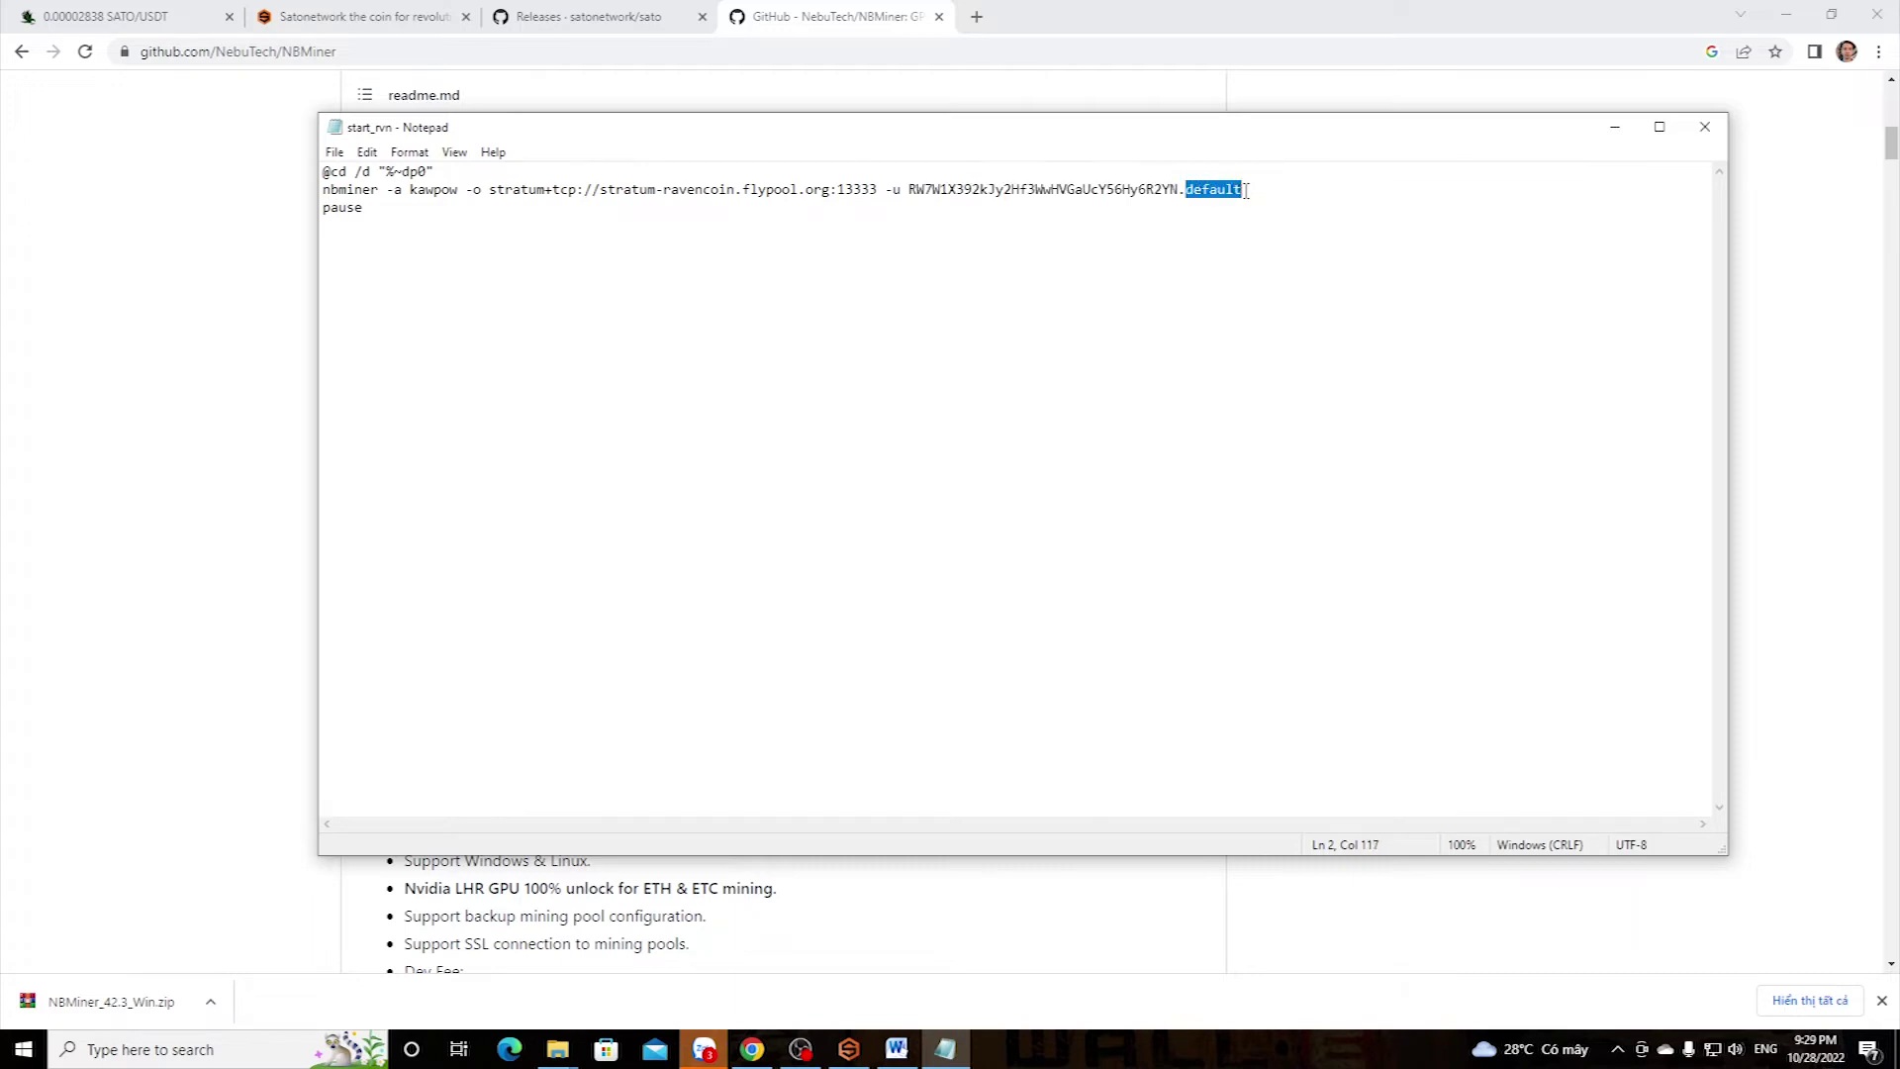
{"action": "left_click", "coordinate": [1119, 317]}
Replace the pool address in start_rvn with stratum+tcp://minenice.newpool.pw:1323, copied from the sato Word document
{"action": "left_click_drag", "start_coordinate": [489, 192], "coordinate": [876, 189]}
{"action": "left_click", "coordinate": [945, 1048]}
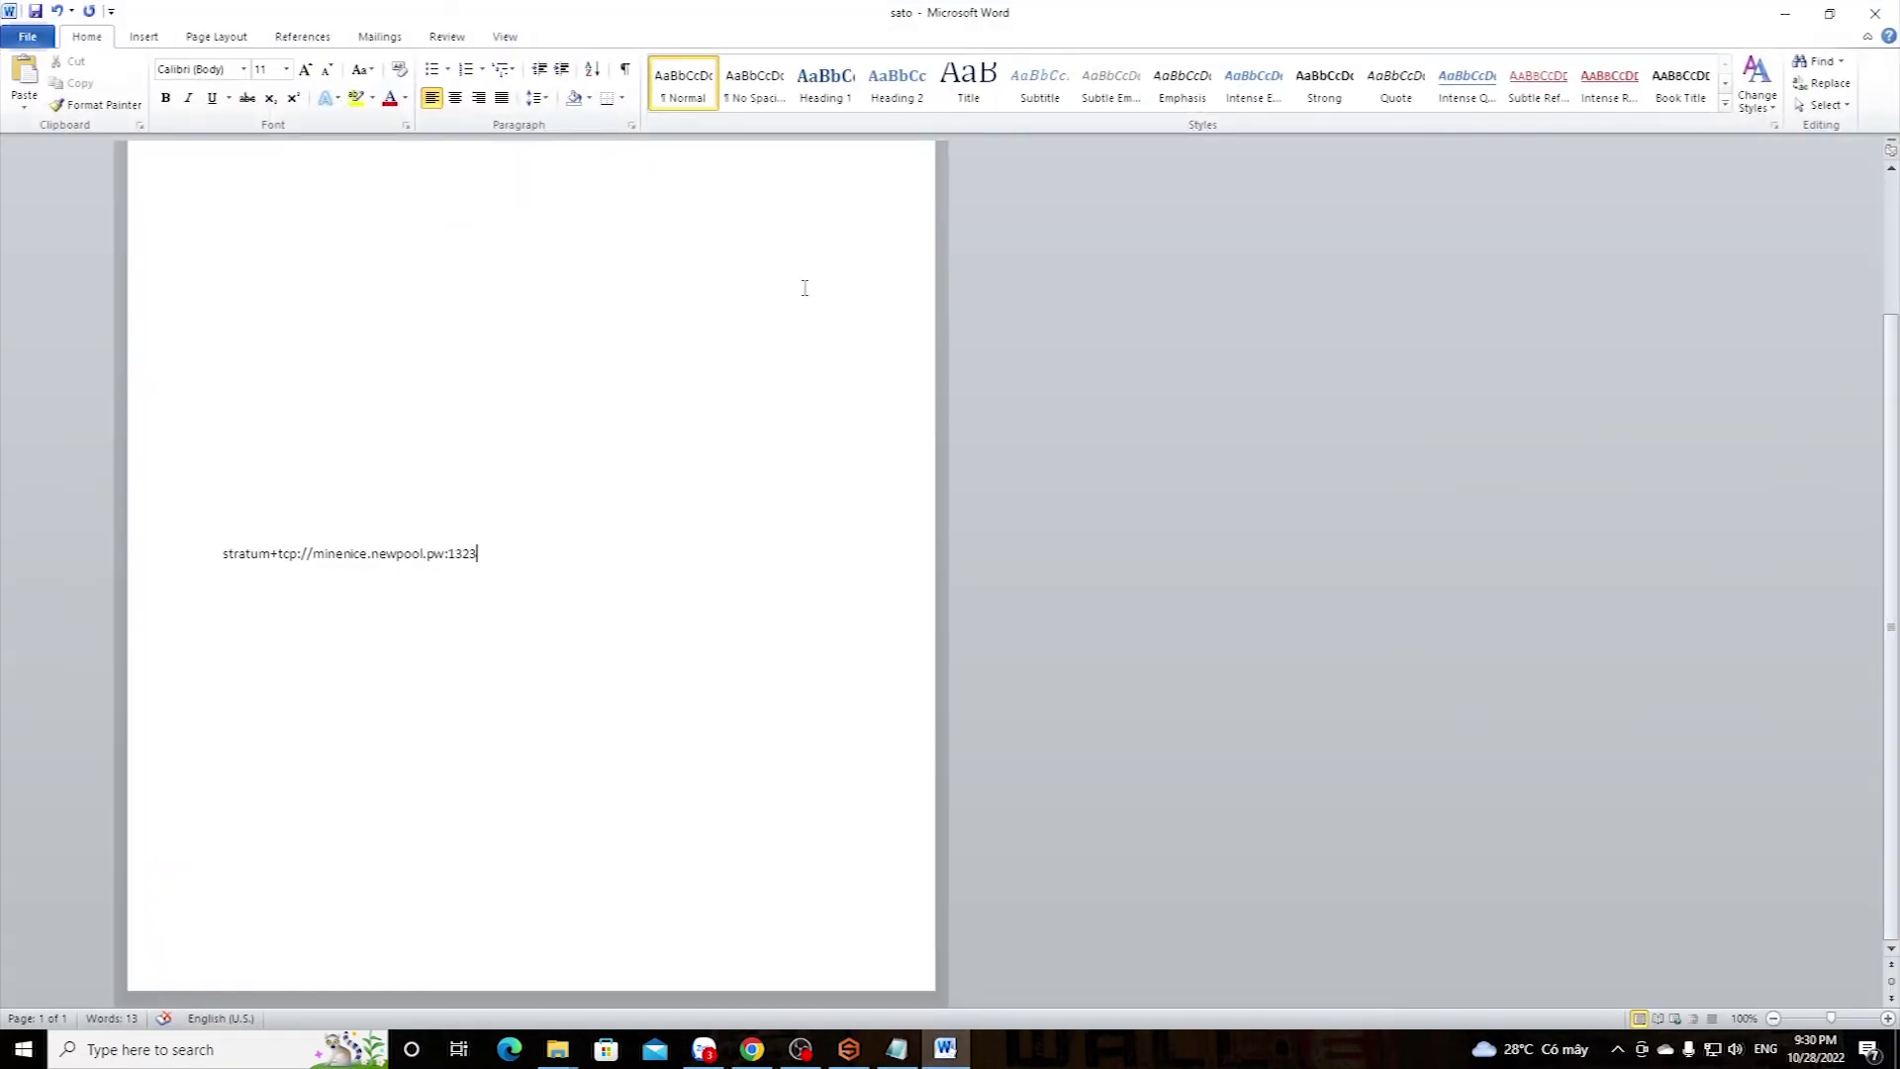
{"action": "mouse_move", "coordinate": [475, 560]}
{"action": "left_mouse_down"}
{"action": "mouse_move", "coordinate": [228, 552]}
{"action": "mouse_move", "coordinate": [477, 554]}
{"action": "left_mouse_up"}
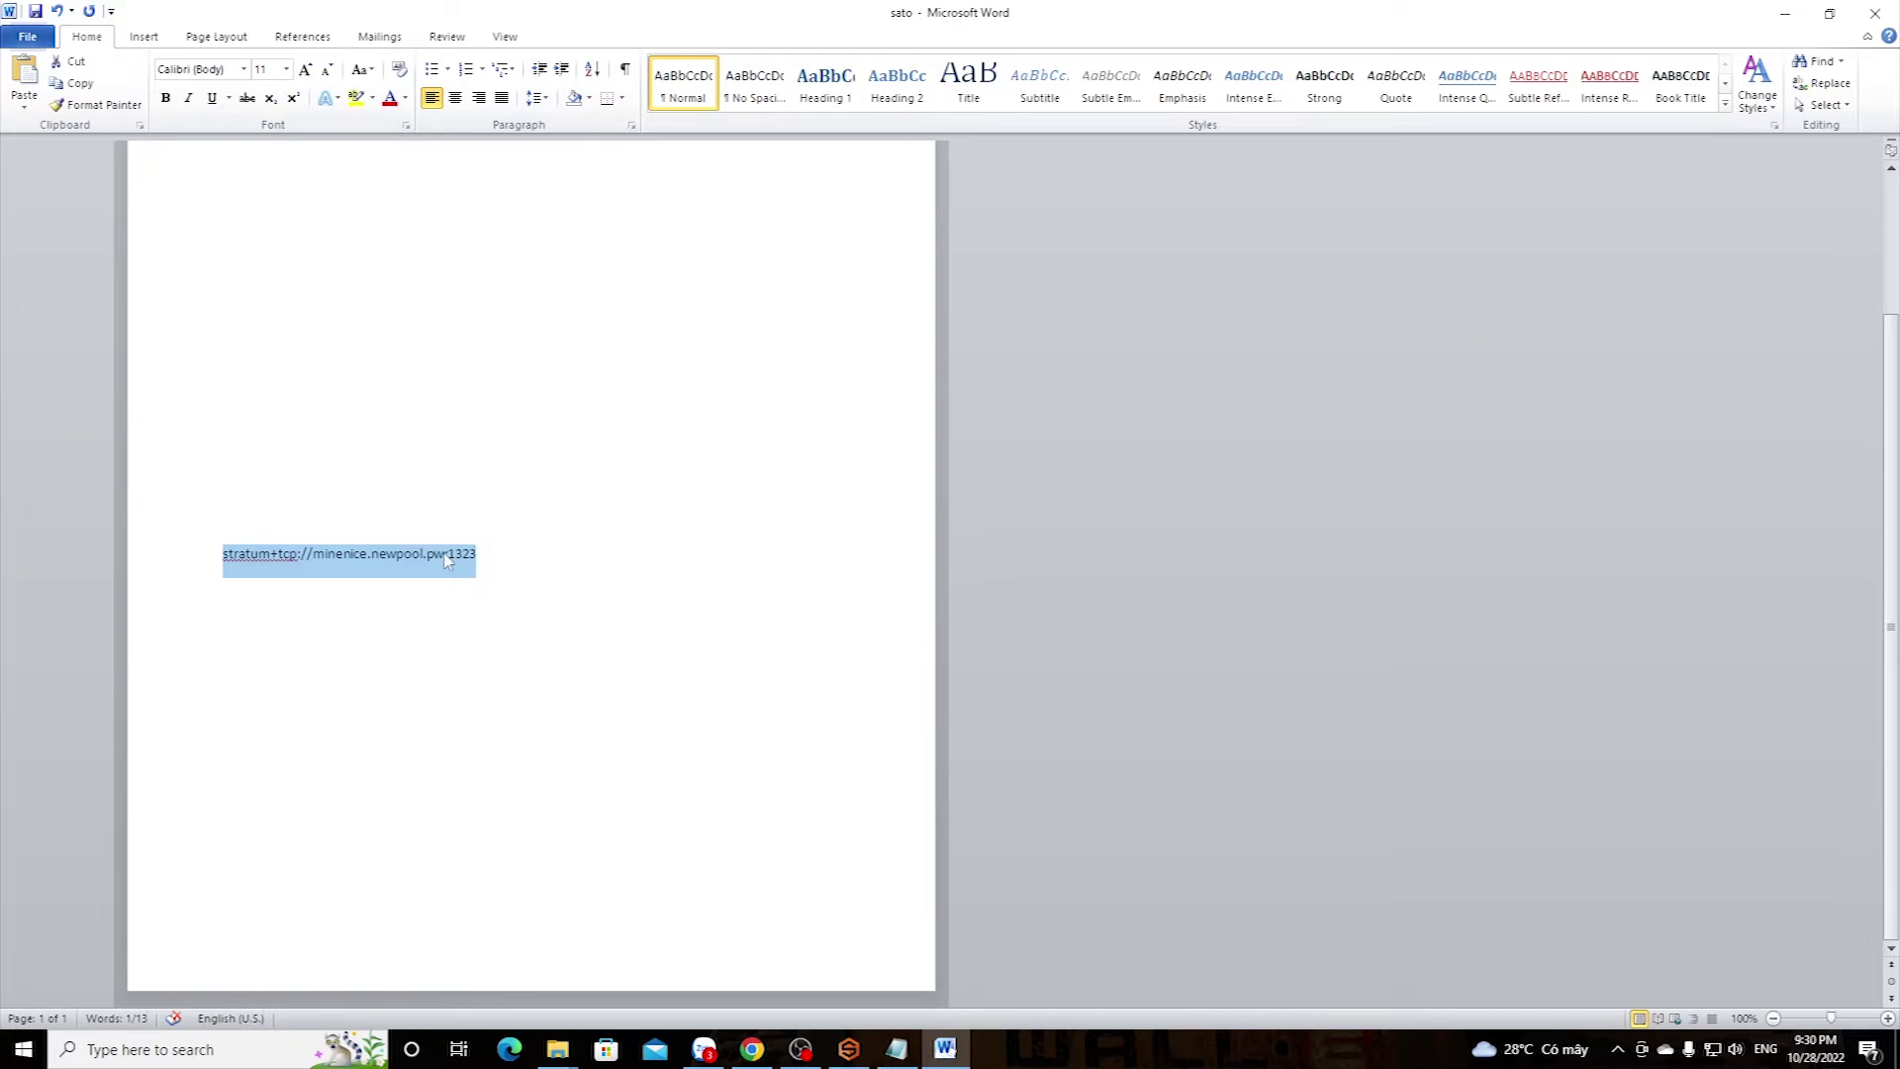
{"action": "right_click", "coordinate": [424, 582]}
{"action": "left_click", "coordinate": [495, 588]}
{"action": "left_click", "coordinate": [1784, 13]}
{"action": "right_click", "coordinate": [660, 195]}
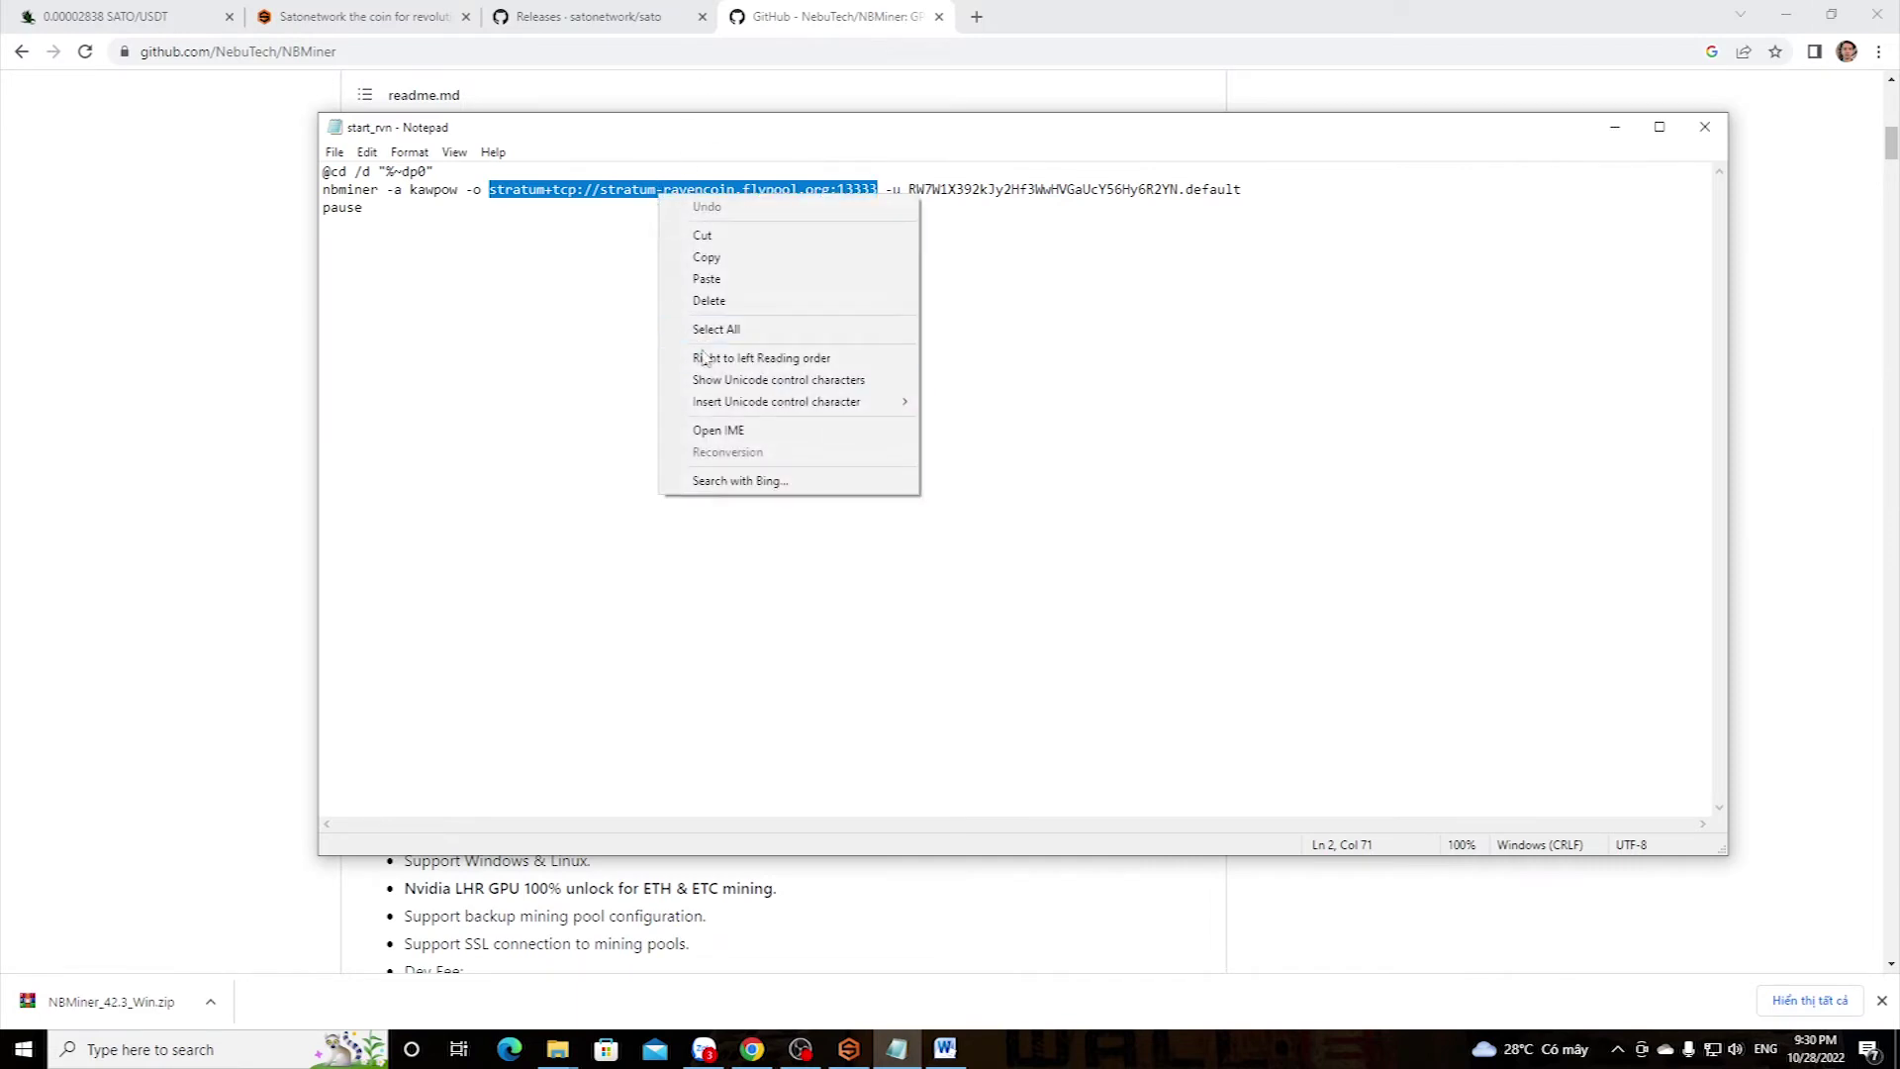
{"action": "left_click", "coordinate": [738, 287]}
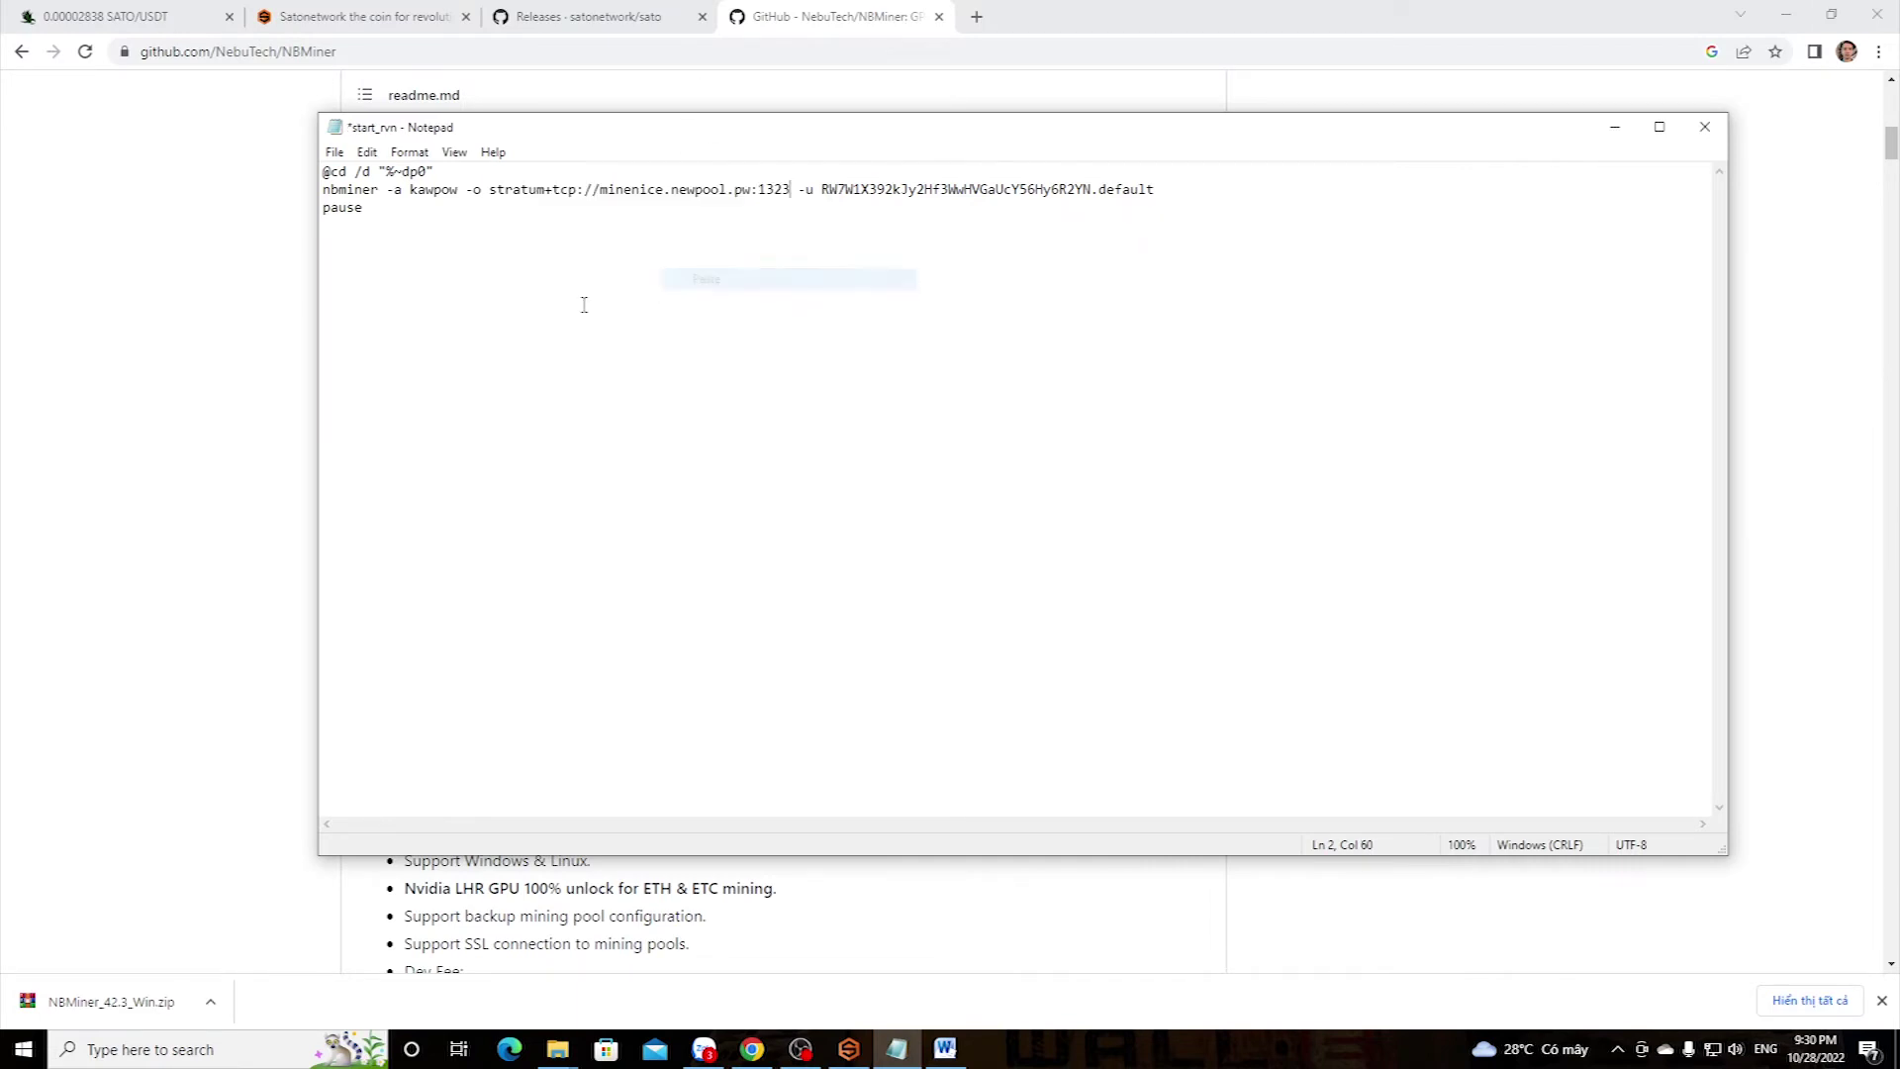
Replace the wallet address in start_rvn with the first receiving address, copied from its payment request in Sato Core
{"action": "left_click_drag", "start_coordinate": [821, 188], "coordinate": [1091, 188]}
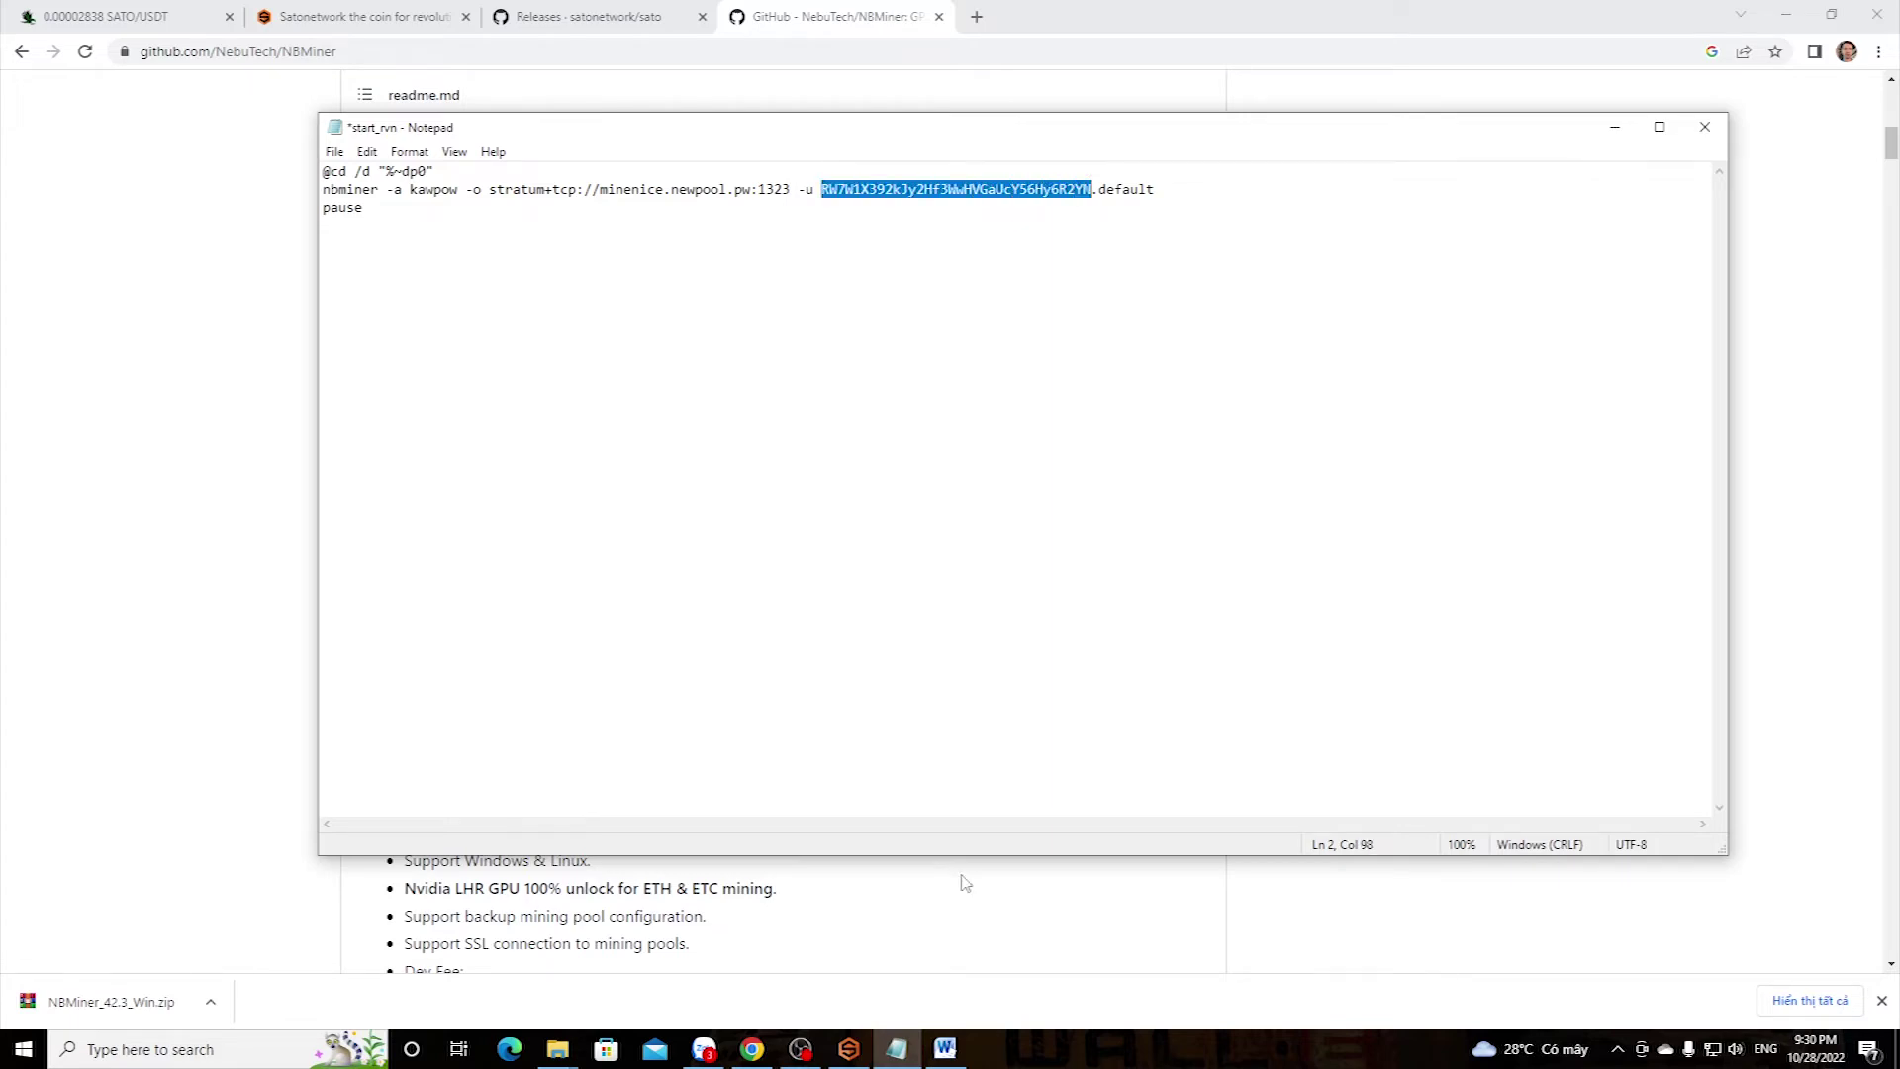
{"action": "left_click", "coordinate": [848, 1049]}
{"action": "double_click", "coordinate": [957, 672]}
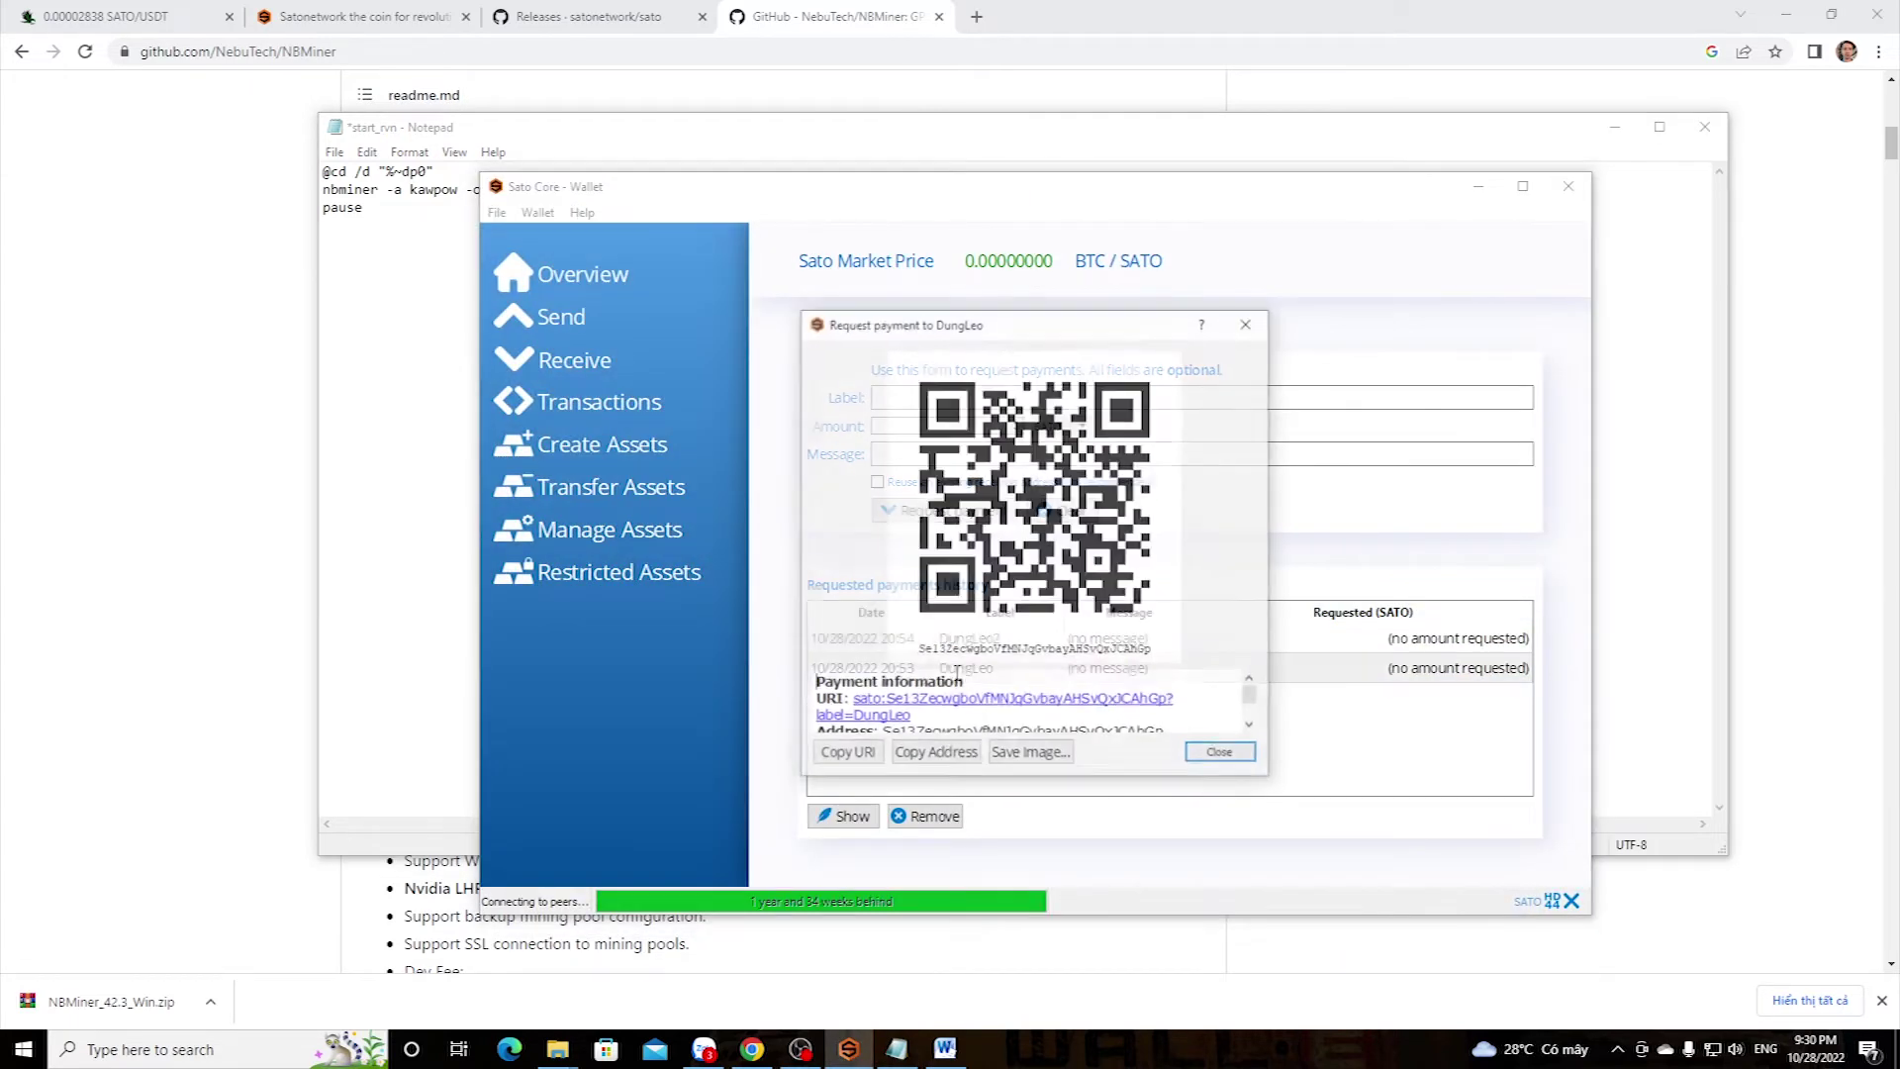
{"action": "left_click", "coordinate": [910, 760]}
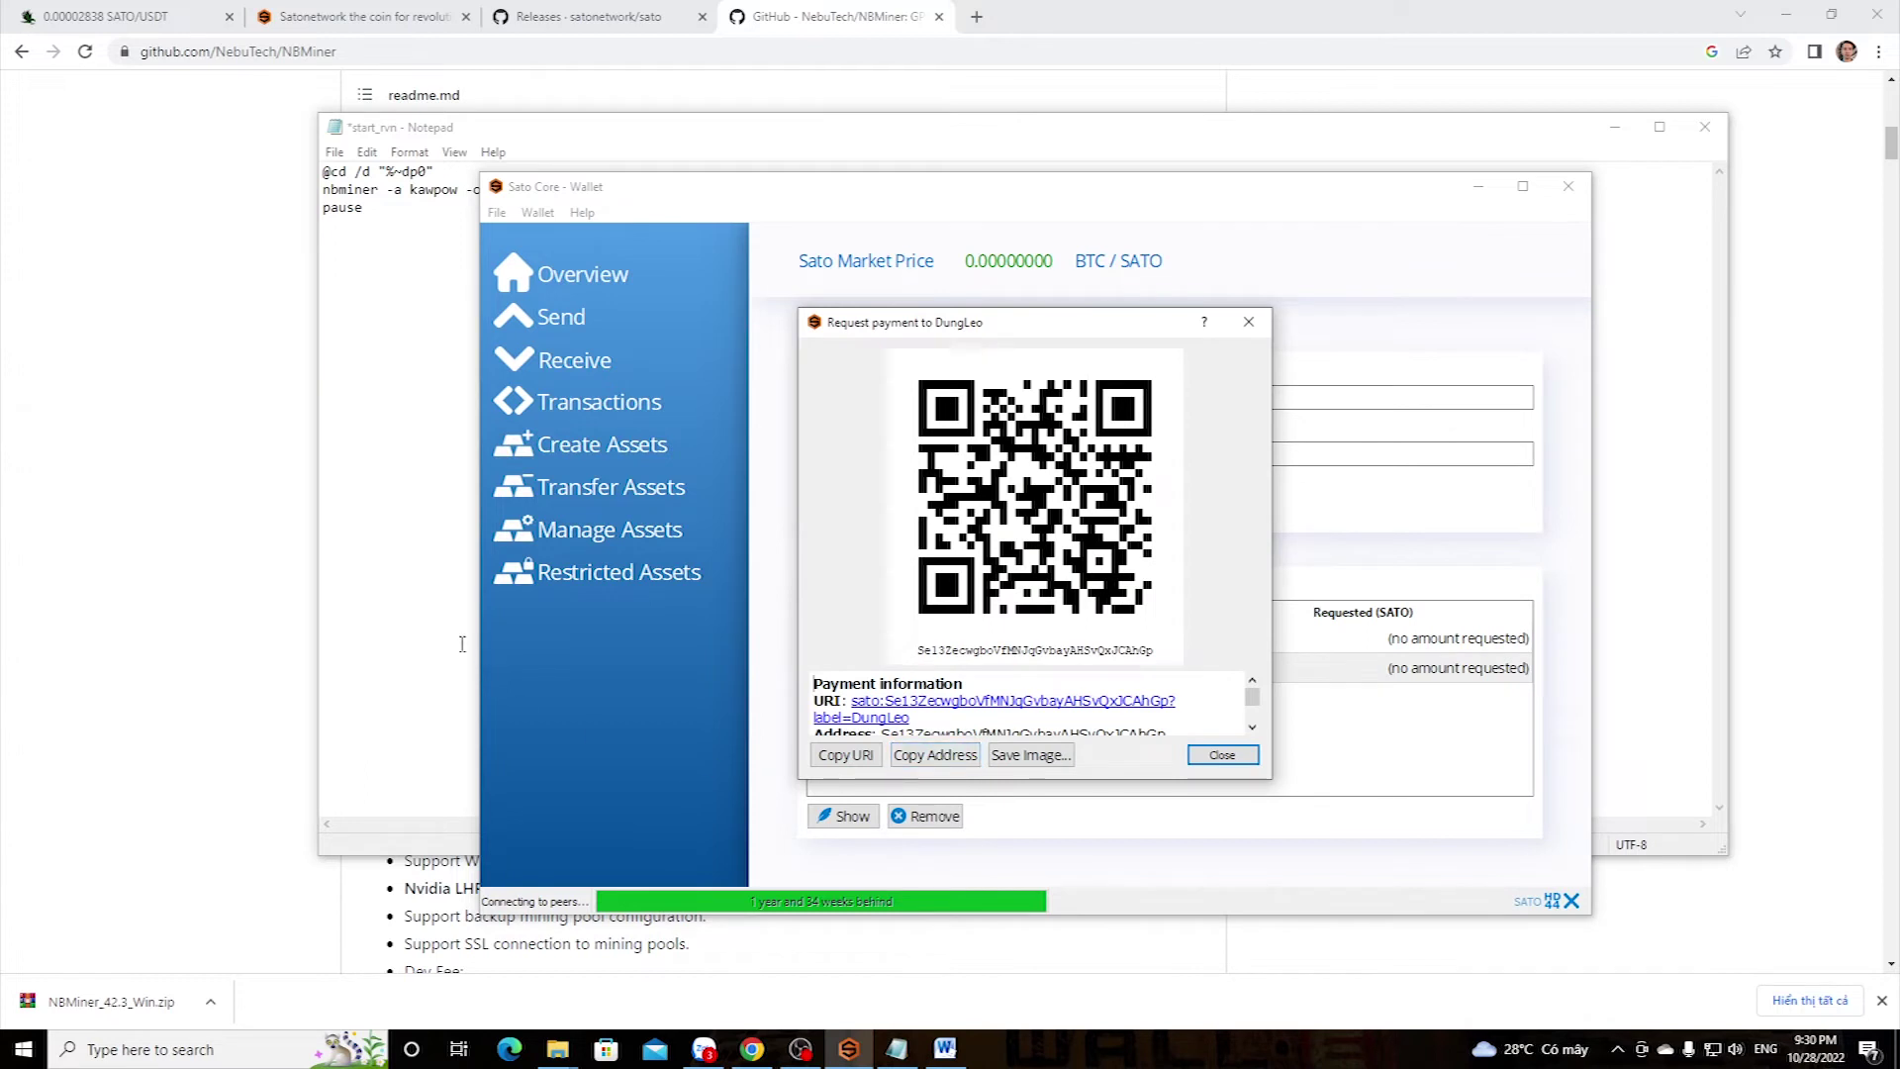
{"action": "left_click", "coordinate": [794, 115]}
{"action": "left_click_drag", "start_coordinate": [818, 188], "coordinate": [1089, 191]}
{"action": "right_click", "coordinate": [1078, 188]}
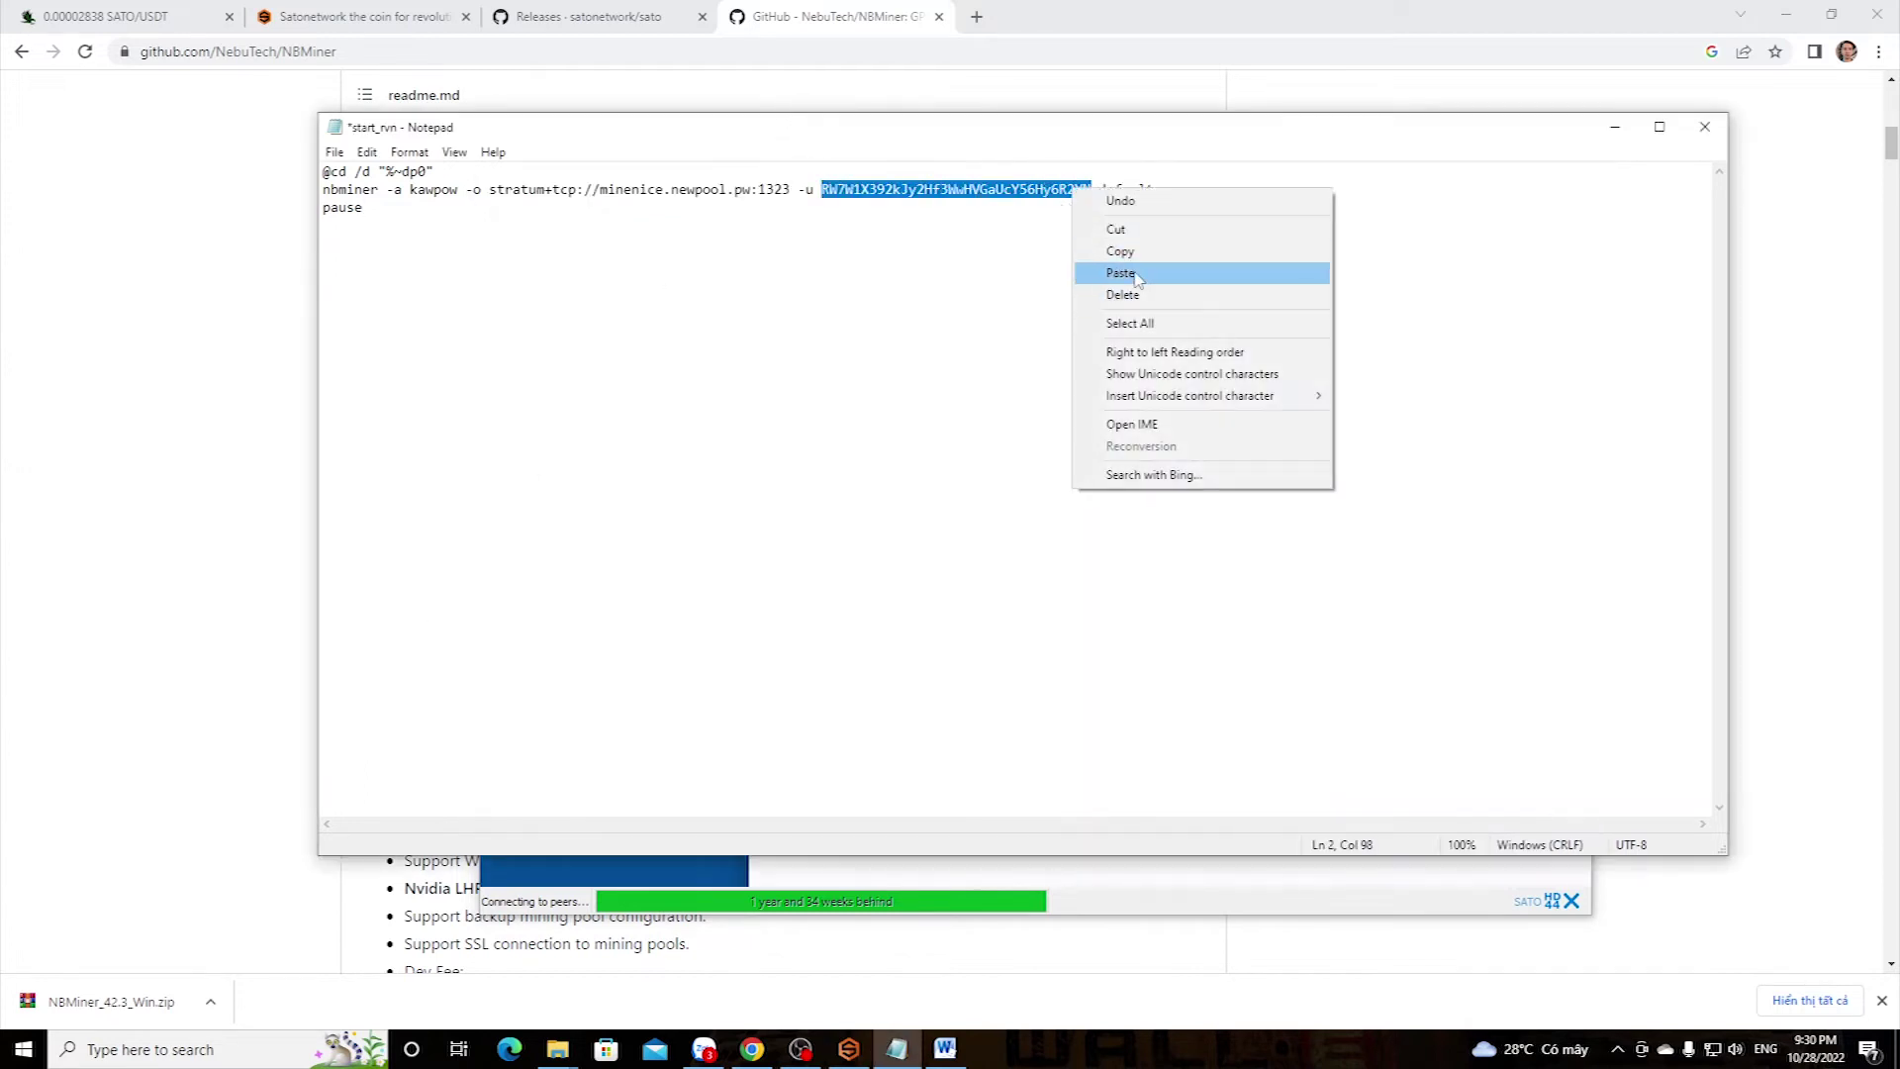
{"action": "left_click", "coordinate": [1121, 272]}
Replace the worker name default with the wallet owner's name, and save and close the start_rvn batch file
{"action": "left_click_drag", "start_coordinate": [1101, 186], "coordinate": [1165, 188]}
{"action": "type", "text": "DungLeo"}
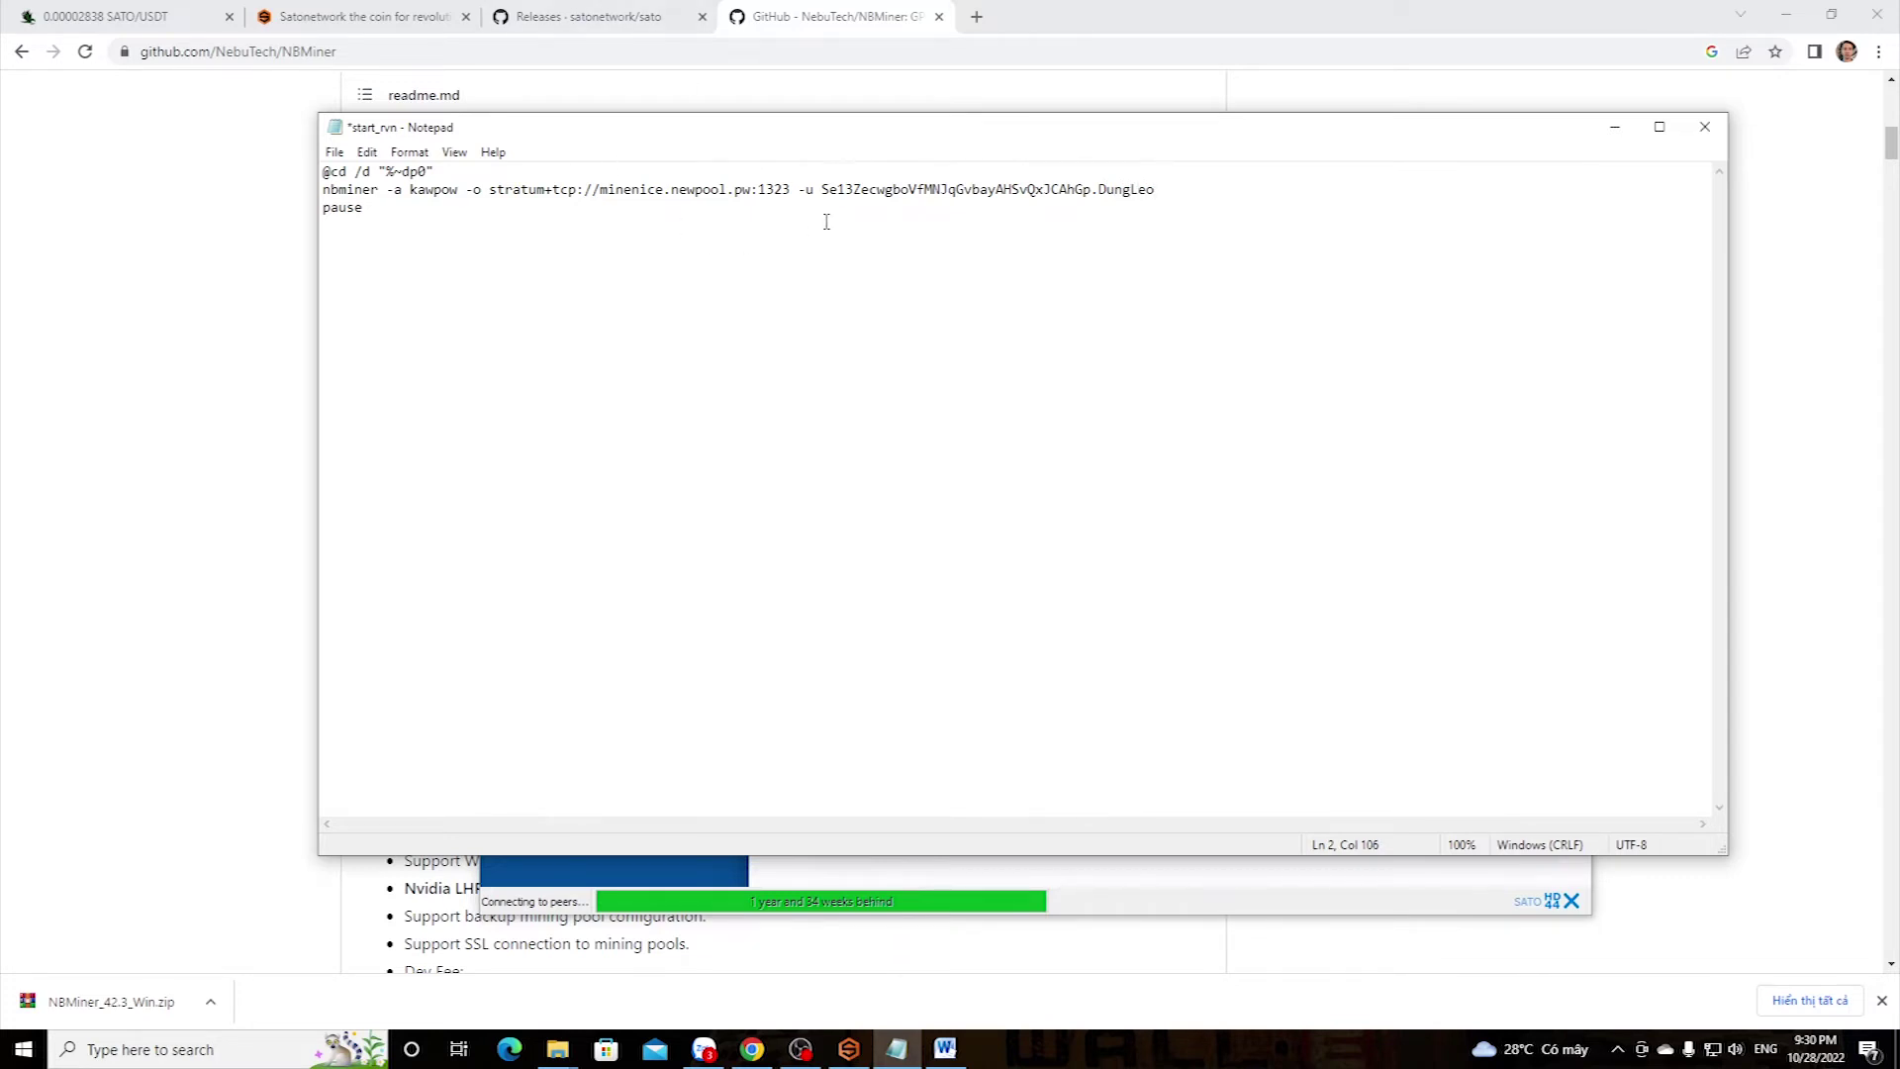
{"action": "left_click_drag", "start_coordinate": [636, 191], "coordinate": [905, 254]}
{"action": "left_click_drag", "start_coordinate": [837, 189], "coordinate": [1007, 324]}
{"action": "left_click_drag", "start_coordinate": [1104, 189], "coordinate": [1139, 189]}
{"action": "left_click", "coordinate": [334, 151]}
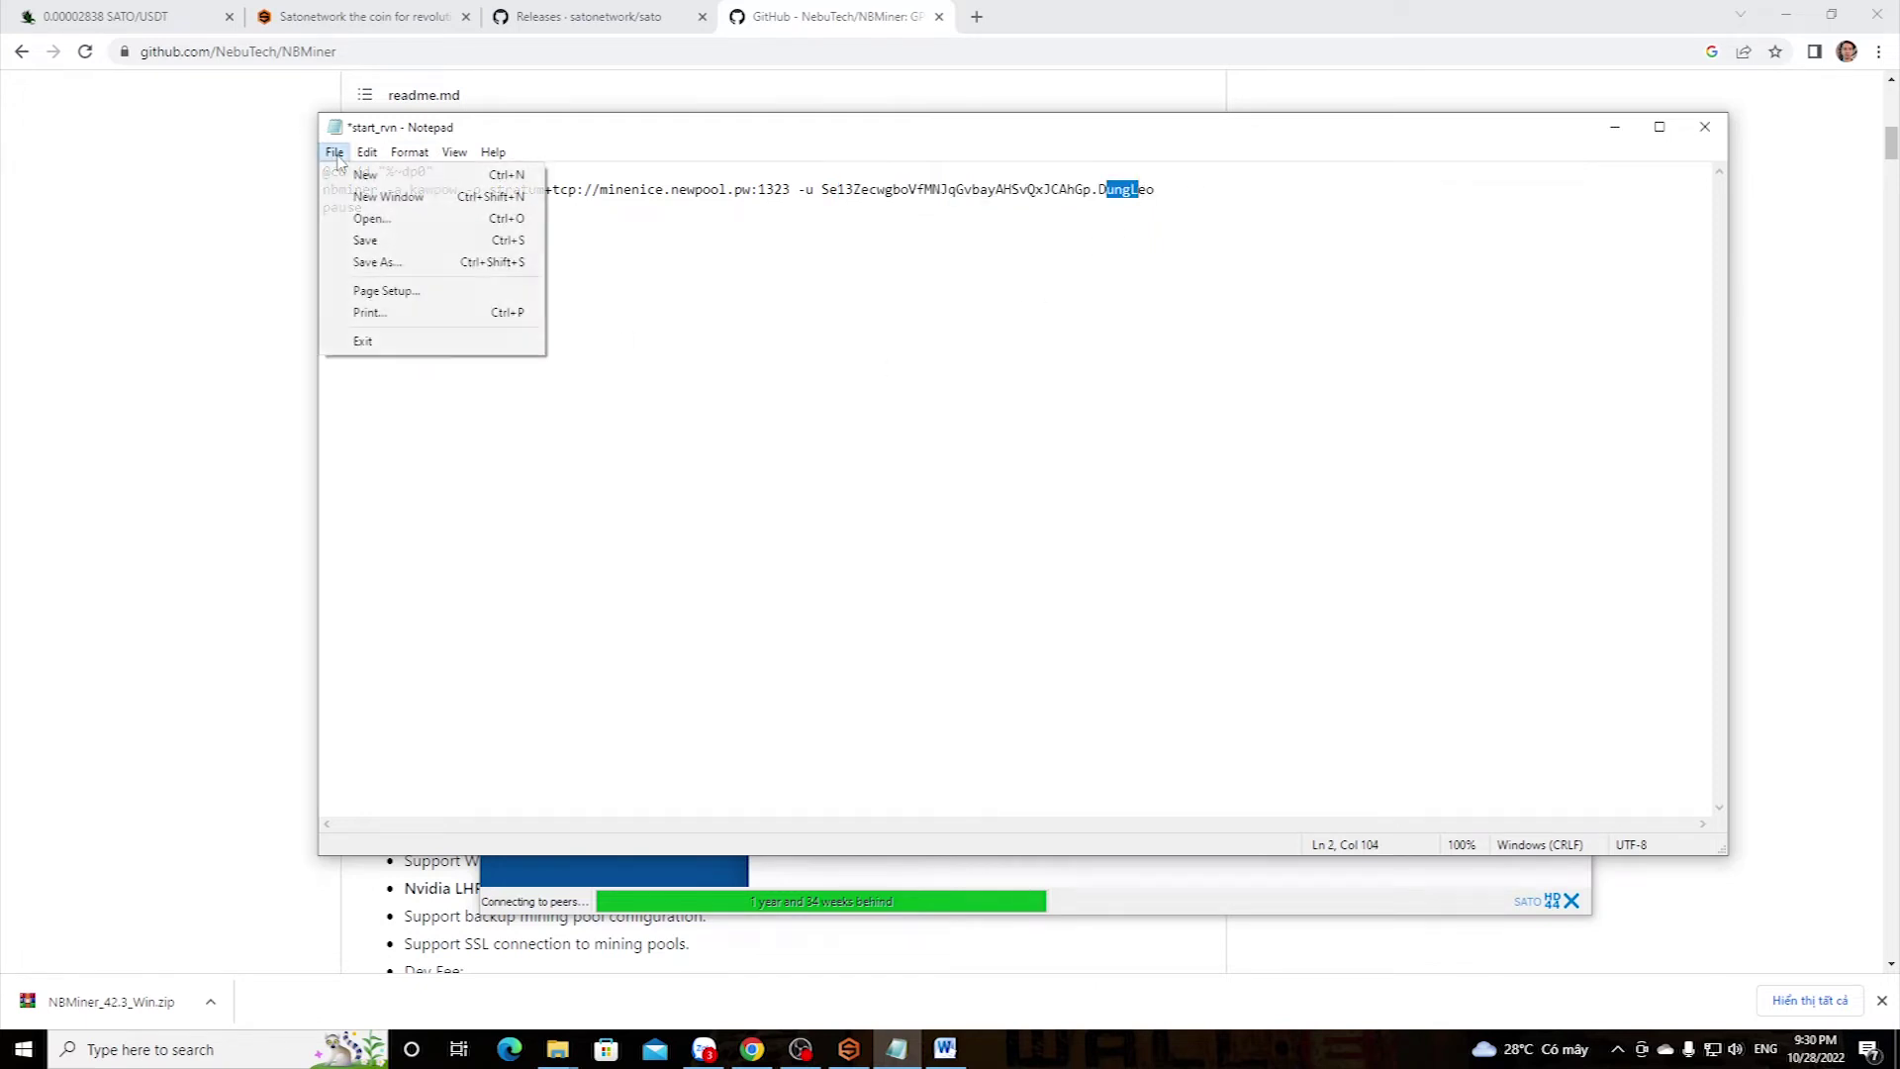
{"action": "left_click", "coordinate": [386, 245]}
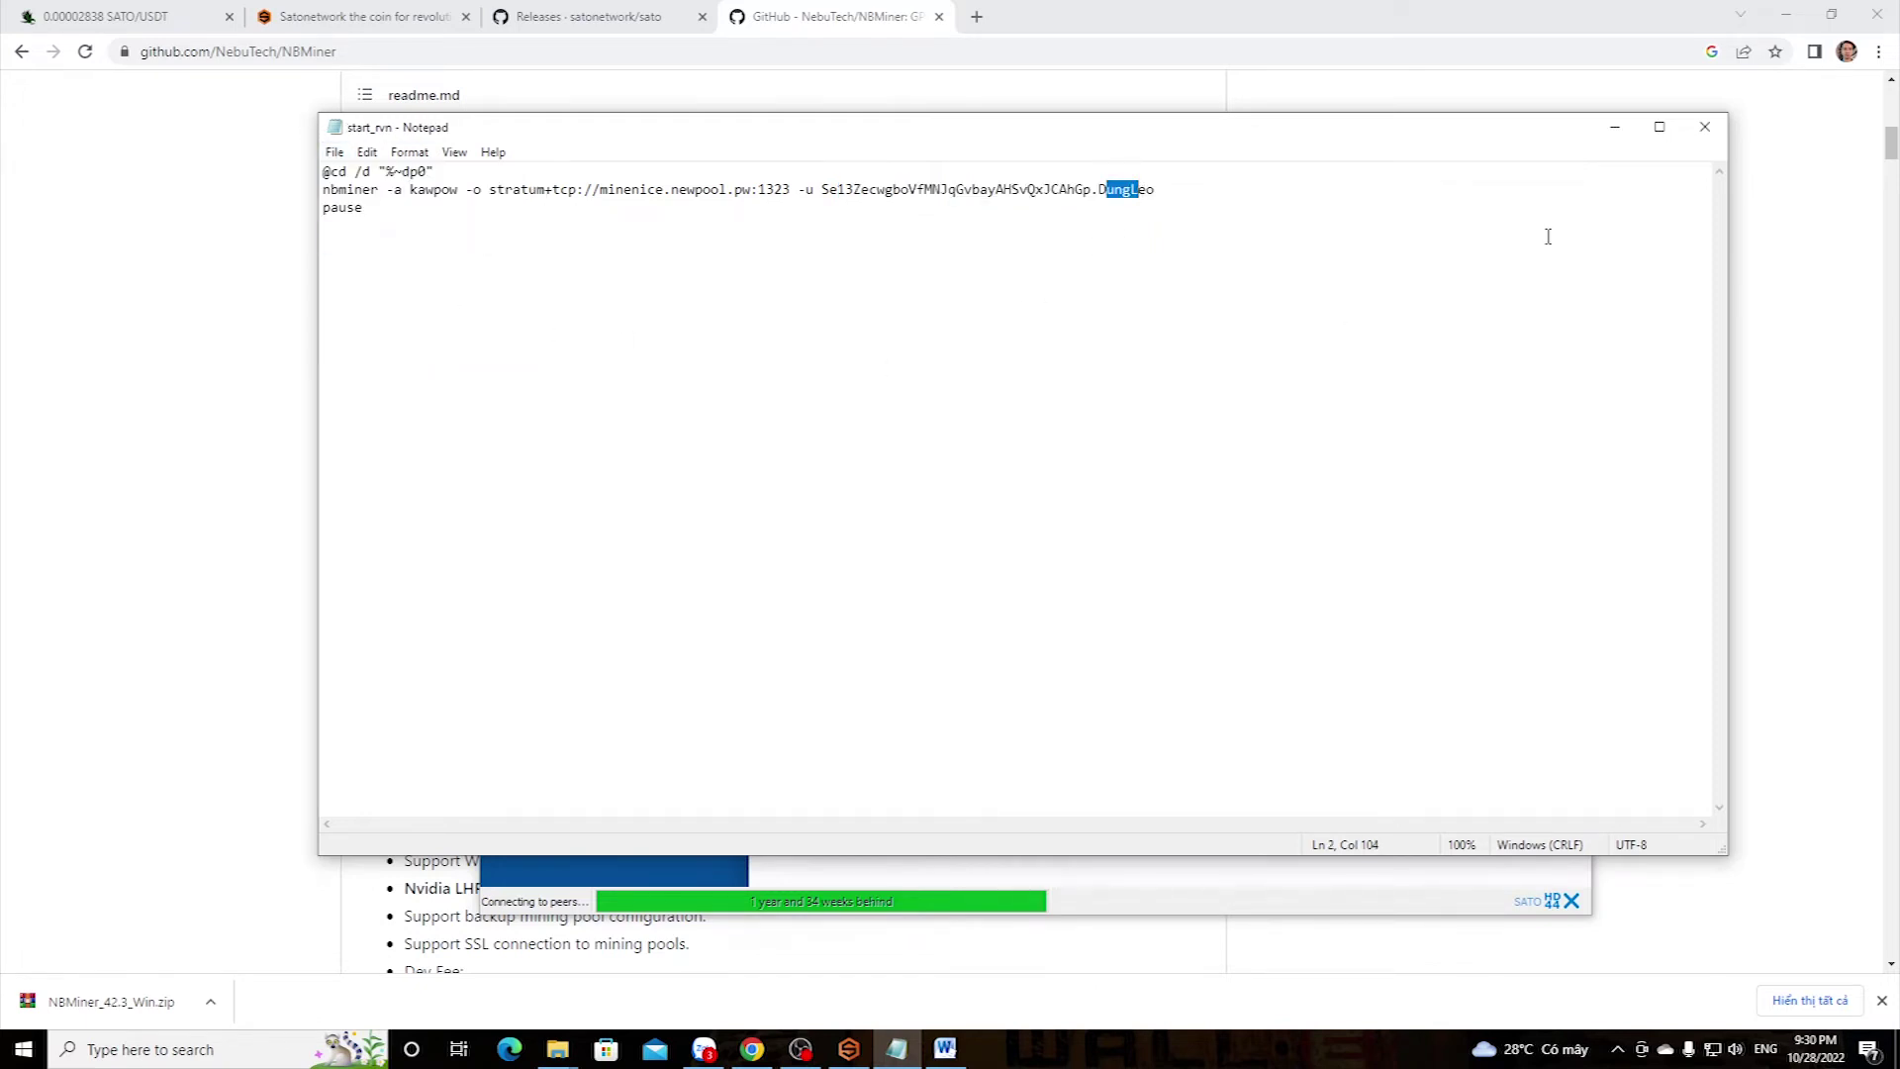
{"action": "left_click", "coordinate": [1706, 136]}
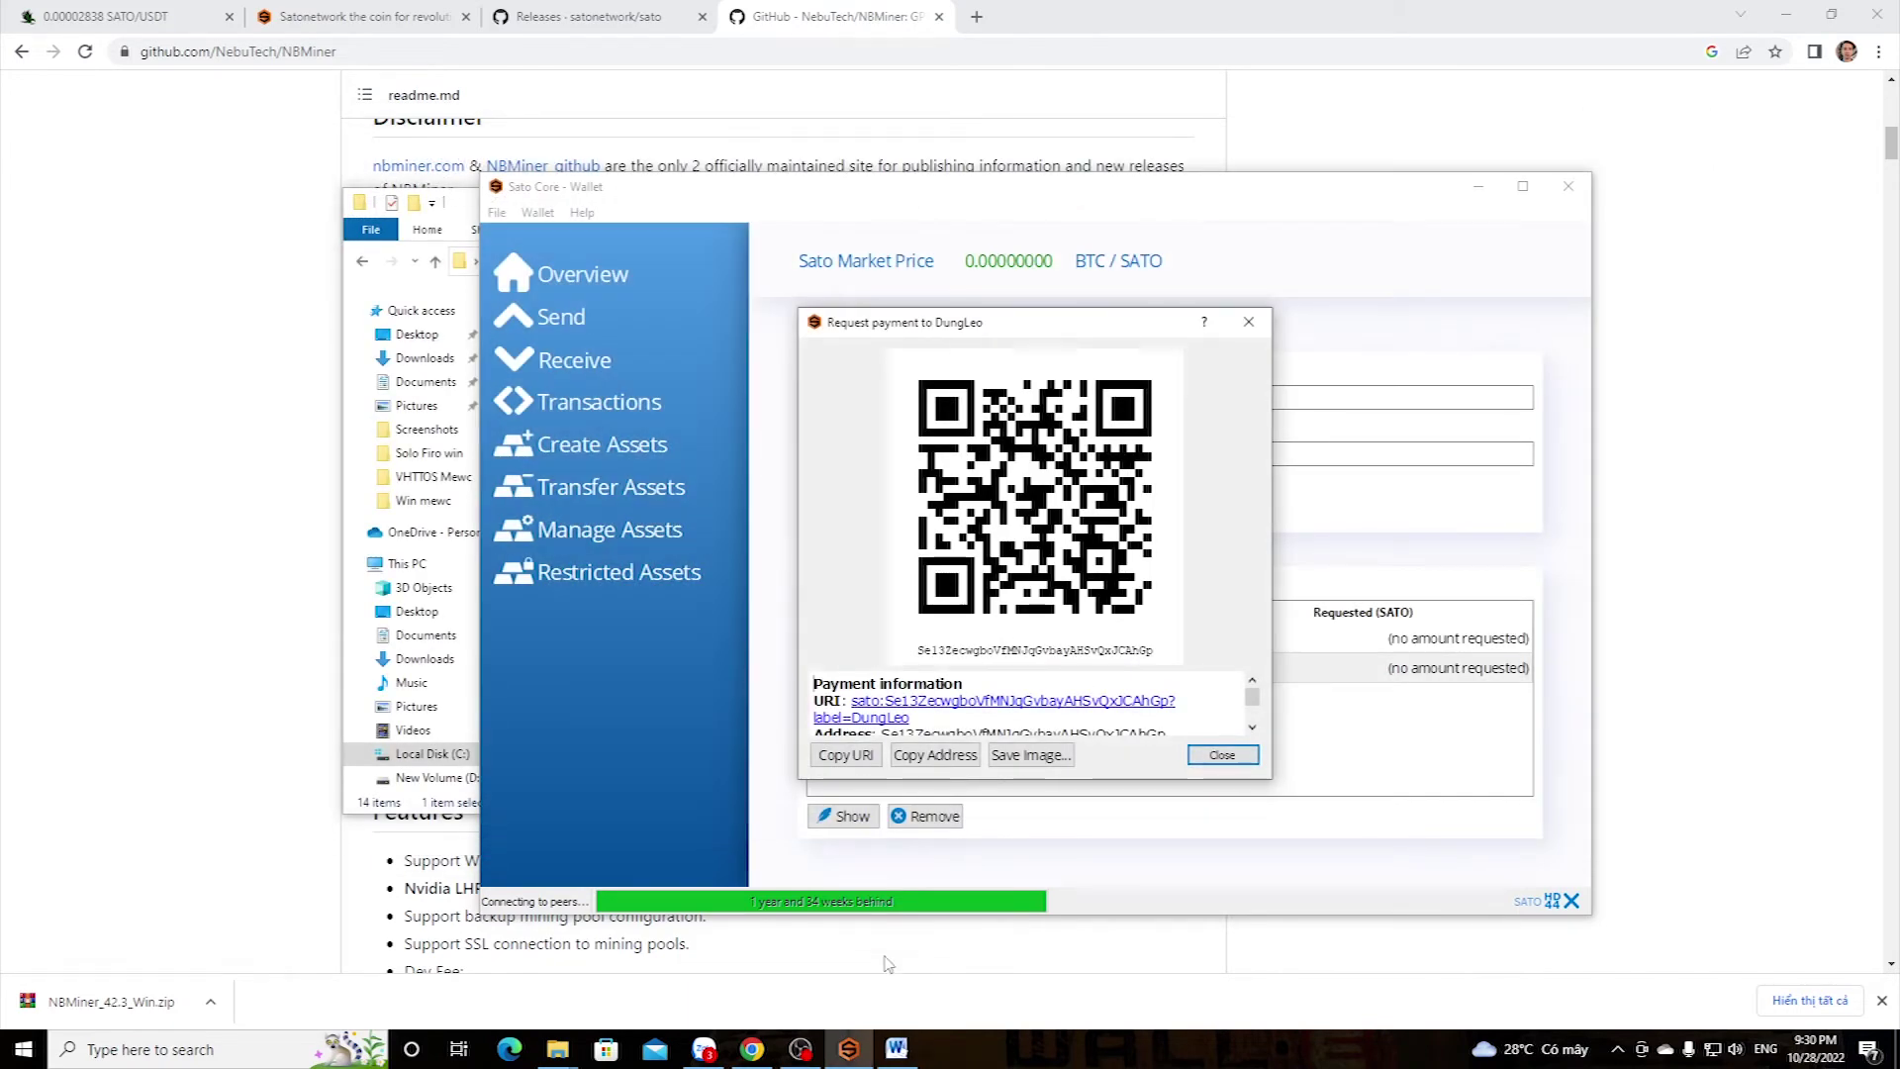
Switch back to the NBMiner_Win folder in File Explorer and rename the start_rvn batch file to start_sato
{"action": "mouse_move", "coordinate": [584, 1057]}
{"action": "left_click", "coordinate": [660, 964]}
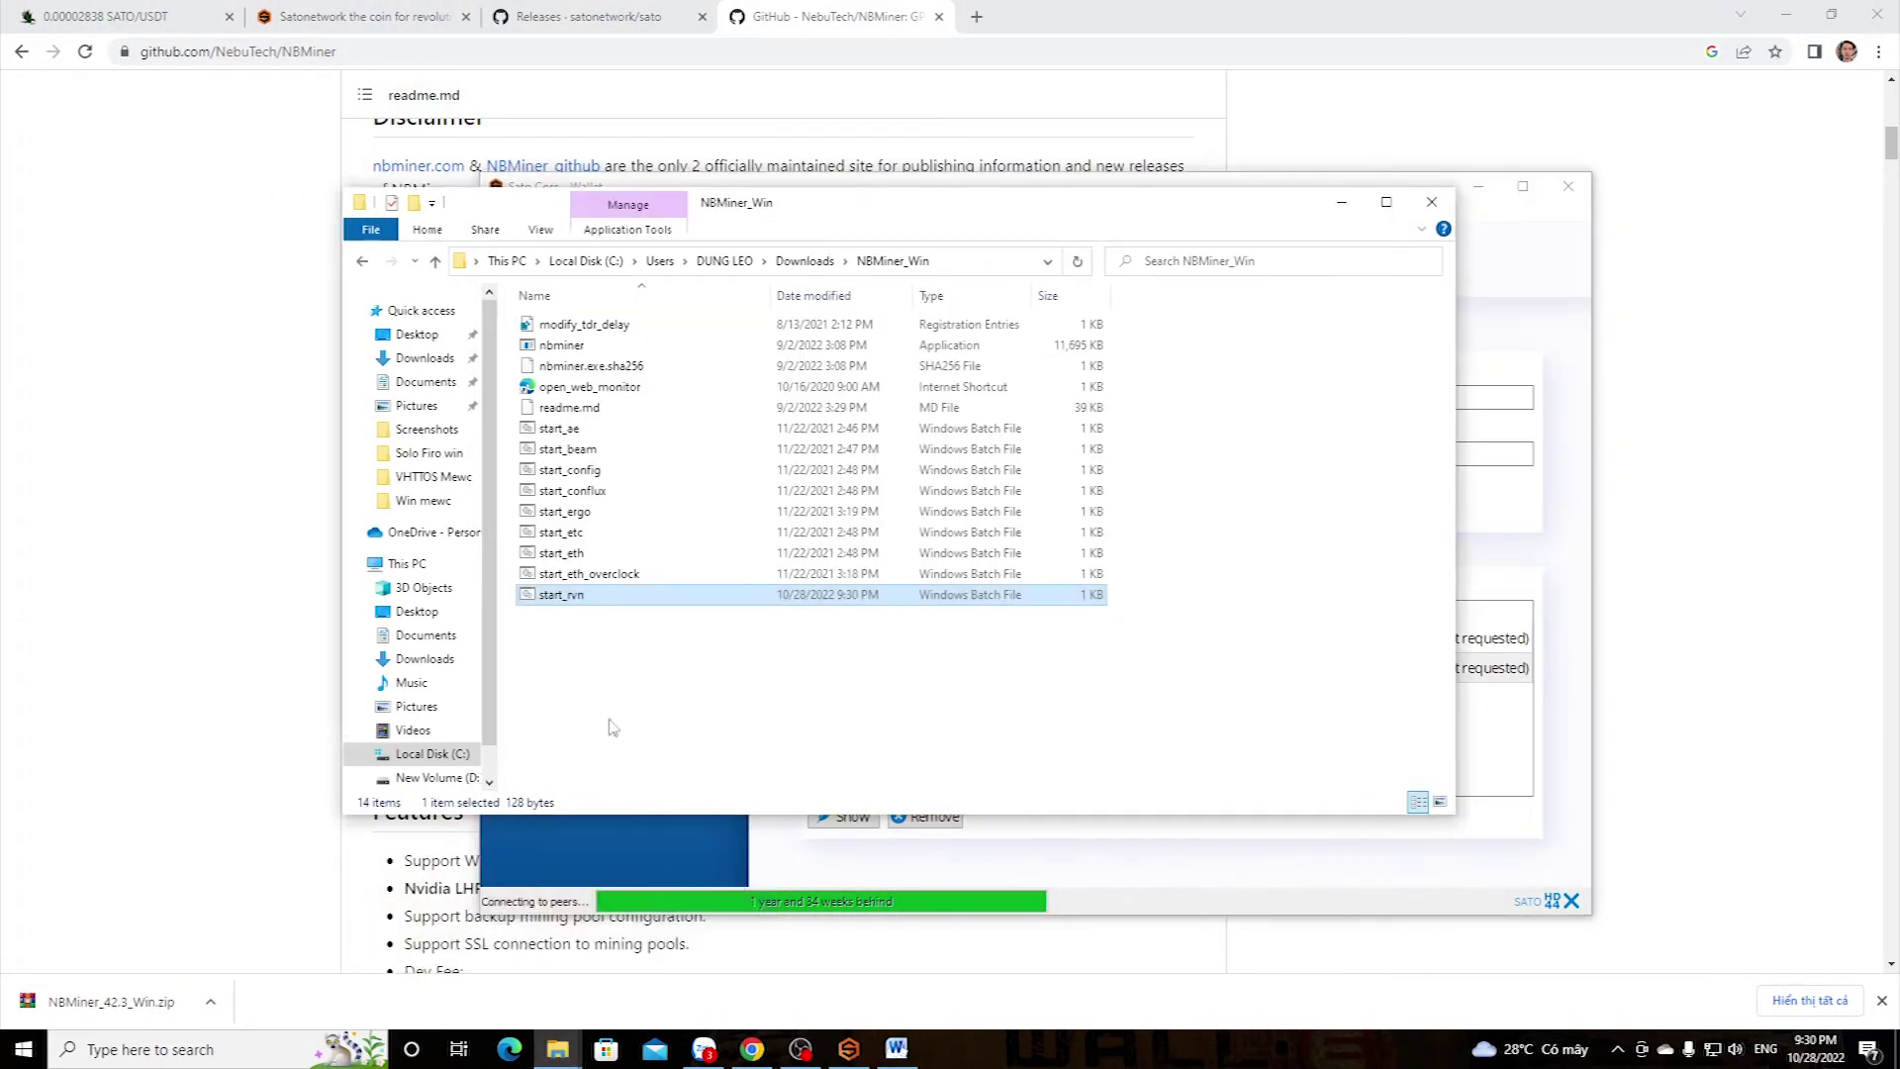
{"action": "left_click", "coordinate": [566, 598]}
{"action": "key", "text": "End"}
{"action": "key", "text": "BackSpace"}
{"action": "key", "text": "BackSpace"}
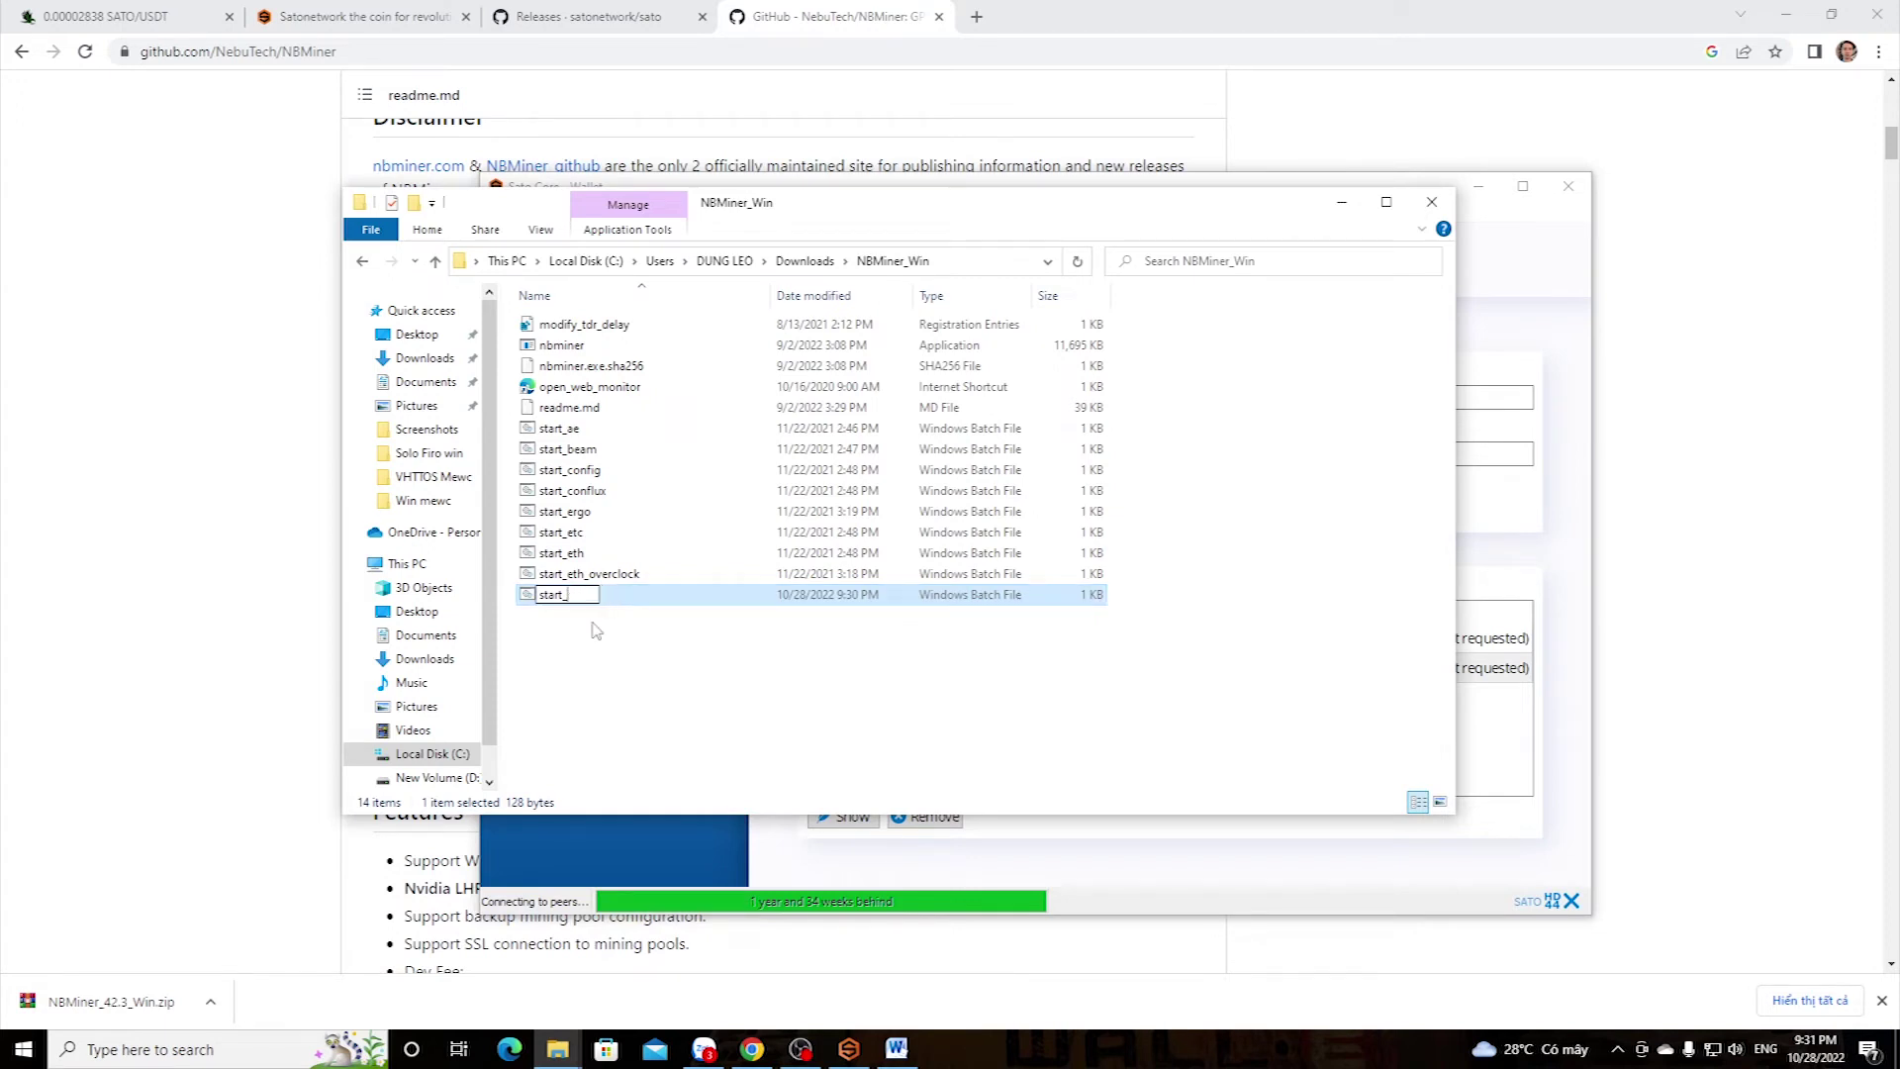
{"action": "type", "text": "sato"}
{"action": "left_click", "coordinate": [642, 715]}
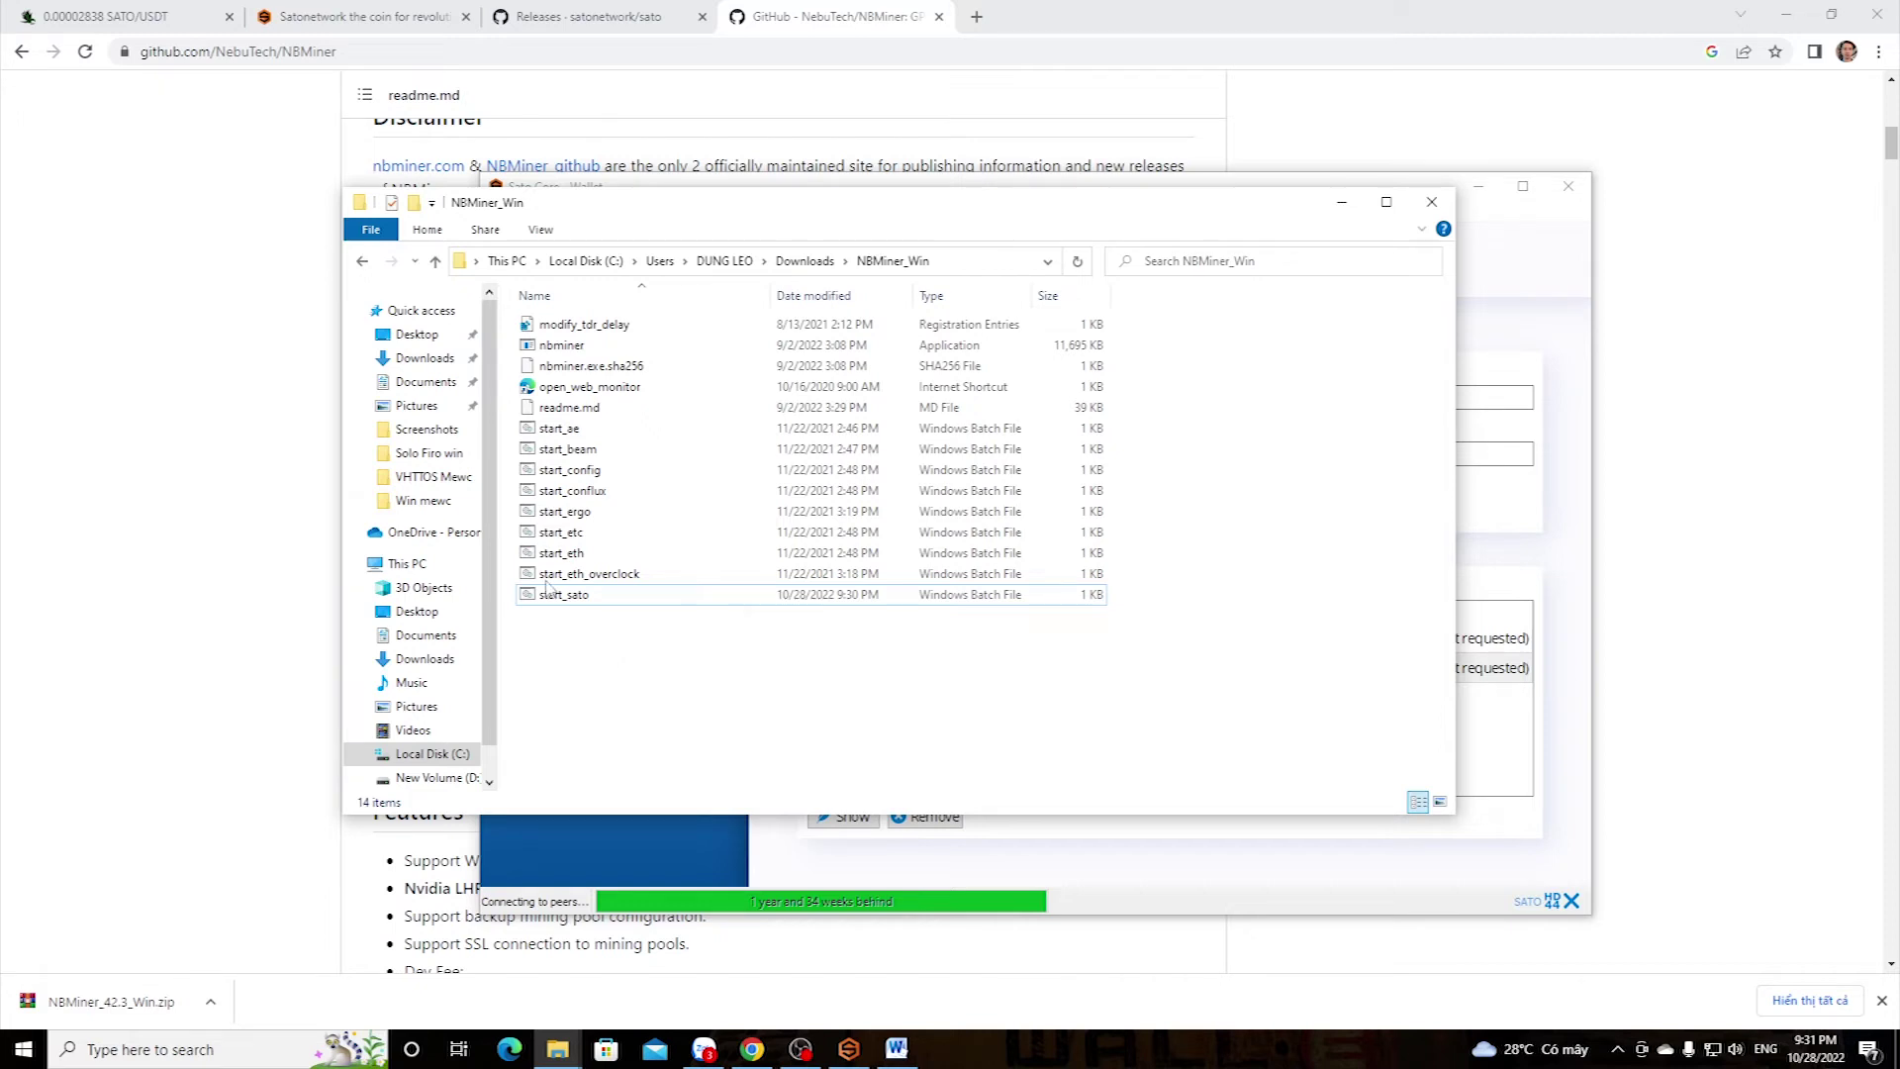
Locate the MSIAfterburnerSetup465Beta2 installer in Downloads and return to the NBMiner_Win folder
{"action": "left_click", "coordinate": [415, 358]}
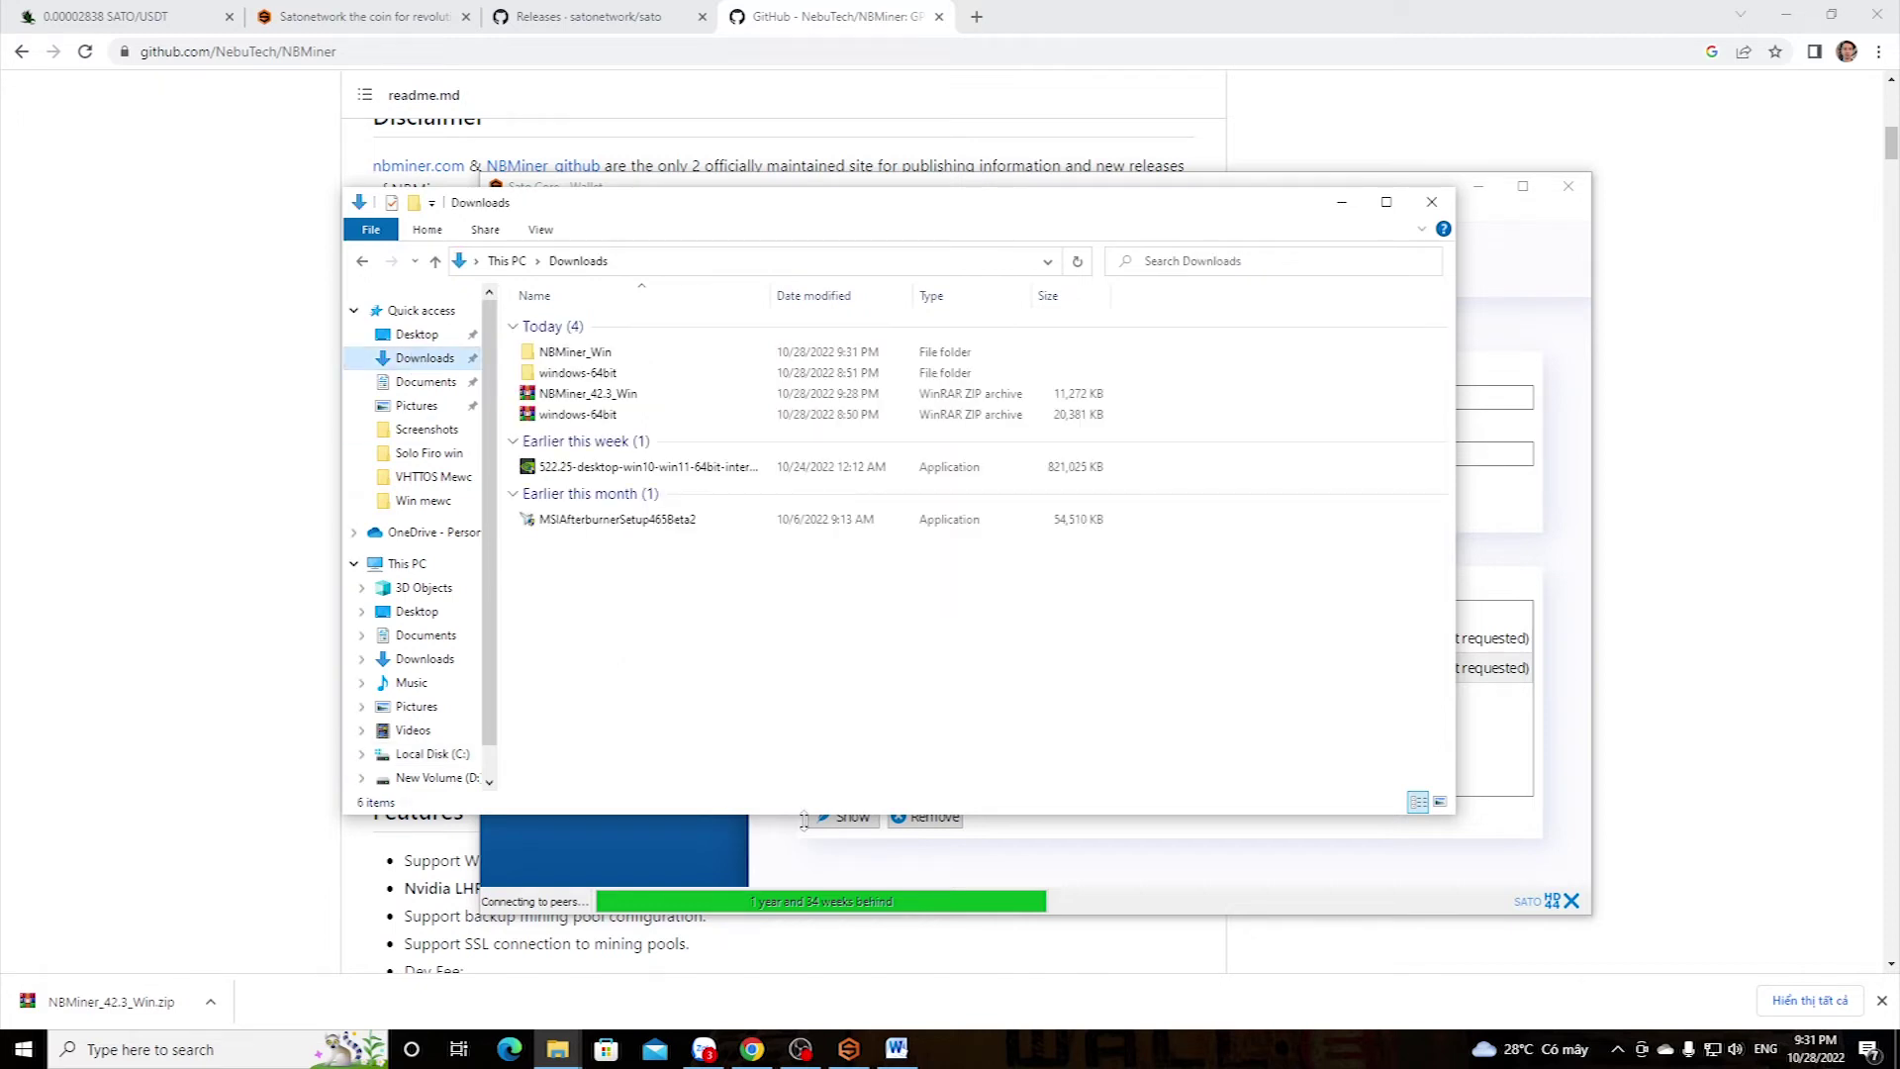
{"action": "left_click", "coordinate": [638, 519]}
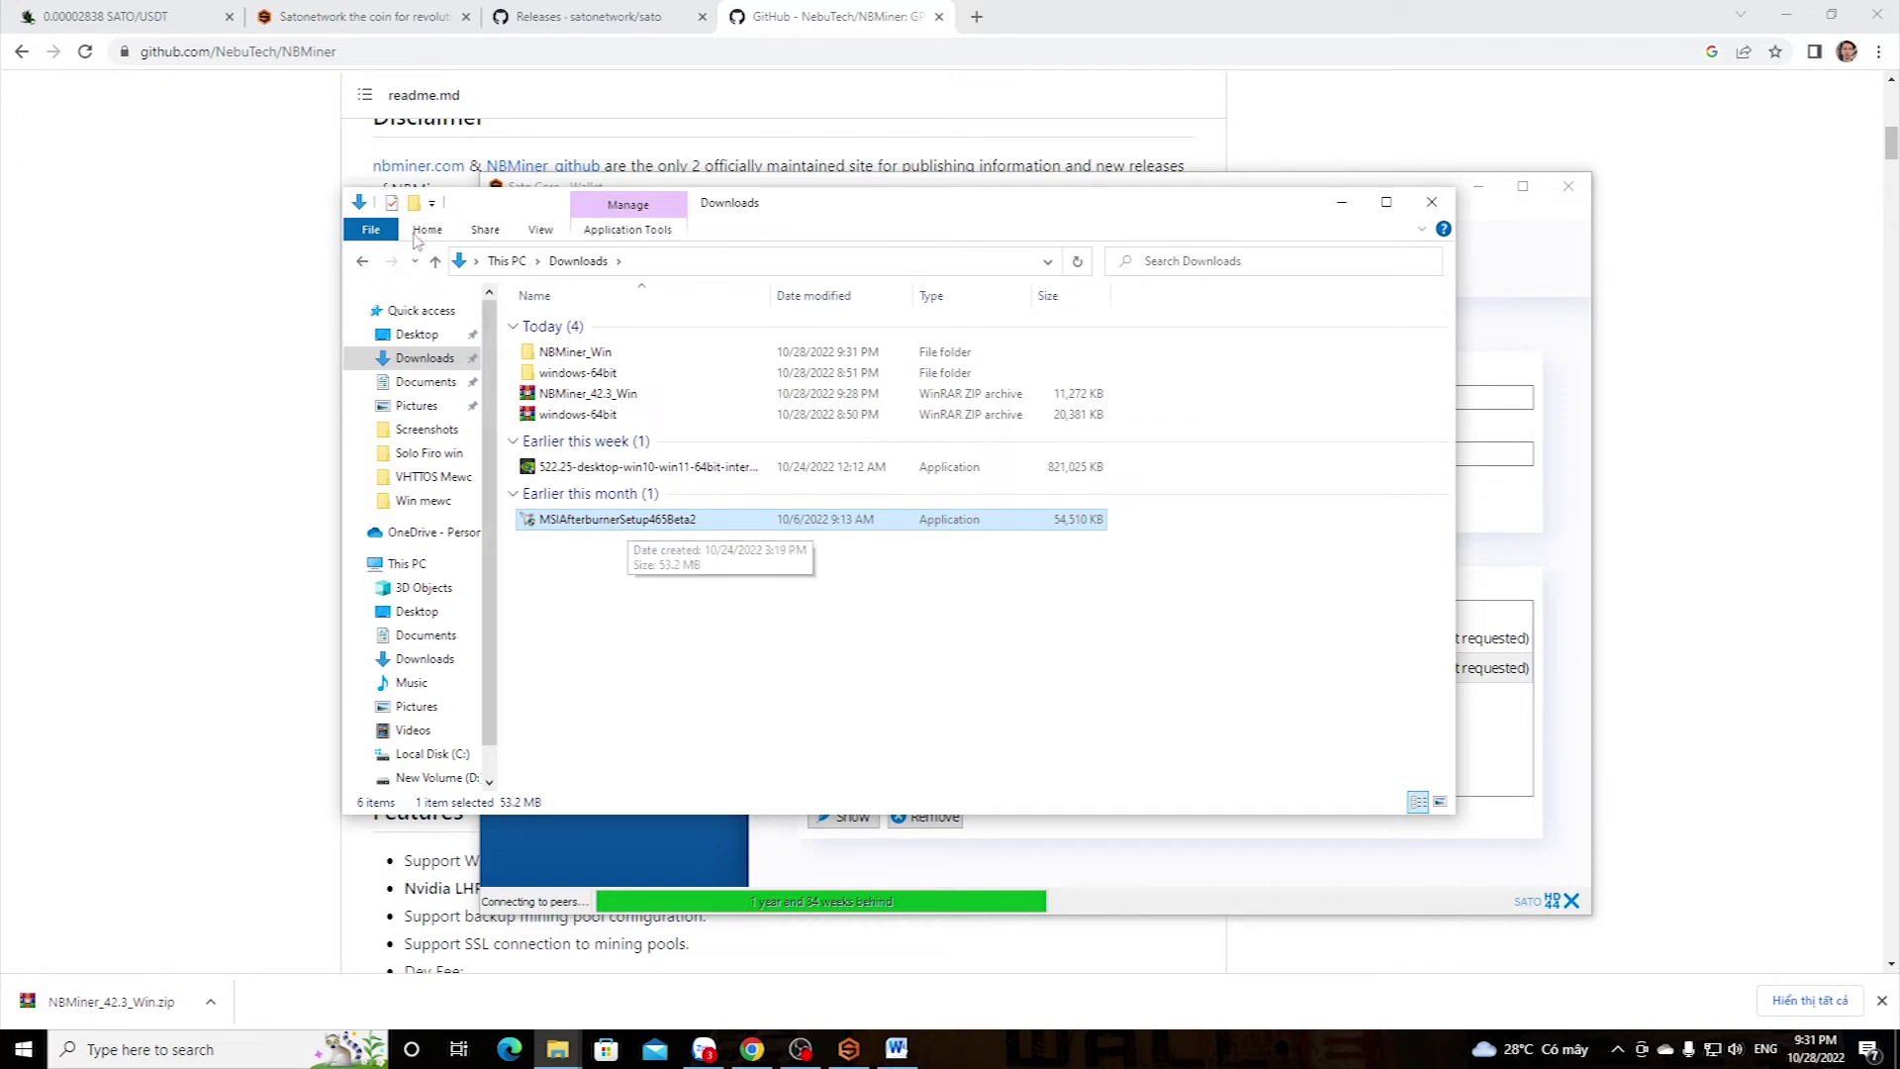
{"action": "left_click", "coordinate": [363, 263]}
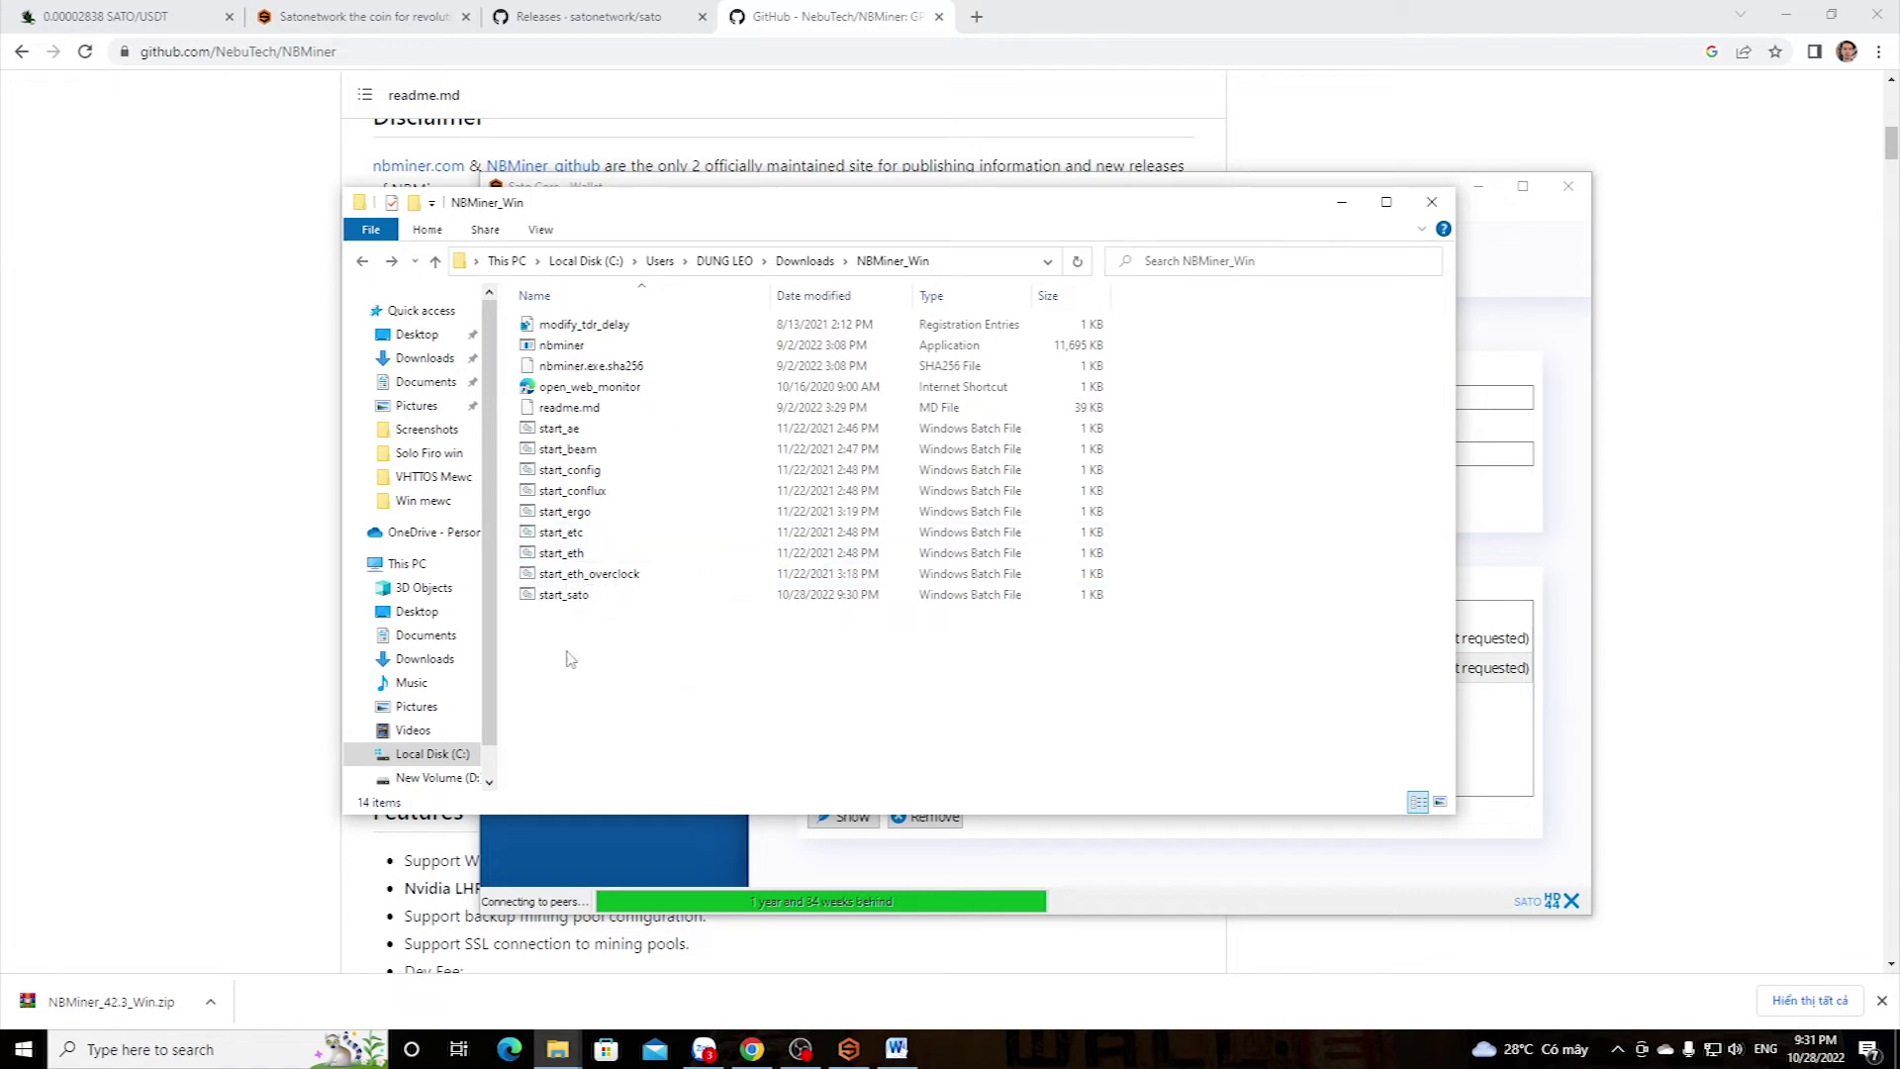
Run the start_sato batch file to start mining and minimise the Chrome window behind it
{"action": "left_click", "coordinate": [596, 598]}
{"action": "double_click", "coordinate": [595, 598]}
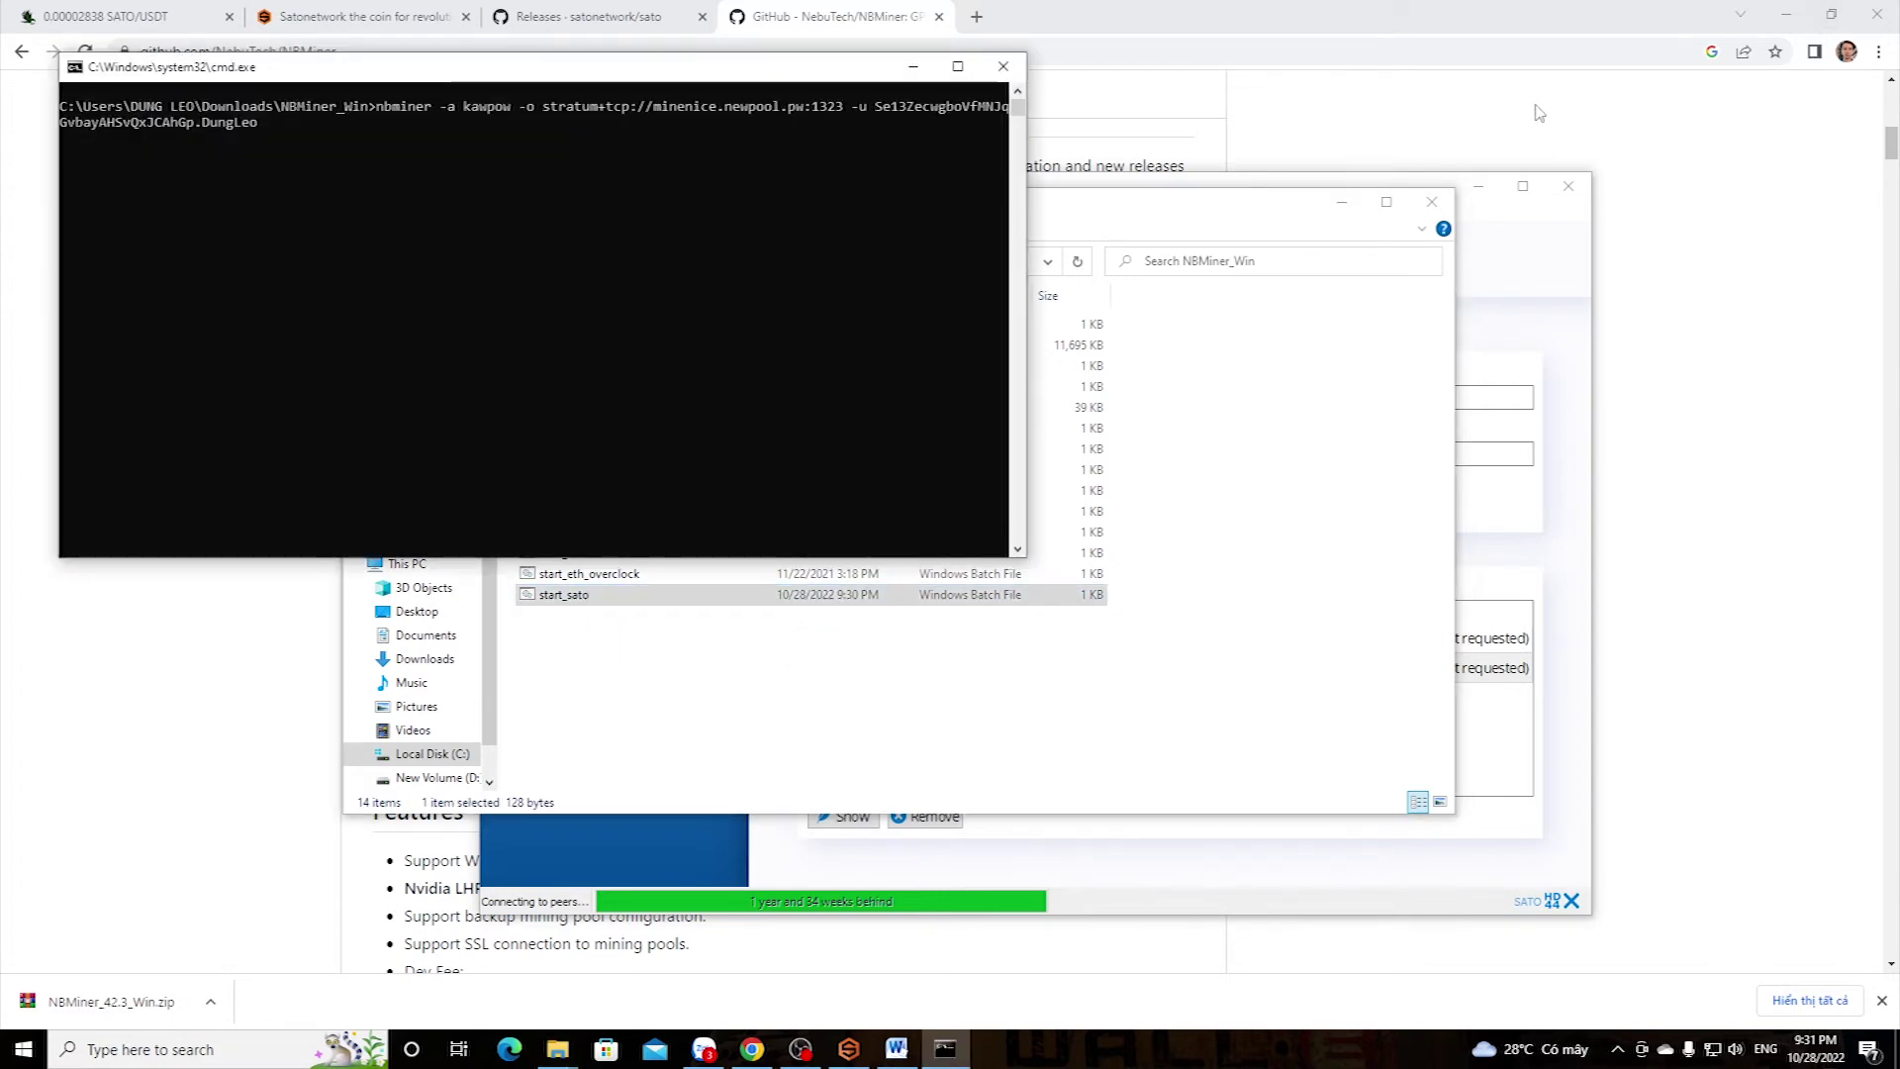
{"action": "left_click", "coordinate": [1785, 14]}
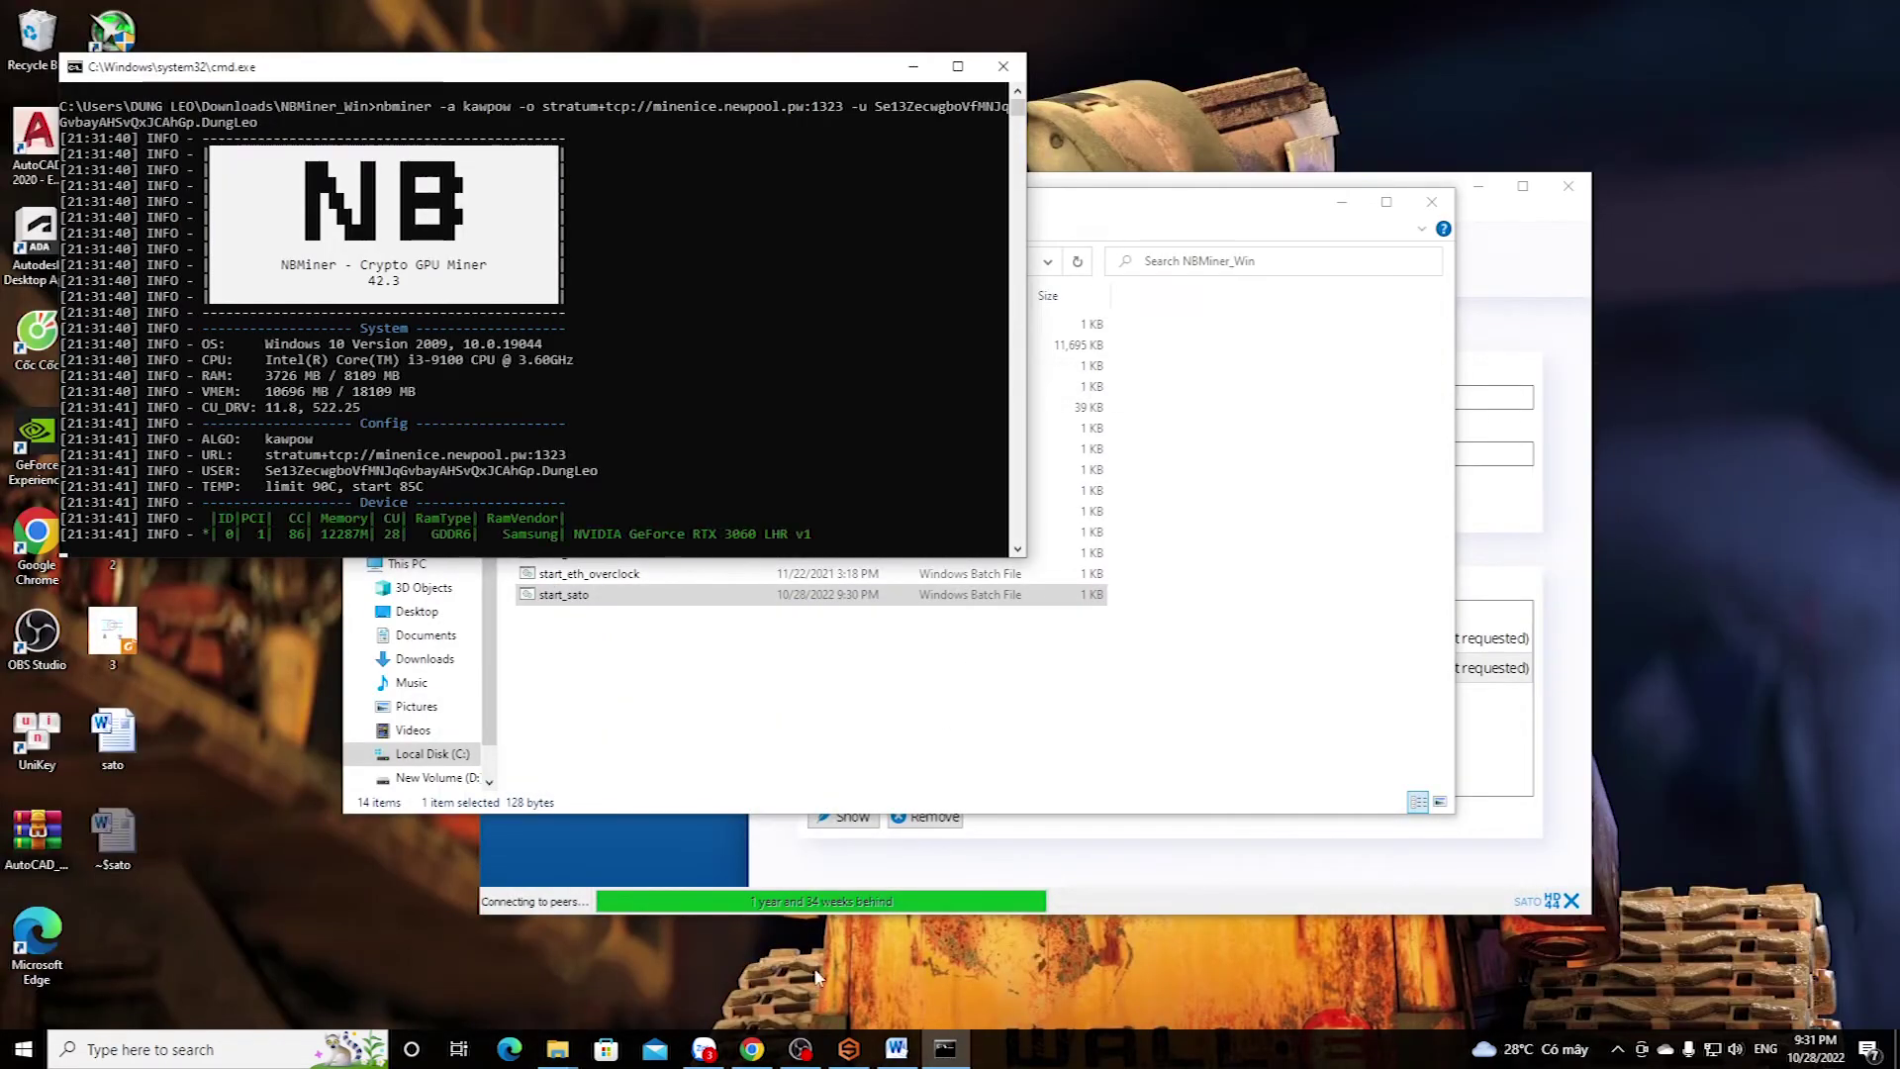
Minimise the File Explorer and Sato Core wallet windows and move the miner console clear of the desktop icons
{"action": "left_click", "coordinate": [1341, 202]}
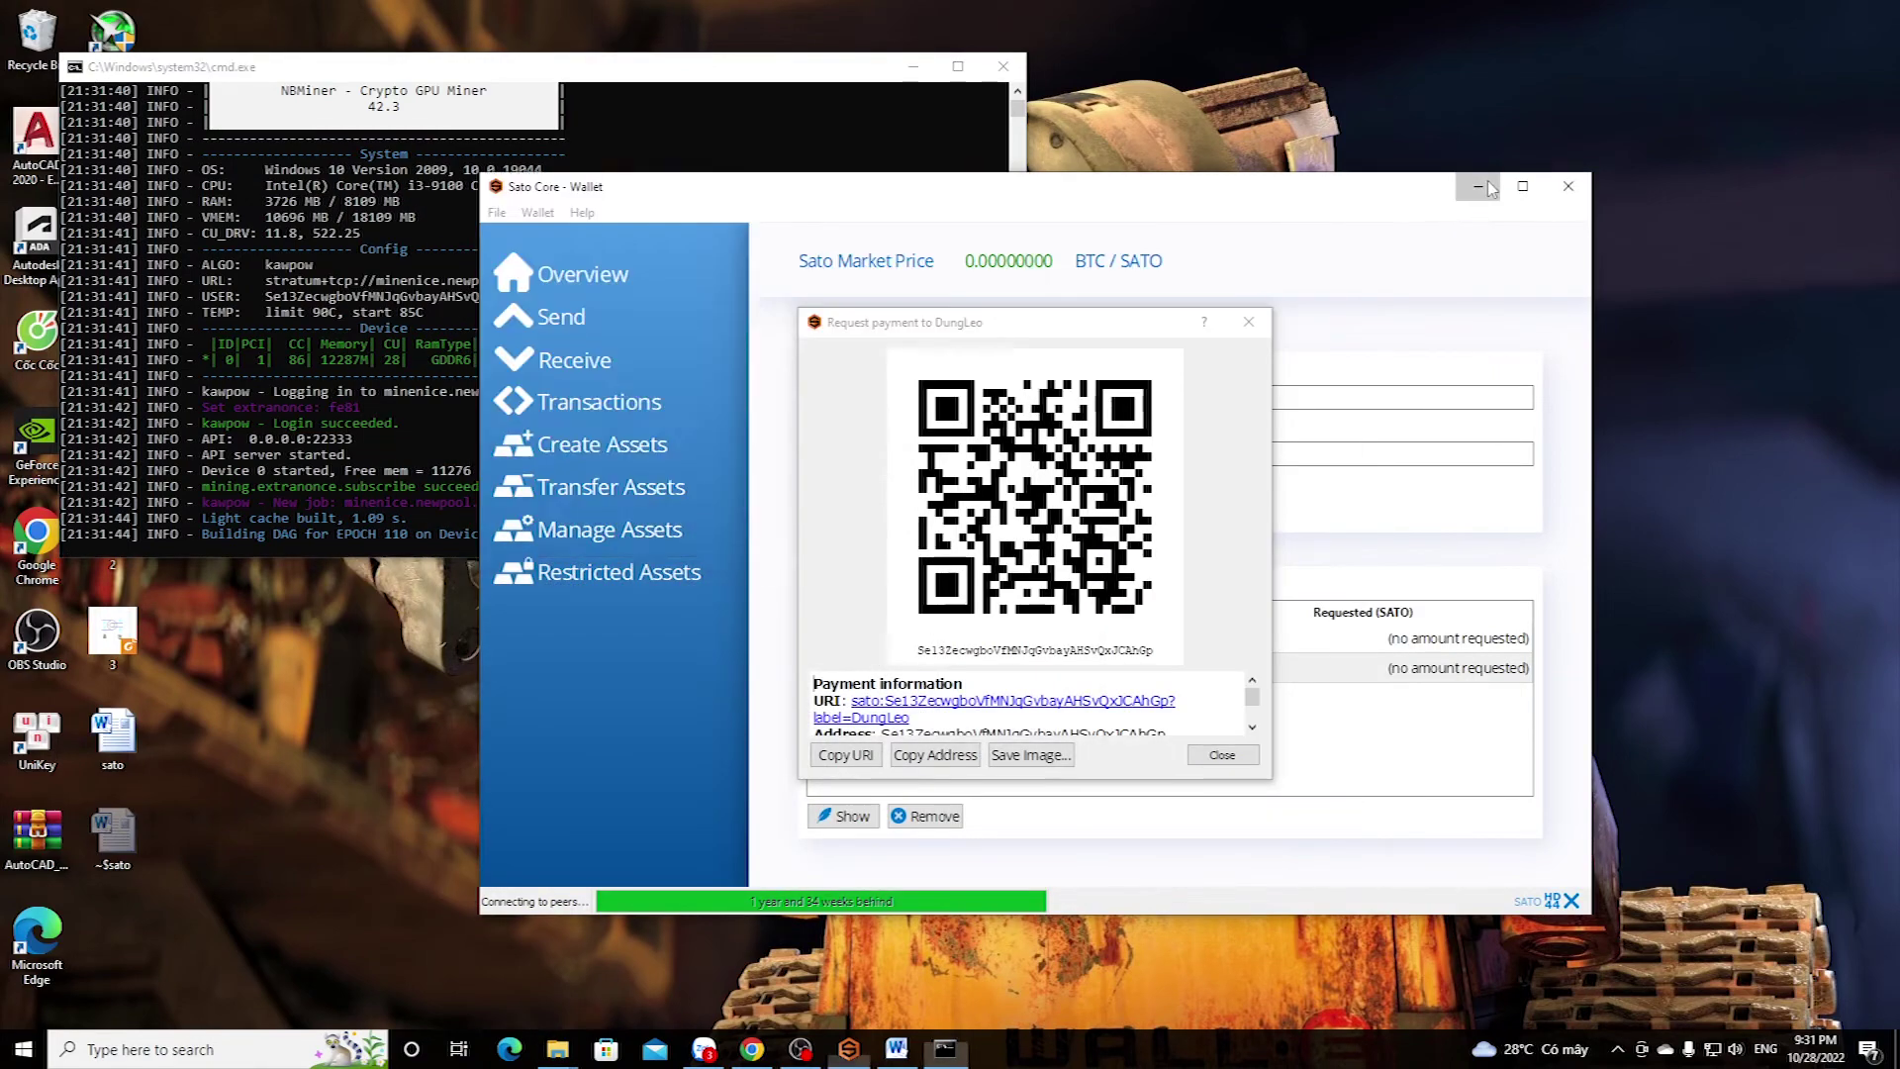
{"action": "left_click", "coordinate": [1477, 186]}
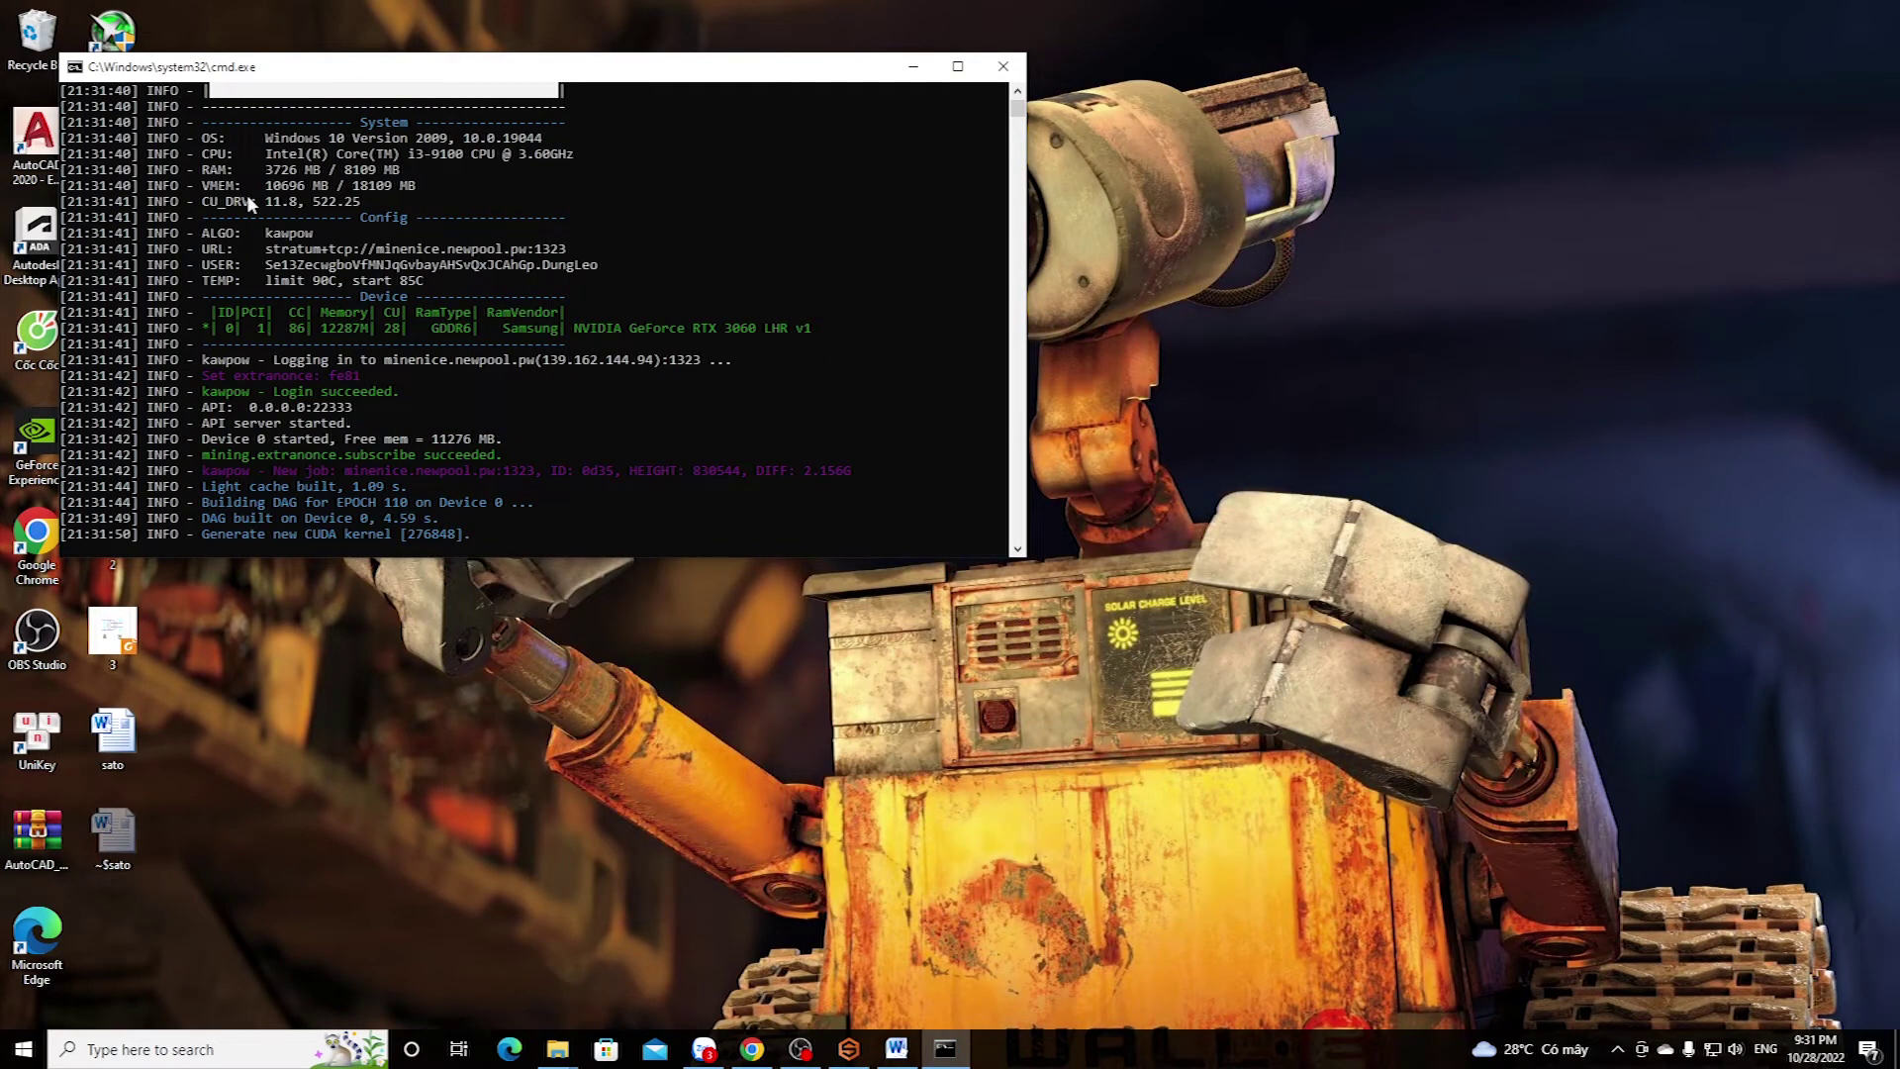
{"action": "left_click_drag", "start_coordinate": [382, 75], "coordinate": [547, 81]}
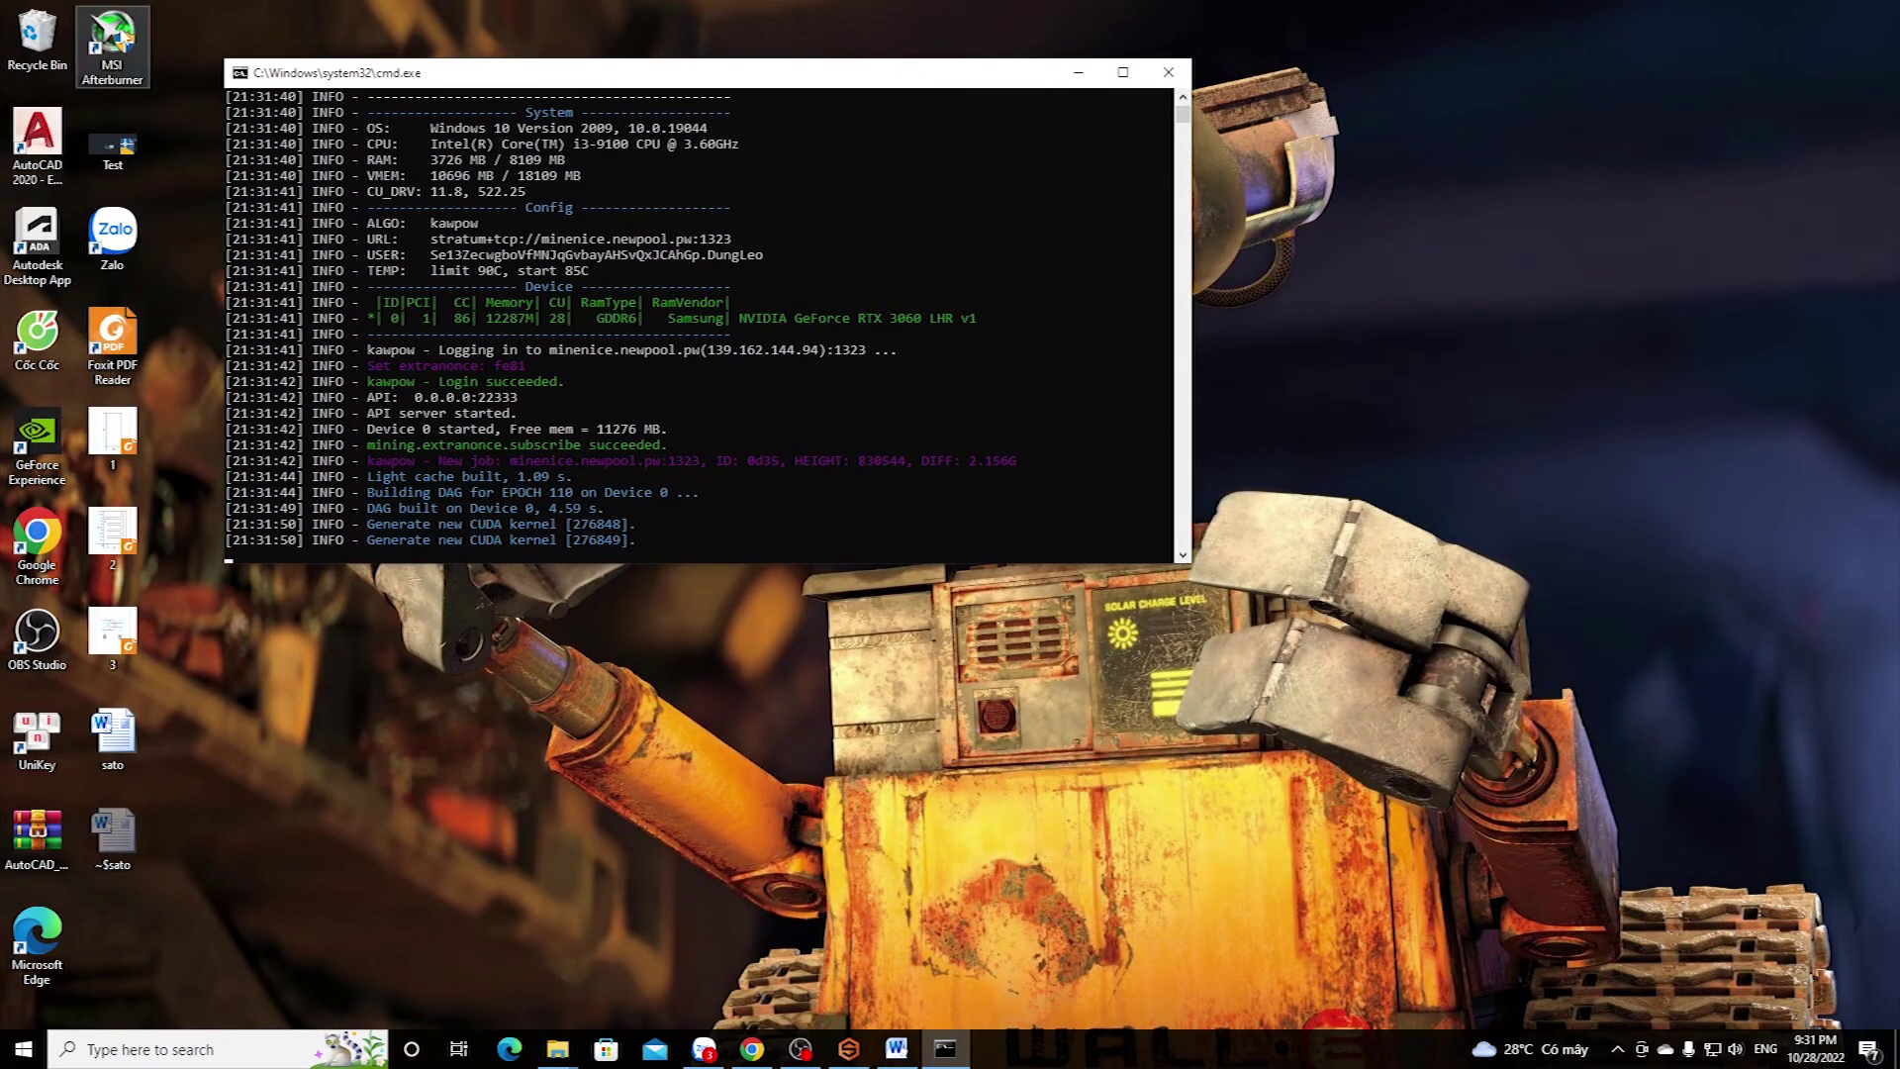
Launch MSI Afterburner from the desktop and arrange its window beside the miner console
{"action": "double_click", "coordinate": [113, 40]}
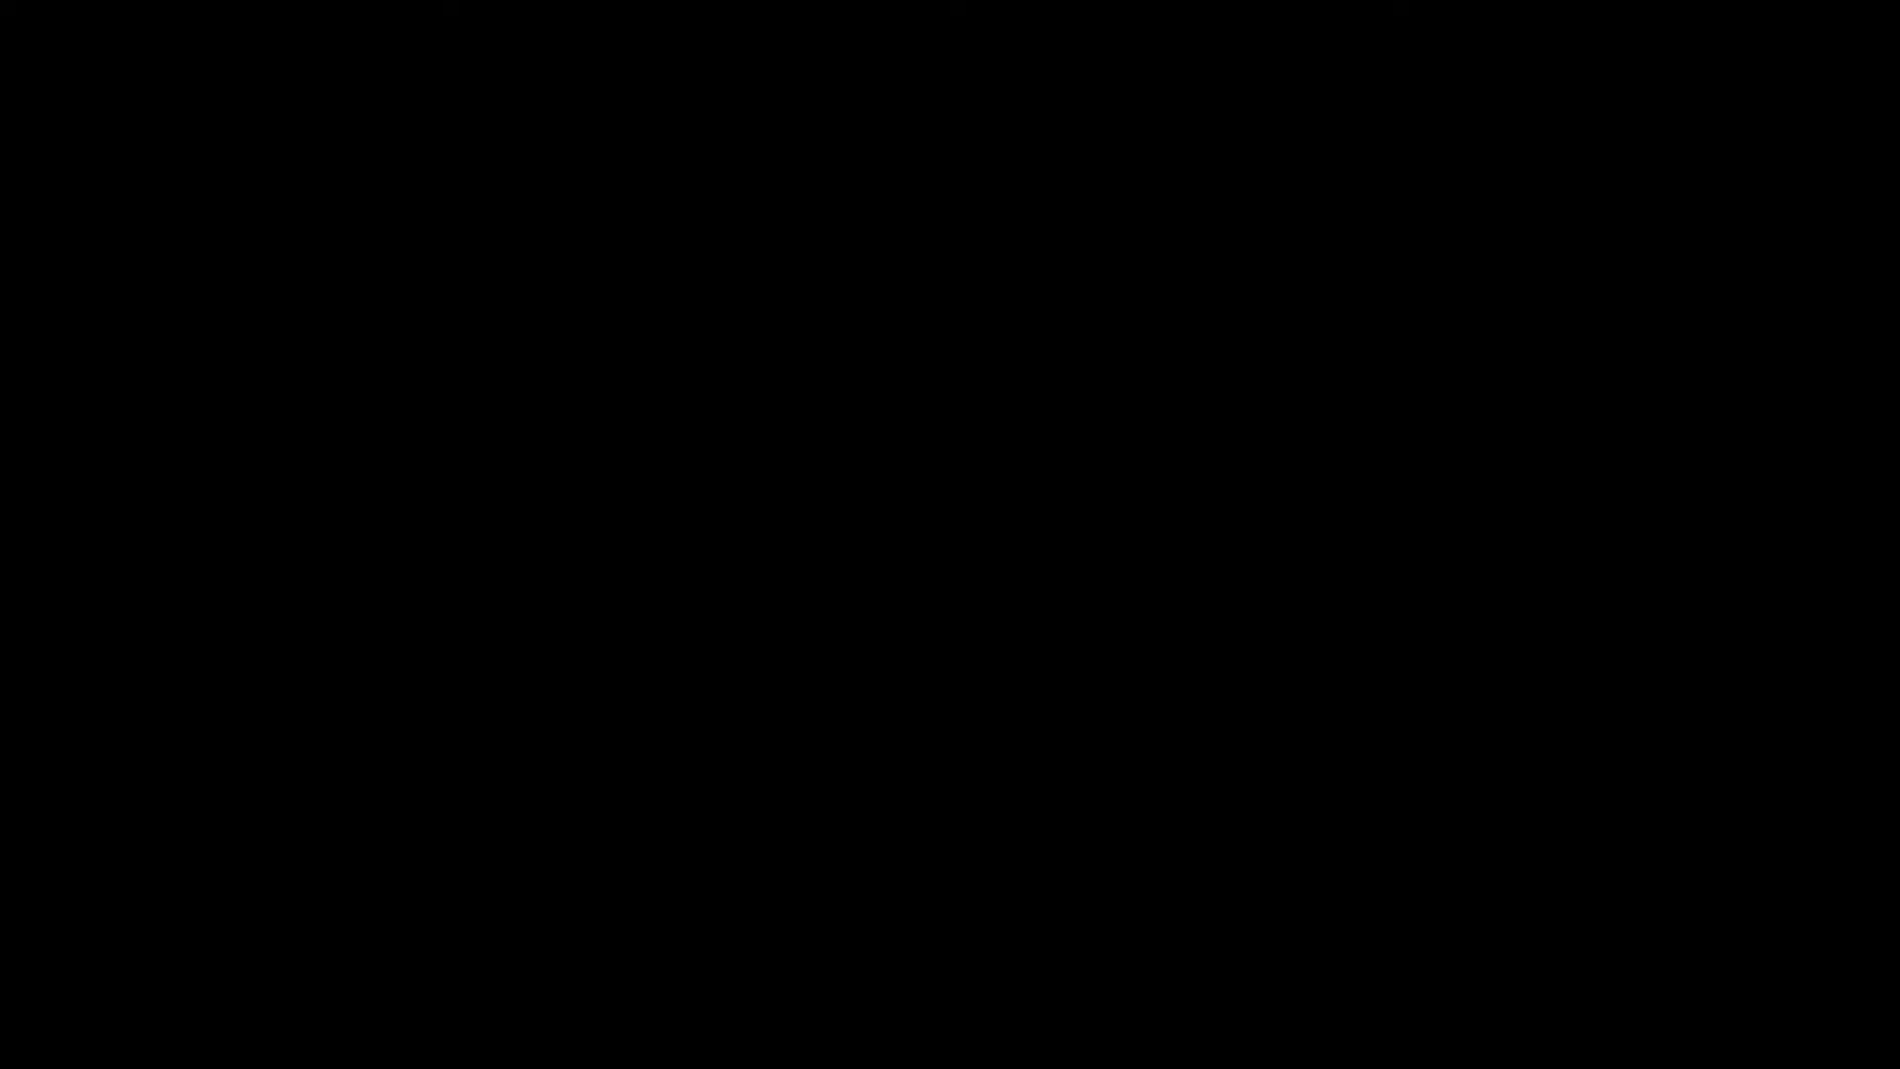
{"action": "left_click", "coordinate": [726, 682]}
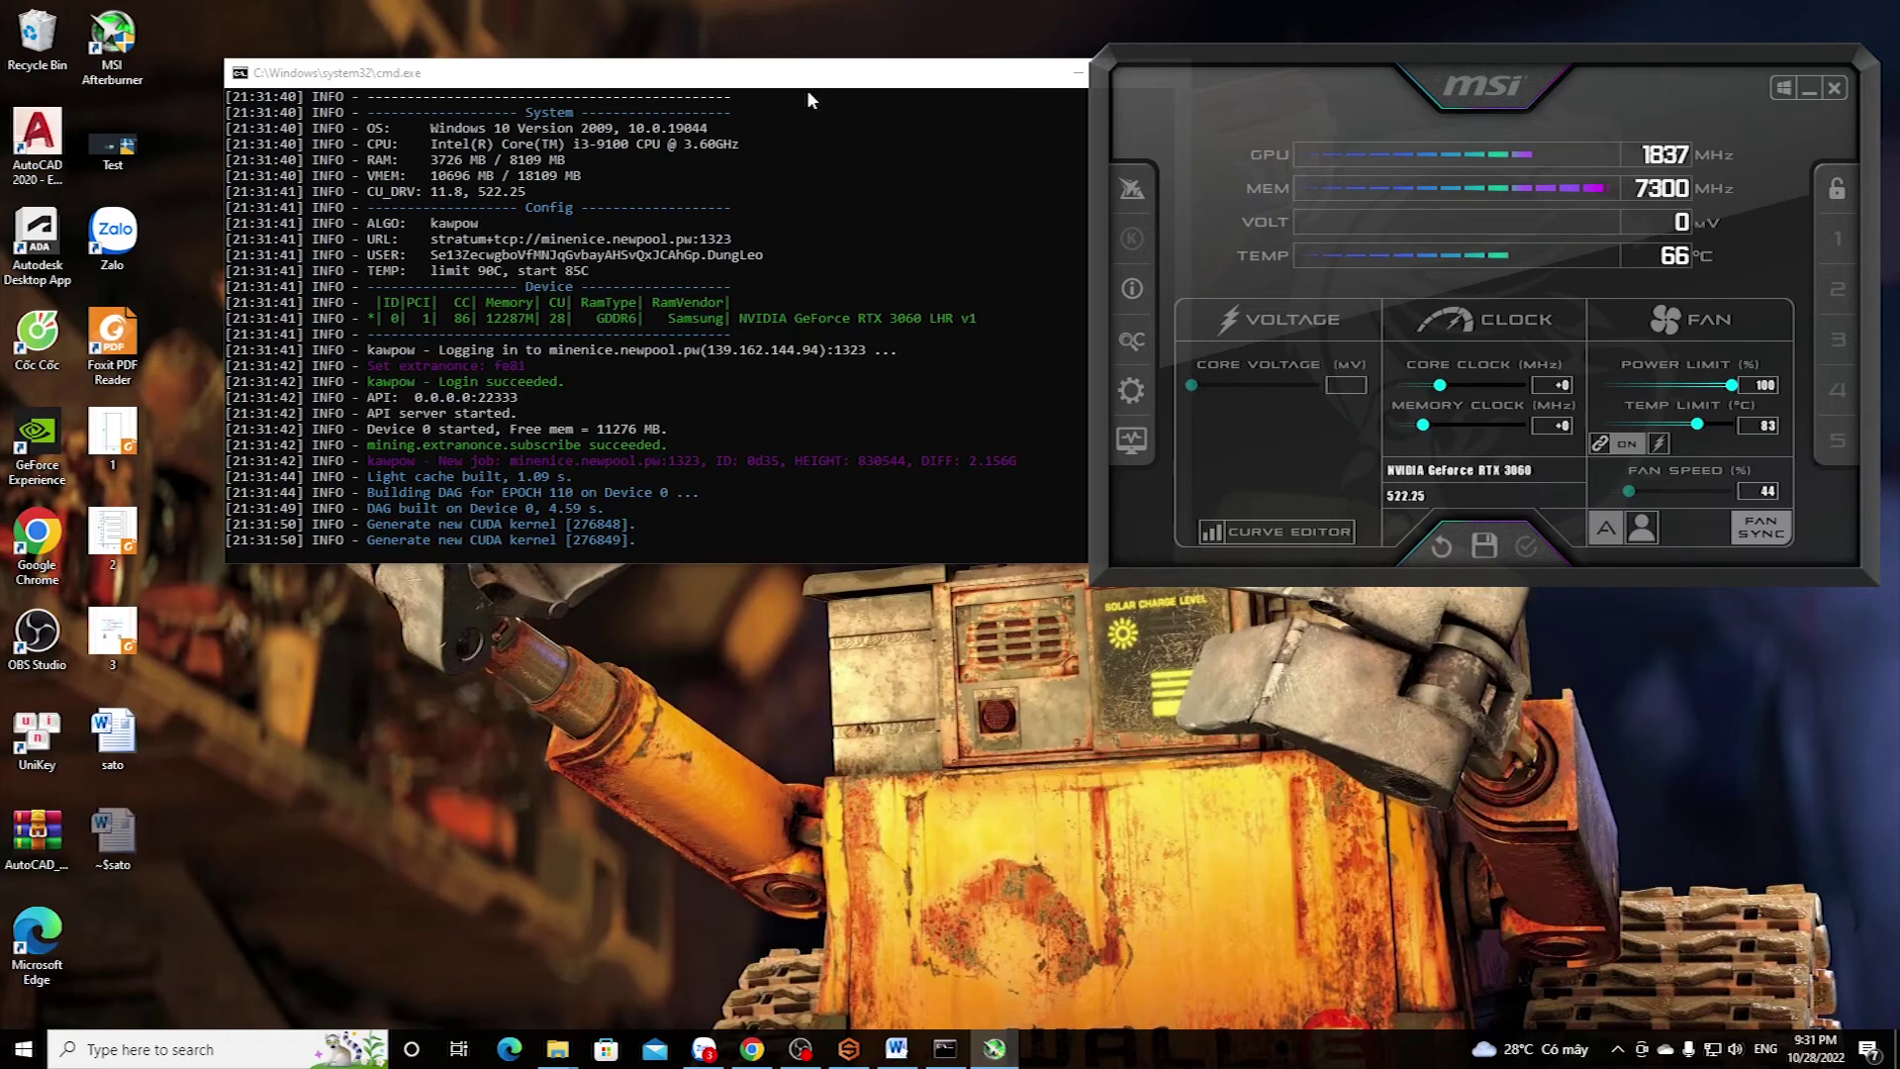
{"action": "left_click_drag", "start_coordinate": [807, 81], "coordinate": [685, 84]}
{"action": "left_click_drag", "start_coordinate": [1220, 60], "coordinate": [1189, 80]}
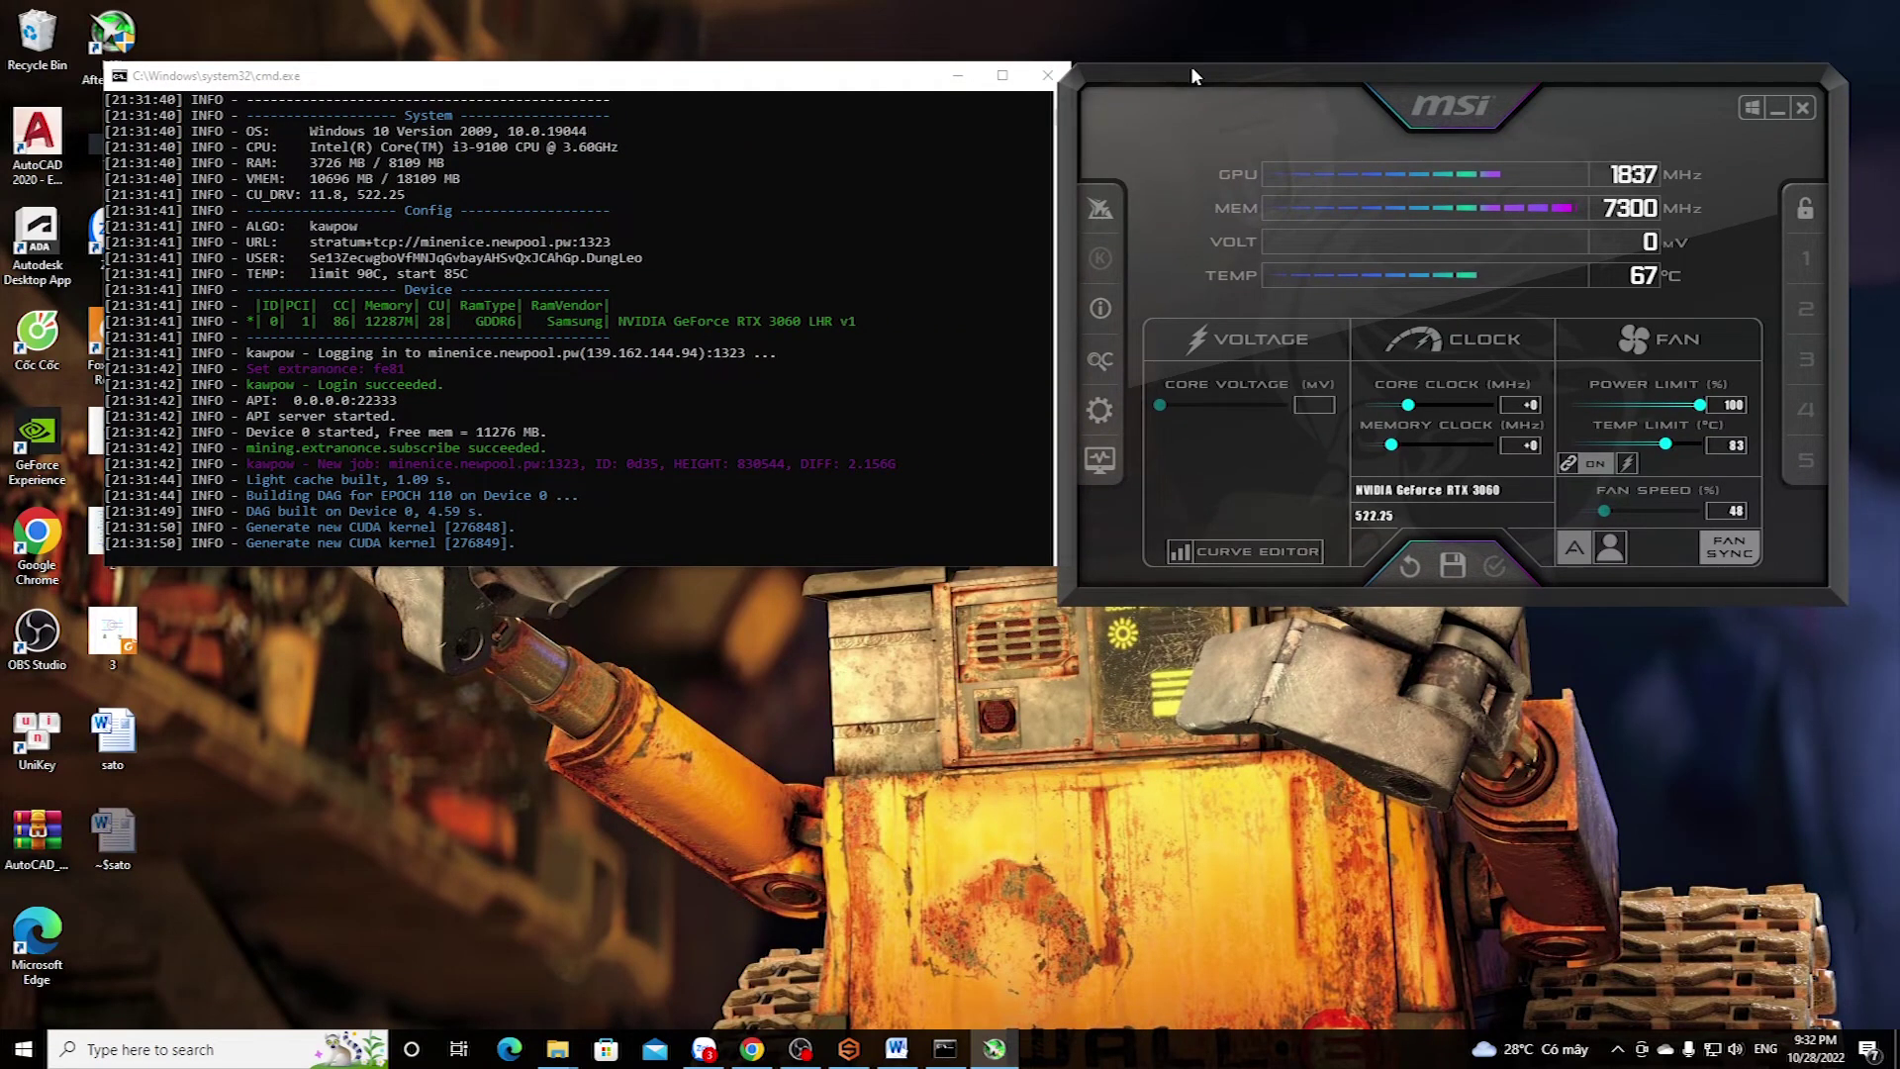
Set the graphics card's core clock offset to +180 MHz and its memory clock offset to +1275 MHz
{"action": "left_click", "coordinate": [1523, 404]}
{"action": "type", "text": "100"}
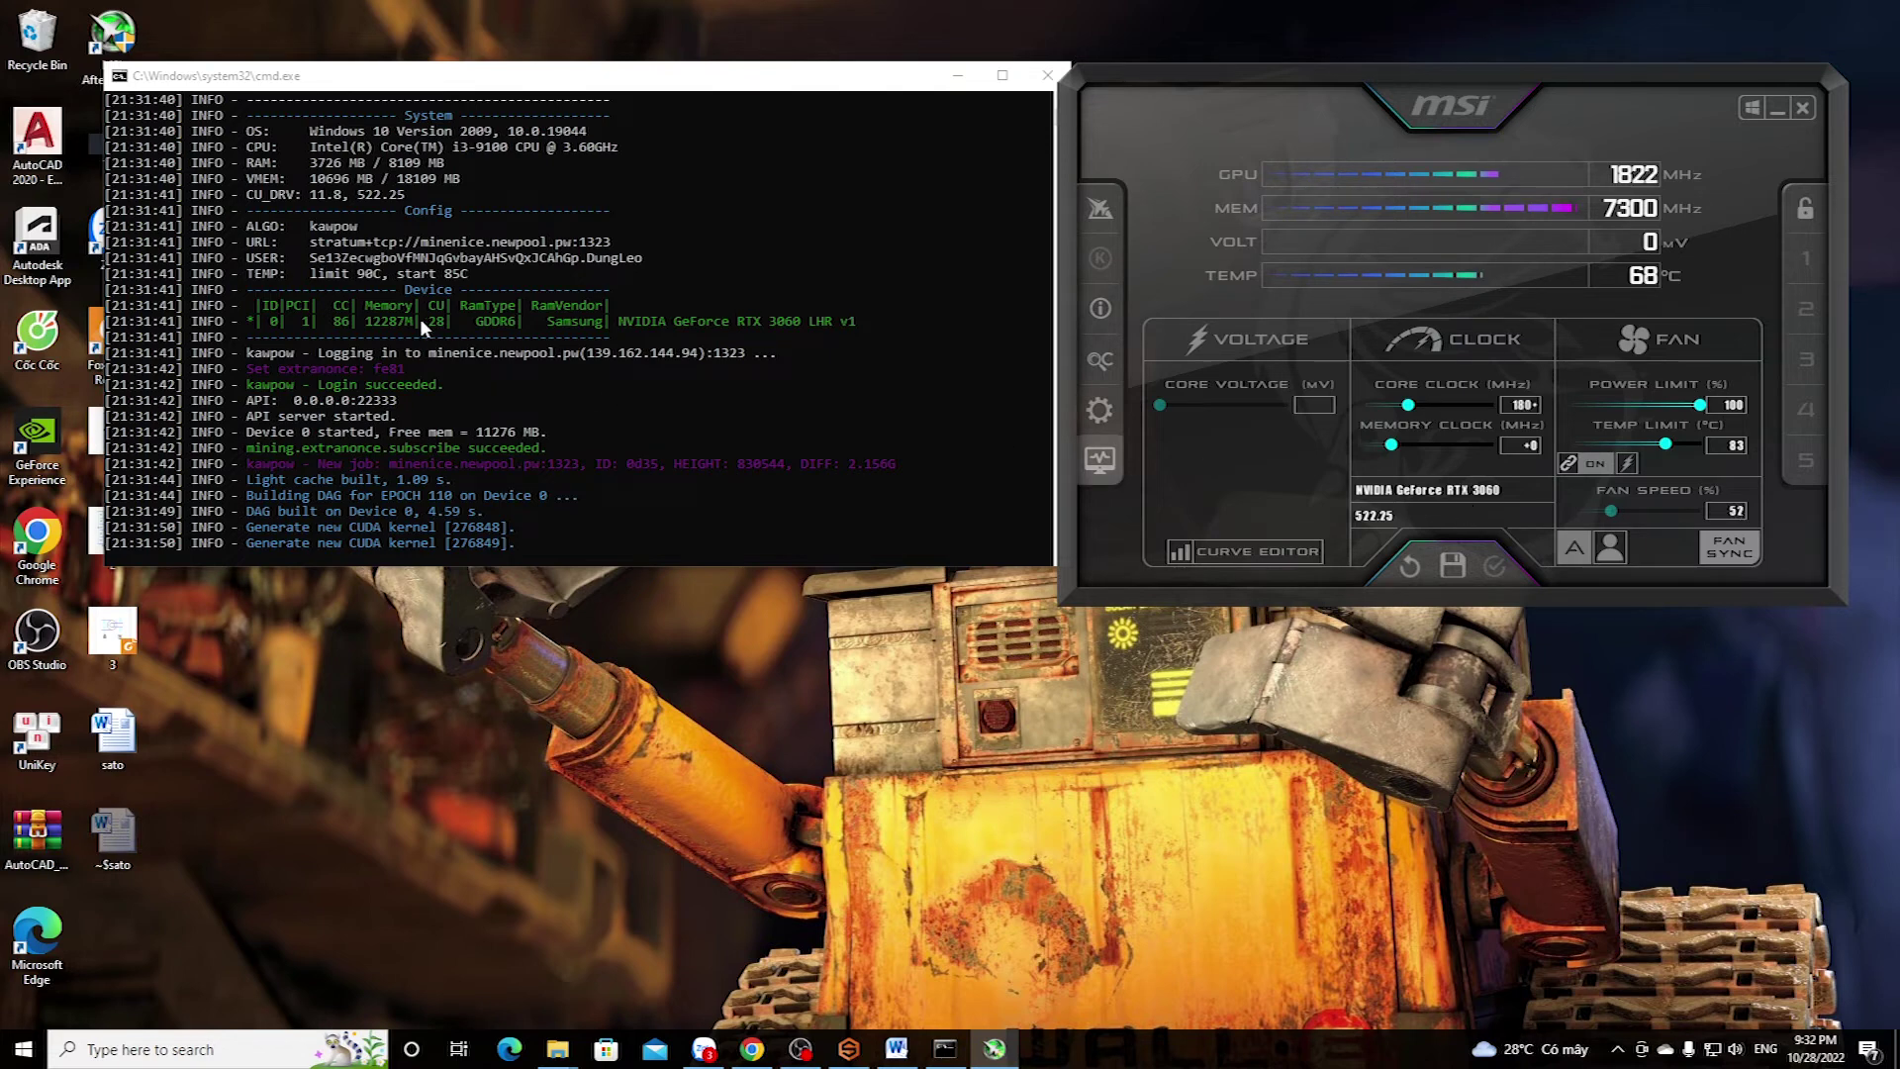
{"action": "key", "text": "Return"}
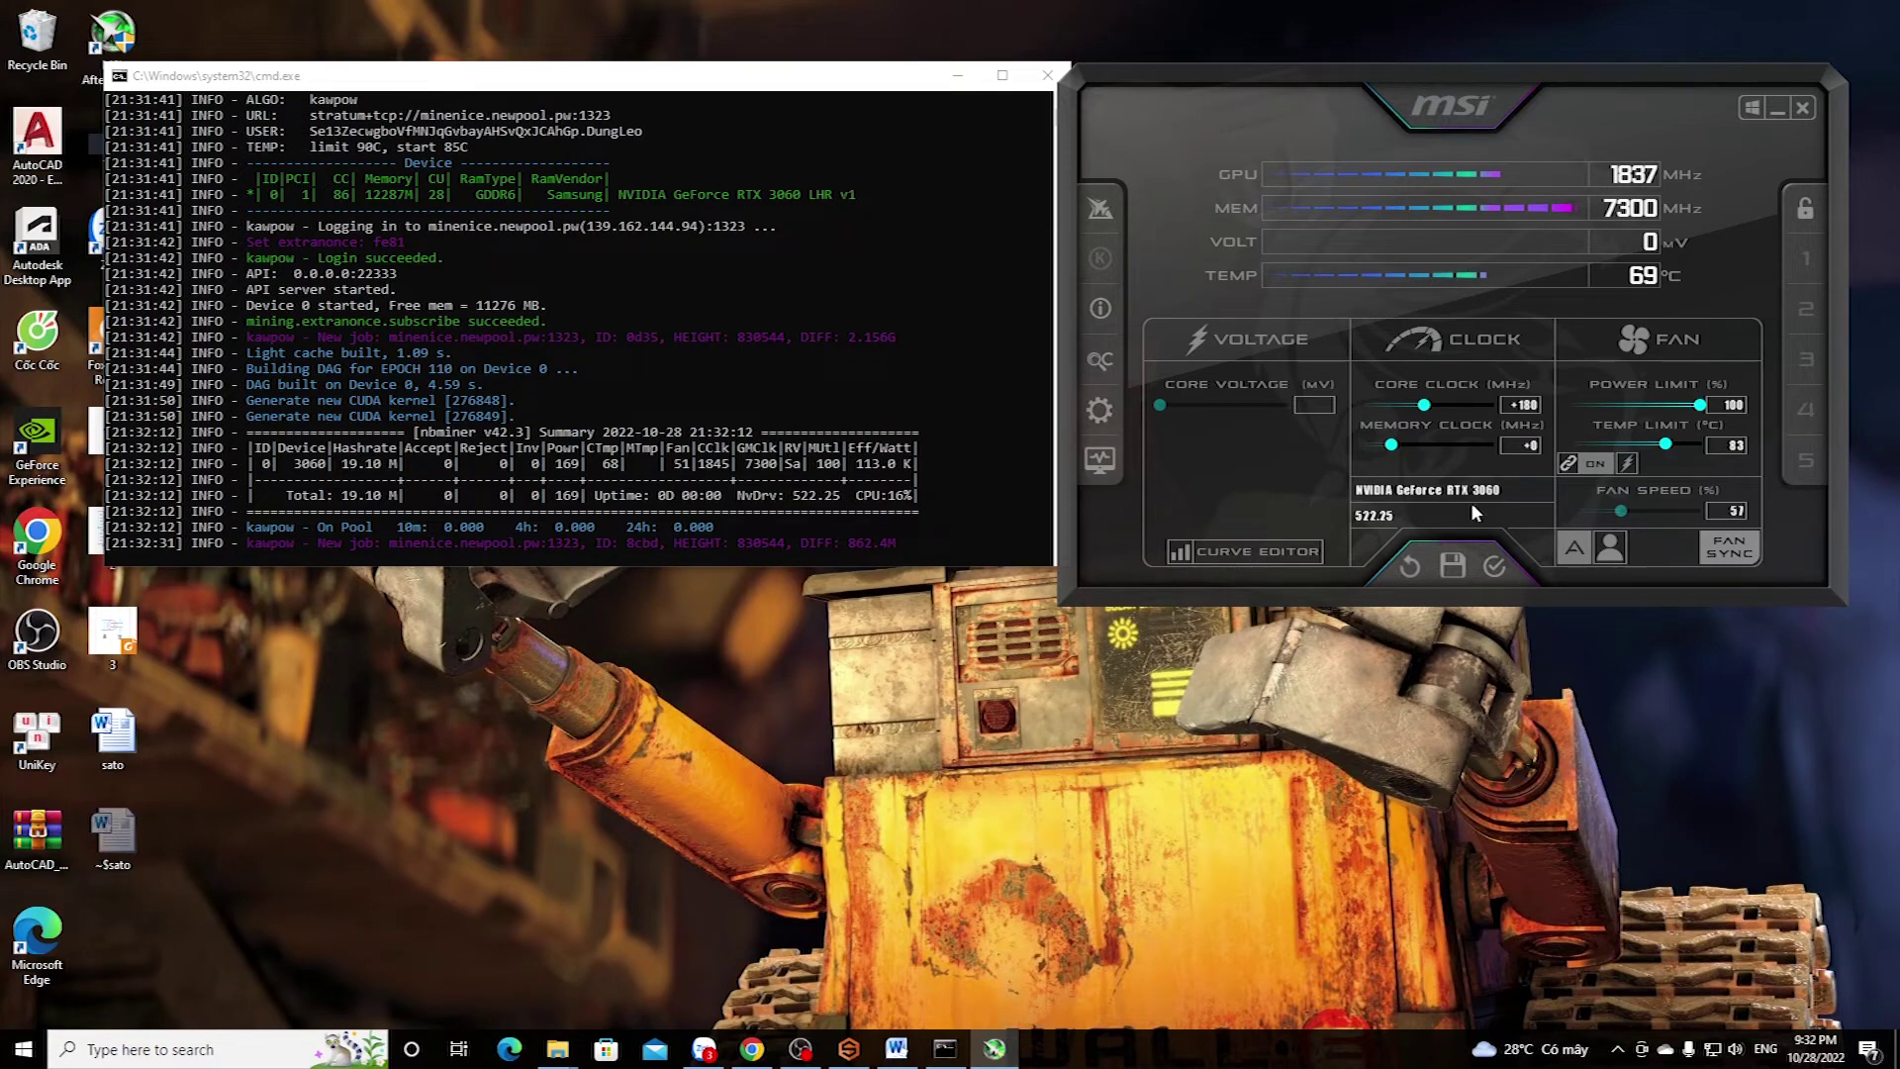
{"action": "left_click", "coordinate": [1526, 447]}
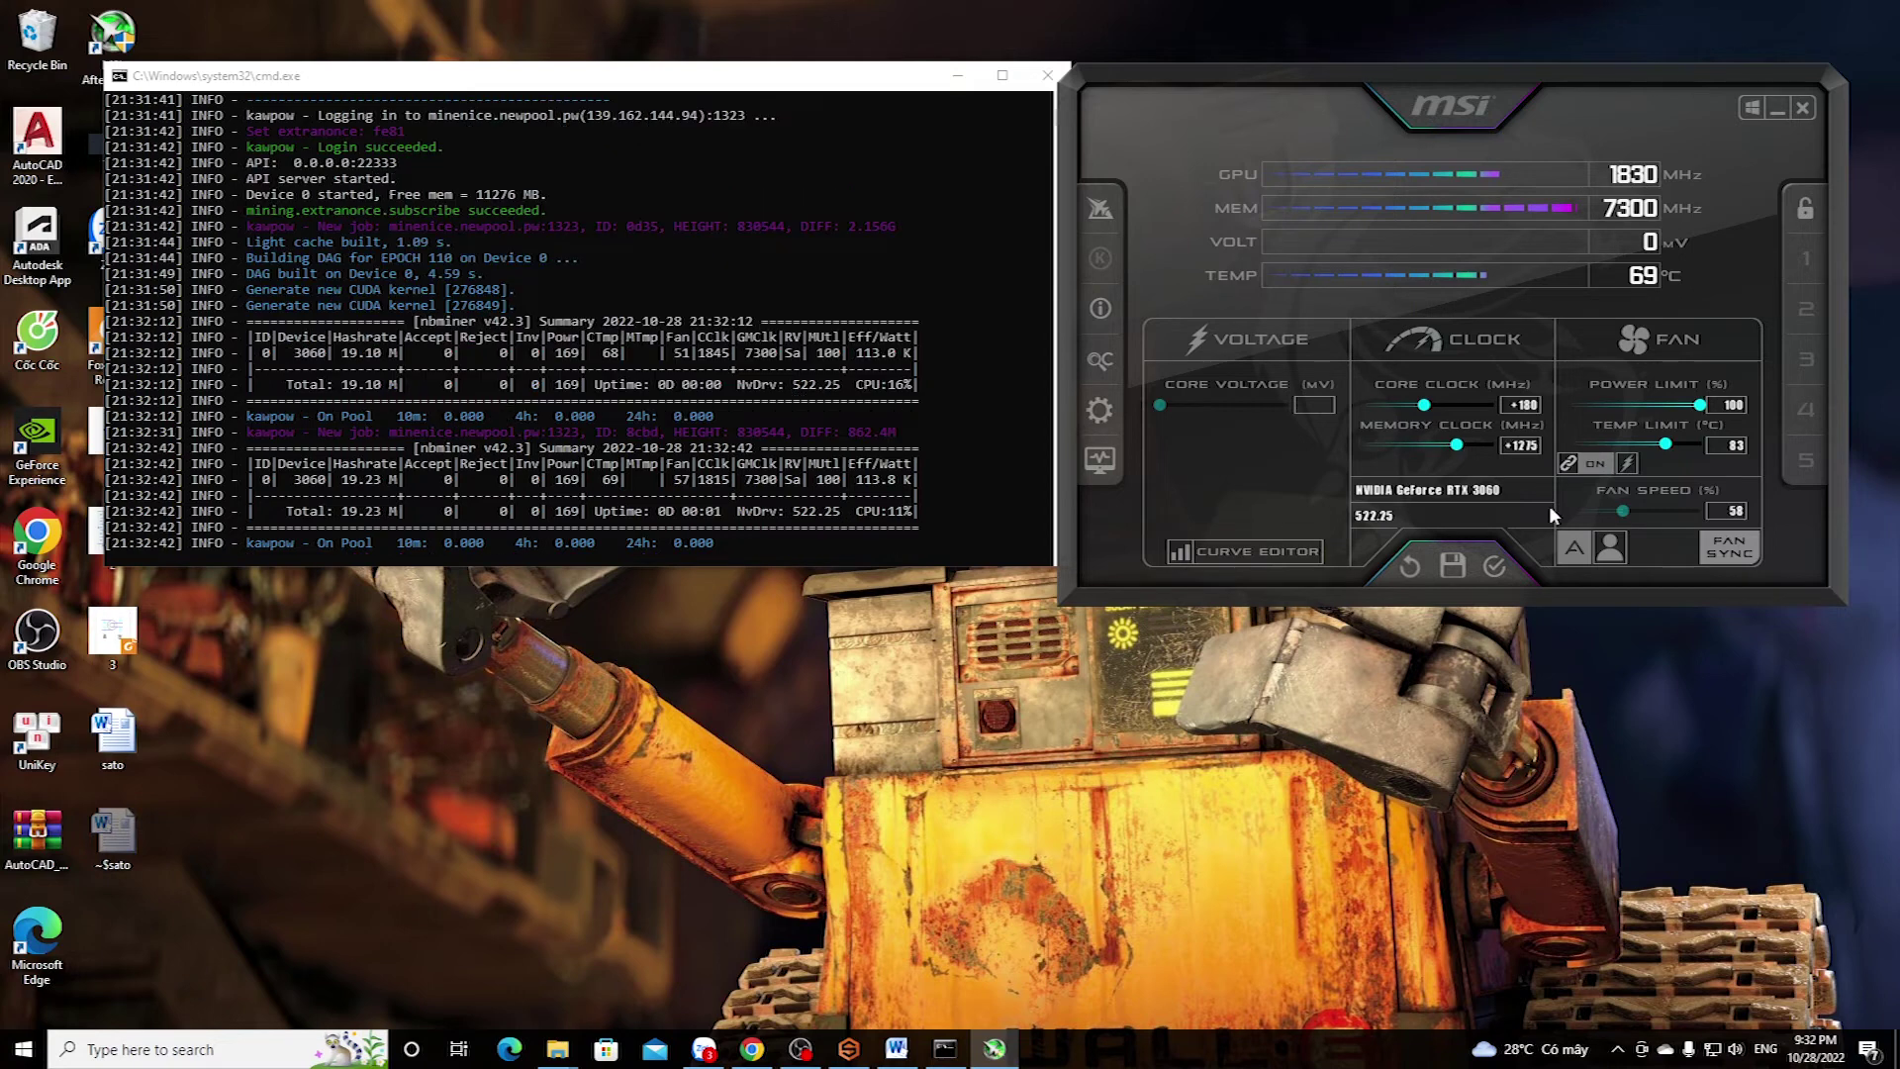
Set the power limit to 85% and the fan speed to 89%, and apply the overclock settings
{"action": "left_click", "coordinate": [1732, 406]}
{"action": "type", "text": "85"}
{"action": "key", "text": "Return"}
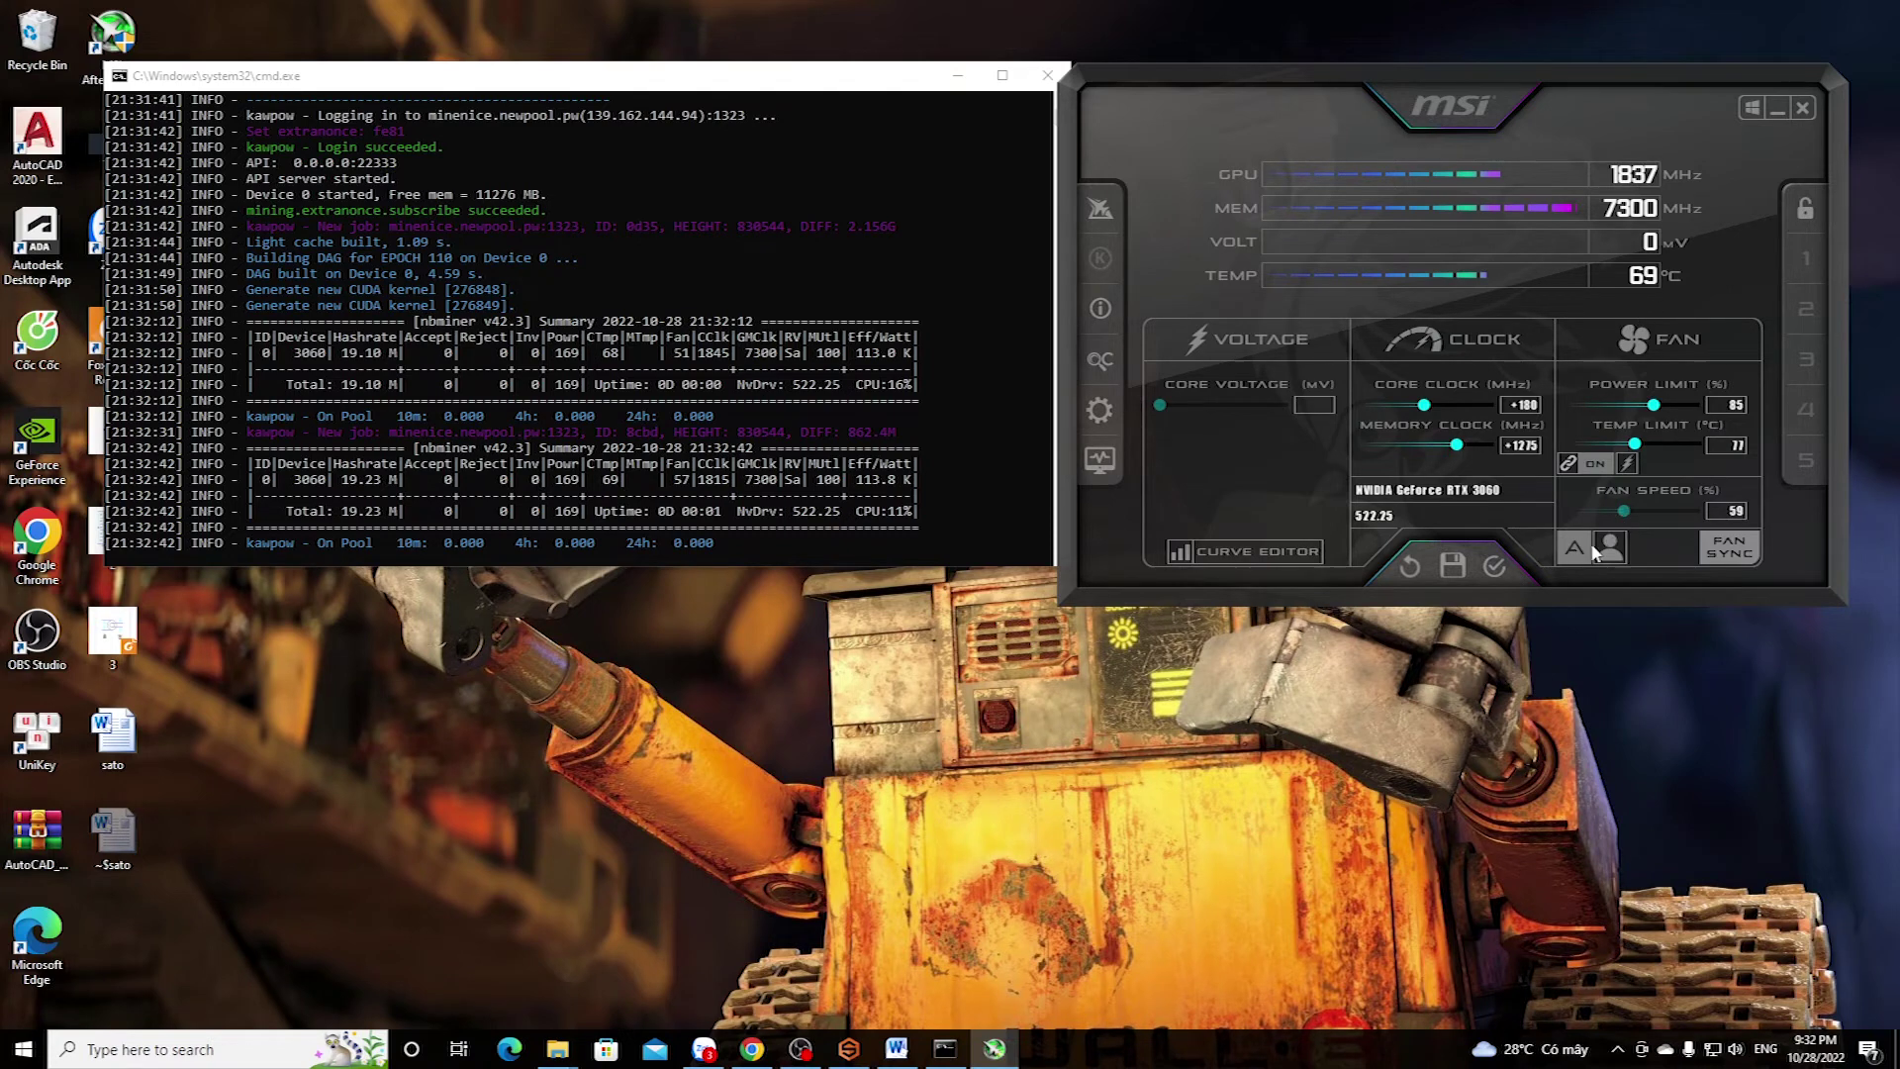
{"action": "left_click_drag", "start_coordinate": [1628, 516], "coordinate": [1682, 515]}
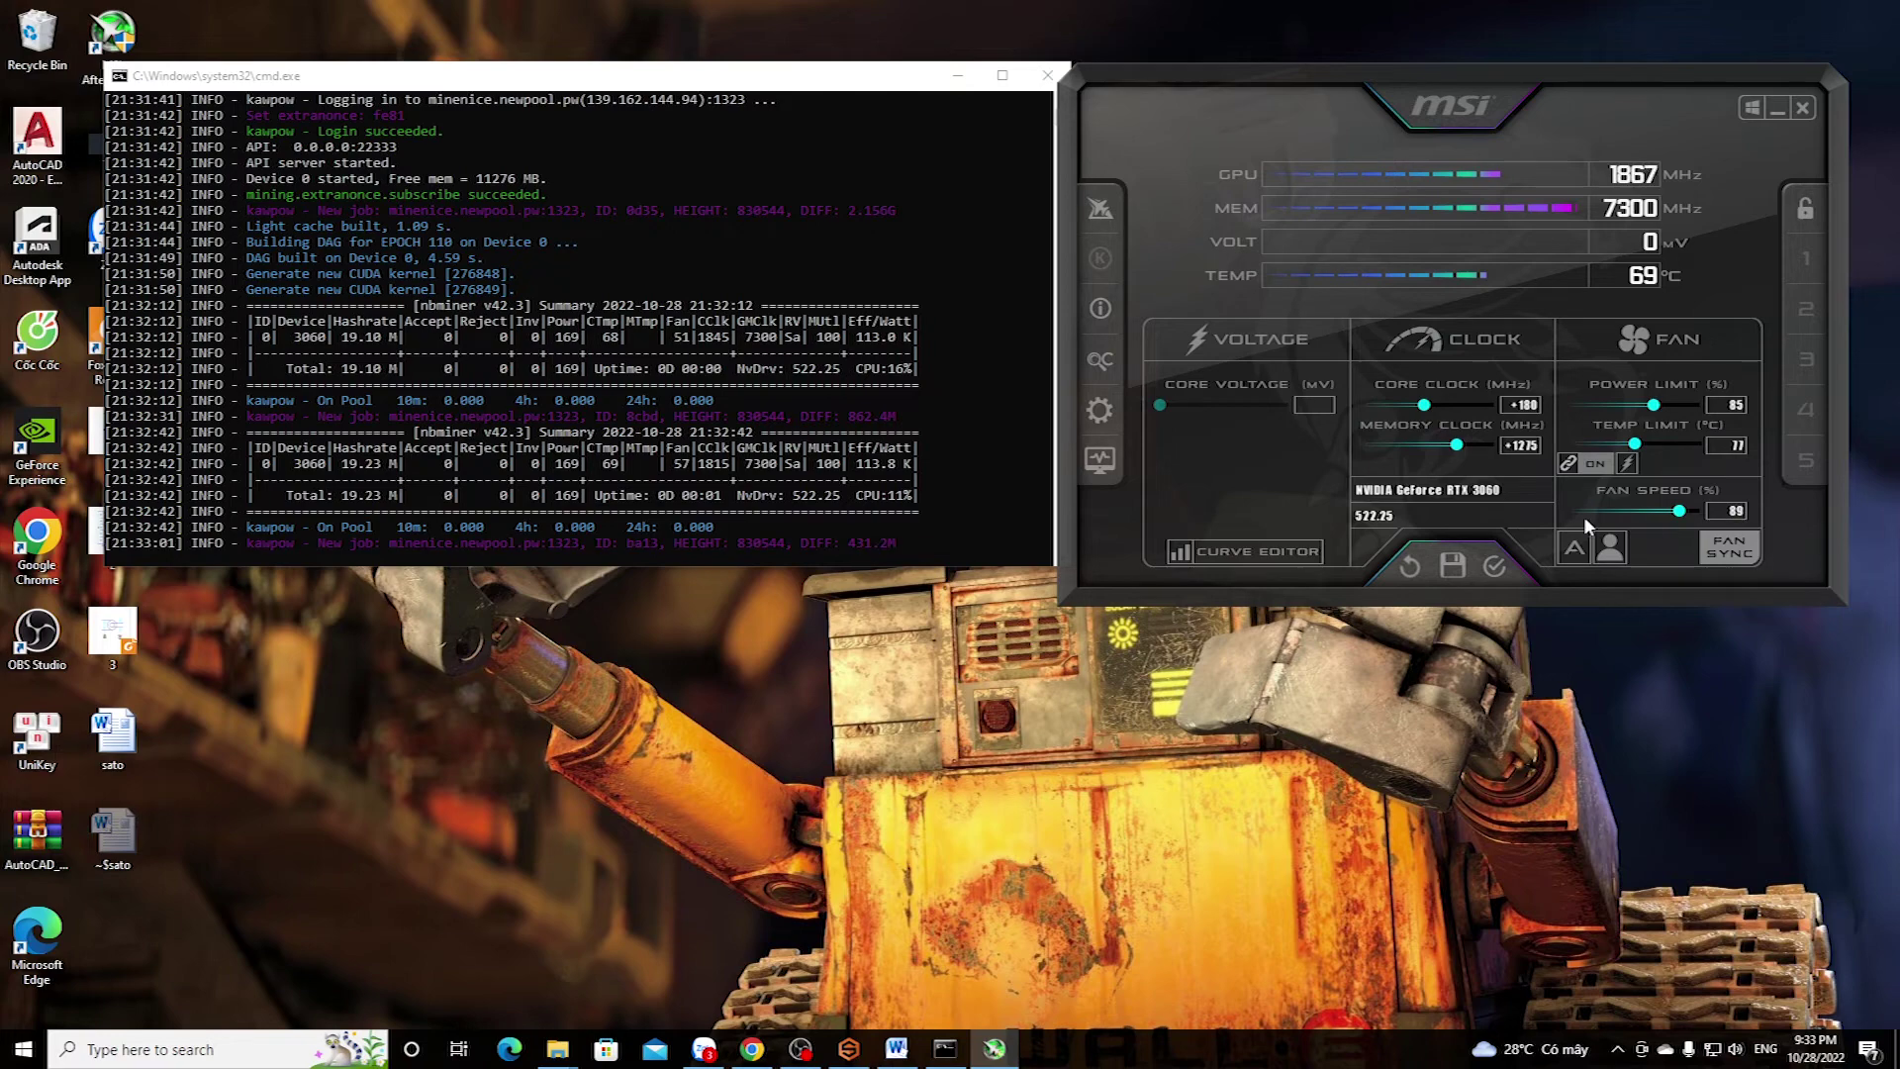
{"action": "left_click", "coordinate": [1496, 564]}
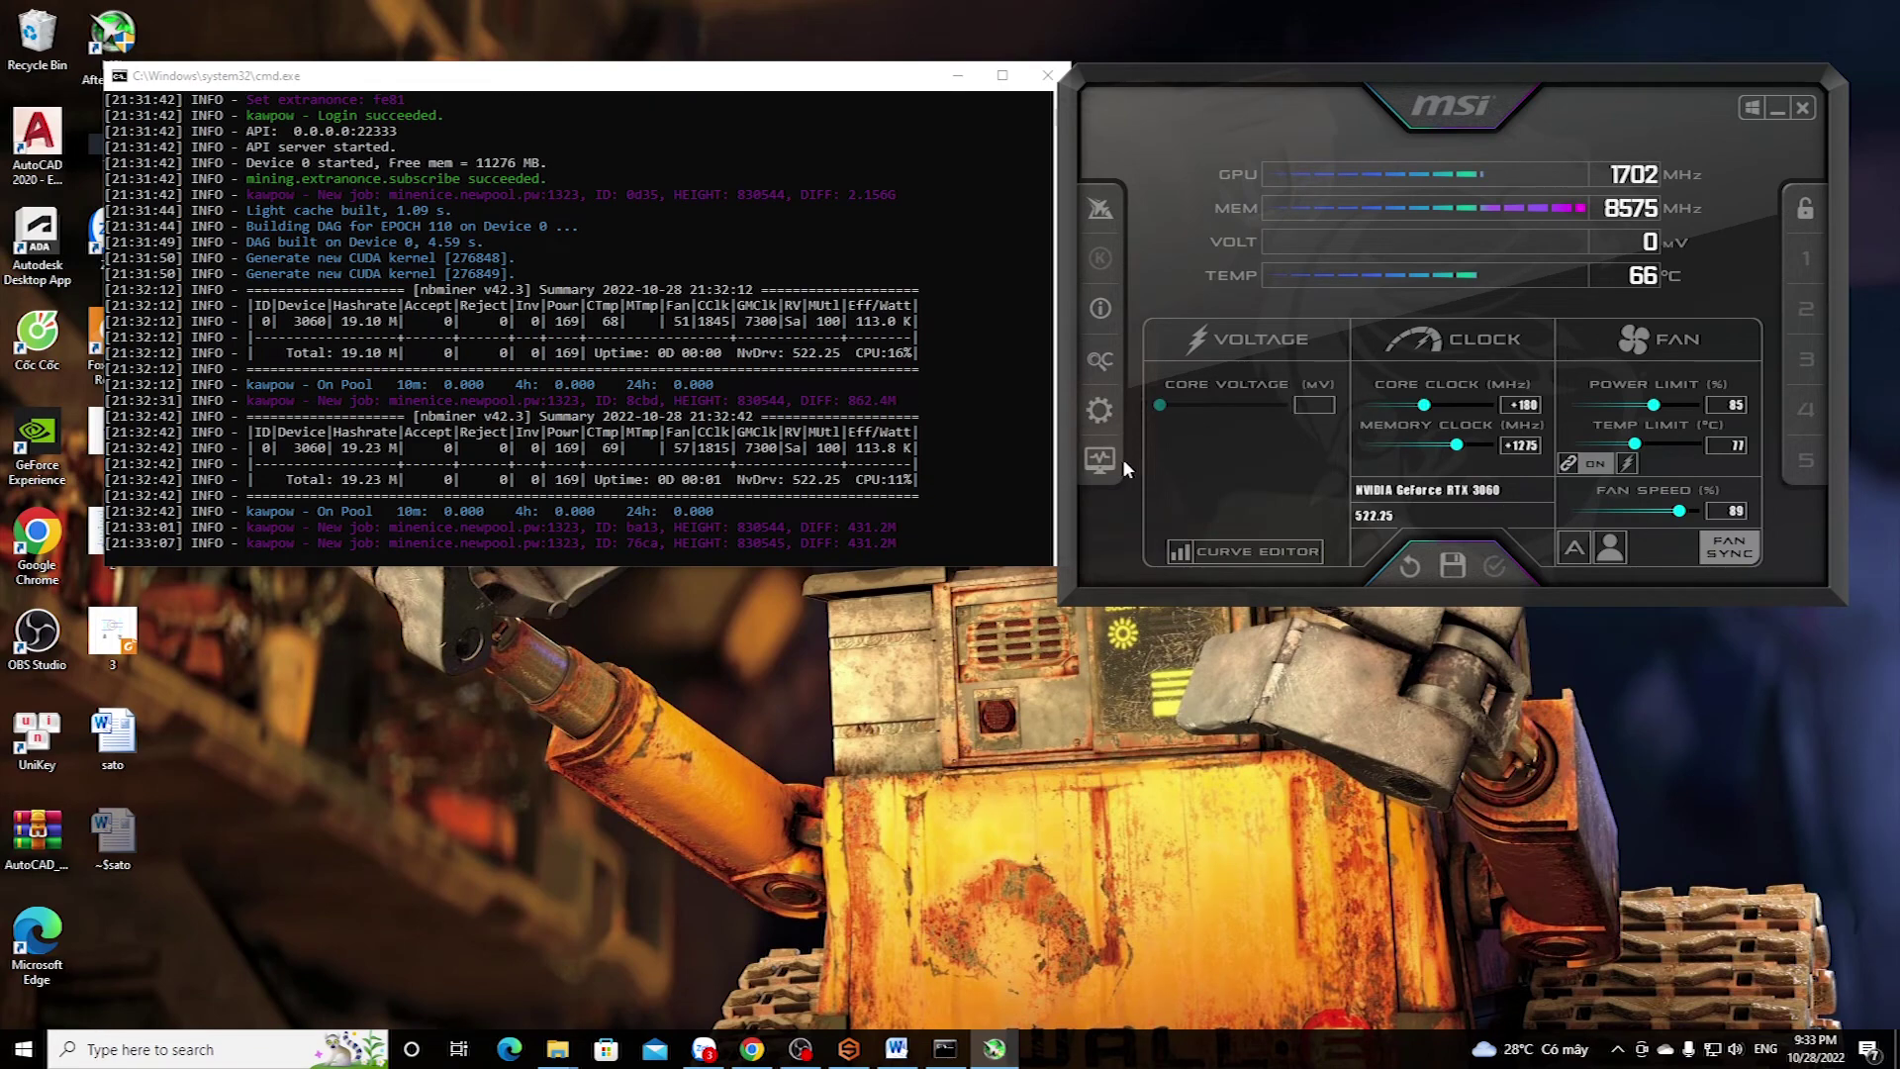
{"action": "left_click", "coordinate": [839, 978]}
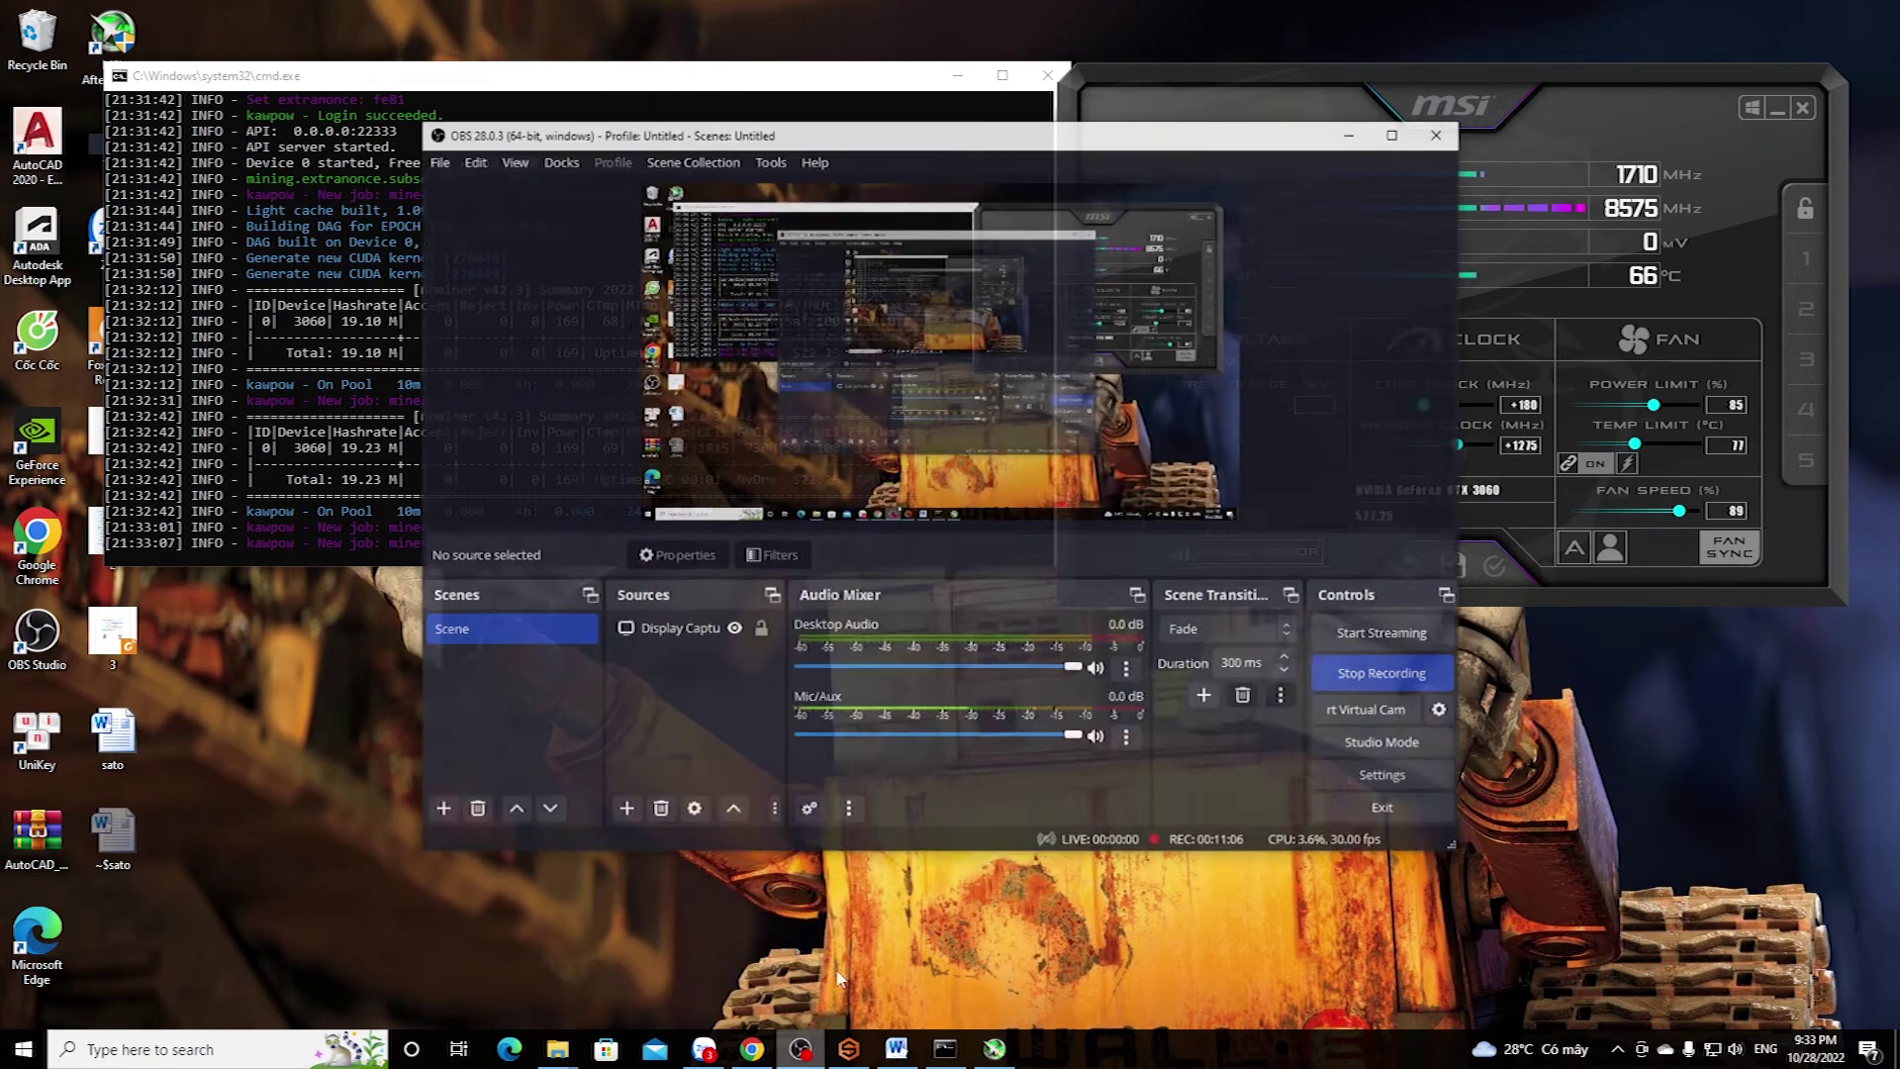
{"action": "left_click", "coordinate": [1347, 136]}
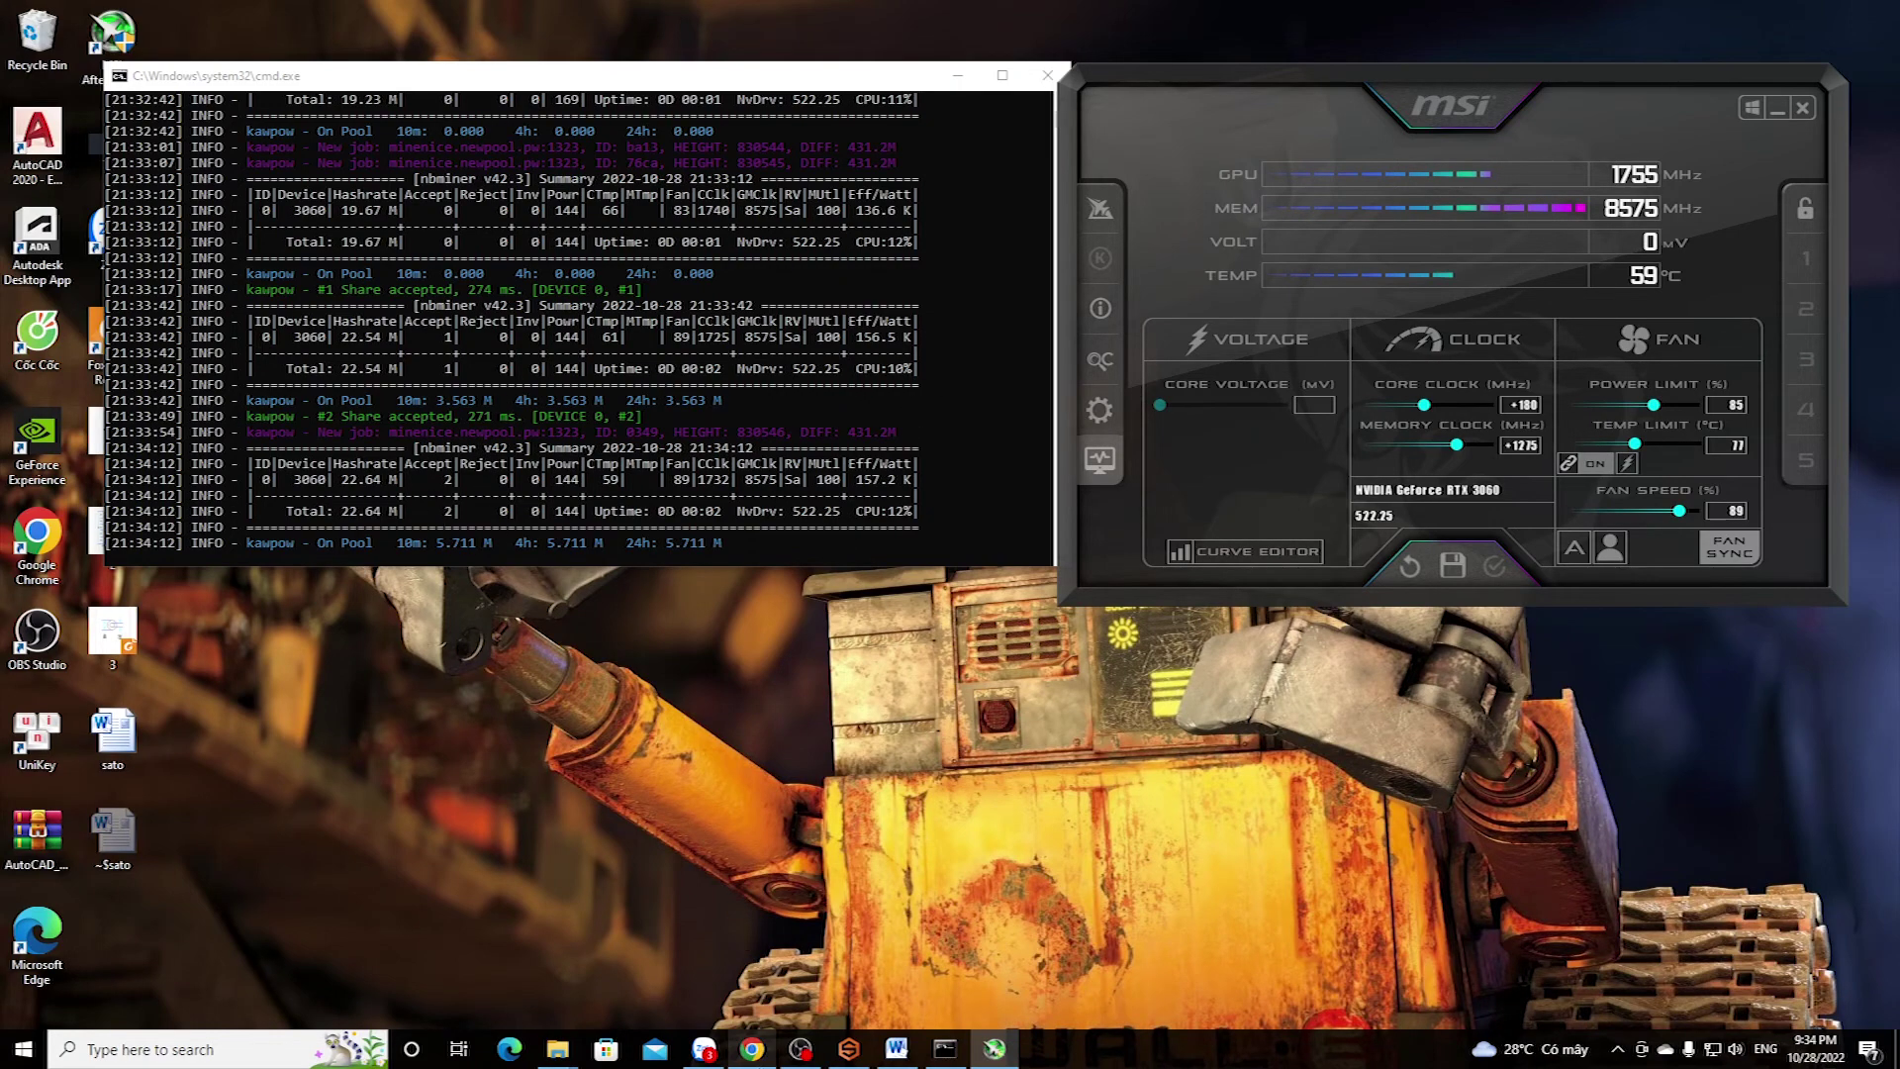
Switch to Chrome, search for "newpool sato" in a new tab and open the Newpool.pw SATO pool page
{"action": "left_click", "coordinate": [752, 1048]}
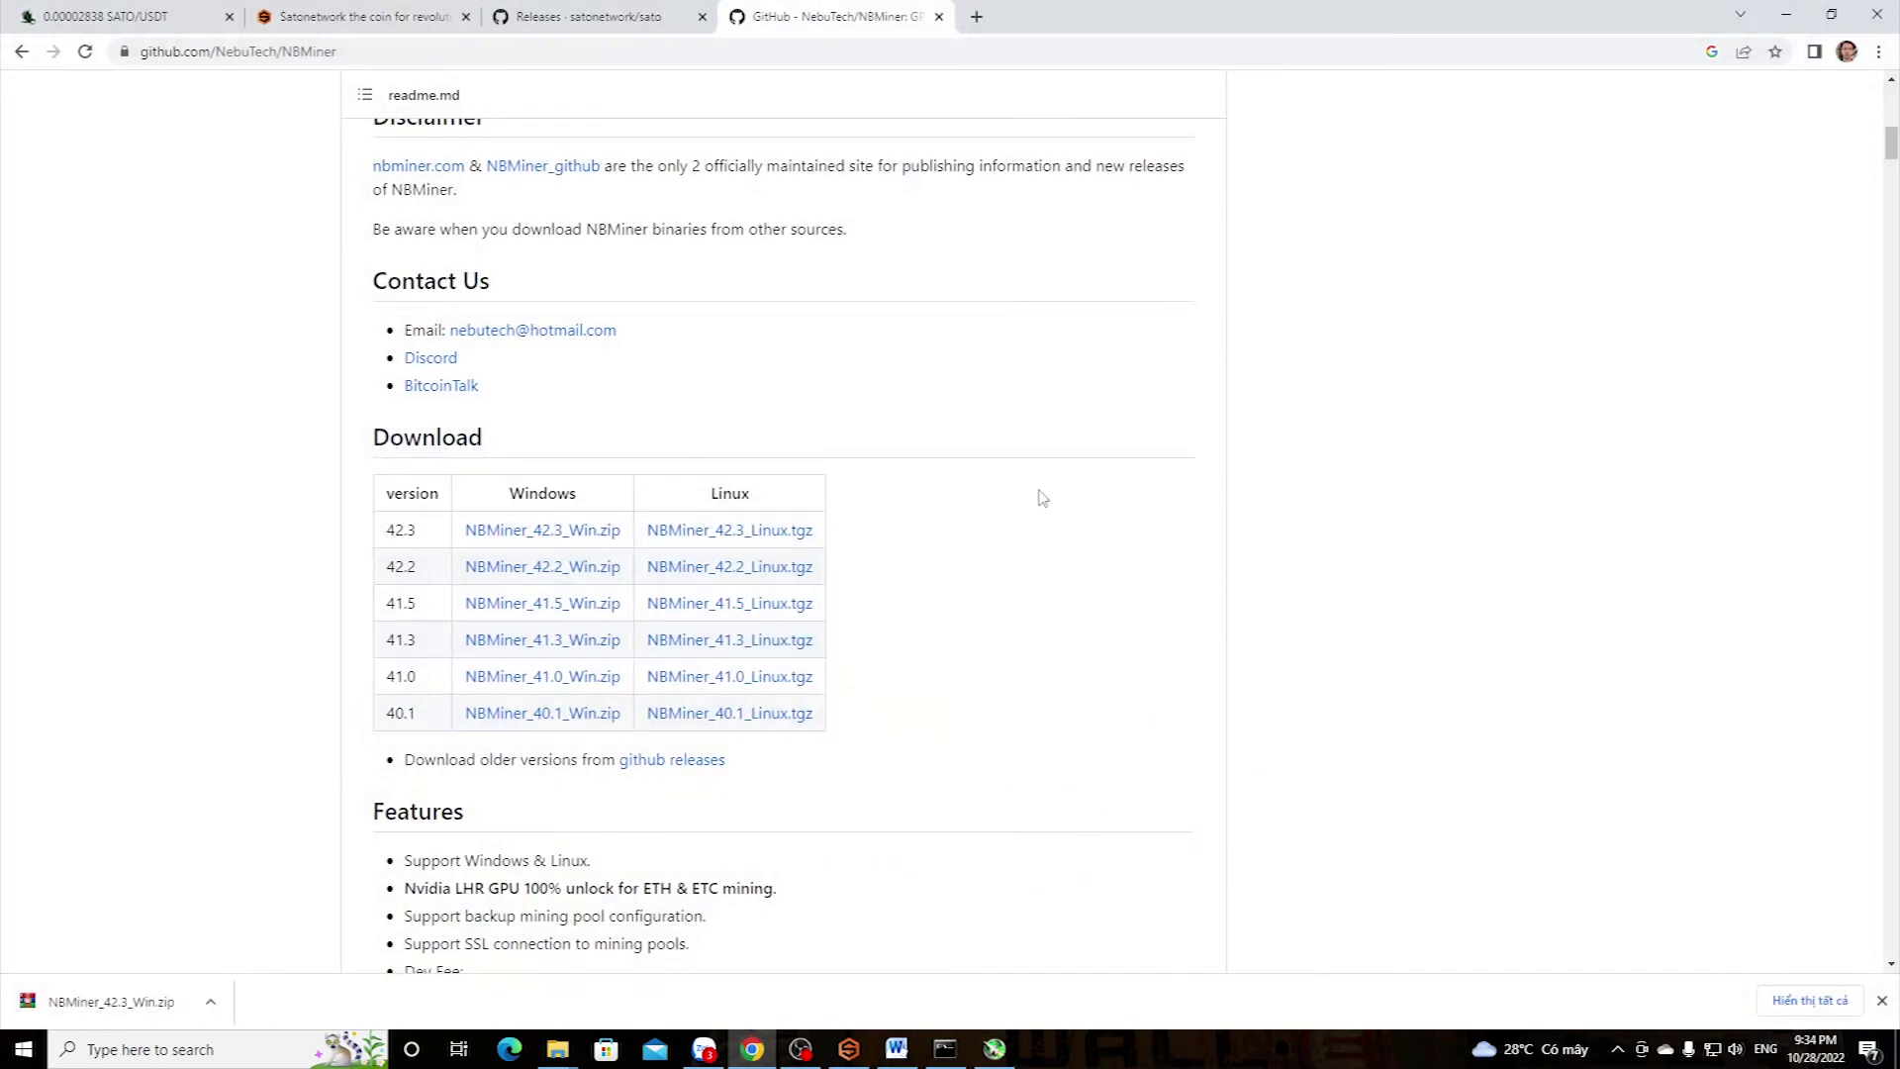
{"action": "left_click", "coordinate": [980, 18]}
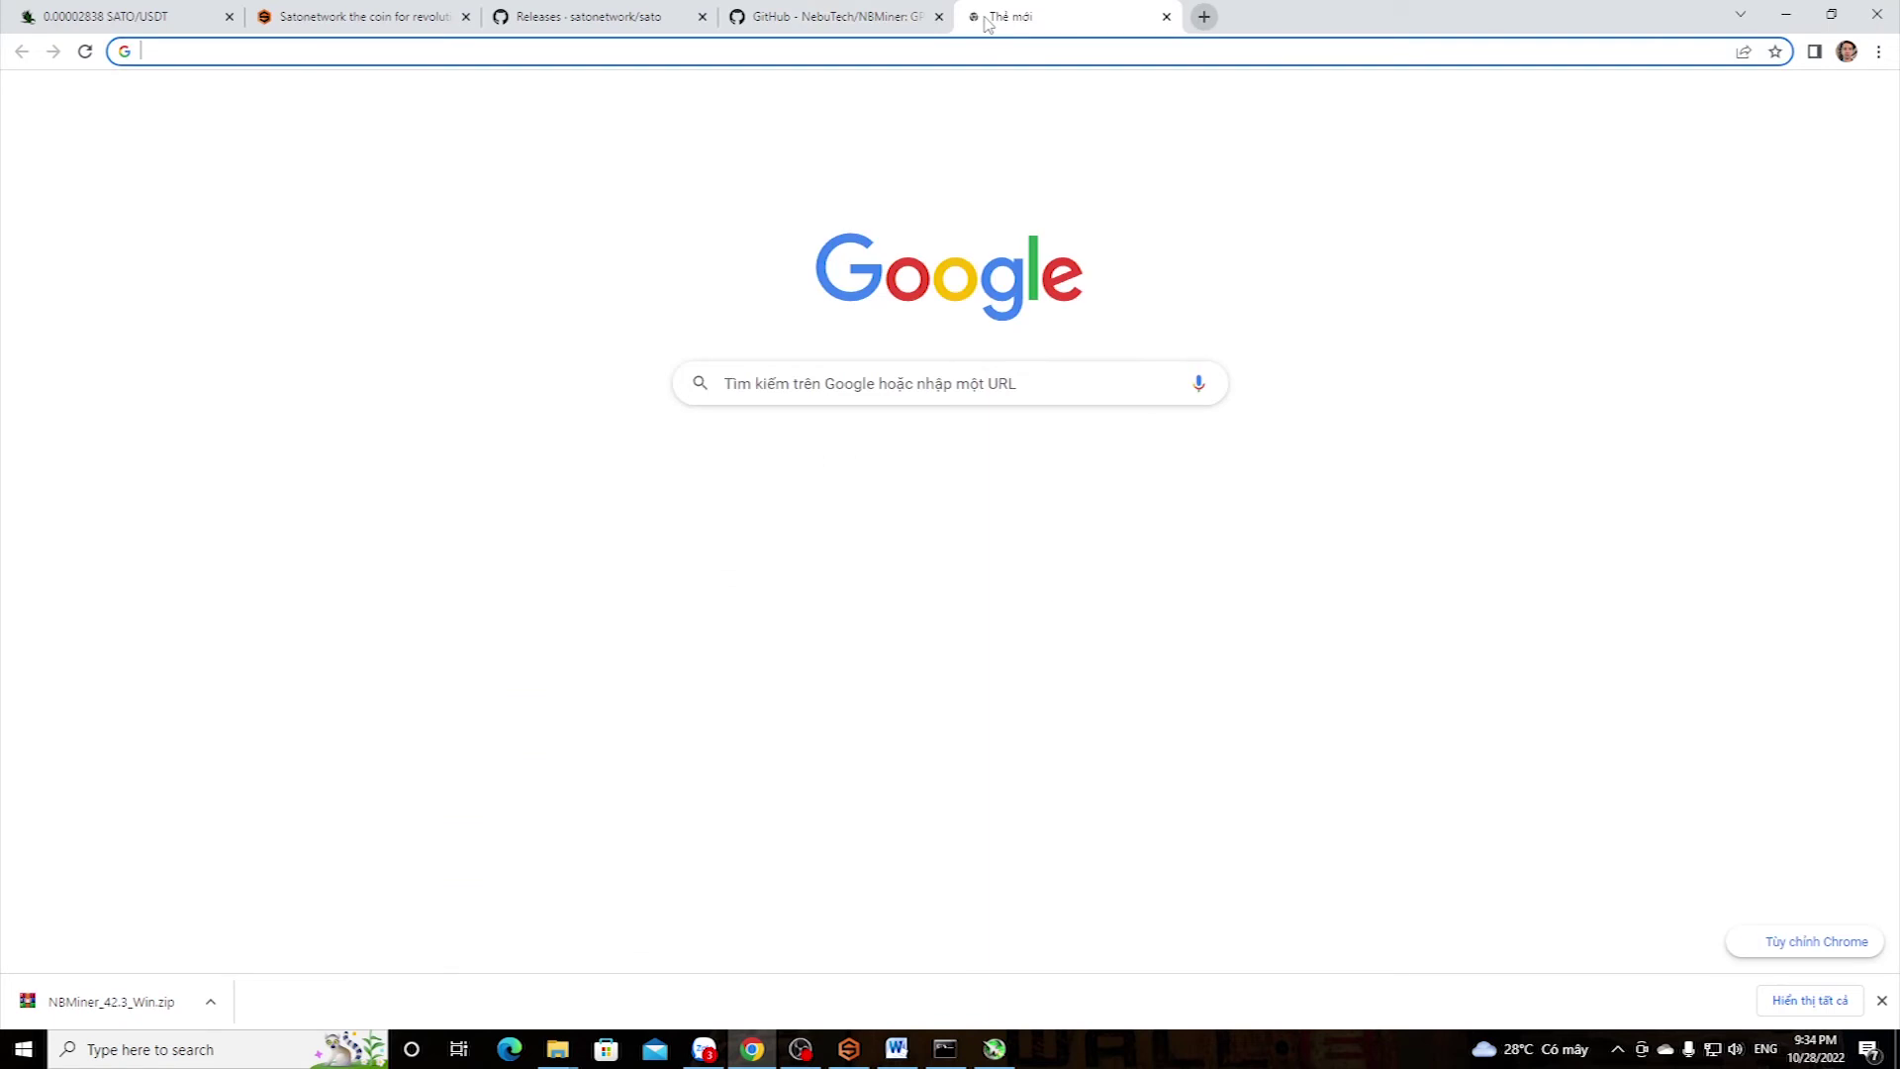
{"action": "left_click", "coordinate": [405, 55]}
{"action": "type", "text": "new"}
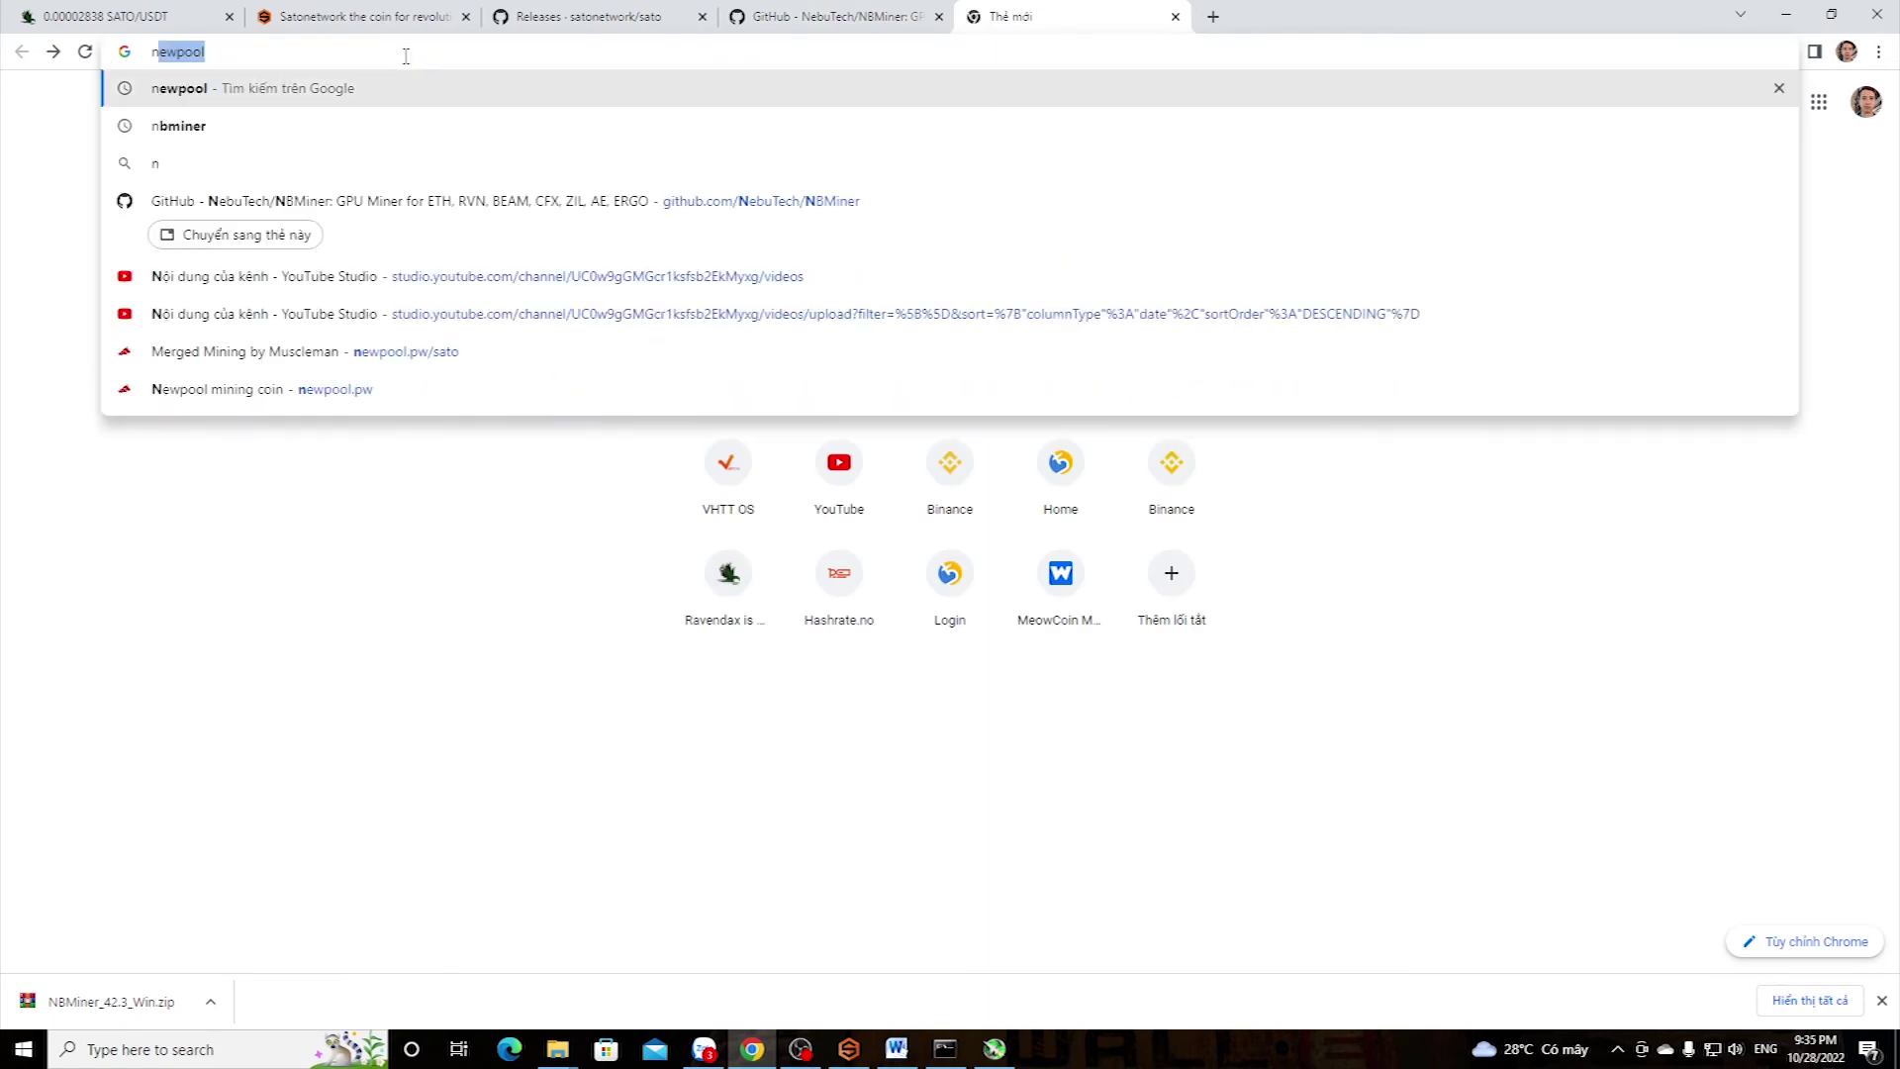
{"action": "type", "text": "poo"}
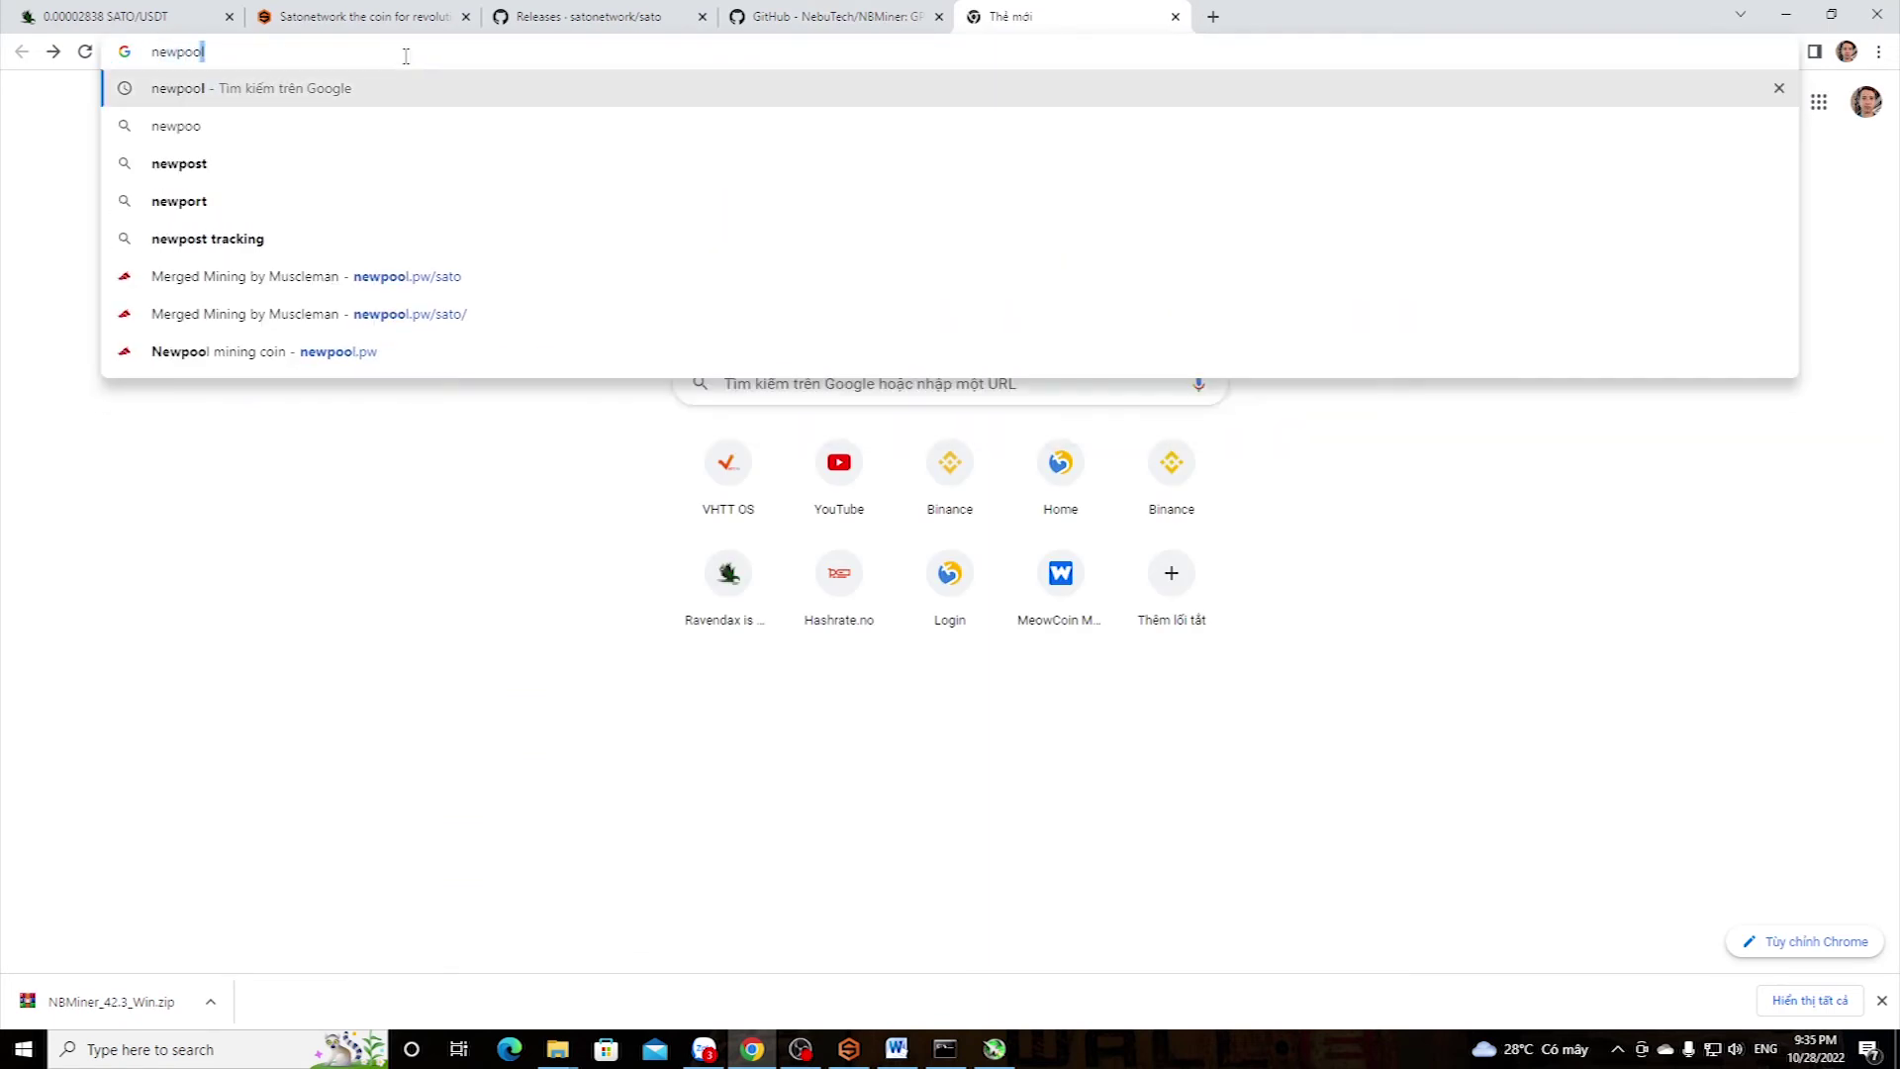
{"action": "type", "text": "l sato"}
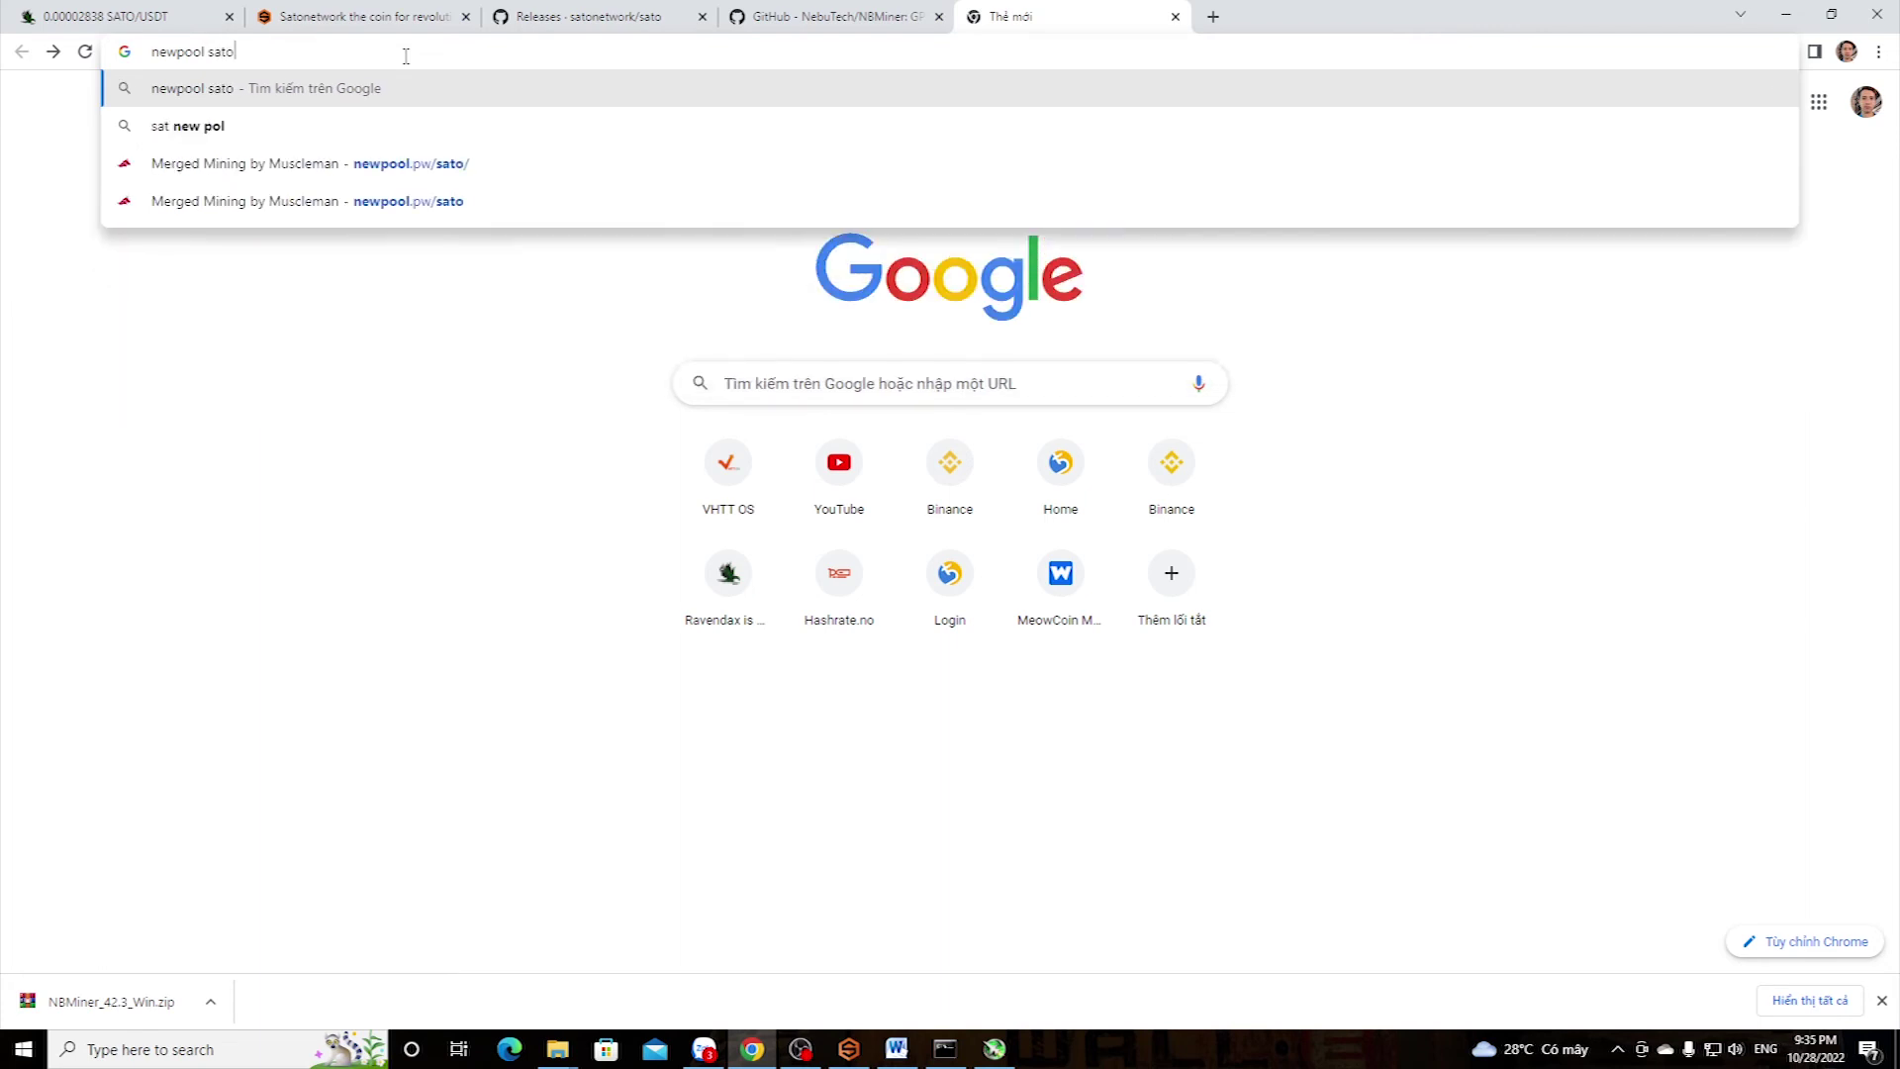
{"action": "key", "text": "Return"}
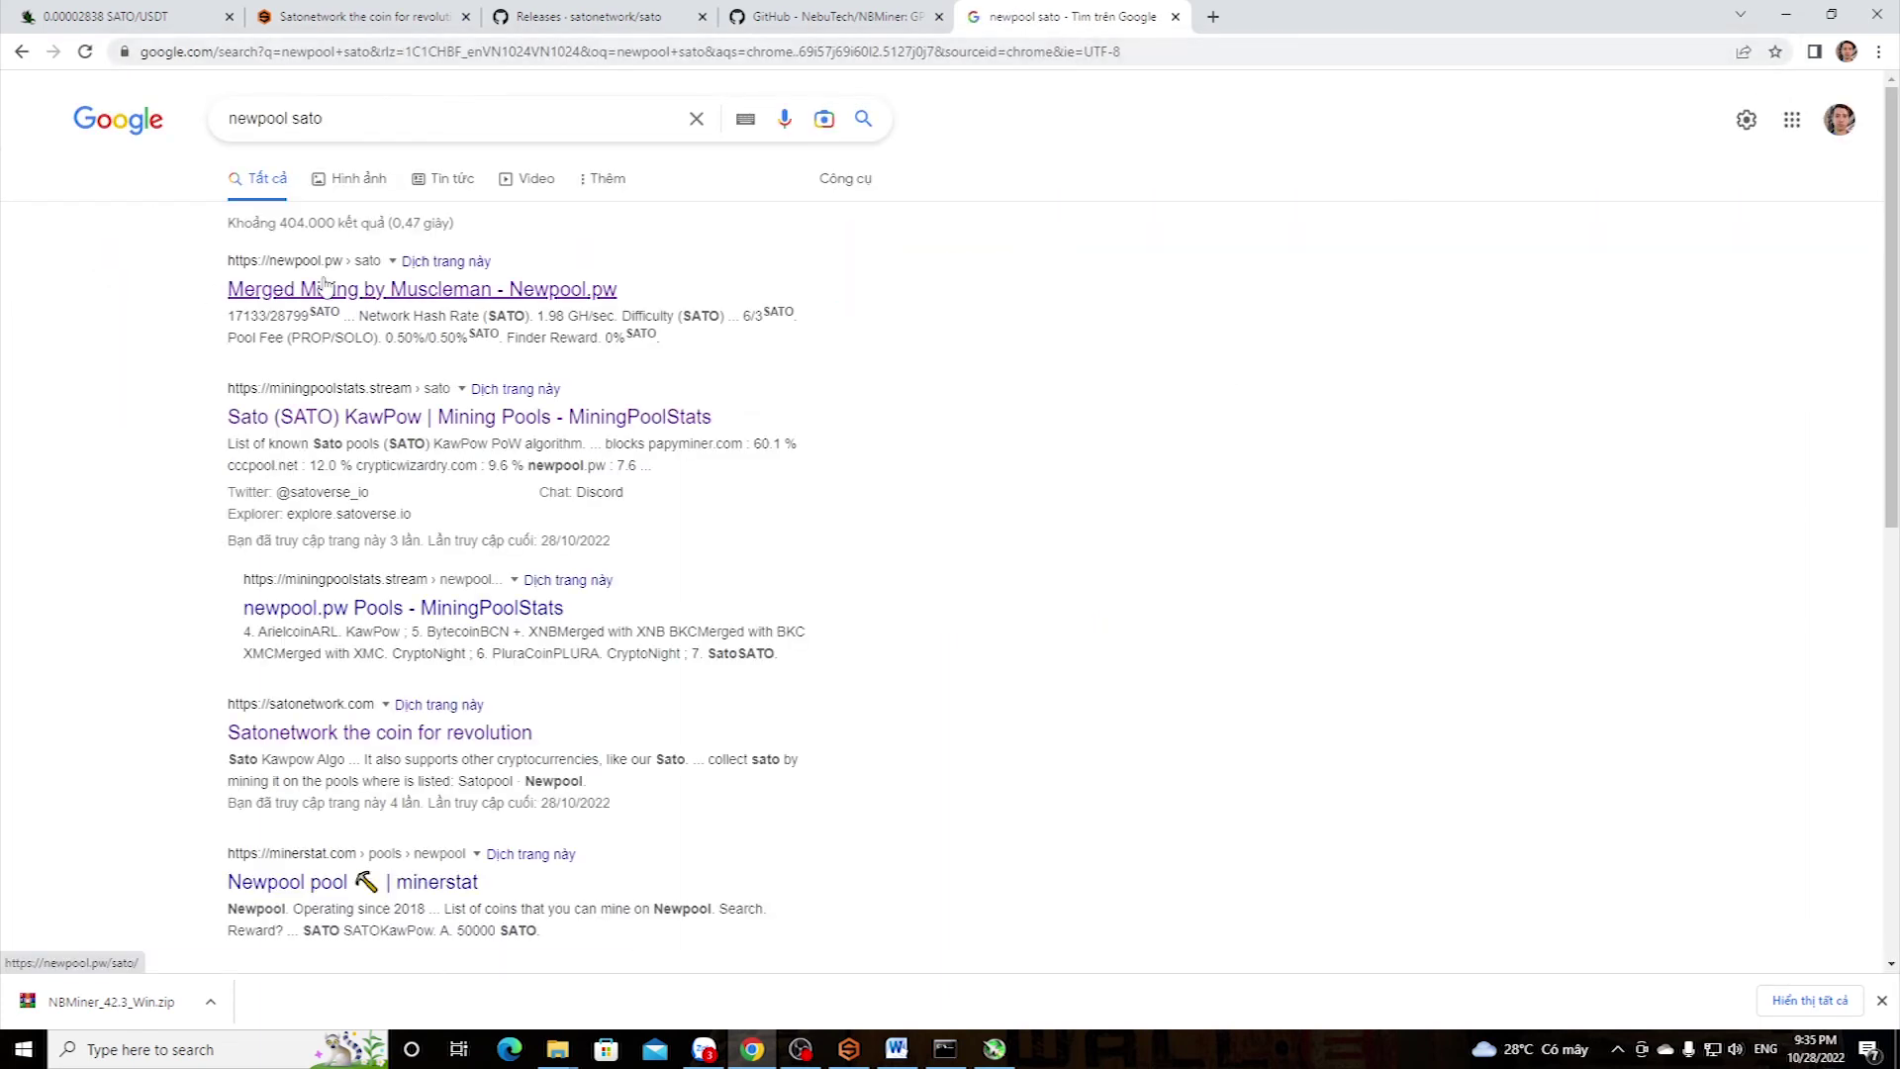
{"action": "left_click", "coordinate": [368, 289]}
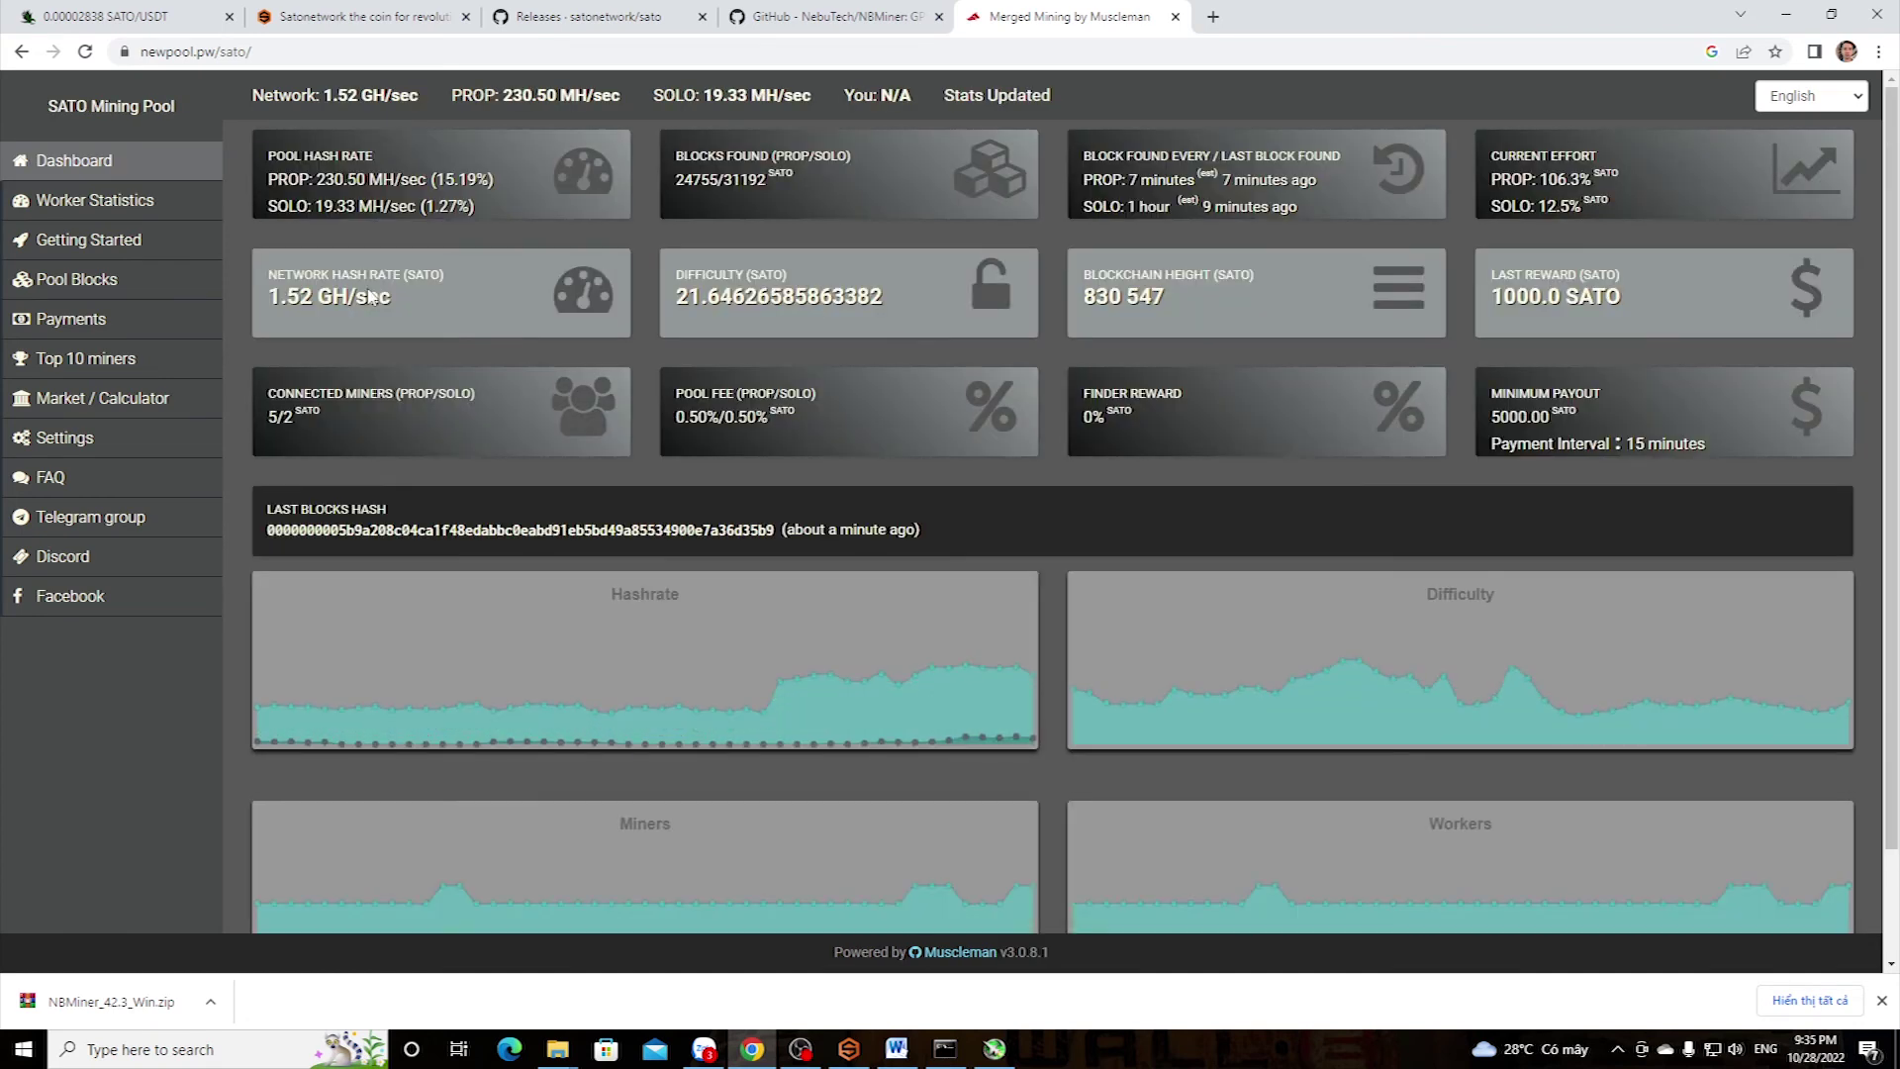
Look up the Sato wallet's receiving address in the pool's Worker Statistics
{"action": "left_click", "coordinate": [79, 203]}
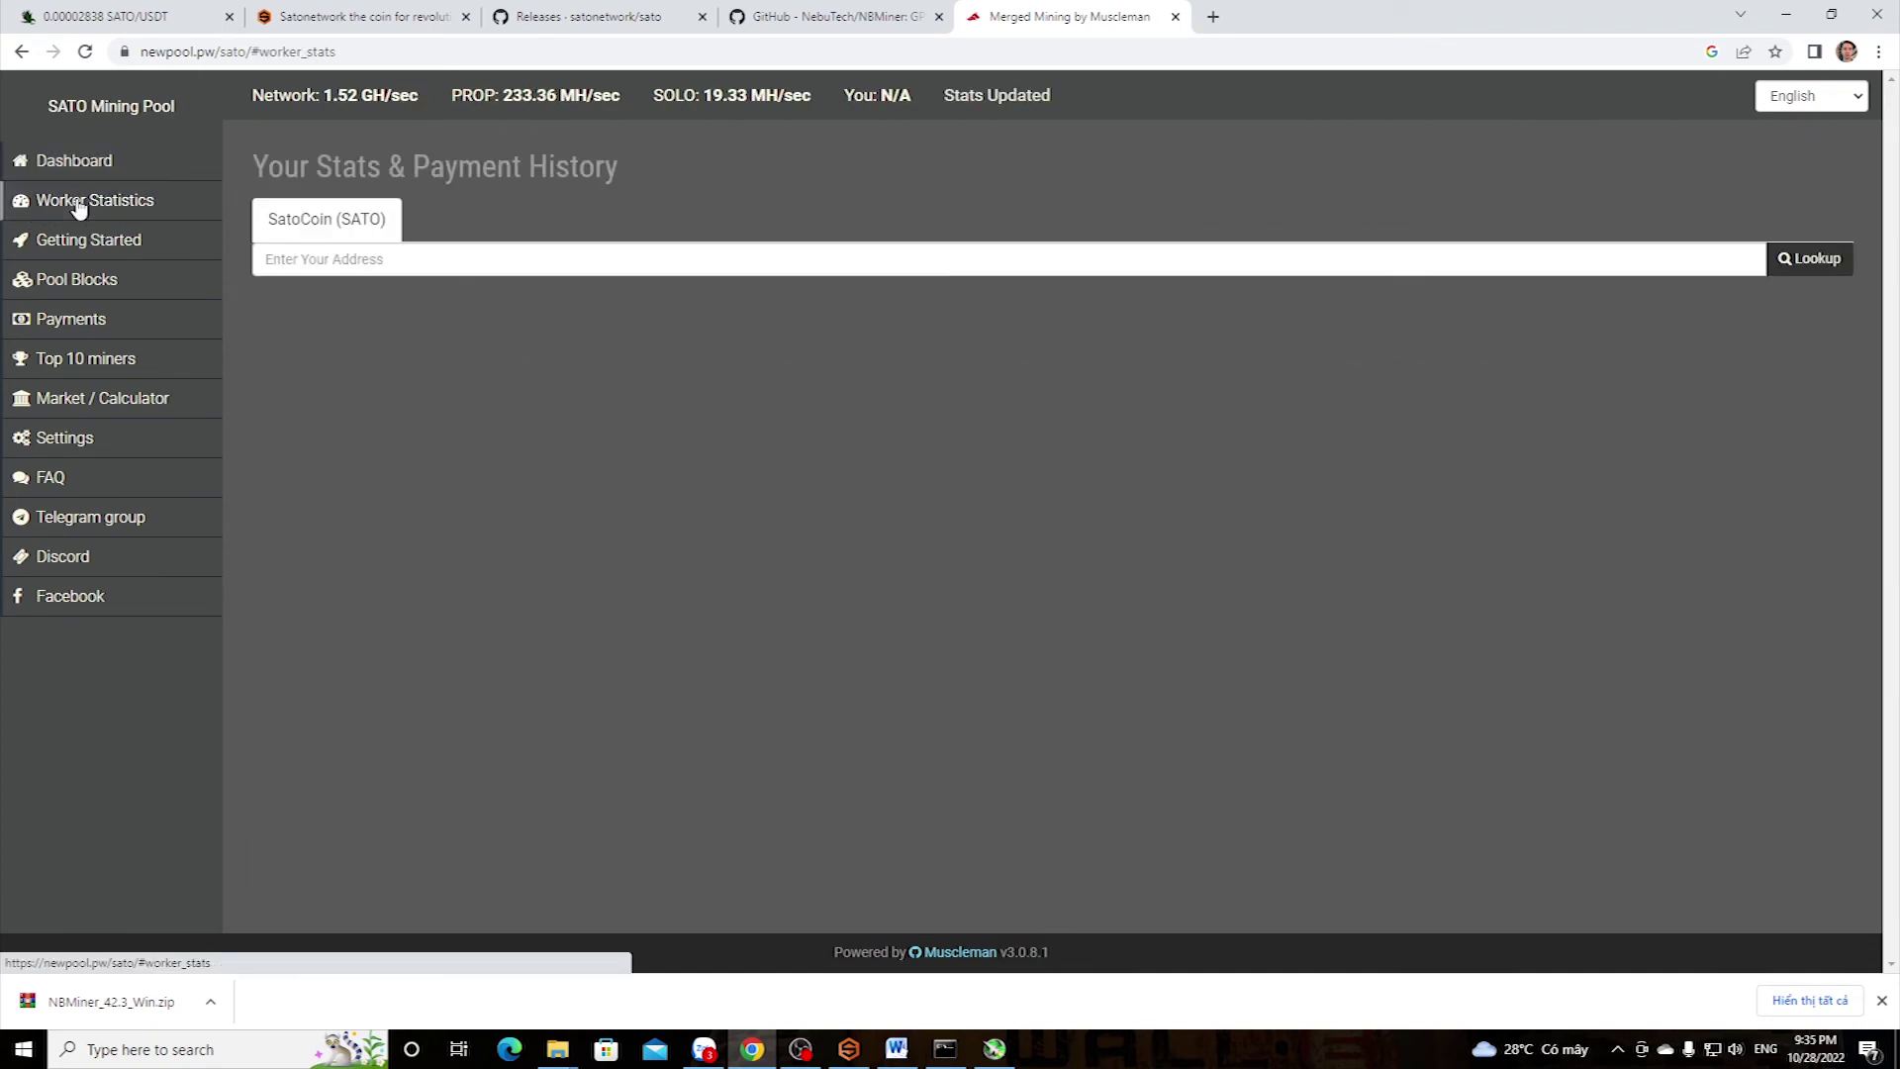
{"action": "left_click", "coordinate": [301, 258]}
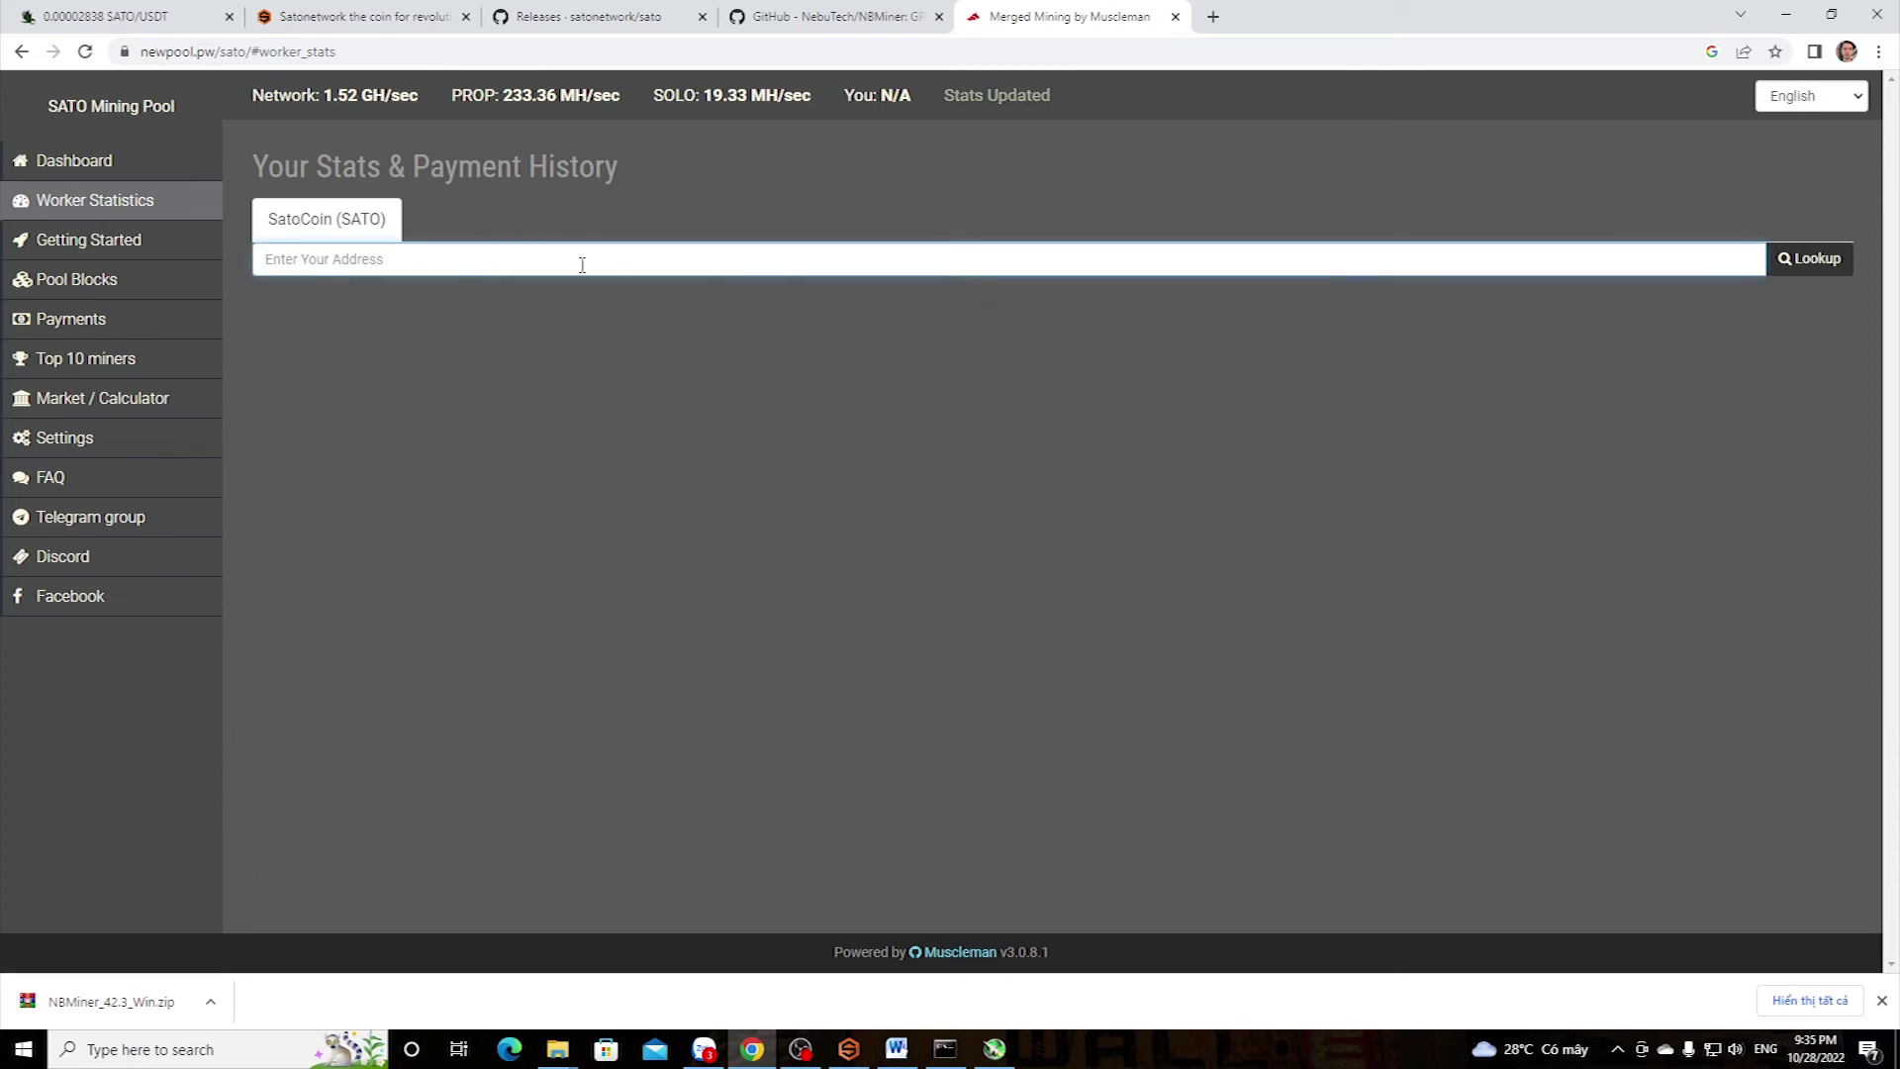
{"action": "left_click", "coordinate": [945, 1049]}
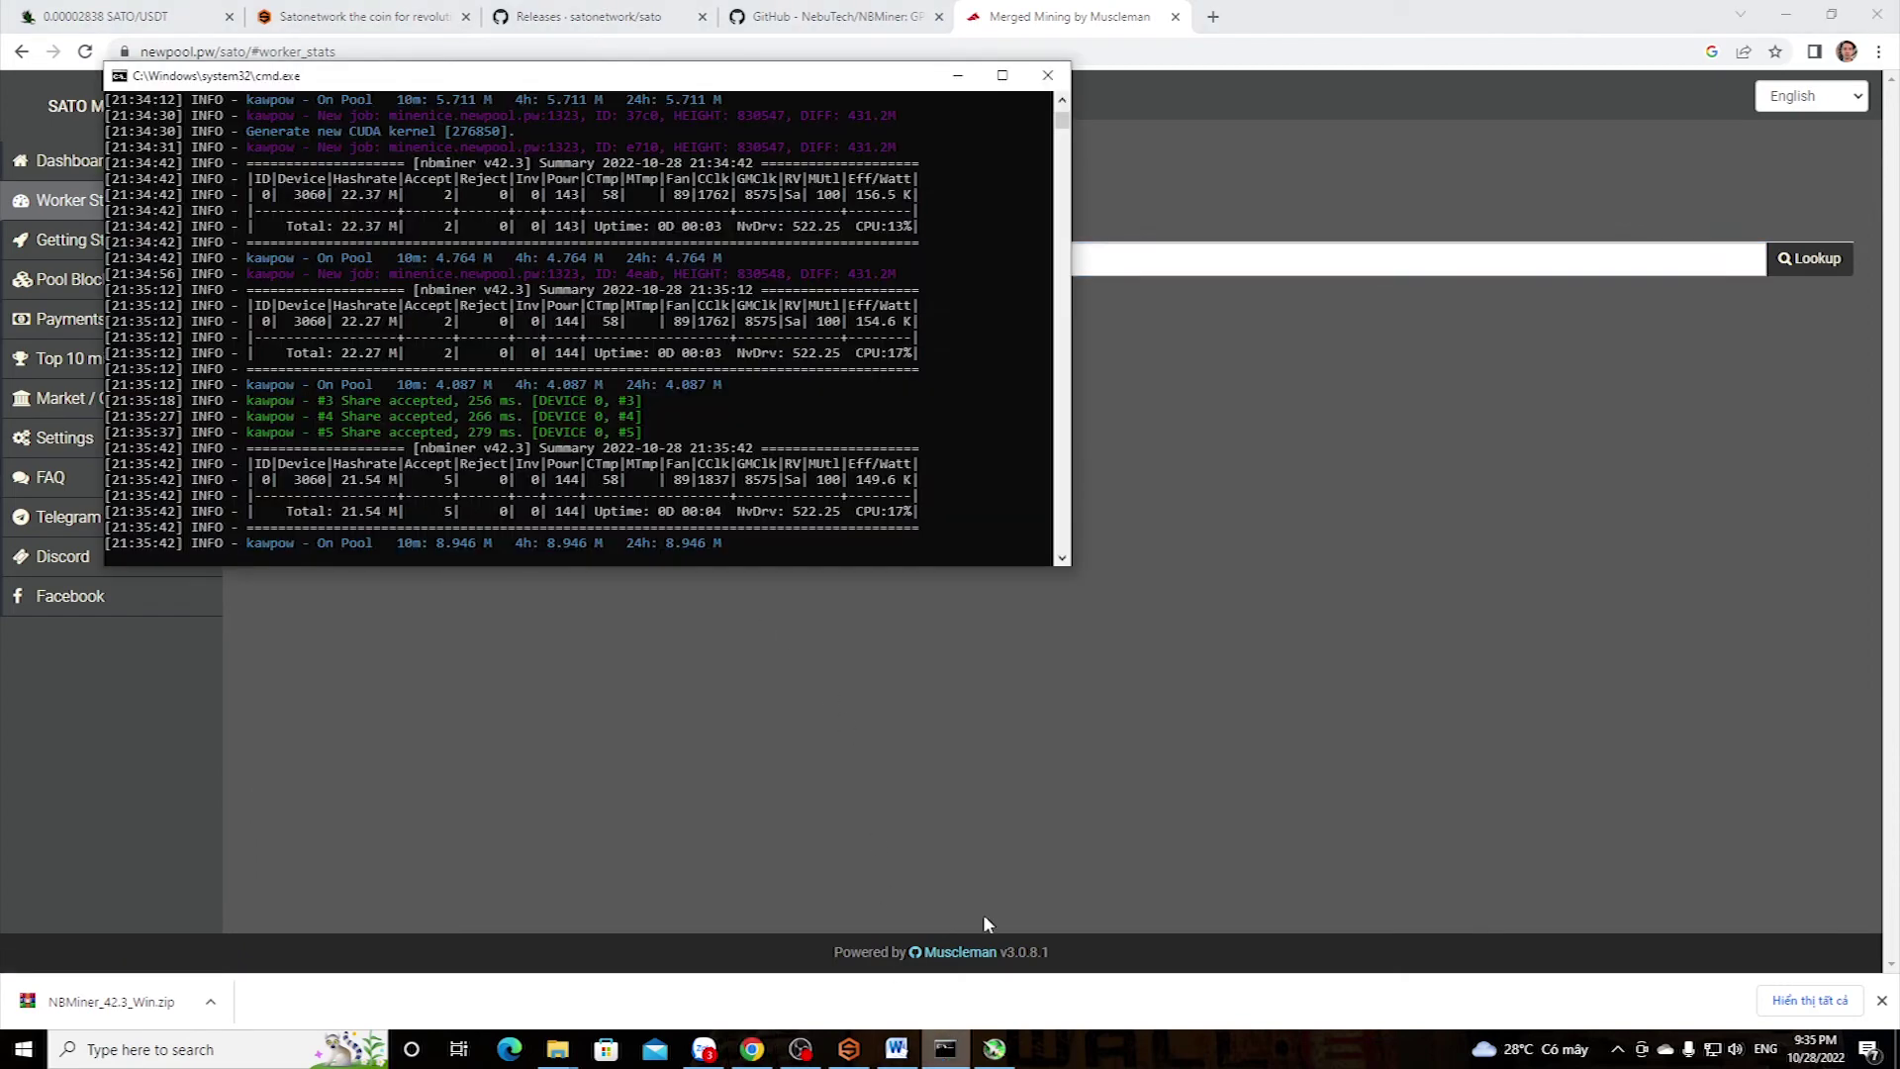
{"action": "left_click", "coordinate": [943, 1049]}
{"action": "left_click", "coordinate": [848, 1048]}
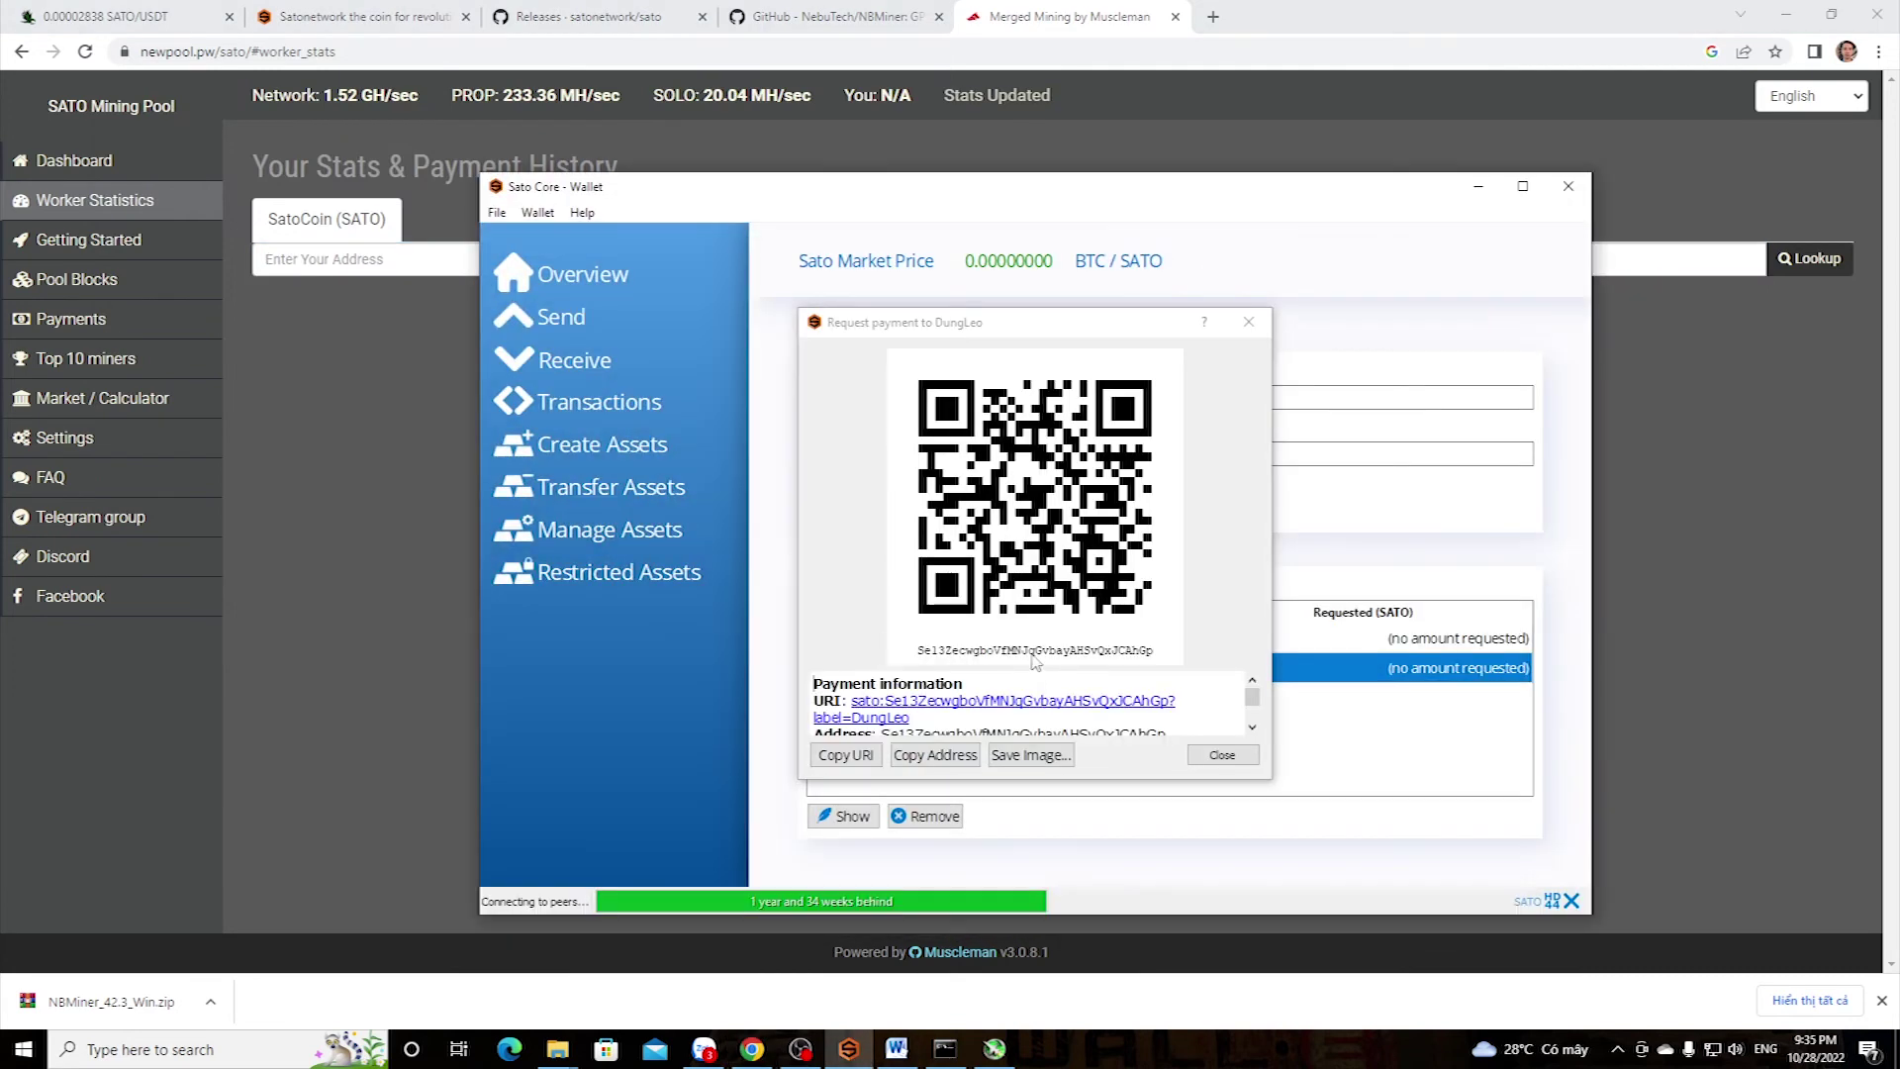
{"action": "left_click", "coordinate": [385, 519]}
{"action": "left_click", "coordinate": [368, 262]}
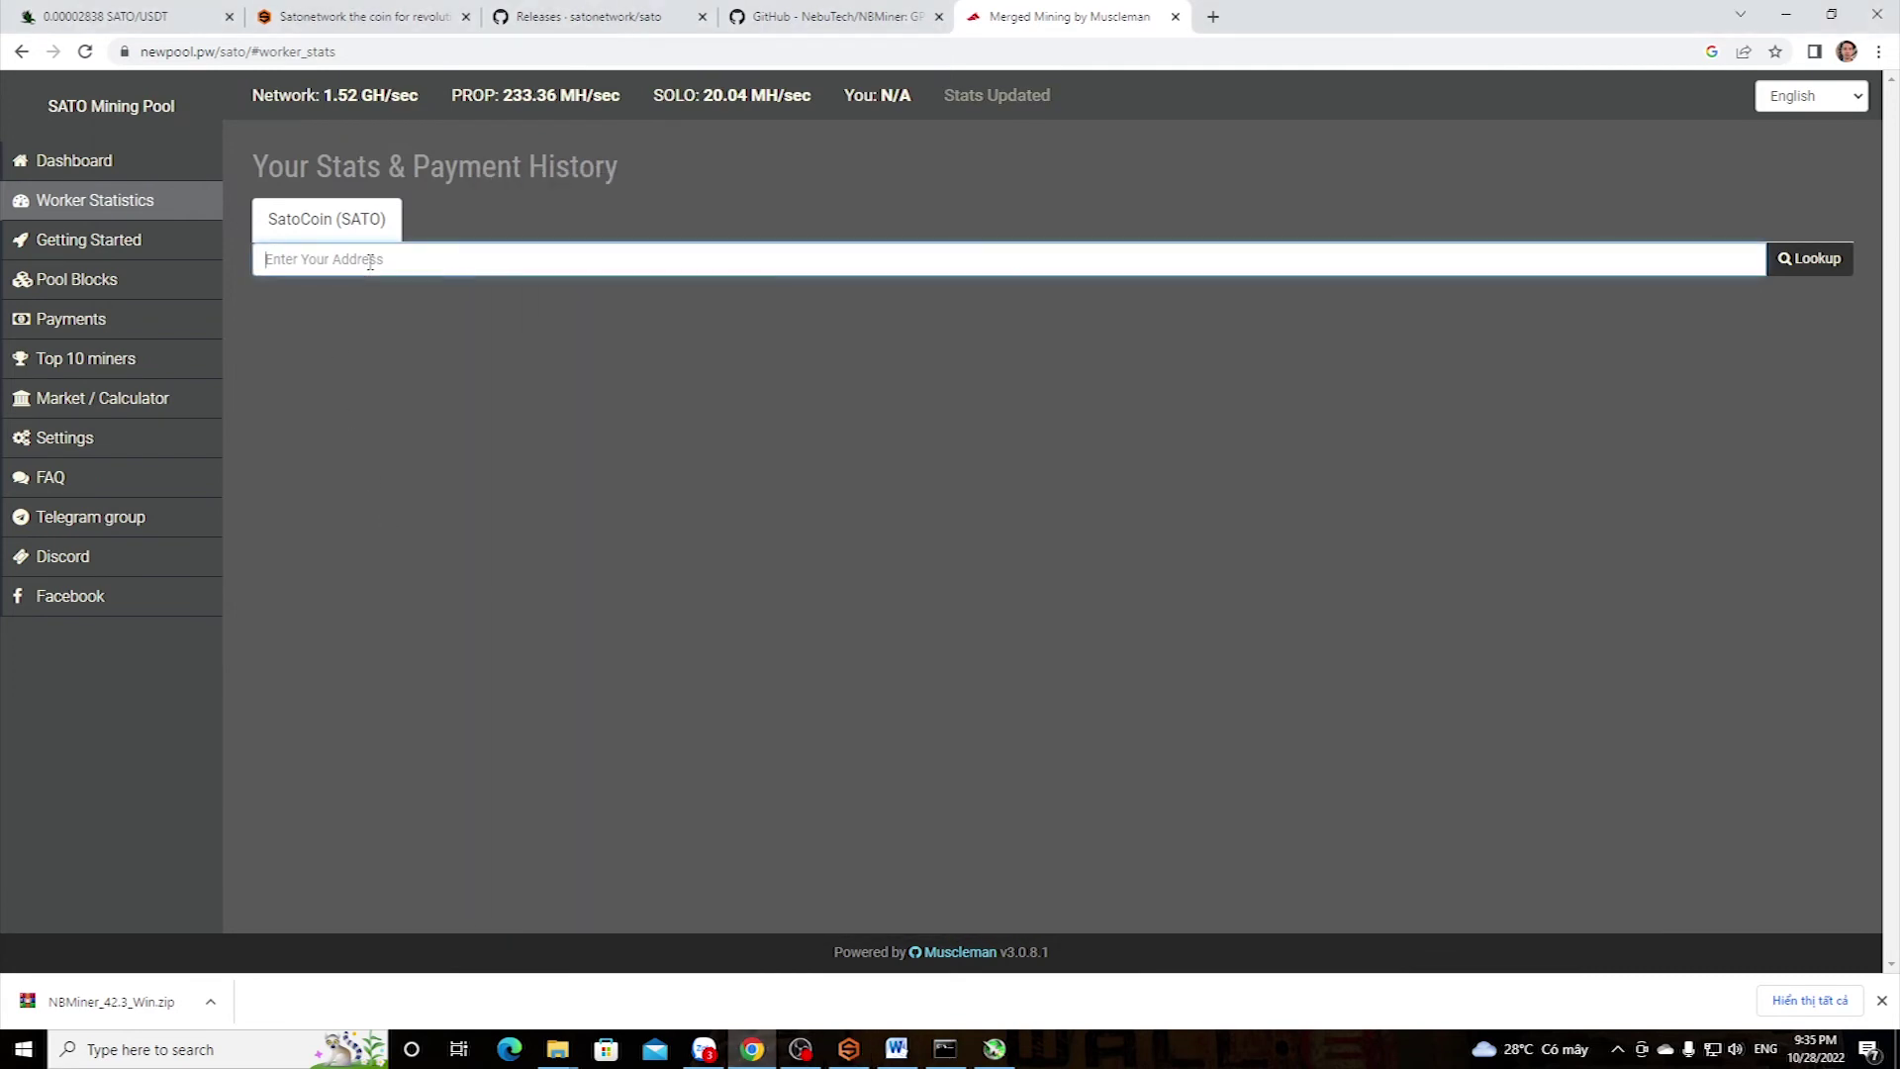
{"action": "right_click", "coordinate": [367, 261]}
{"action": "left_click", "coordinate": [441, 420]}
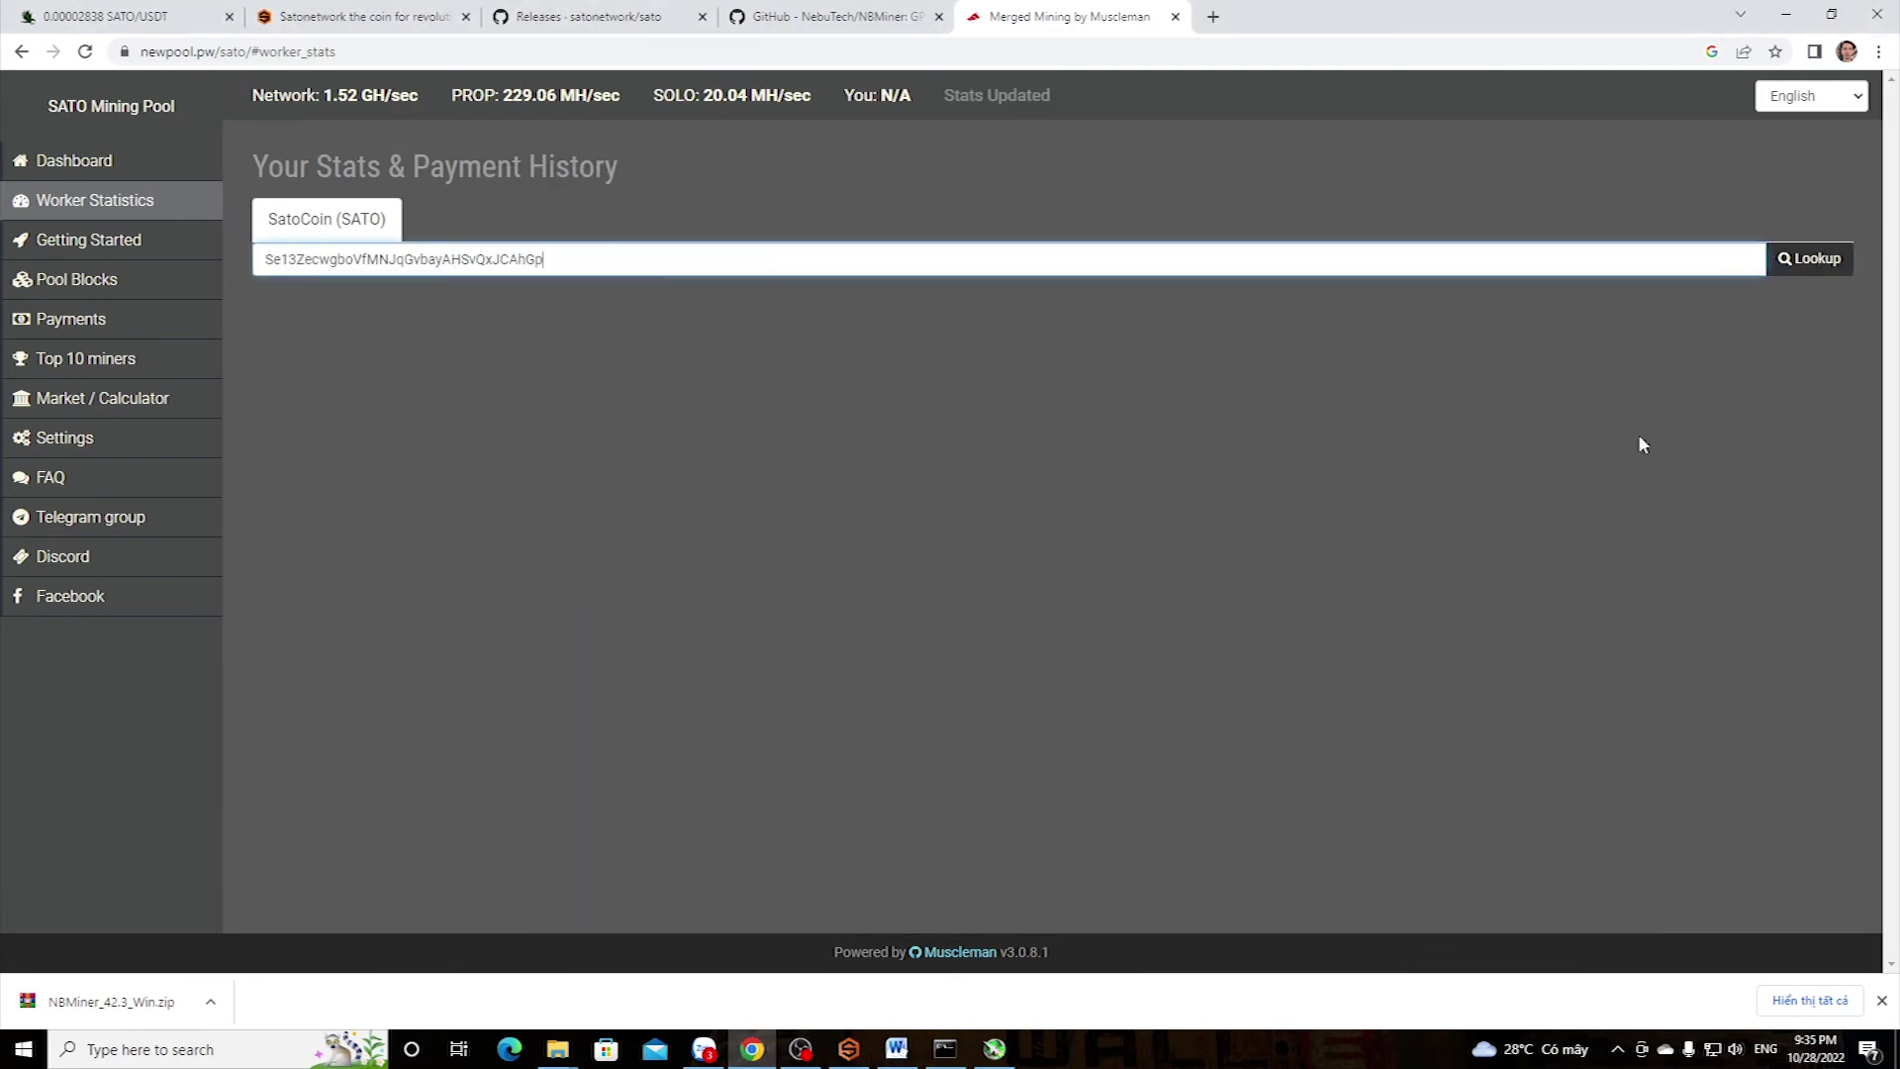
{"action": "left_click", "coordinate": [1836, 269]}
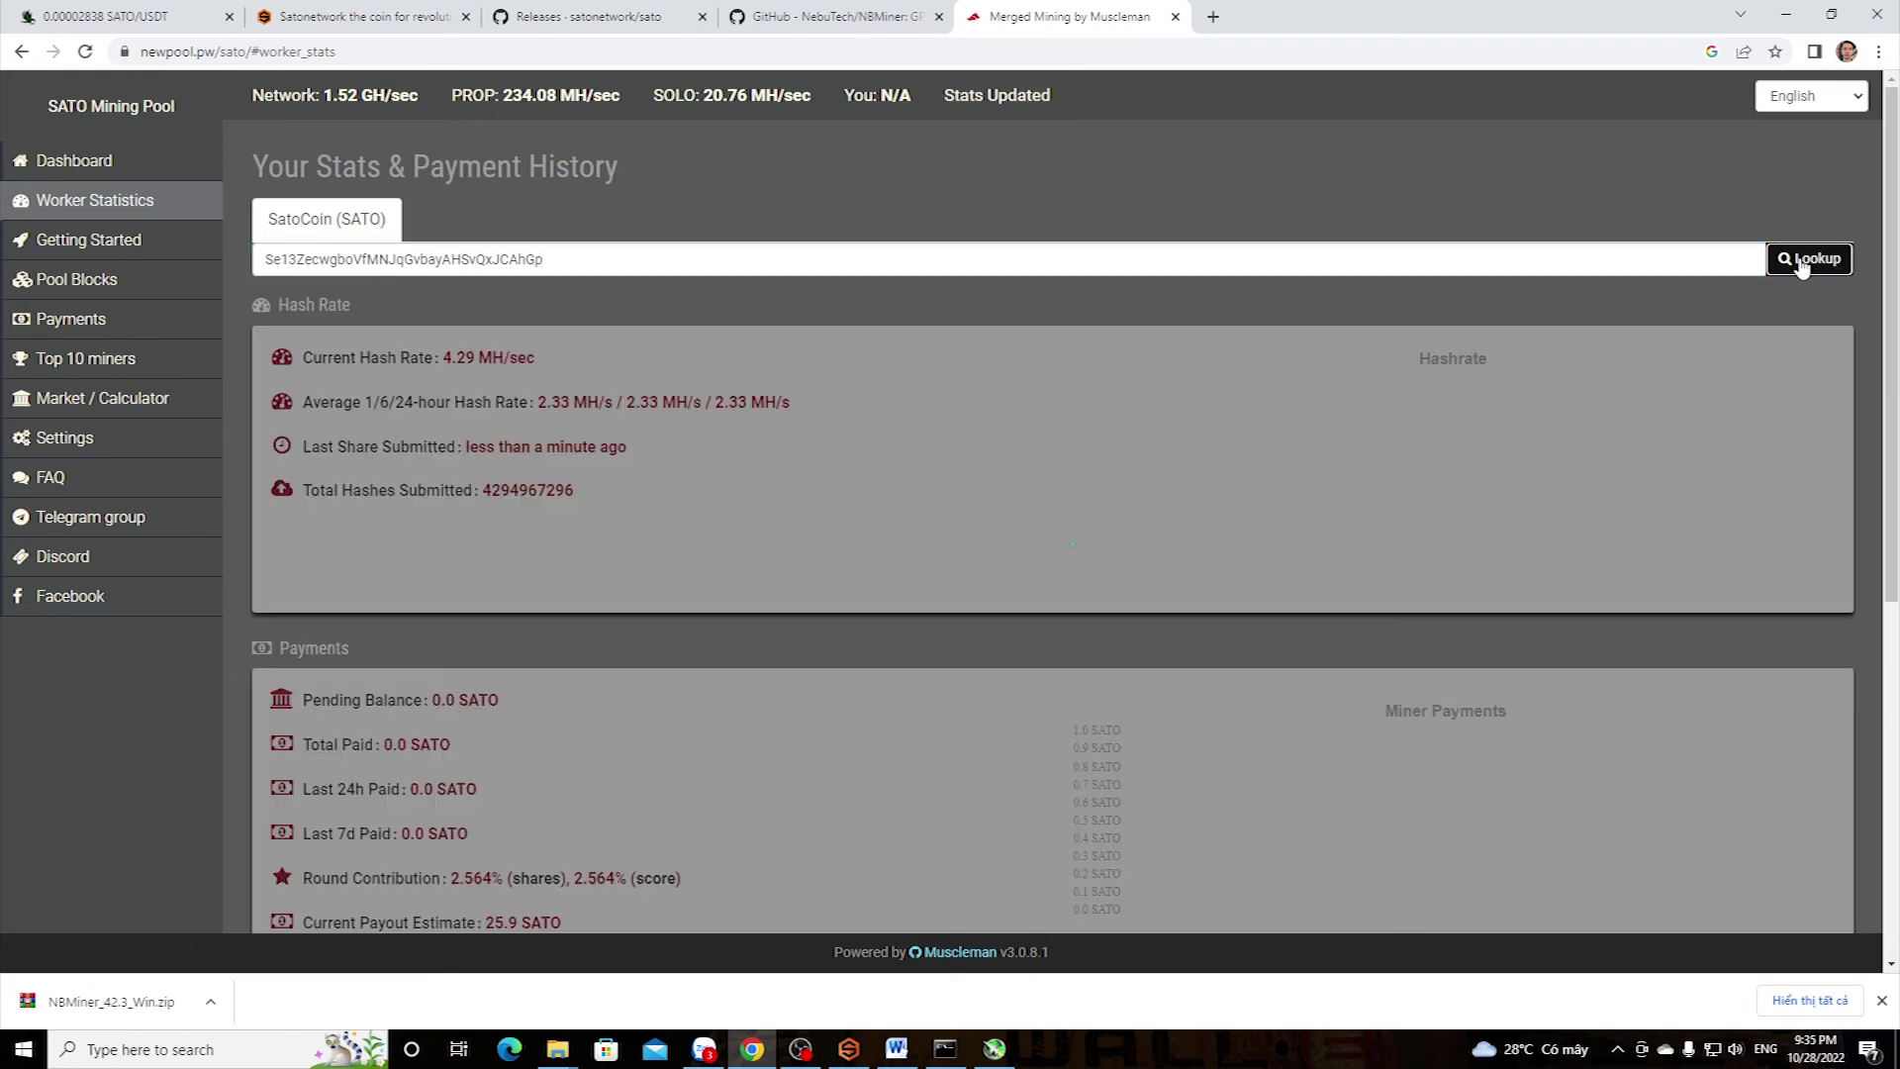
Examine the miner's current and average hash rates and the total hashes submitted
{"action": "scroll", "coordinate": [831, 544], "scroll_direction": "down", "scroll_amount": 1}
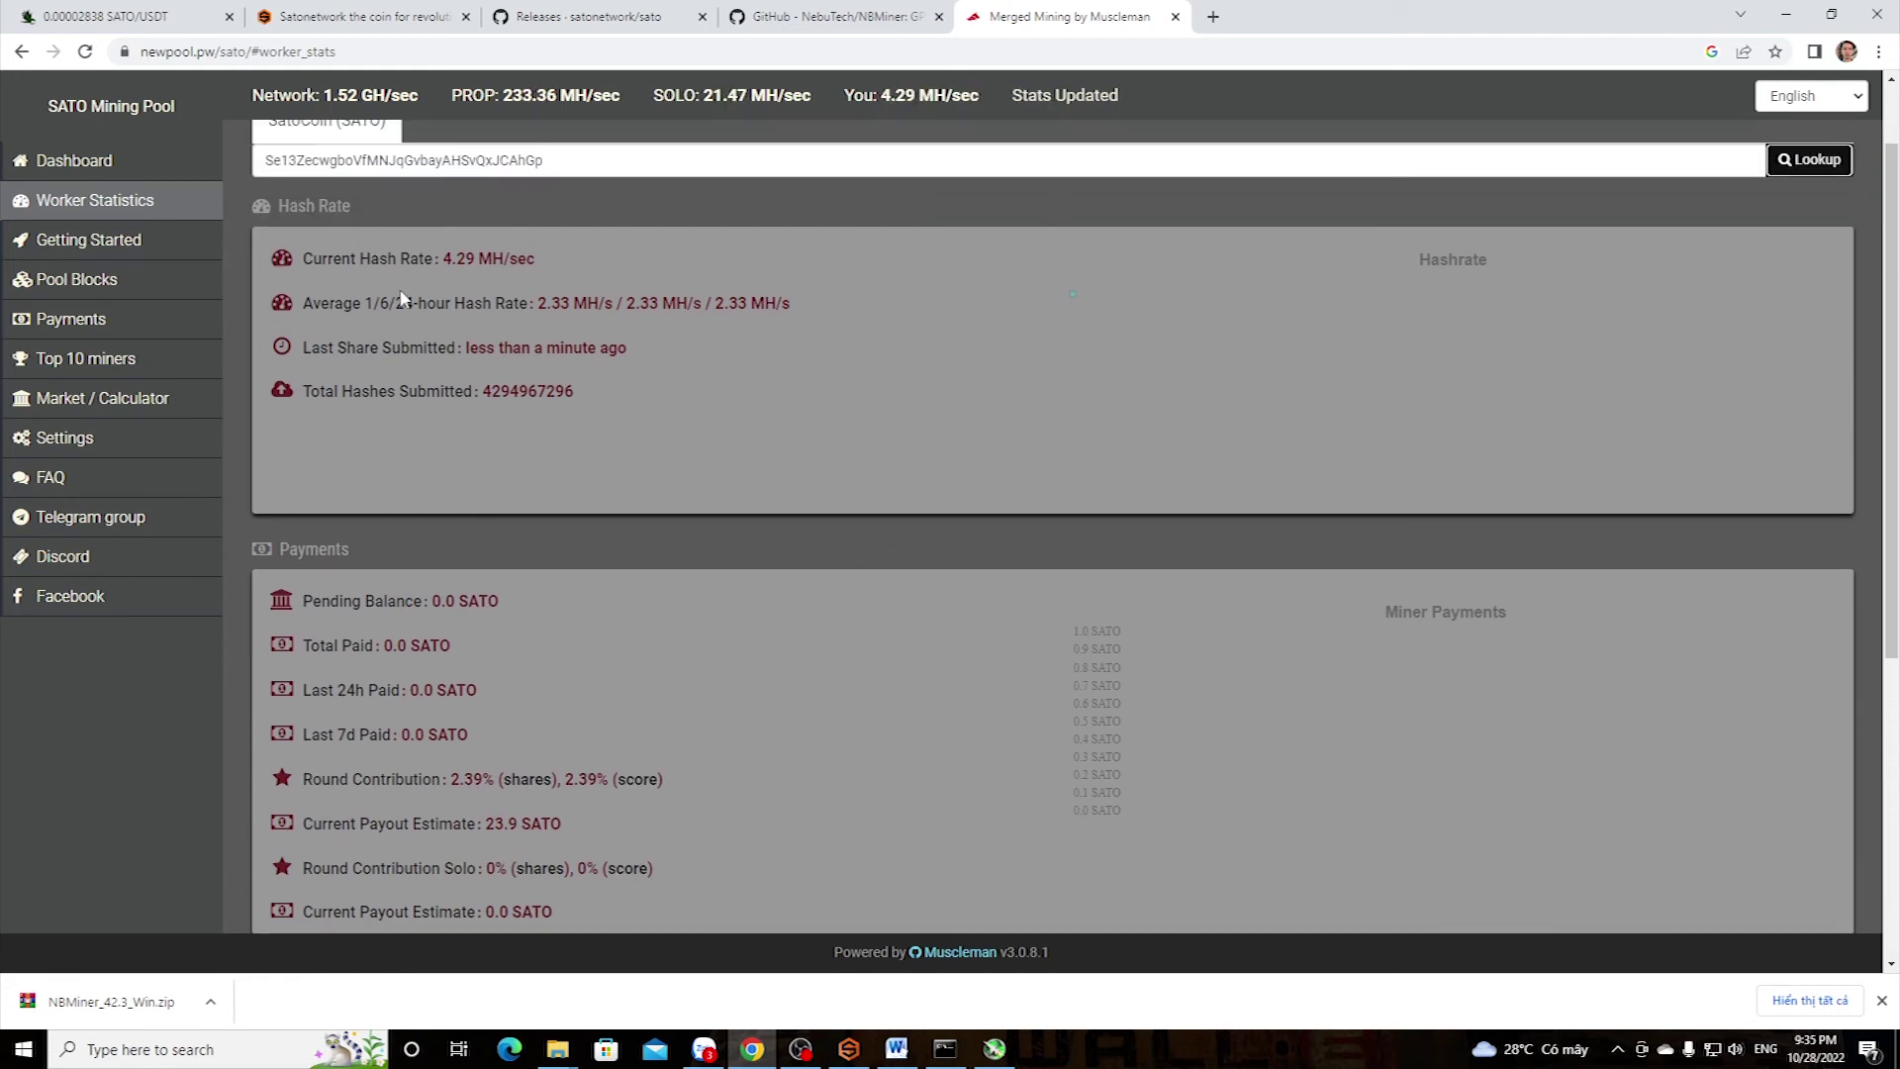
{"action": "left_click_drag", "start_coordinate": [536, 259], "coordinate": [388, 260]}
{"action": "left_click_drag", "start_coordinate": [783, 303], "coordinate": [517, 303]}
{"action": "left_click", "coordinate": [750, 359]}
{"action": "left_click_drag", "start_coordinate": [806, 409], "coordinate": [264, 397]}
{"action": "left_click", "coordinate": [871, 436]}
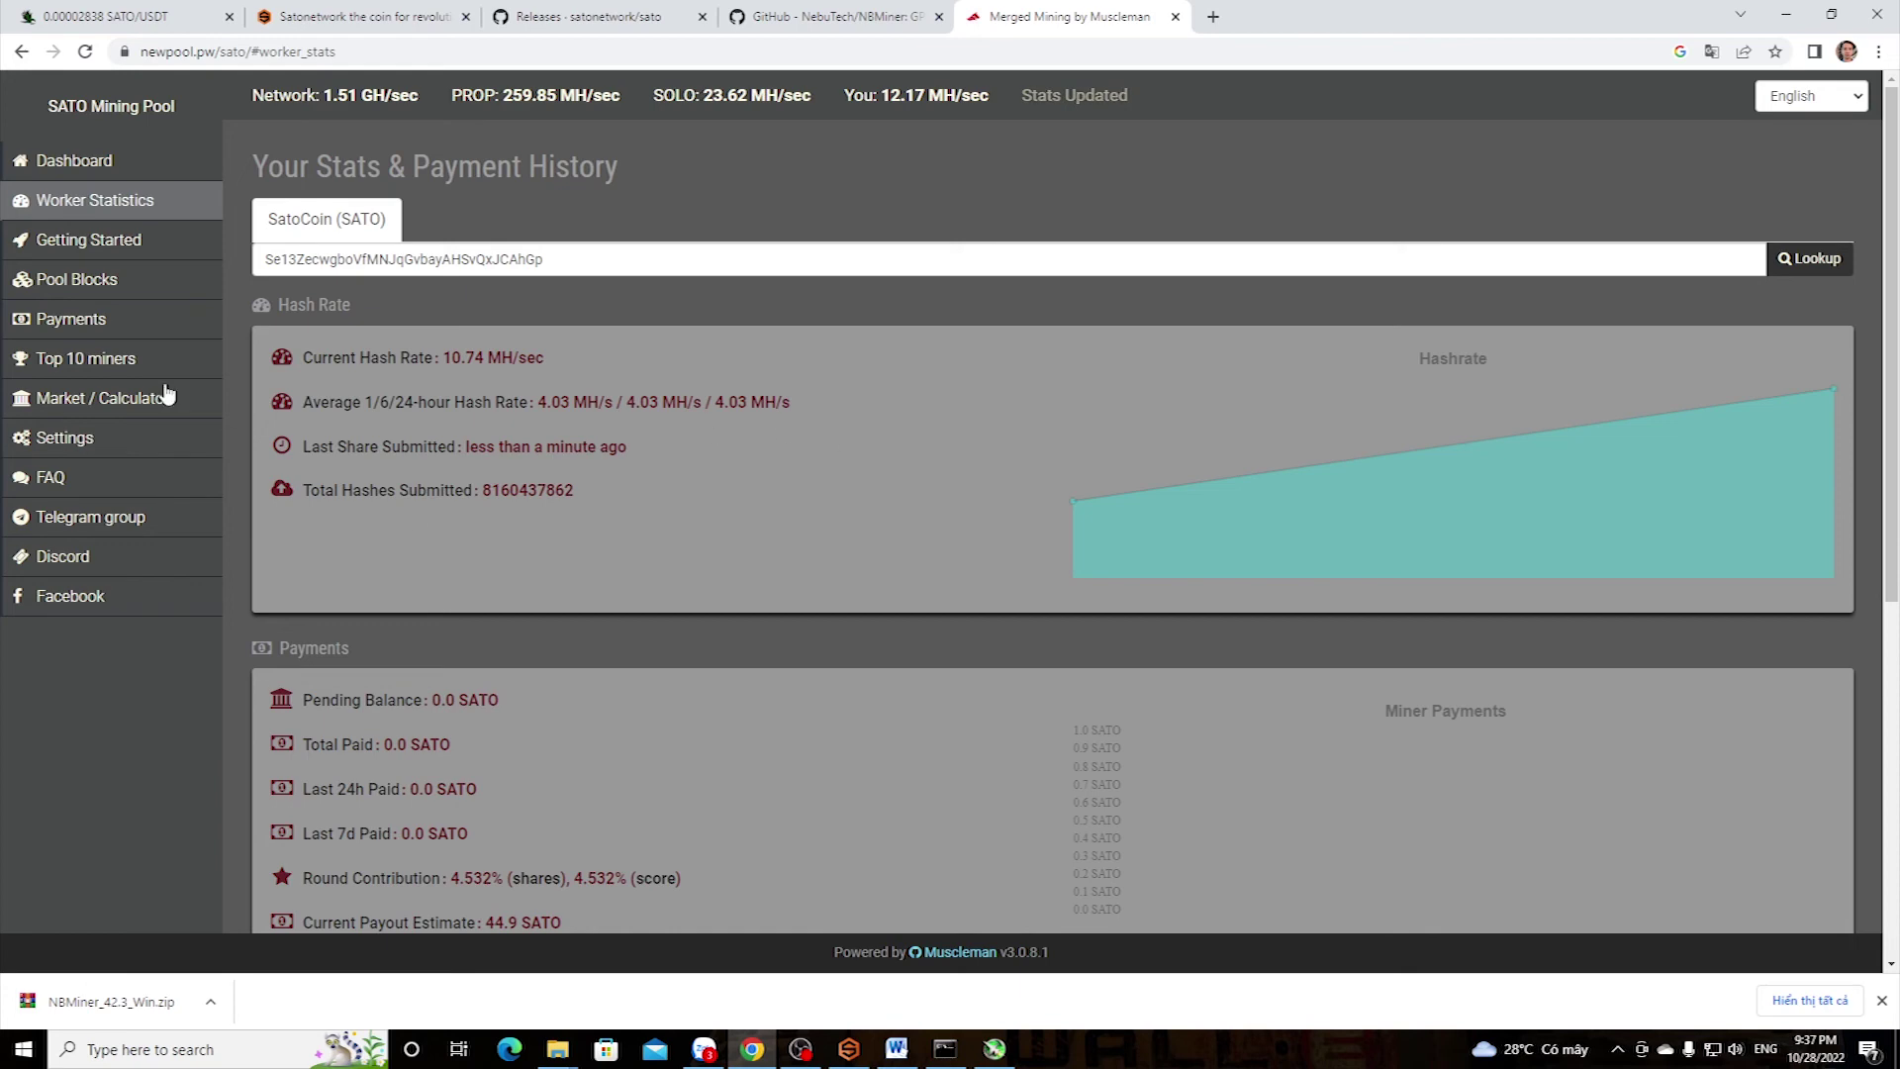
Examine the minimum payout and payment interval on the pool's Payments page and return to Worker Statistics
{"action": "left_click", "coordinate": [87, 327]}
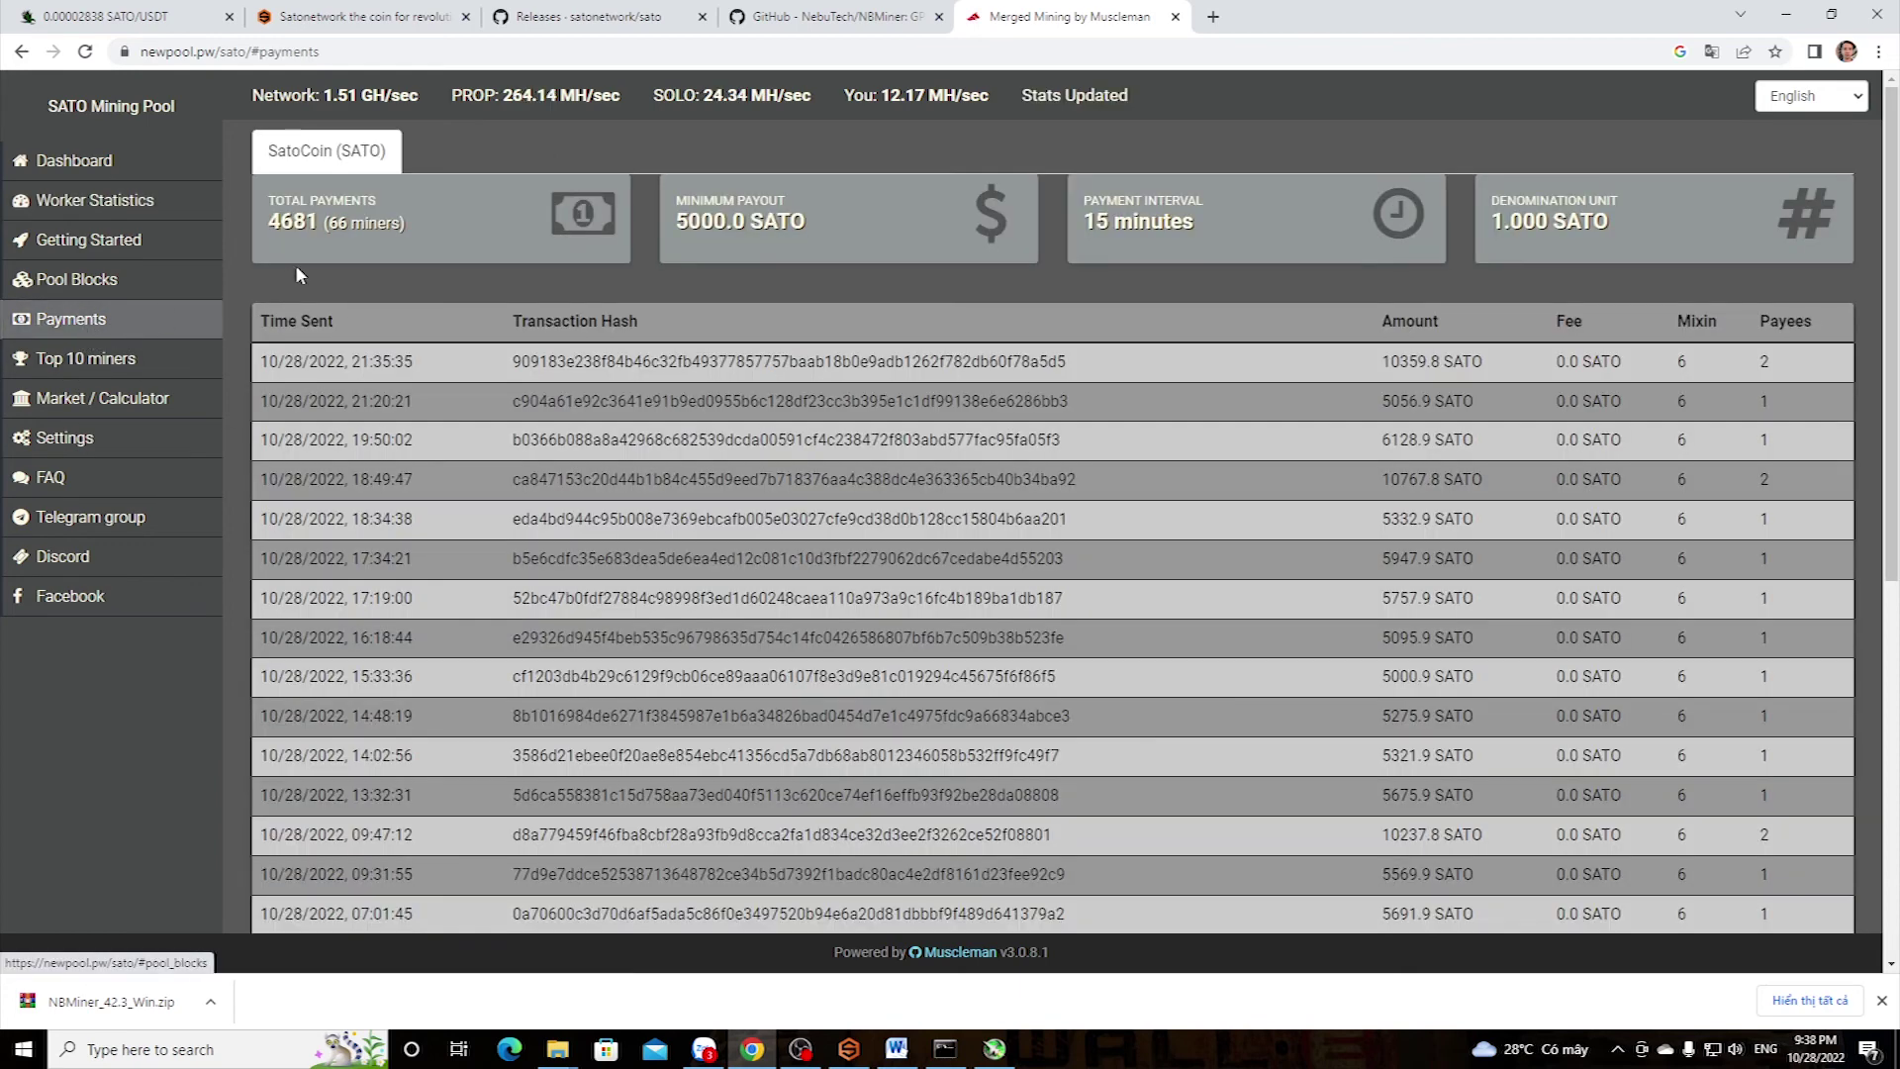
{"action": "left_click_drag", "start_coordinate": [802, 226], "coordinate": [681, 225]}
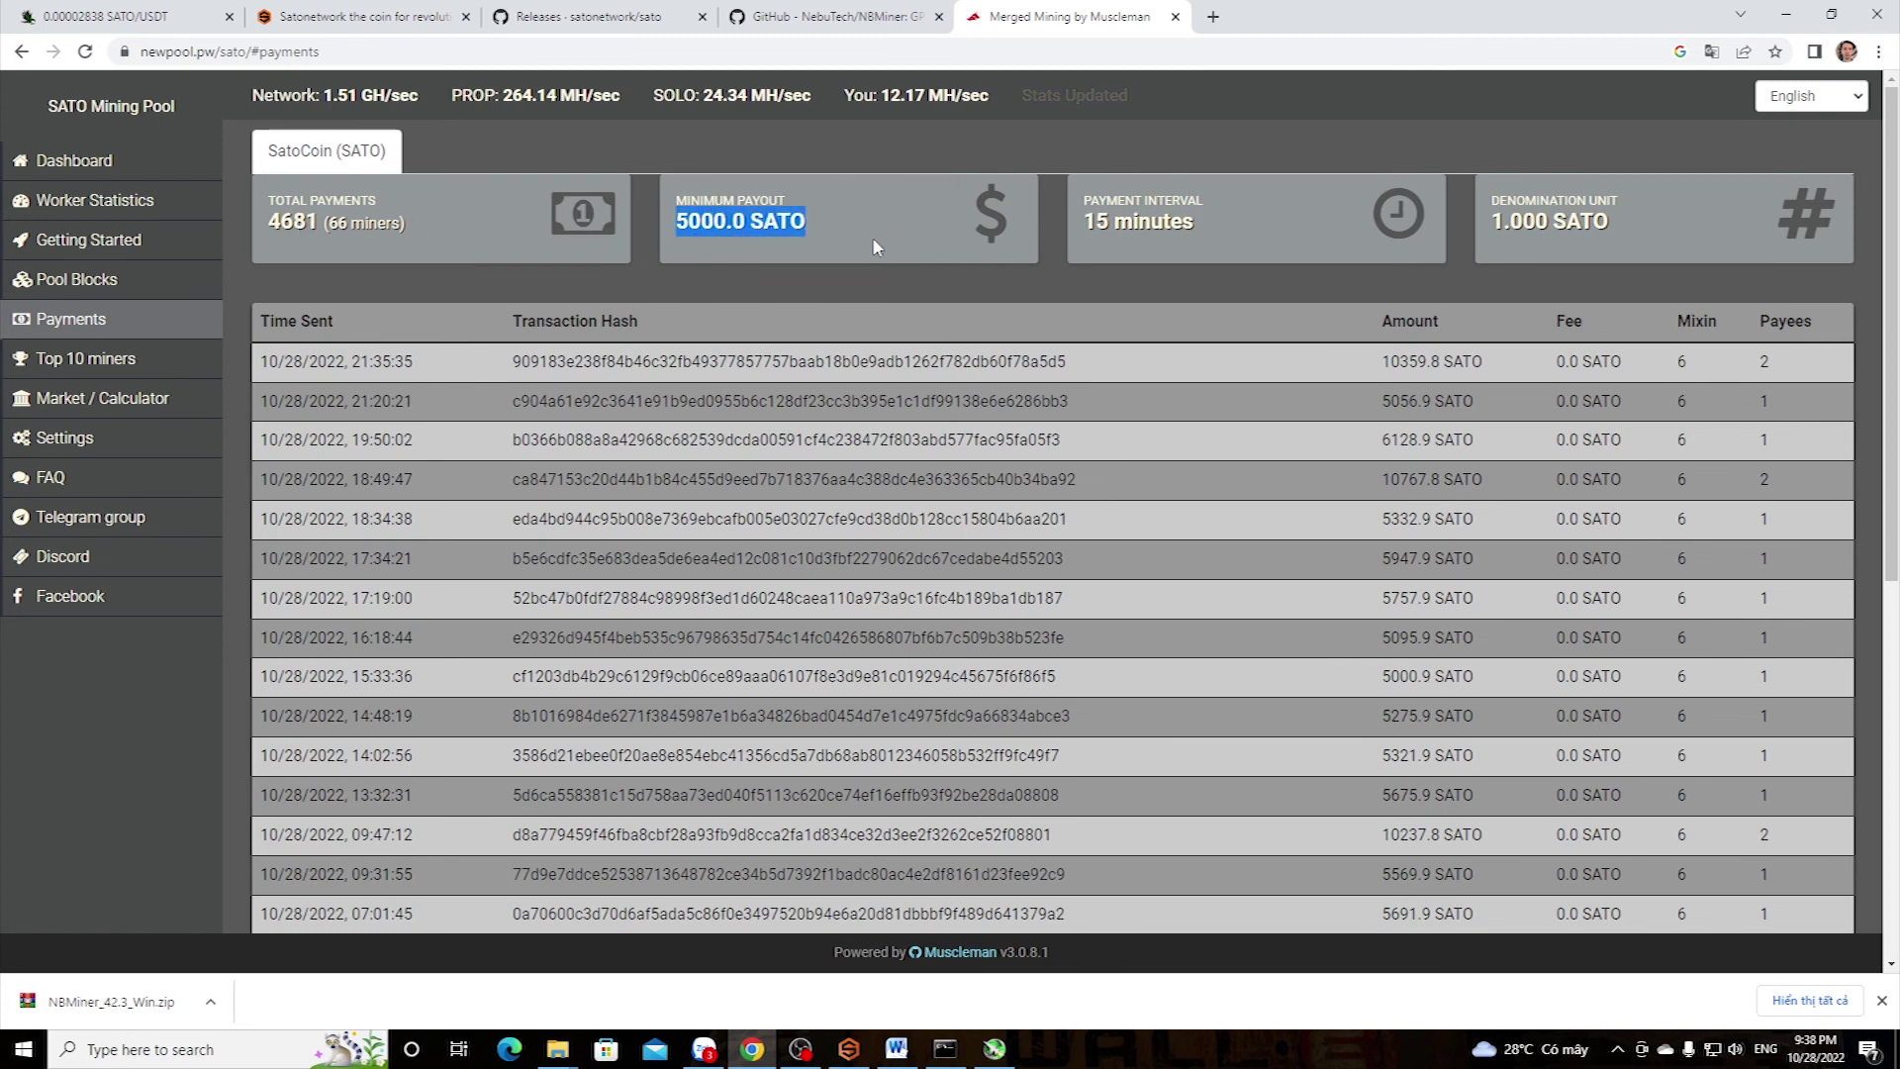
{"action": "left_click", "coordinate": [826, 229]}
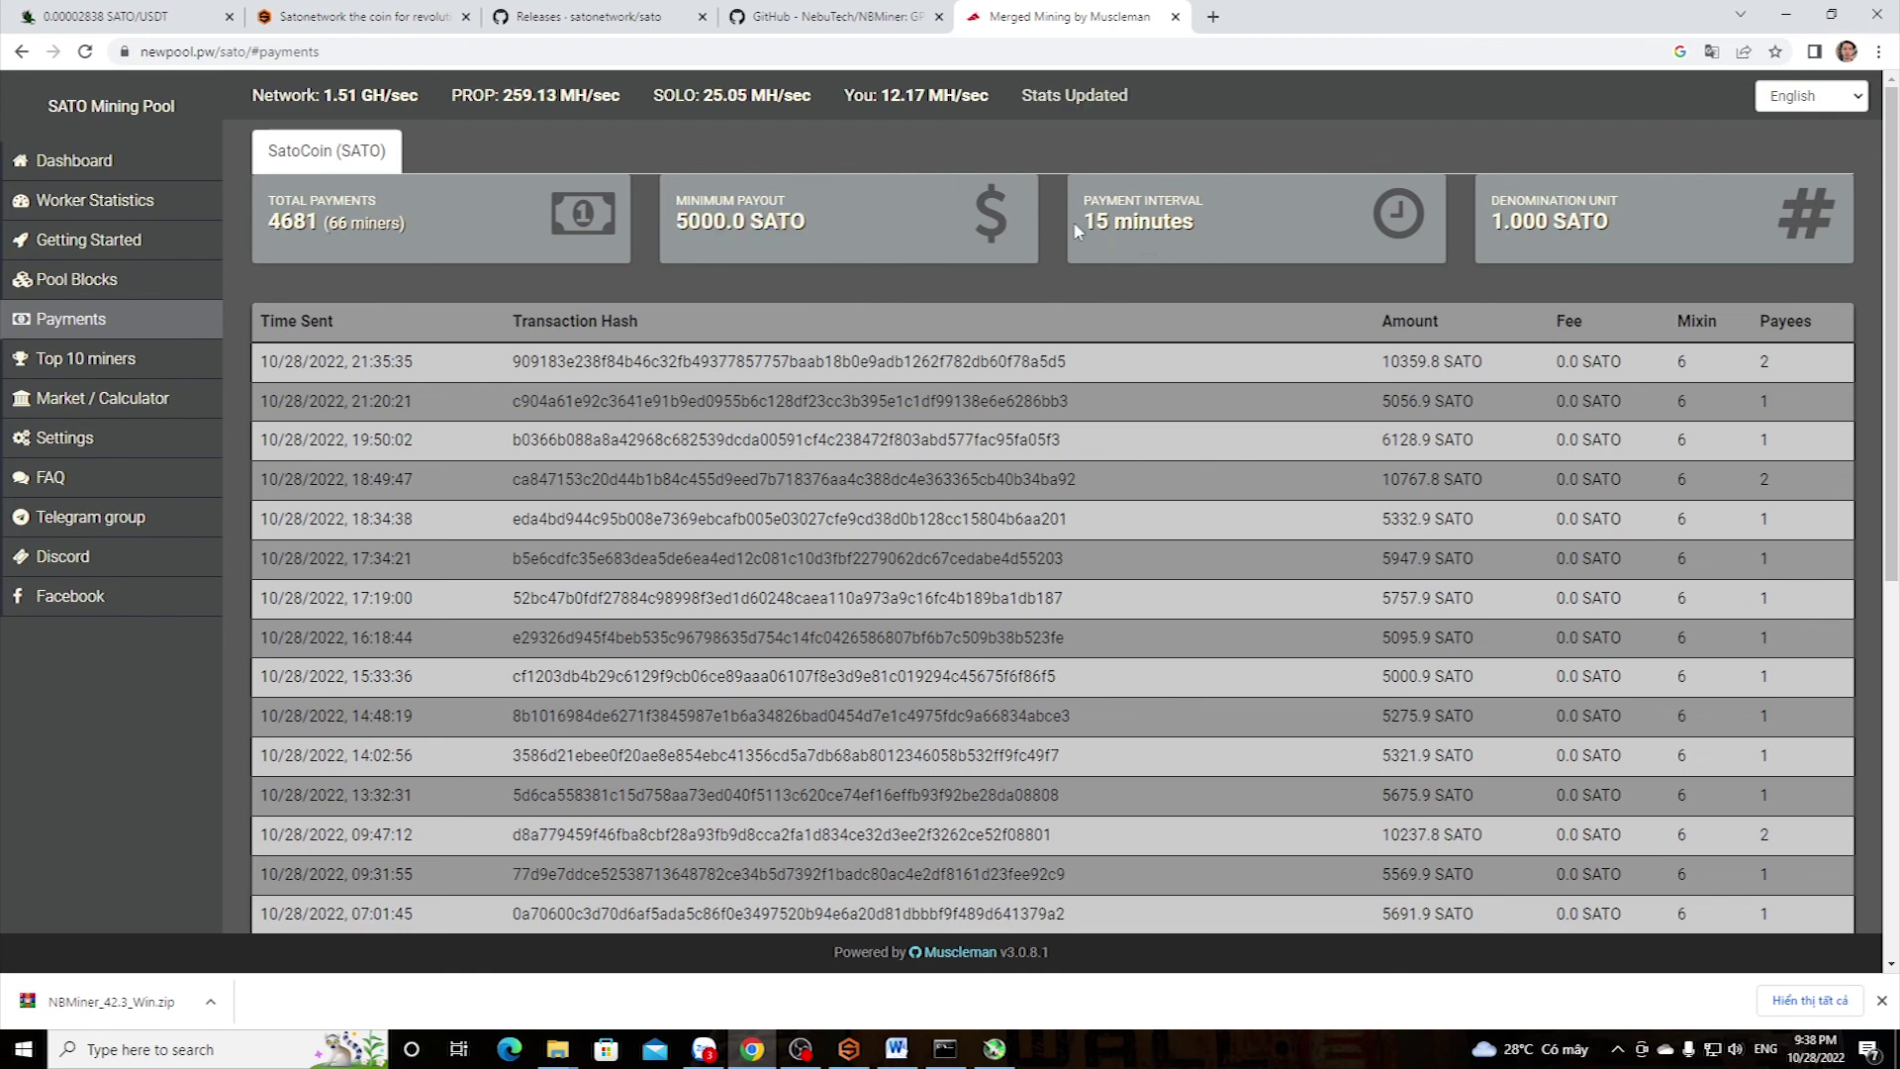
{"action": "left_click_drag", "start_coordinate": [1078, 231], "coordinate": [1203, 234]}
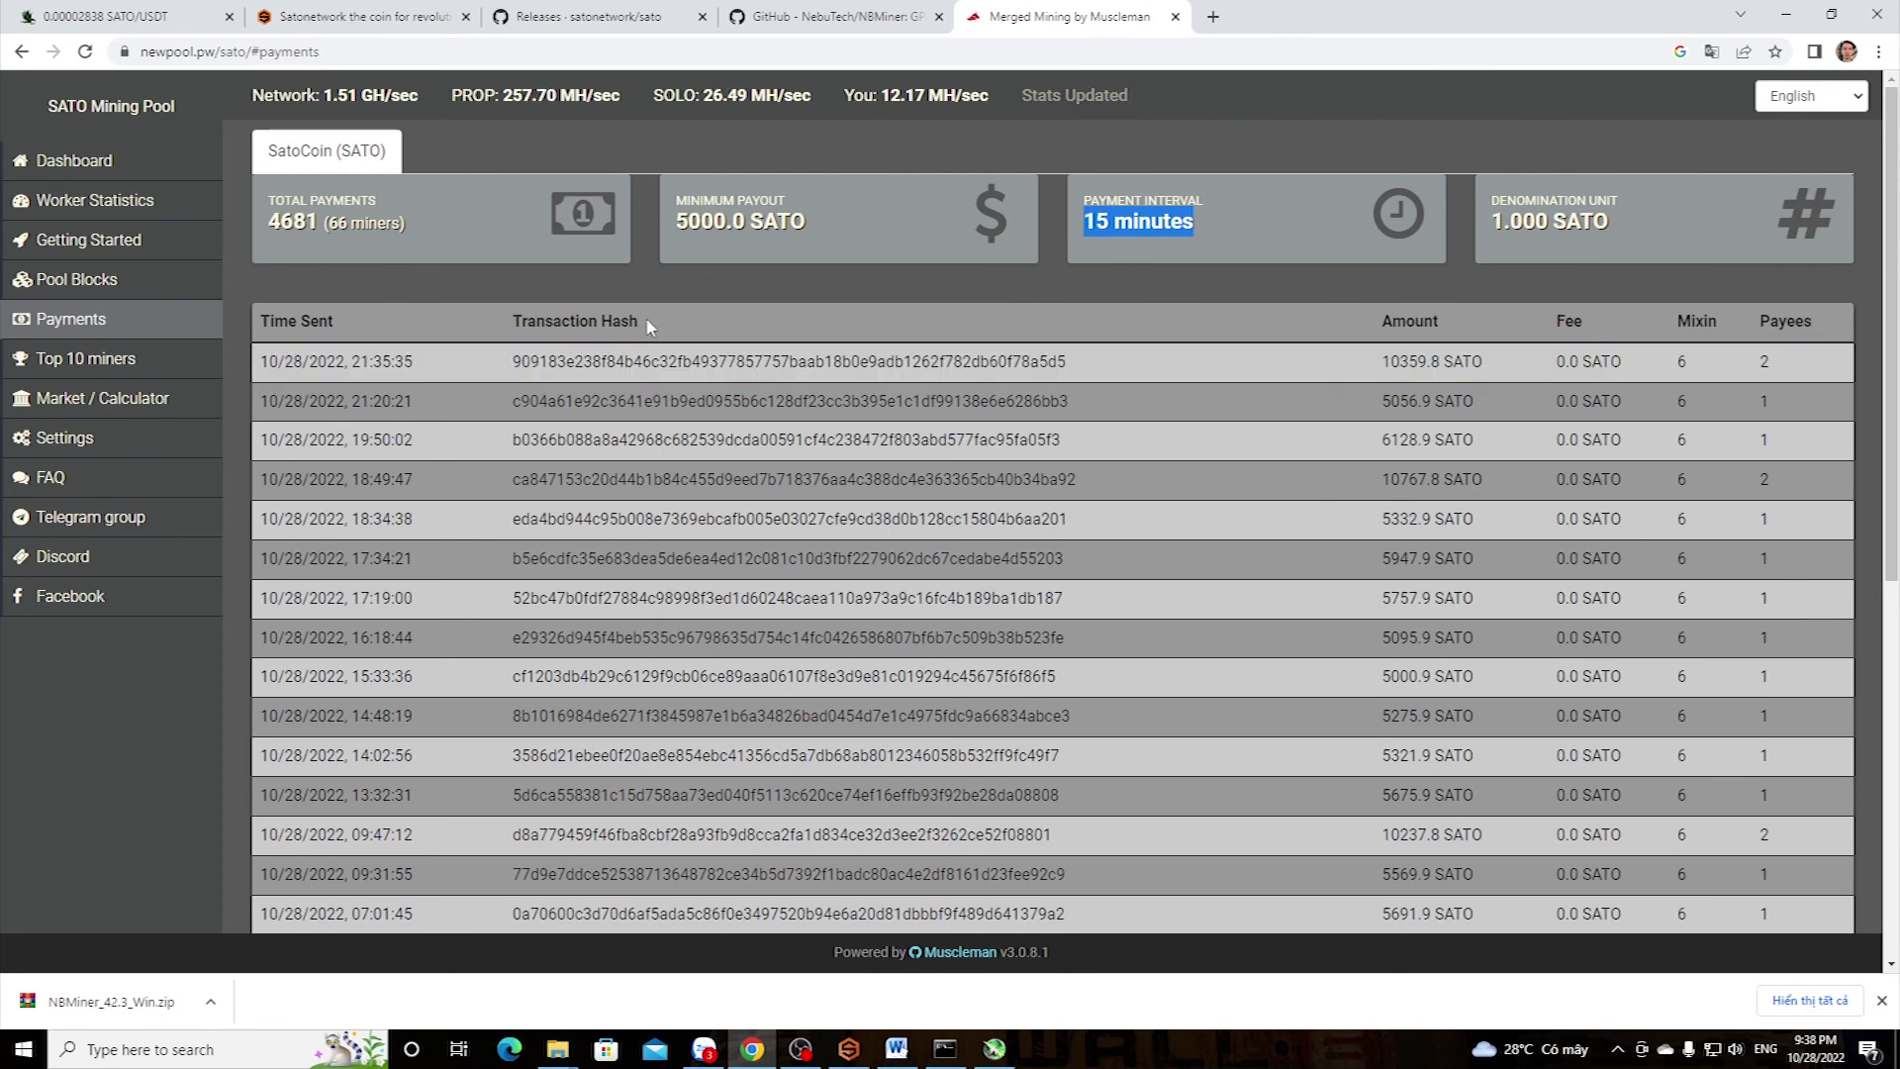
{"action": "triple_click", "coordinate": [804, 246]}
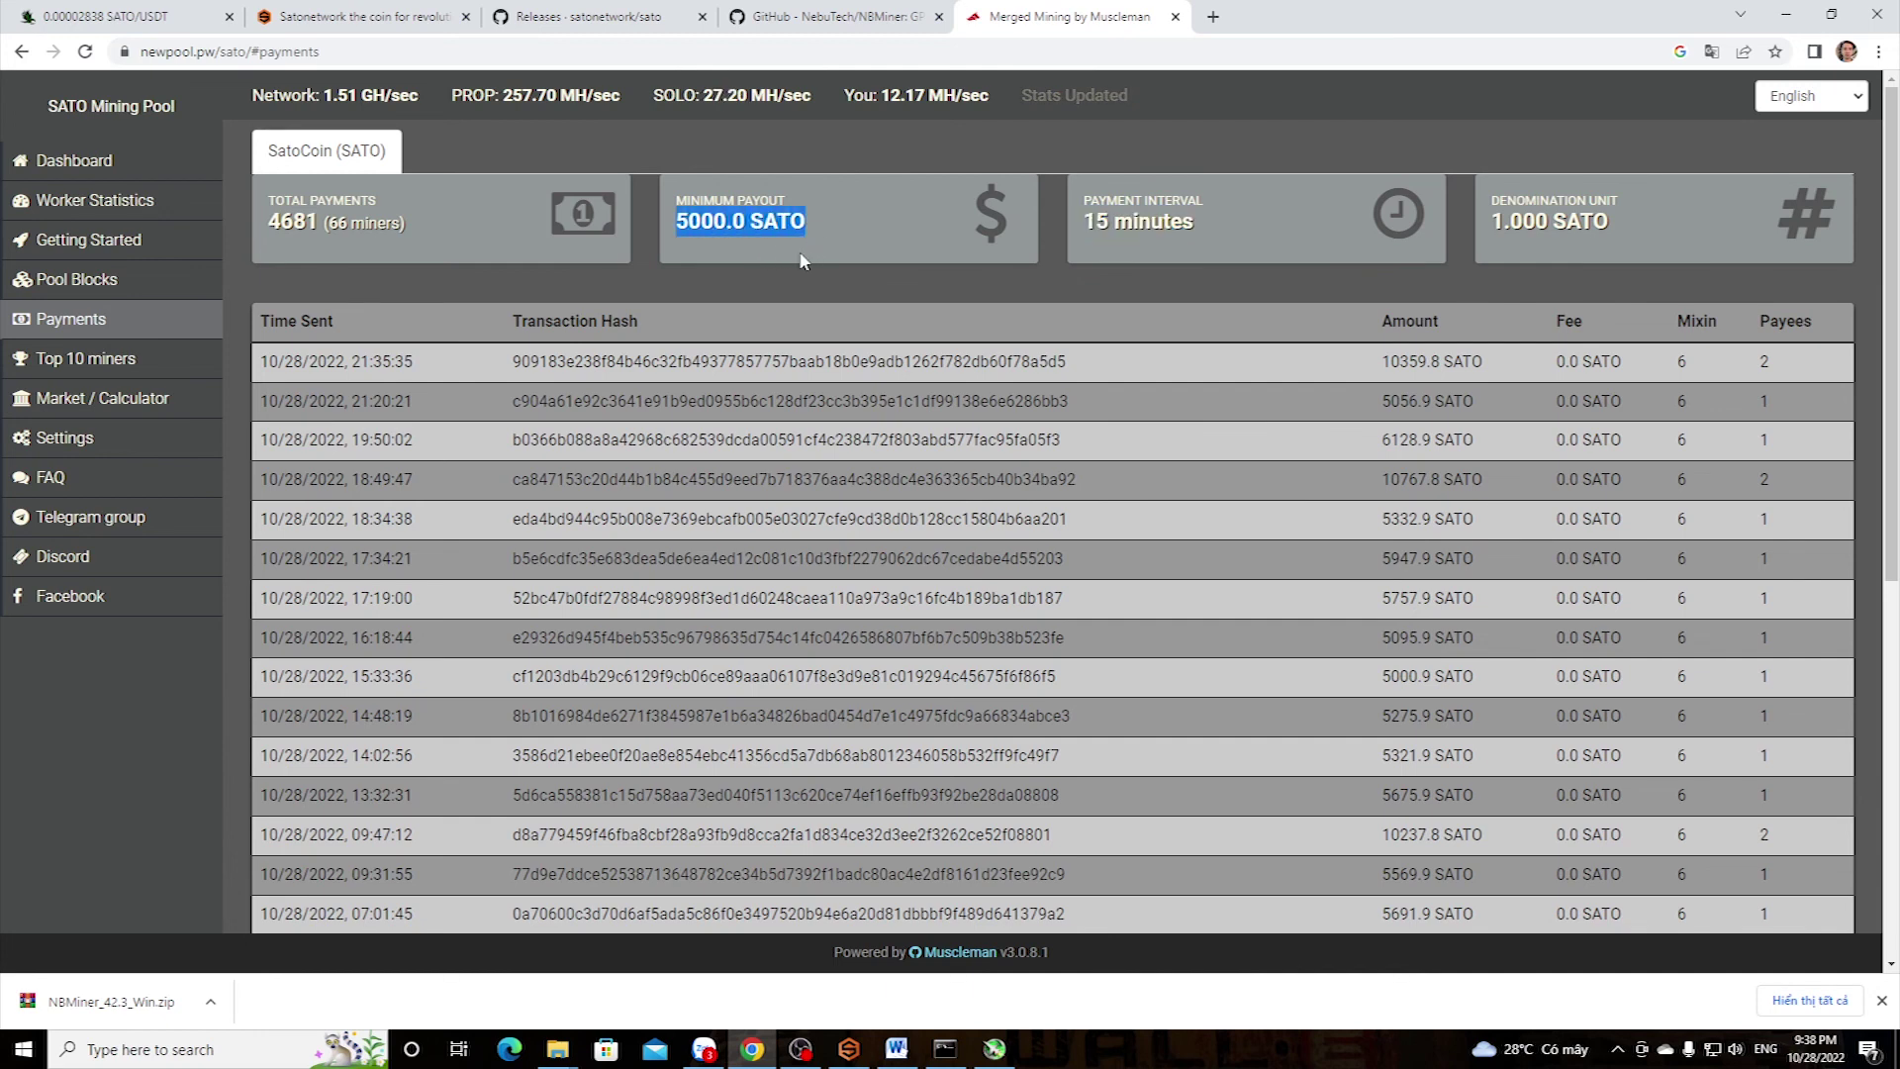
{"action": "left_click", "coordinate": [83, 203]}
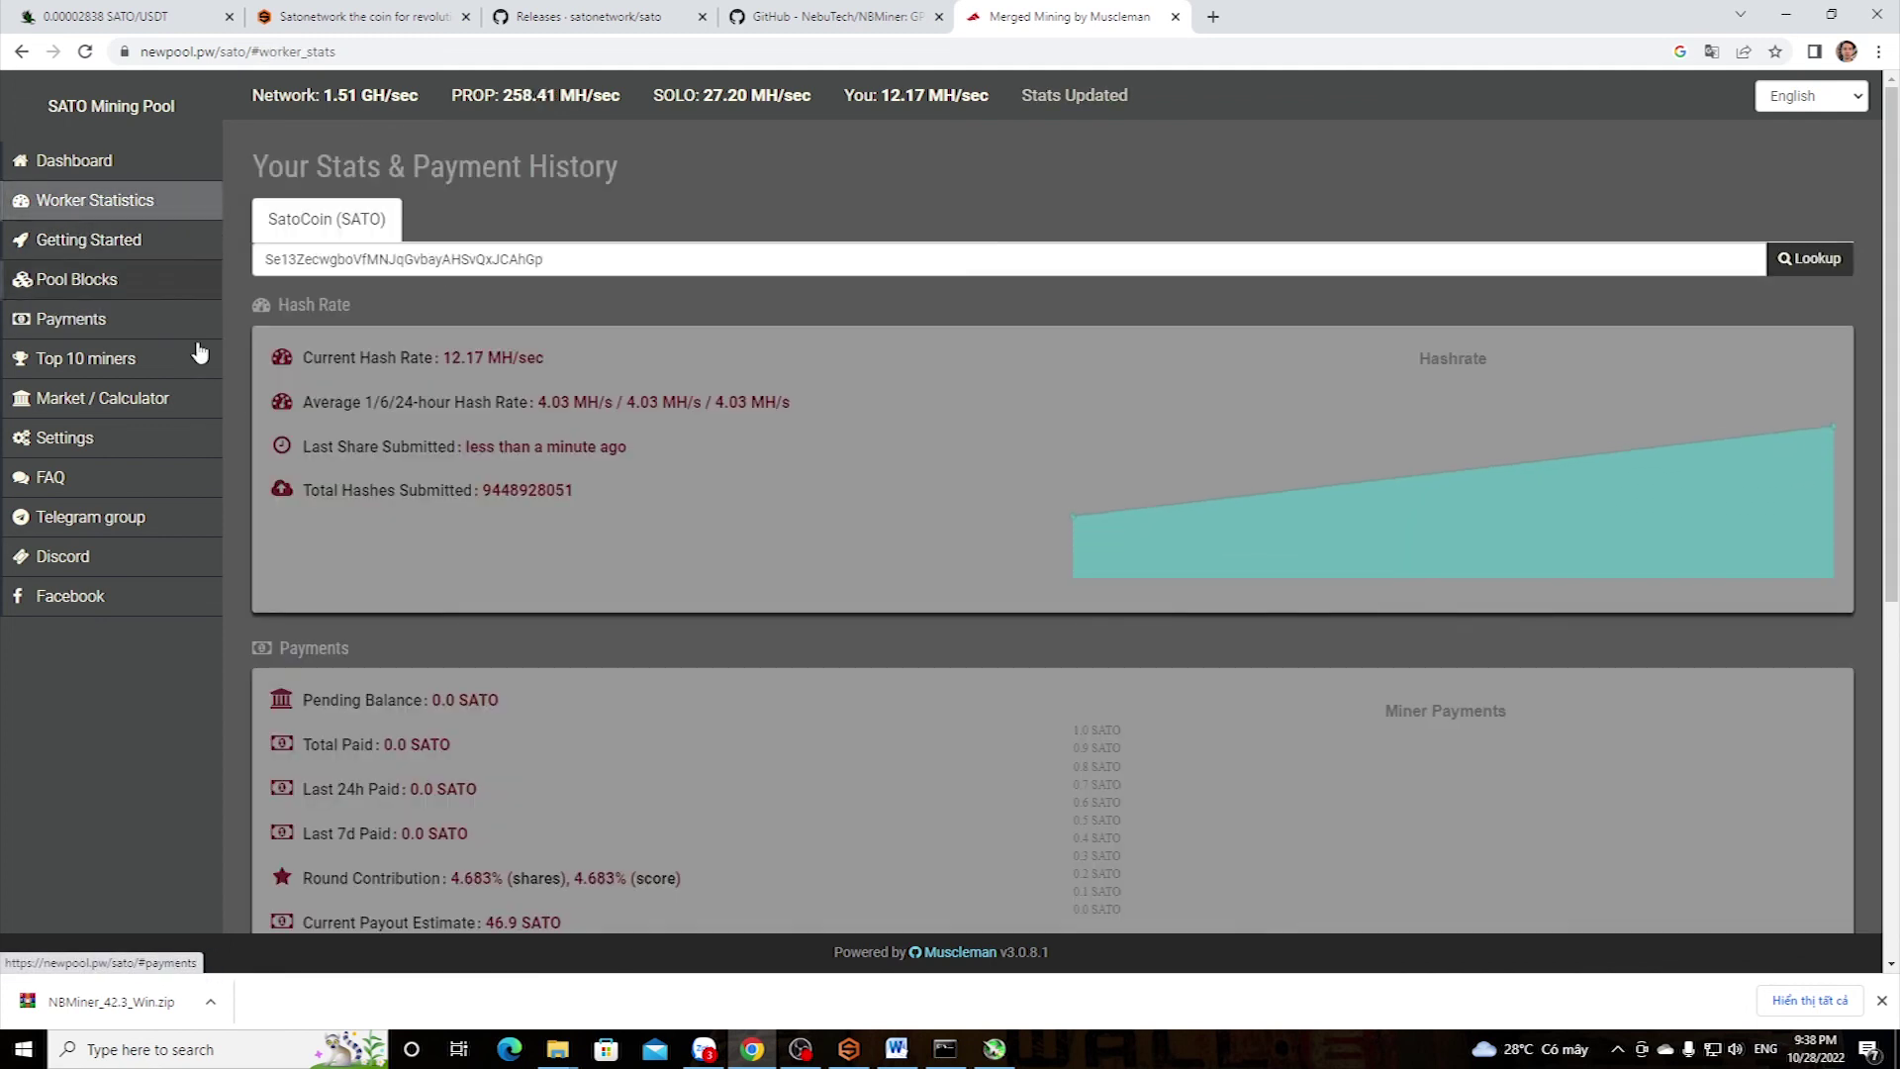